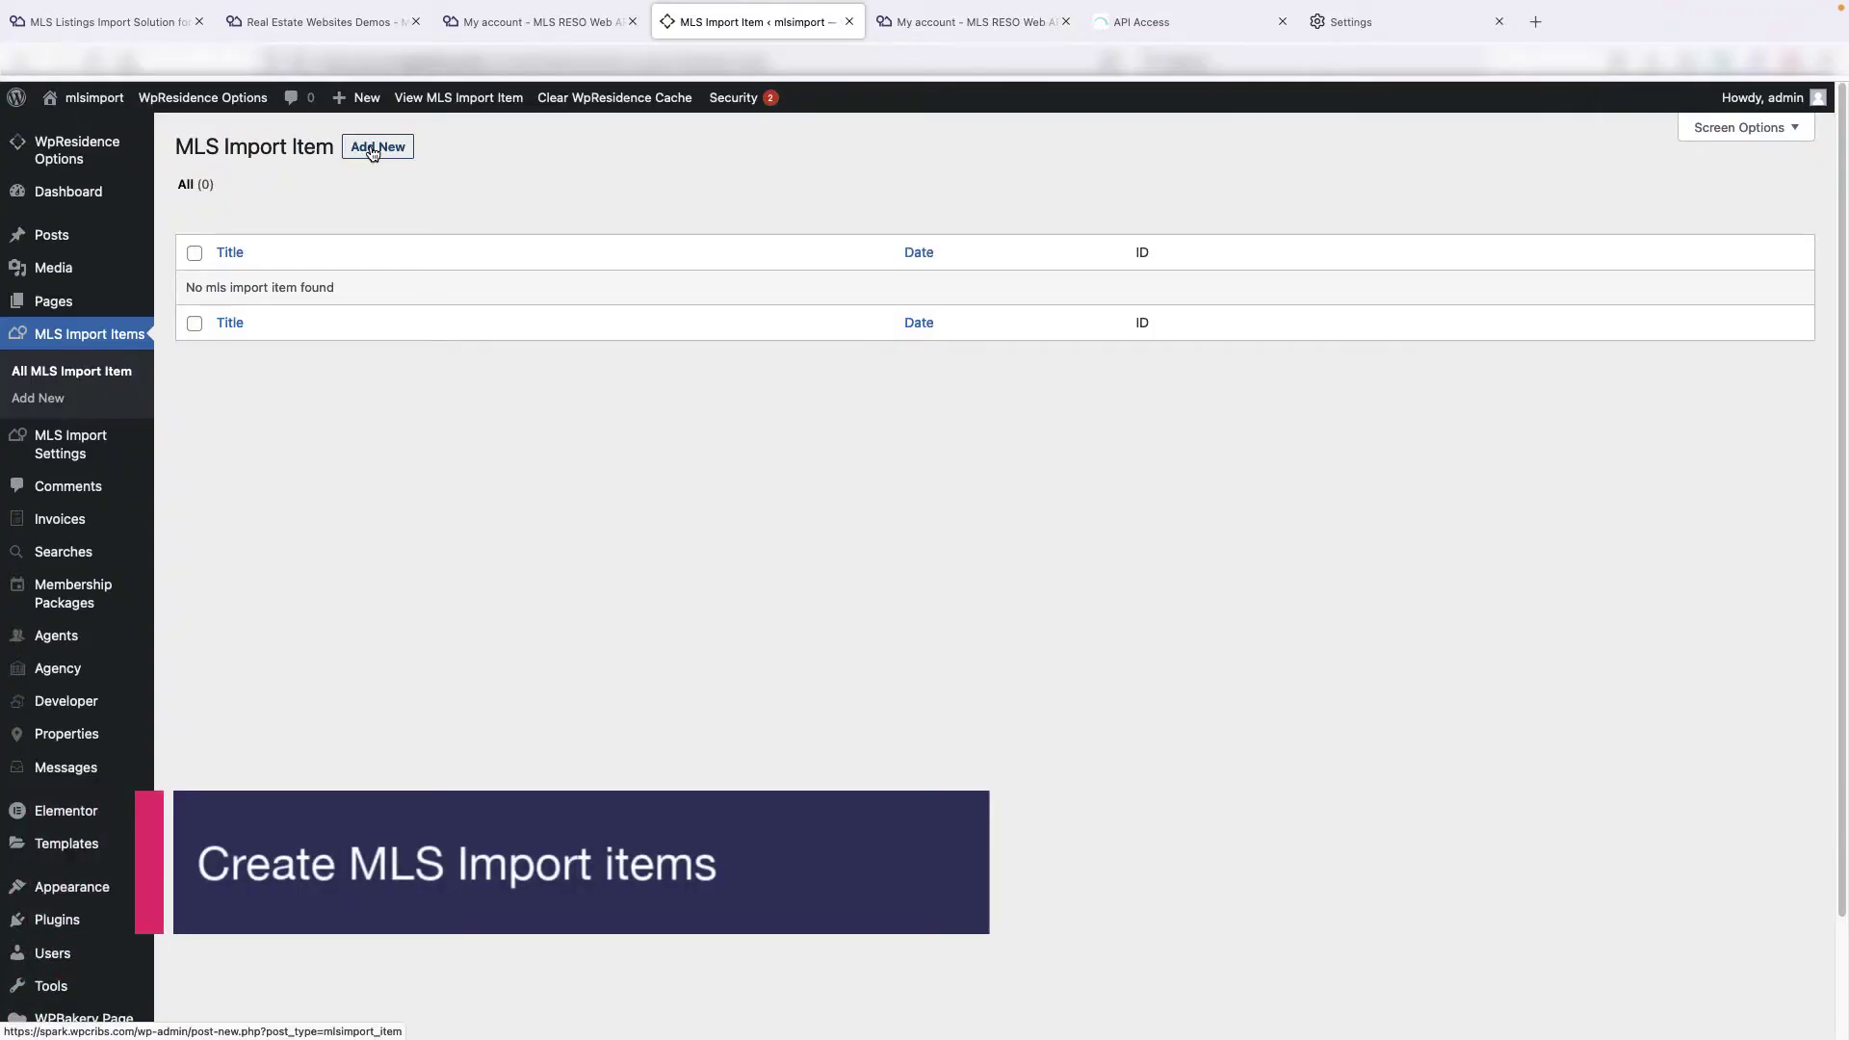
Create a new MLS import item titled "MLS Import Item by City"
{"action": "left_click", "coordinate": [371, 149]}
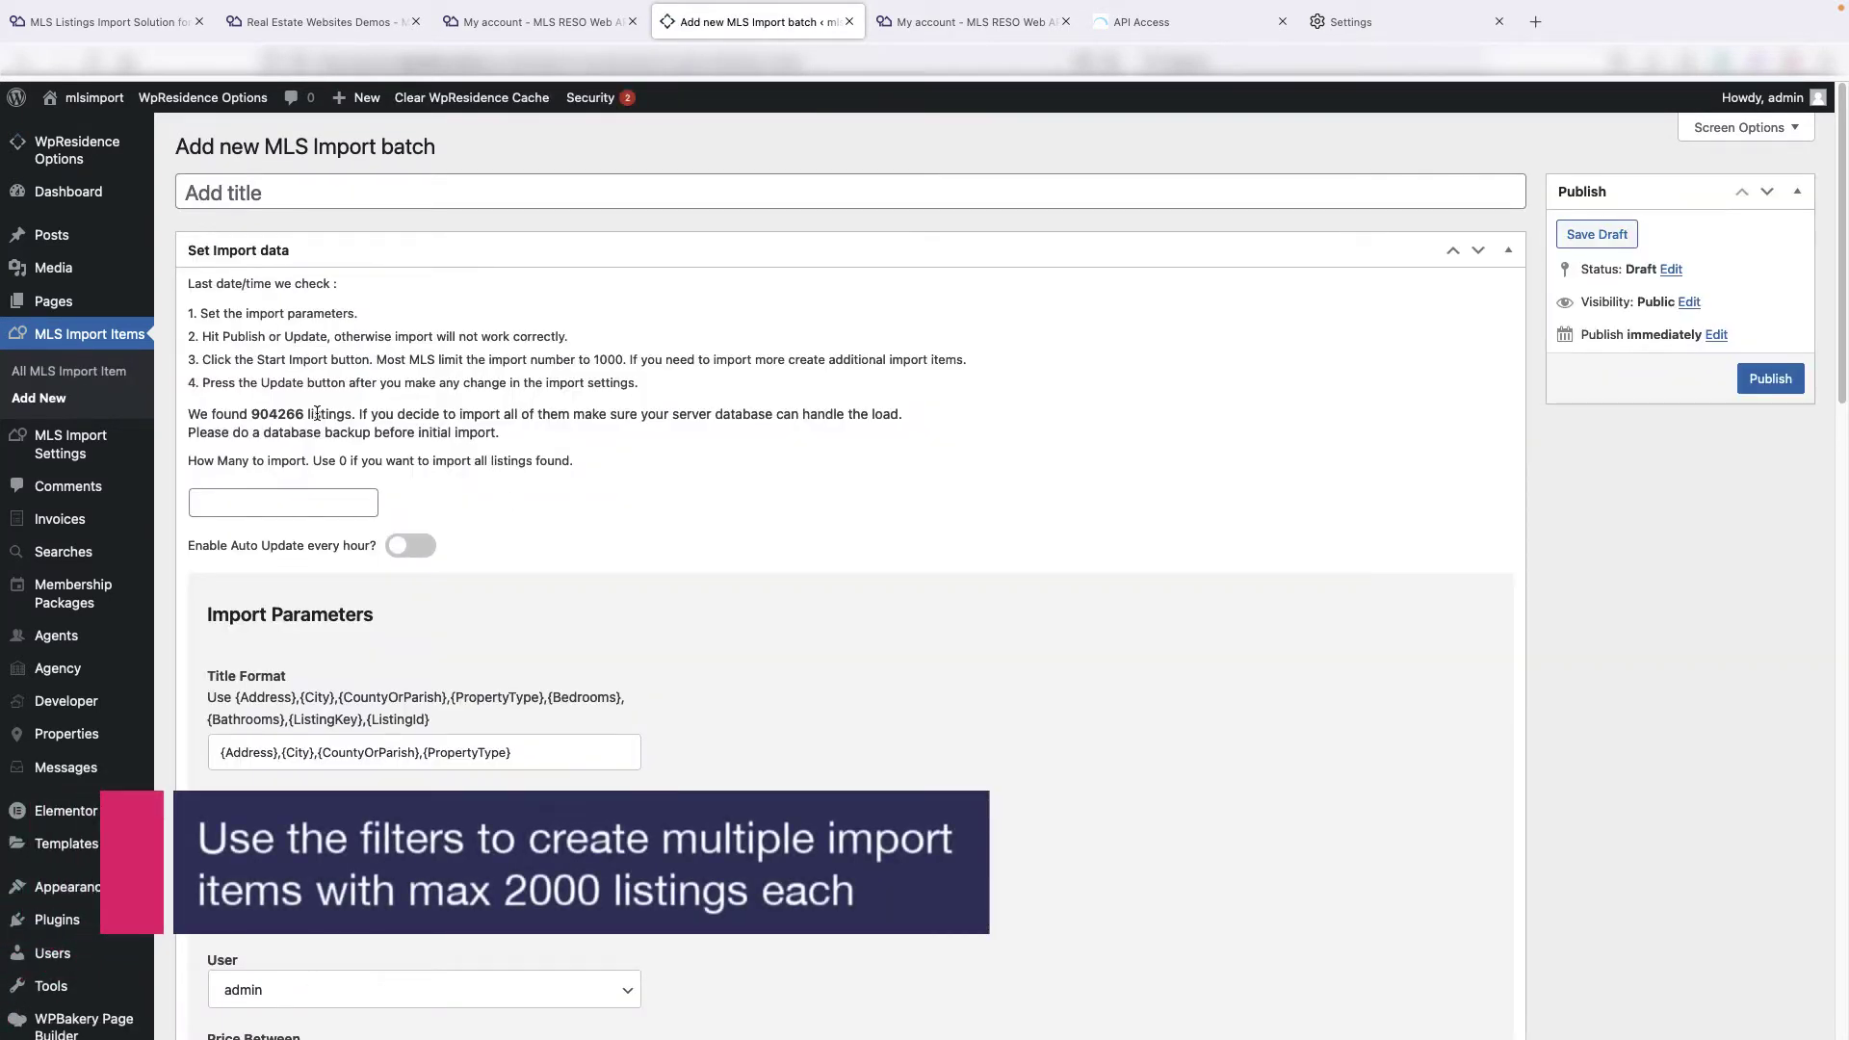
{"action": "left_click_drag", "start_coordinate": [303, 416], "coordinate": [250, 421]}
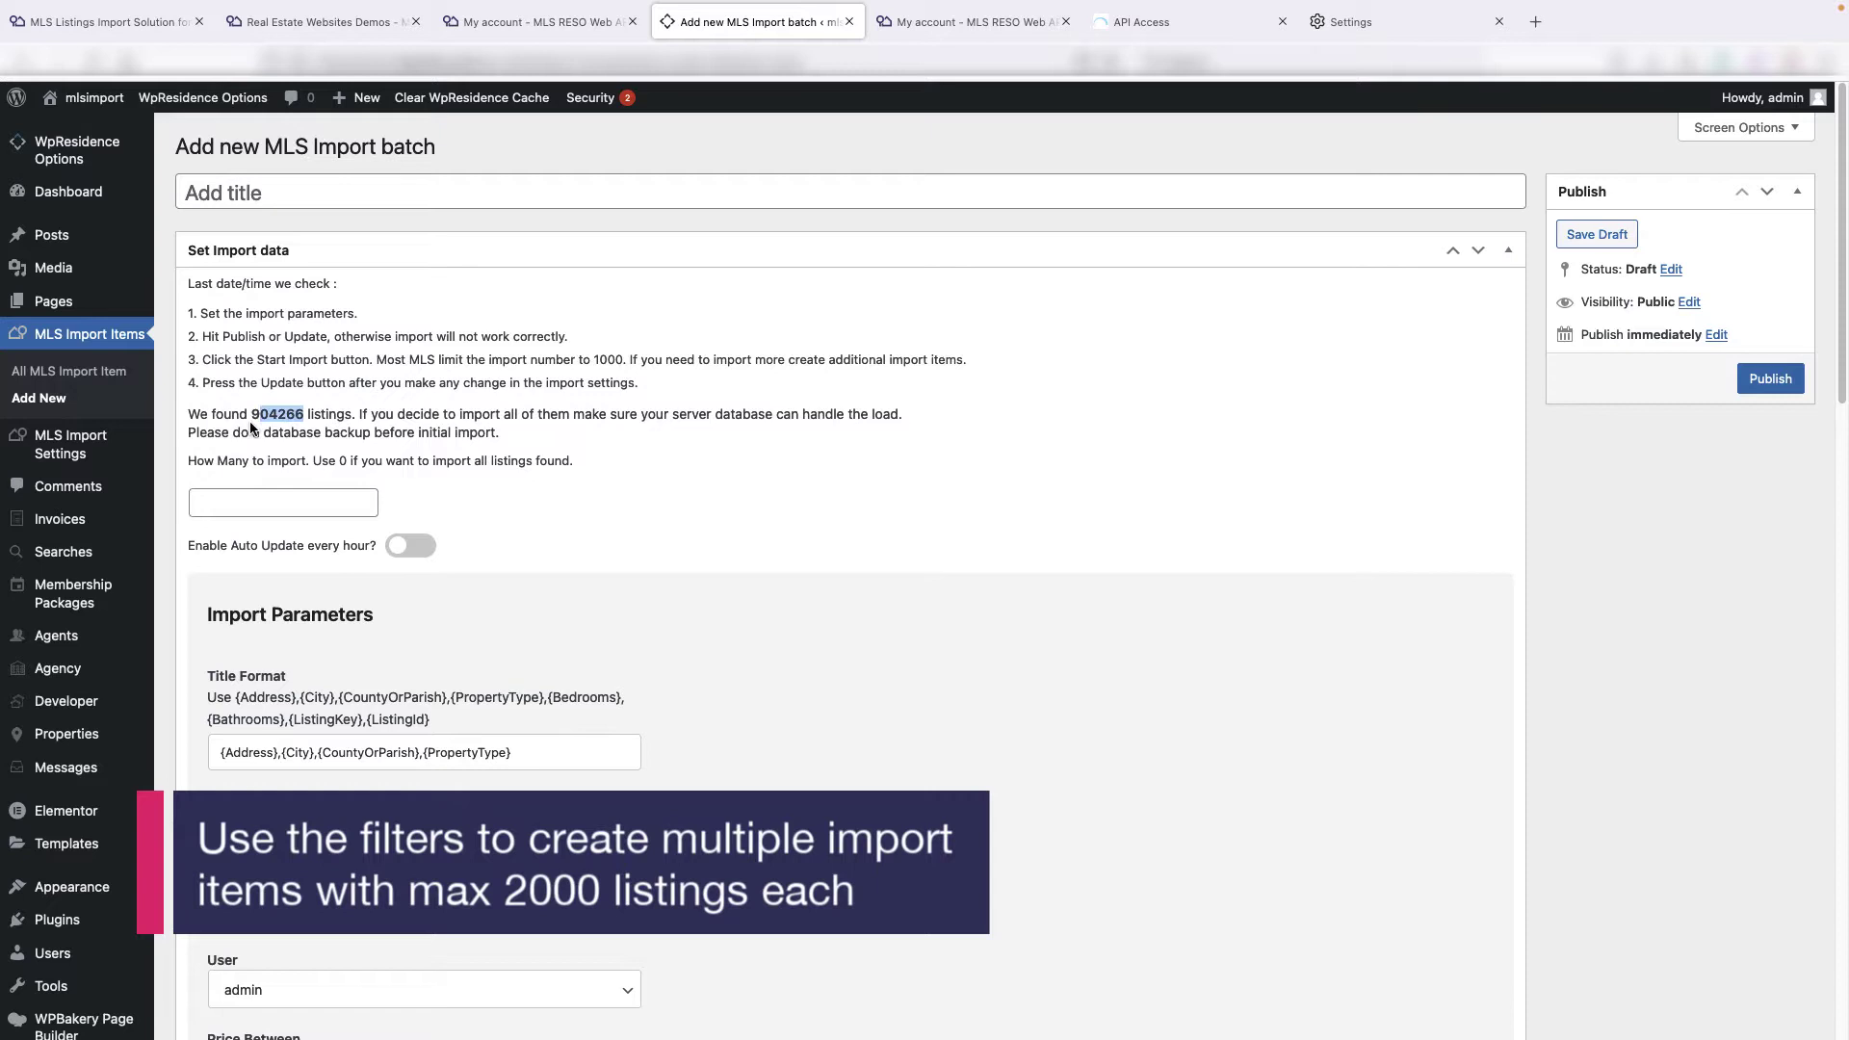
{"action": "left_click", "coordinate": [278, 198]}
{"action": "type", "text": "MLS "}
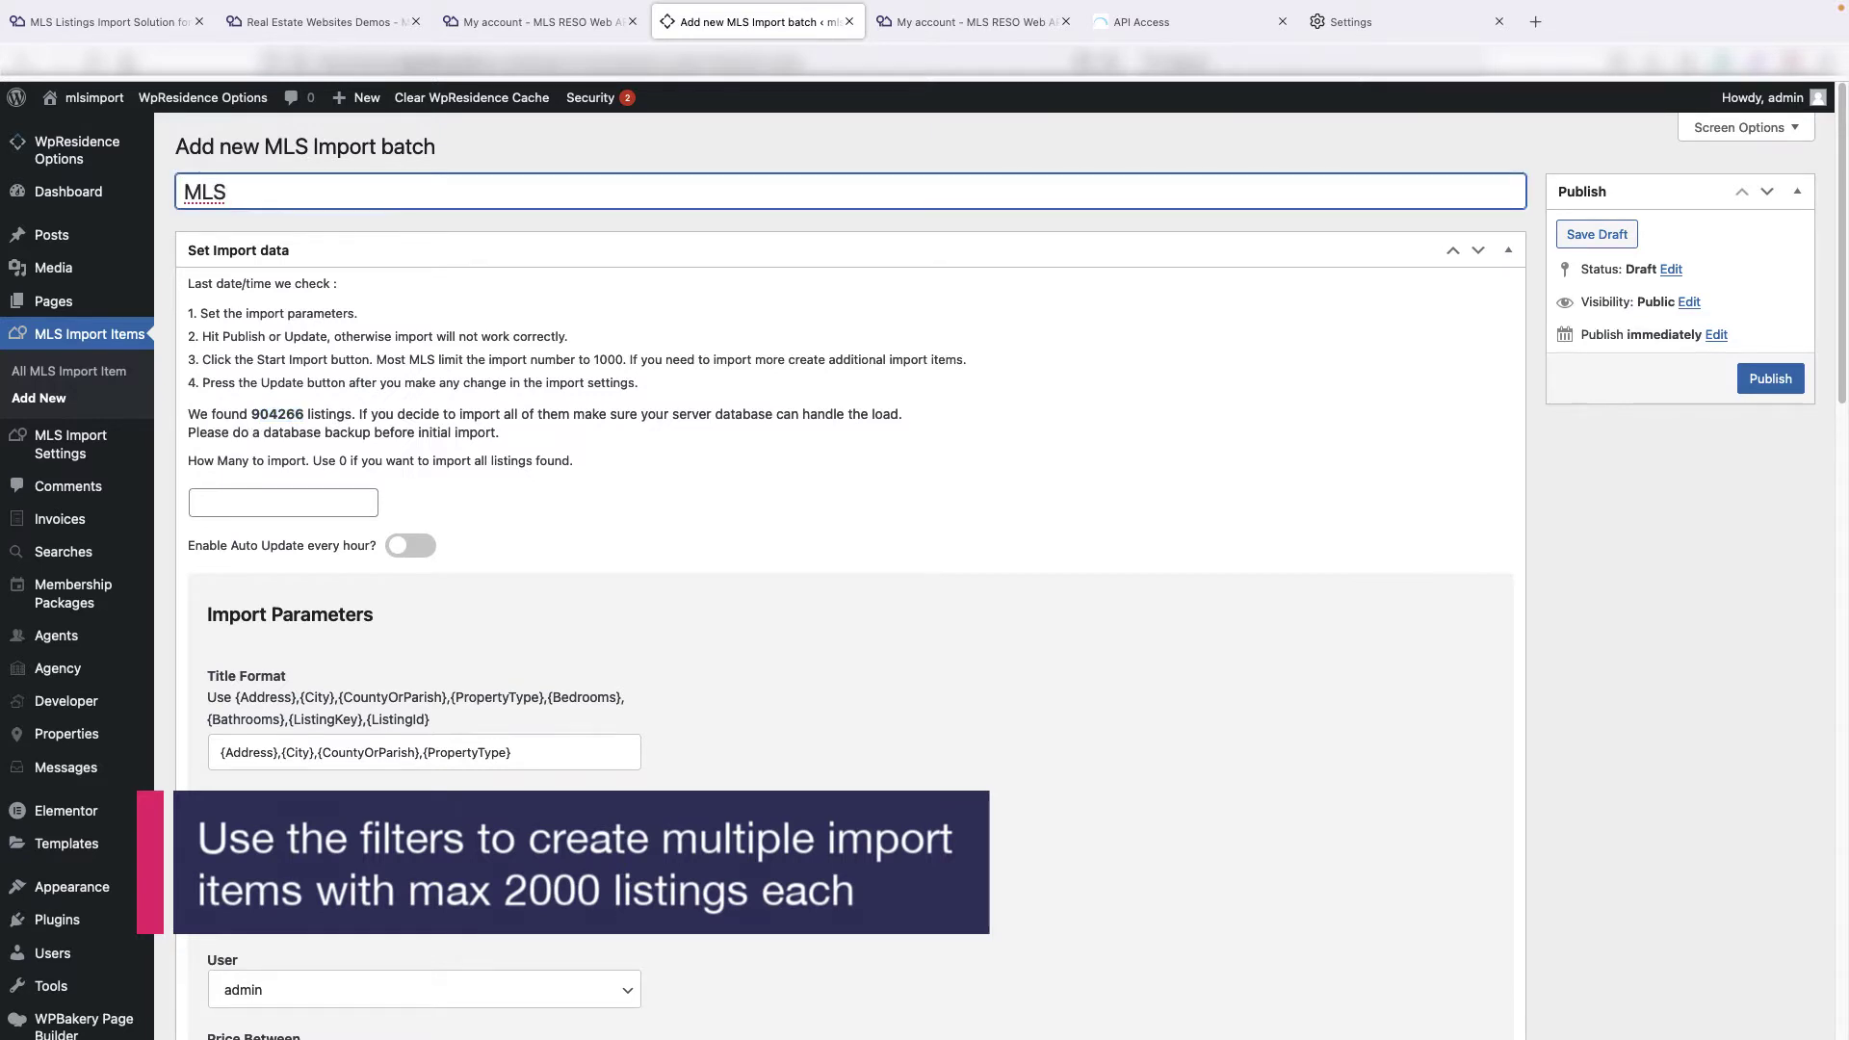
{"action": "type", "text": "Import It"}
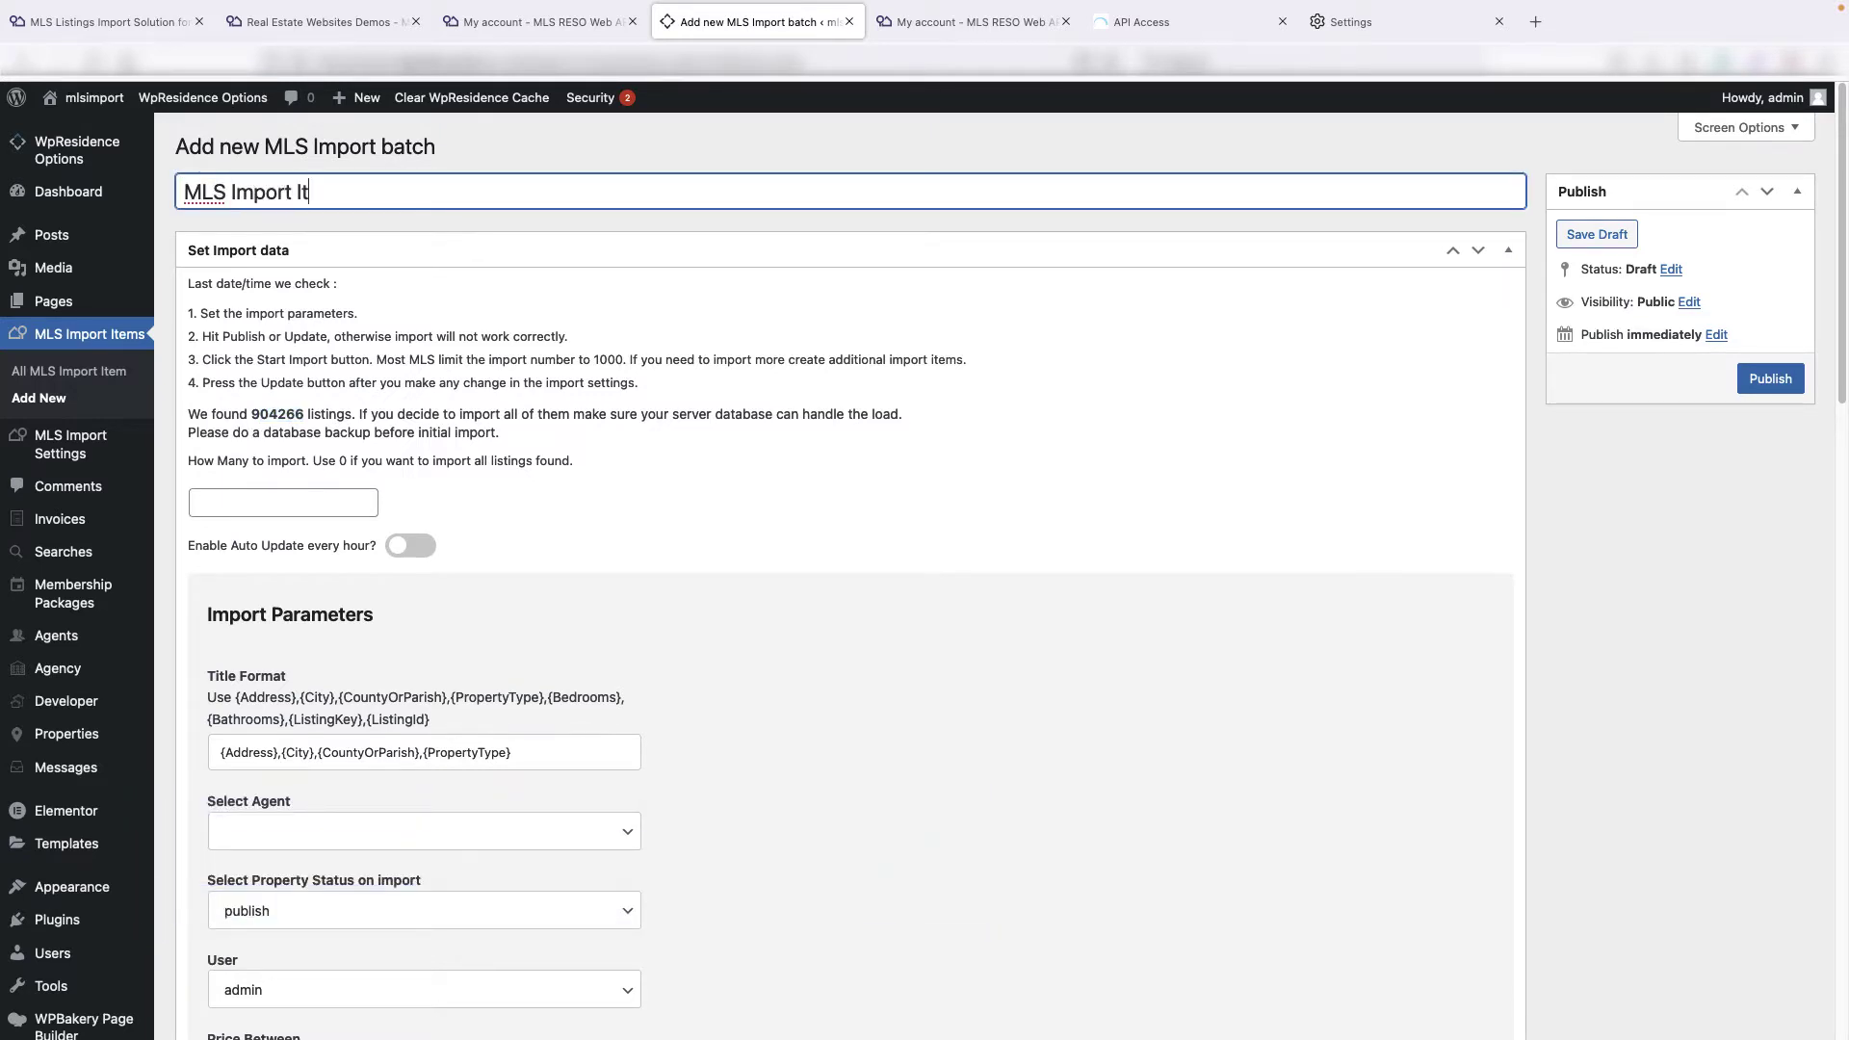
{"action": "type", "text": "em by ci"}
{"action": "key", "text": "BackSpace"}
{"action": "type", "text": "City"}
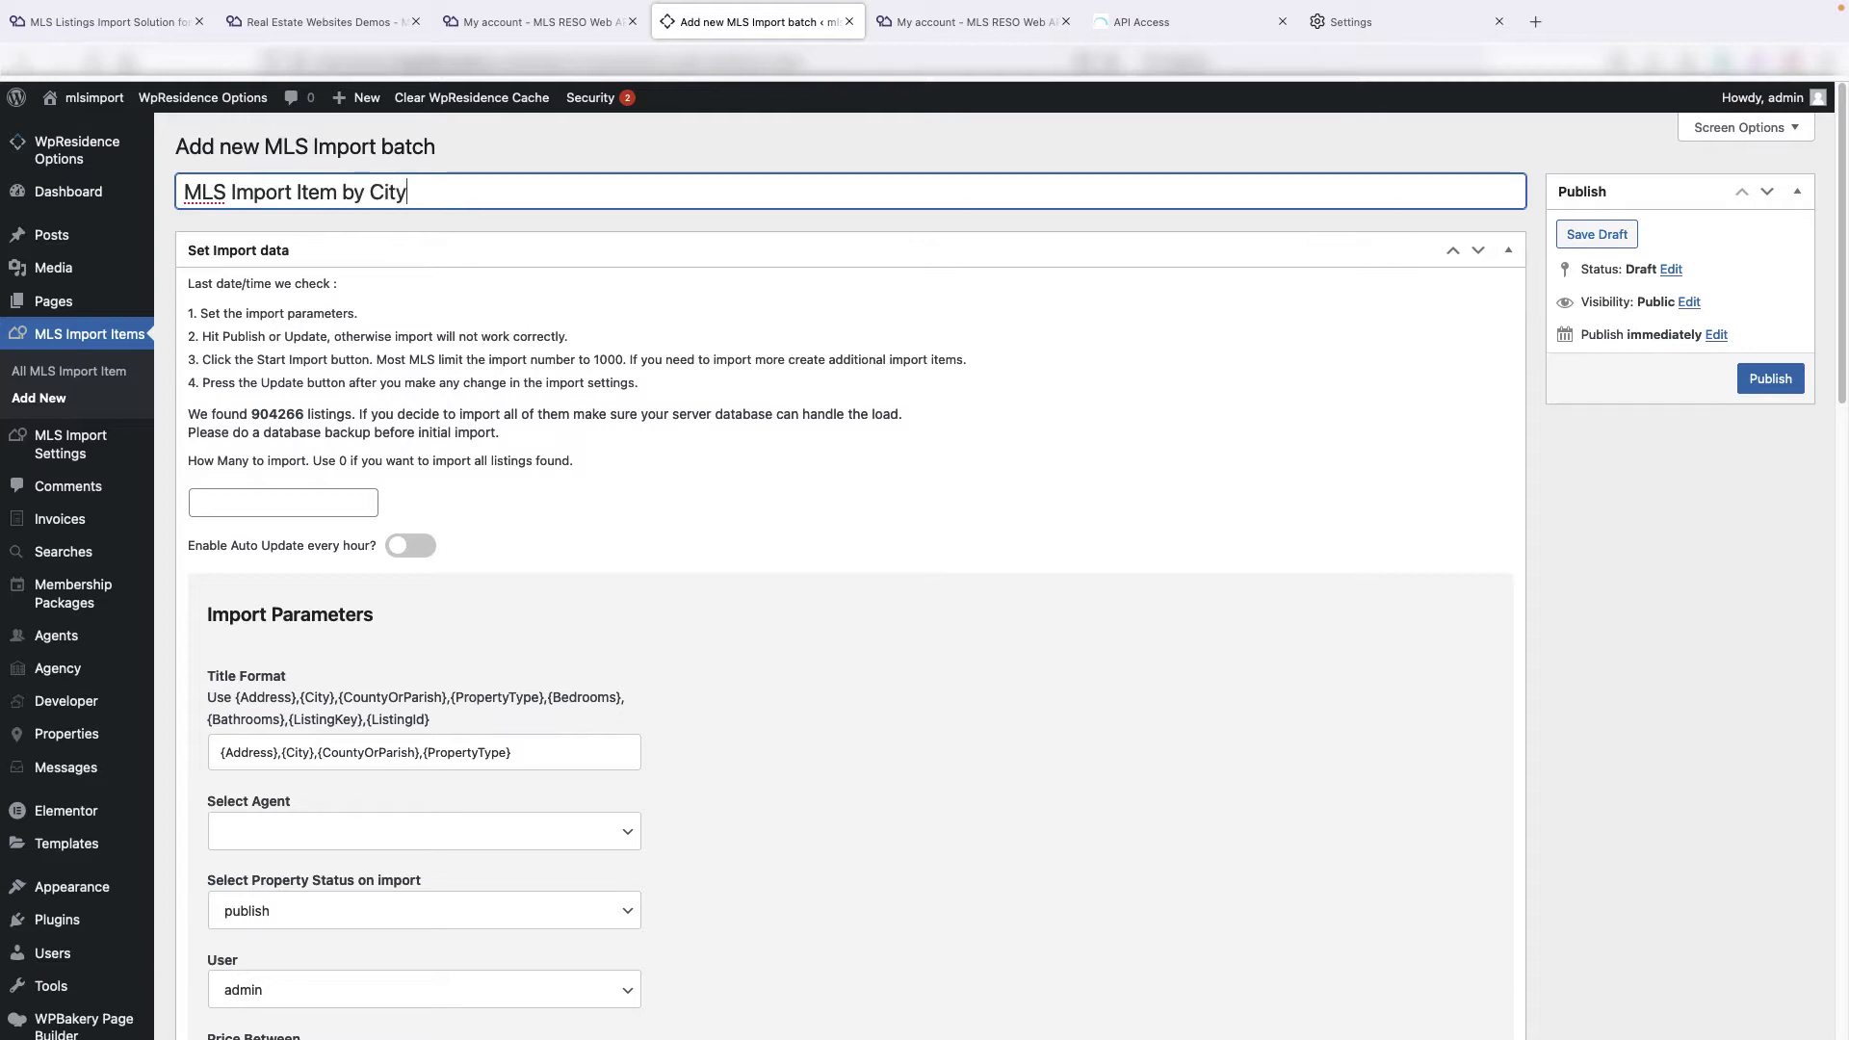
Set the title format for imported listings to "{Address} - ID {ListingId}"
{"action": "scroll", "coordinate": [373, 525], "scroll_direction": "down", "scroll_amount": 3}
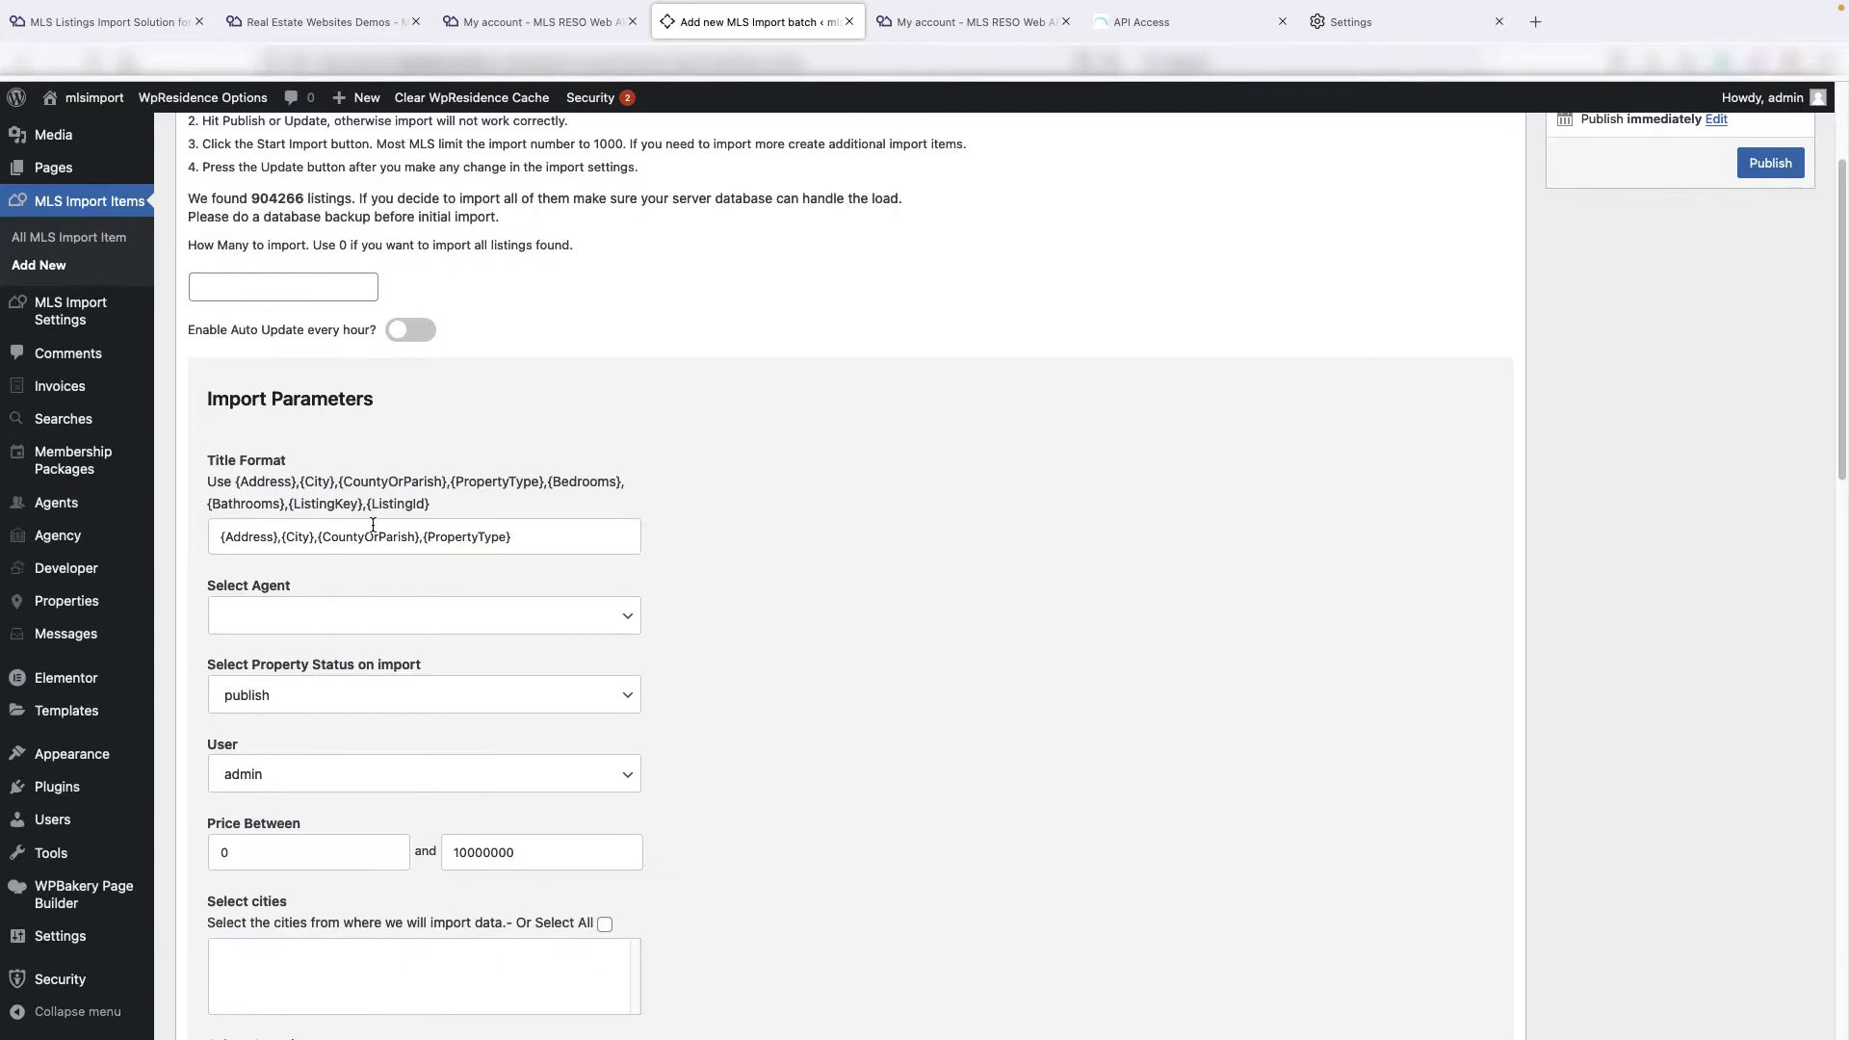
{"action": "left_click", "coordinate": [282, 539]}
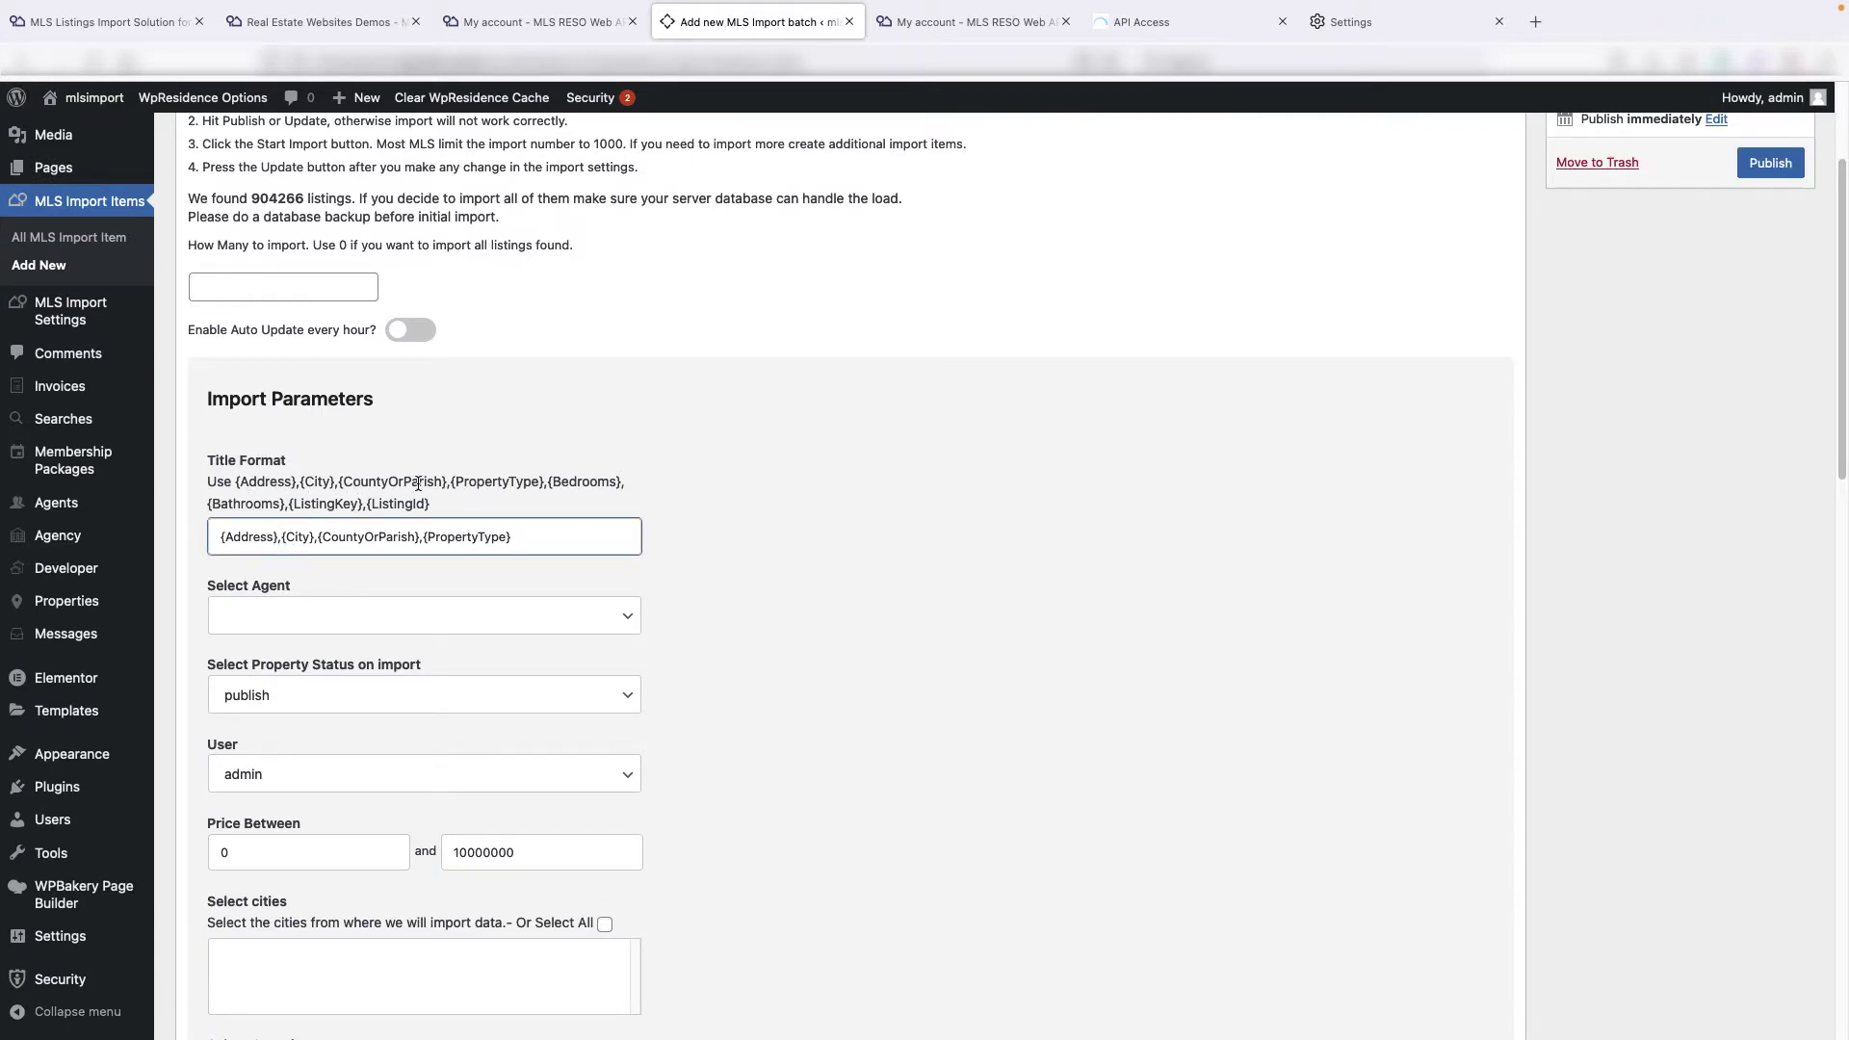
{"action": "left_click", "coordinate": [281, 539]}
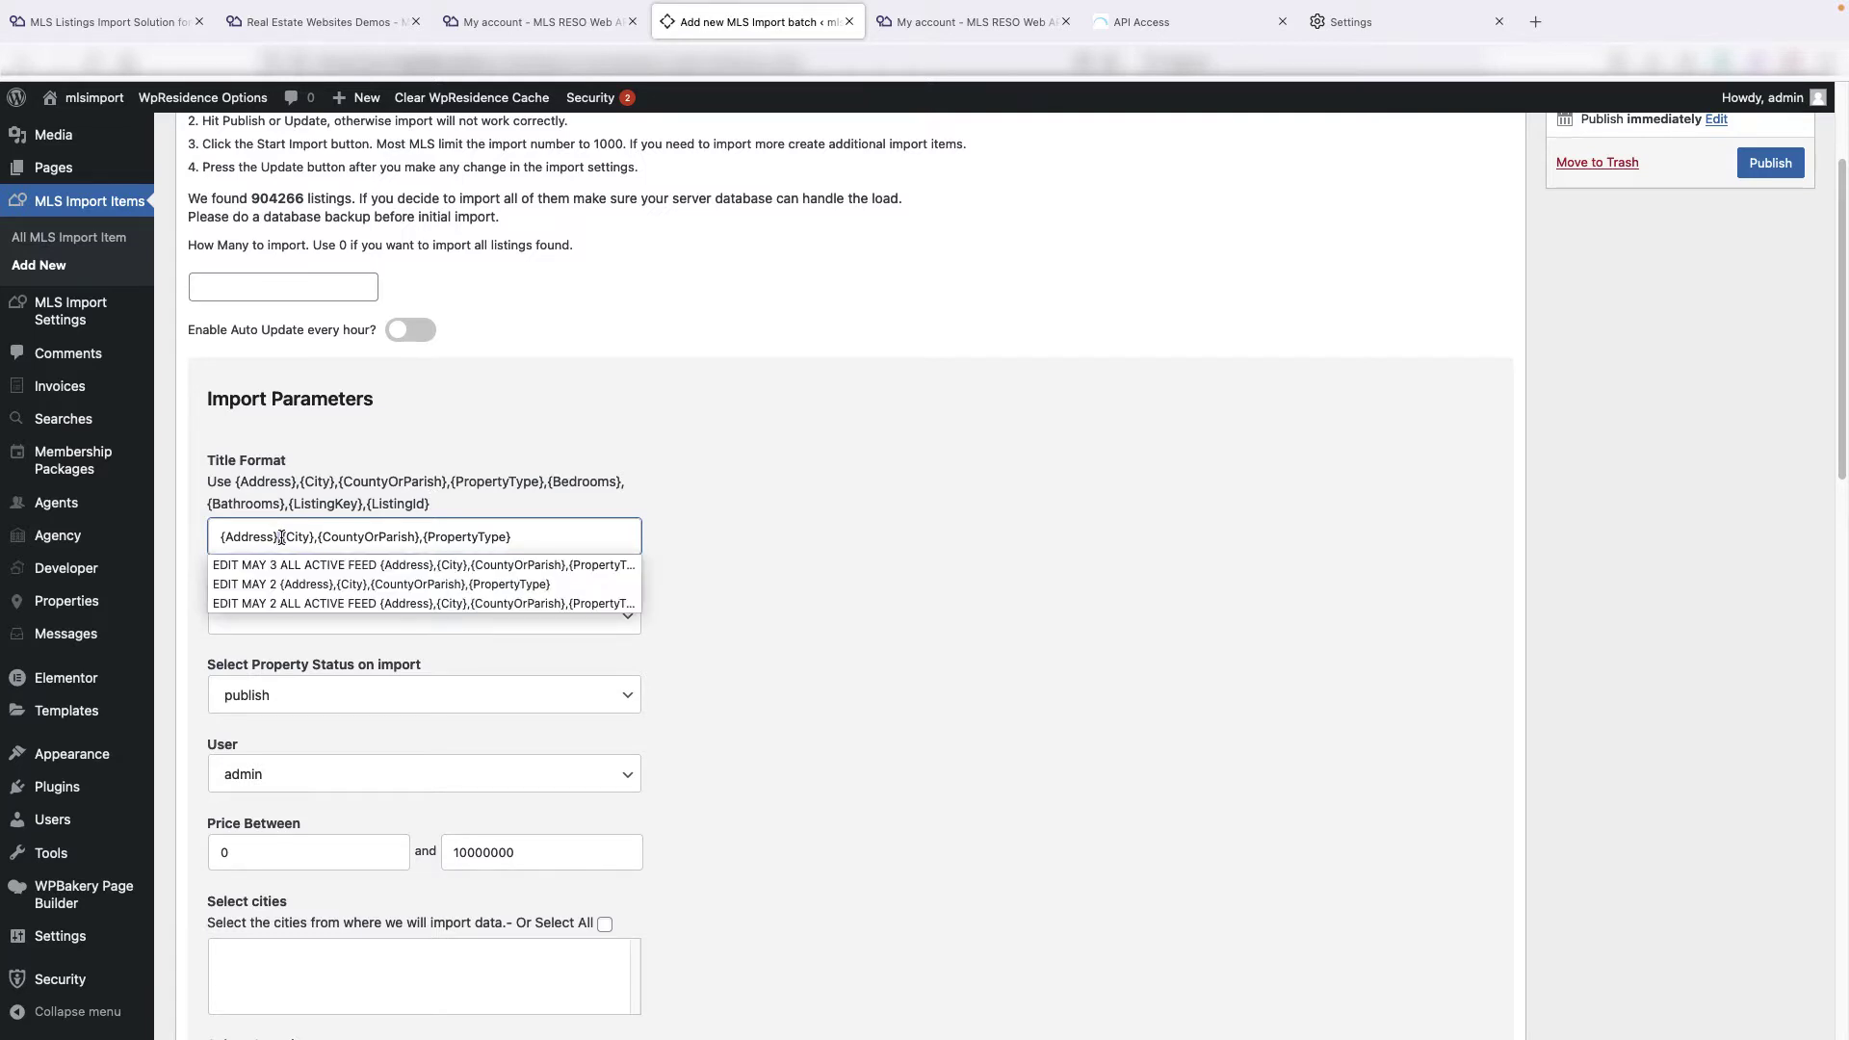
{"action": "key", "text": "shift+End"}
{"action": "key", "text": "BackSpace"}
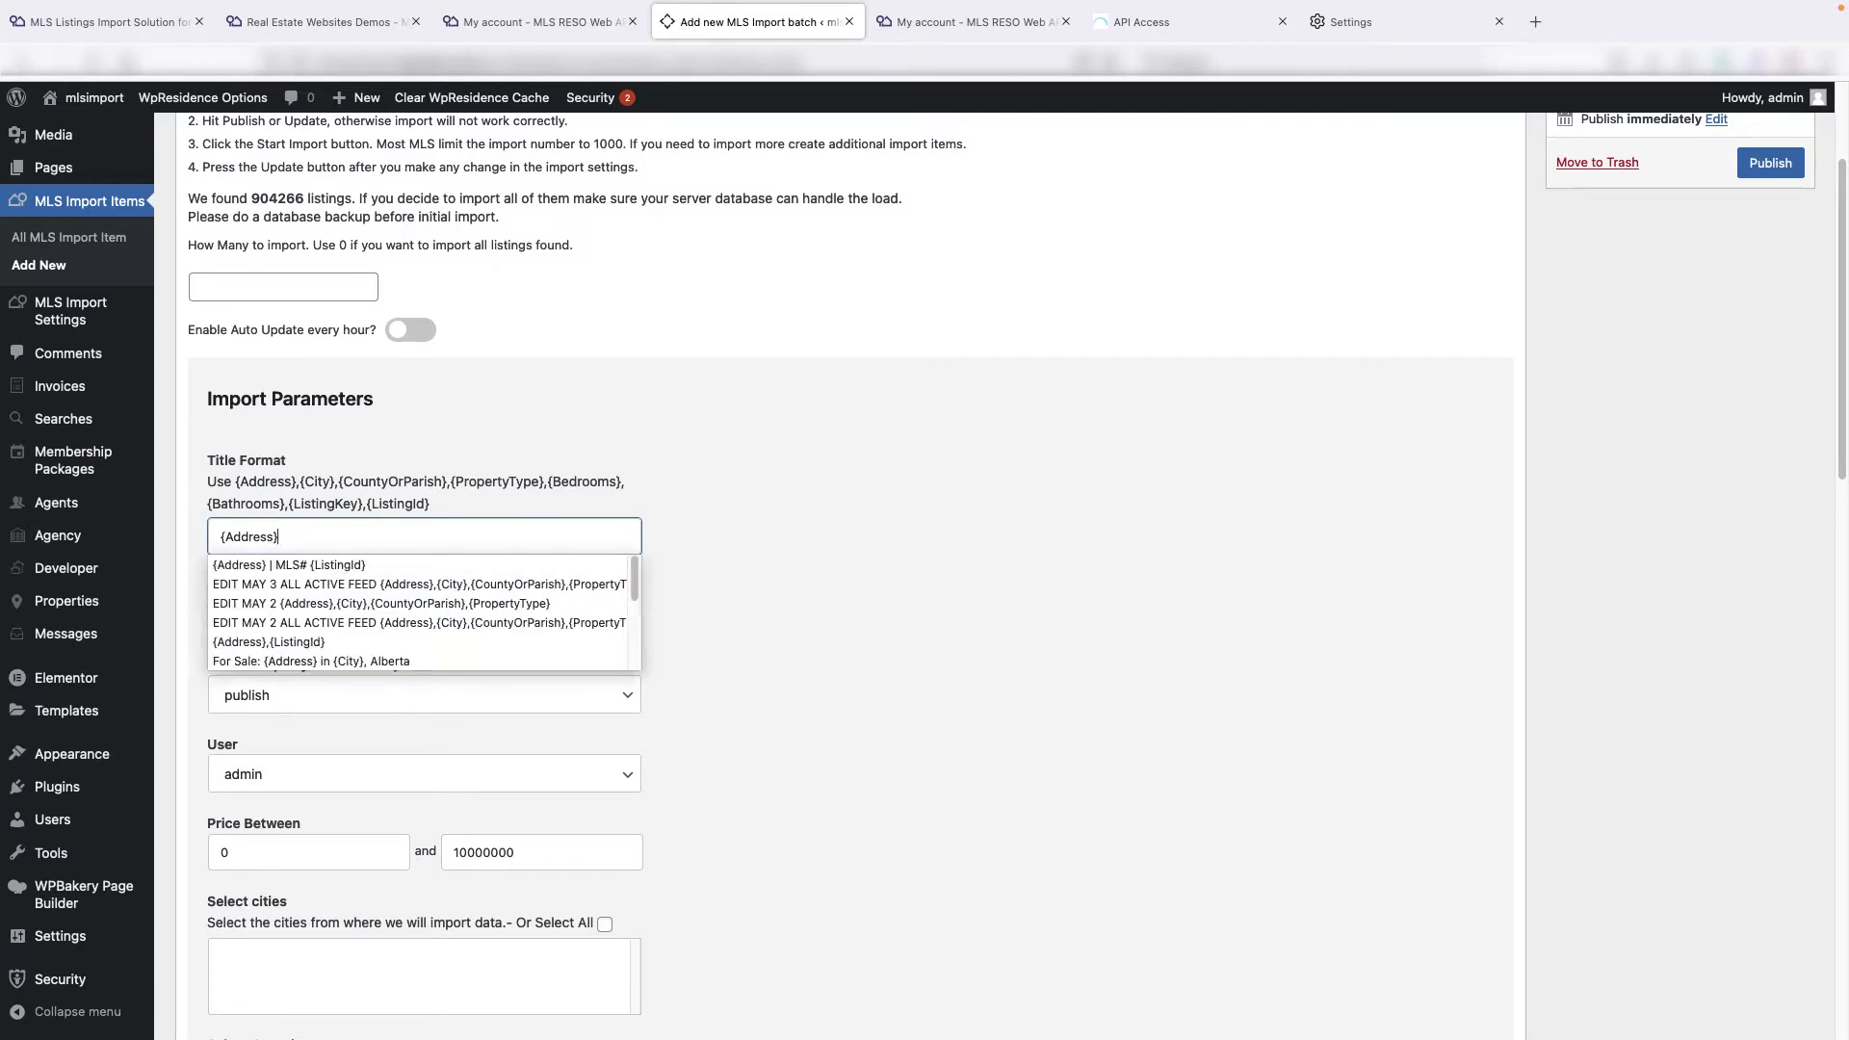
{"action": "key", "text": "Escape"}
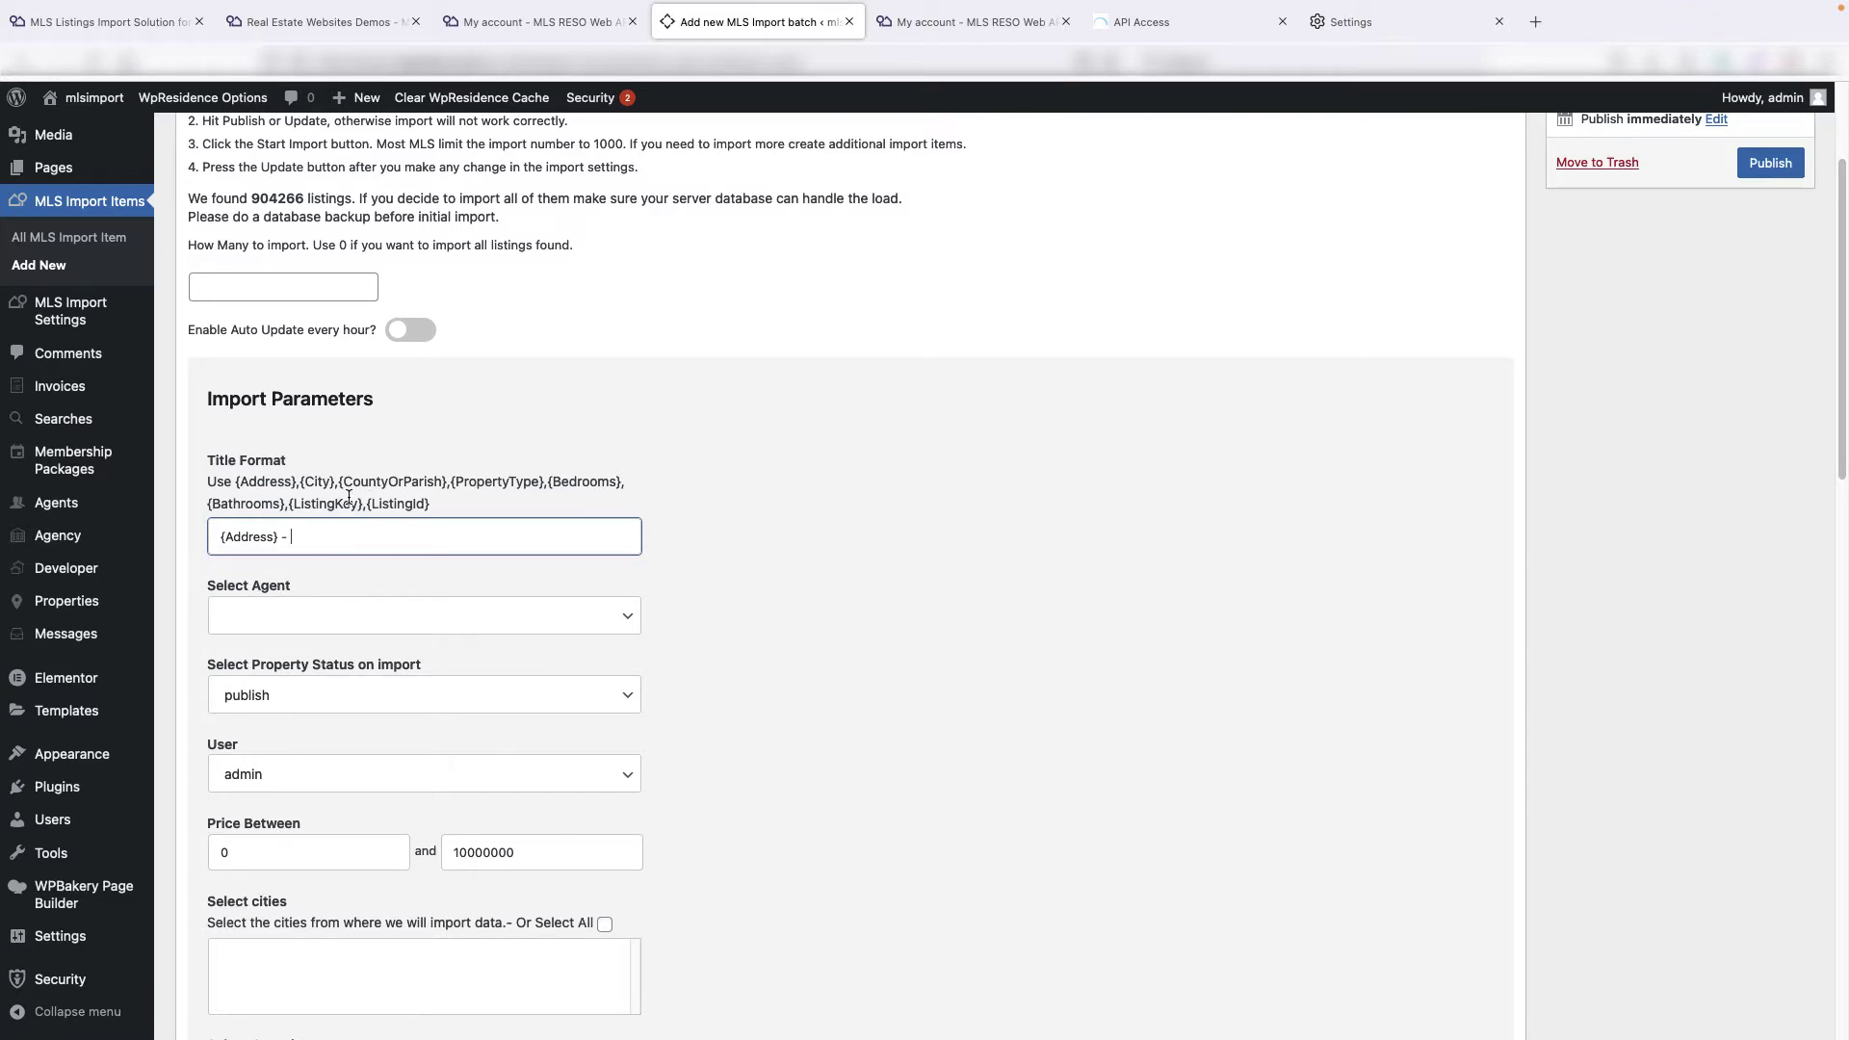
{"action": "type", "text": "ID {ListingId}"}
{"action": "left_click", "coordinate": [883, 565]}
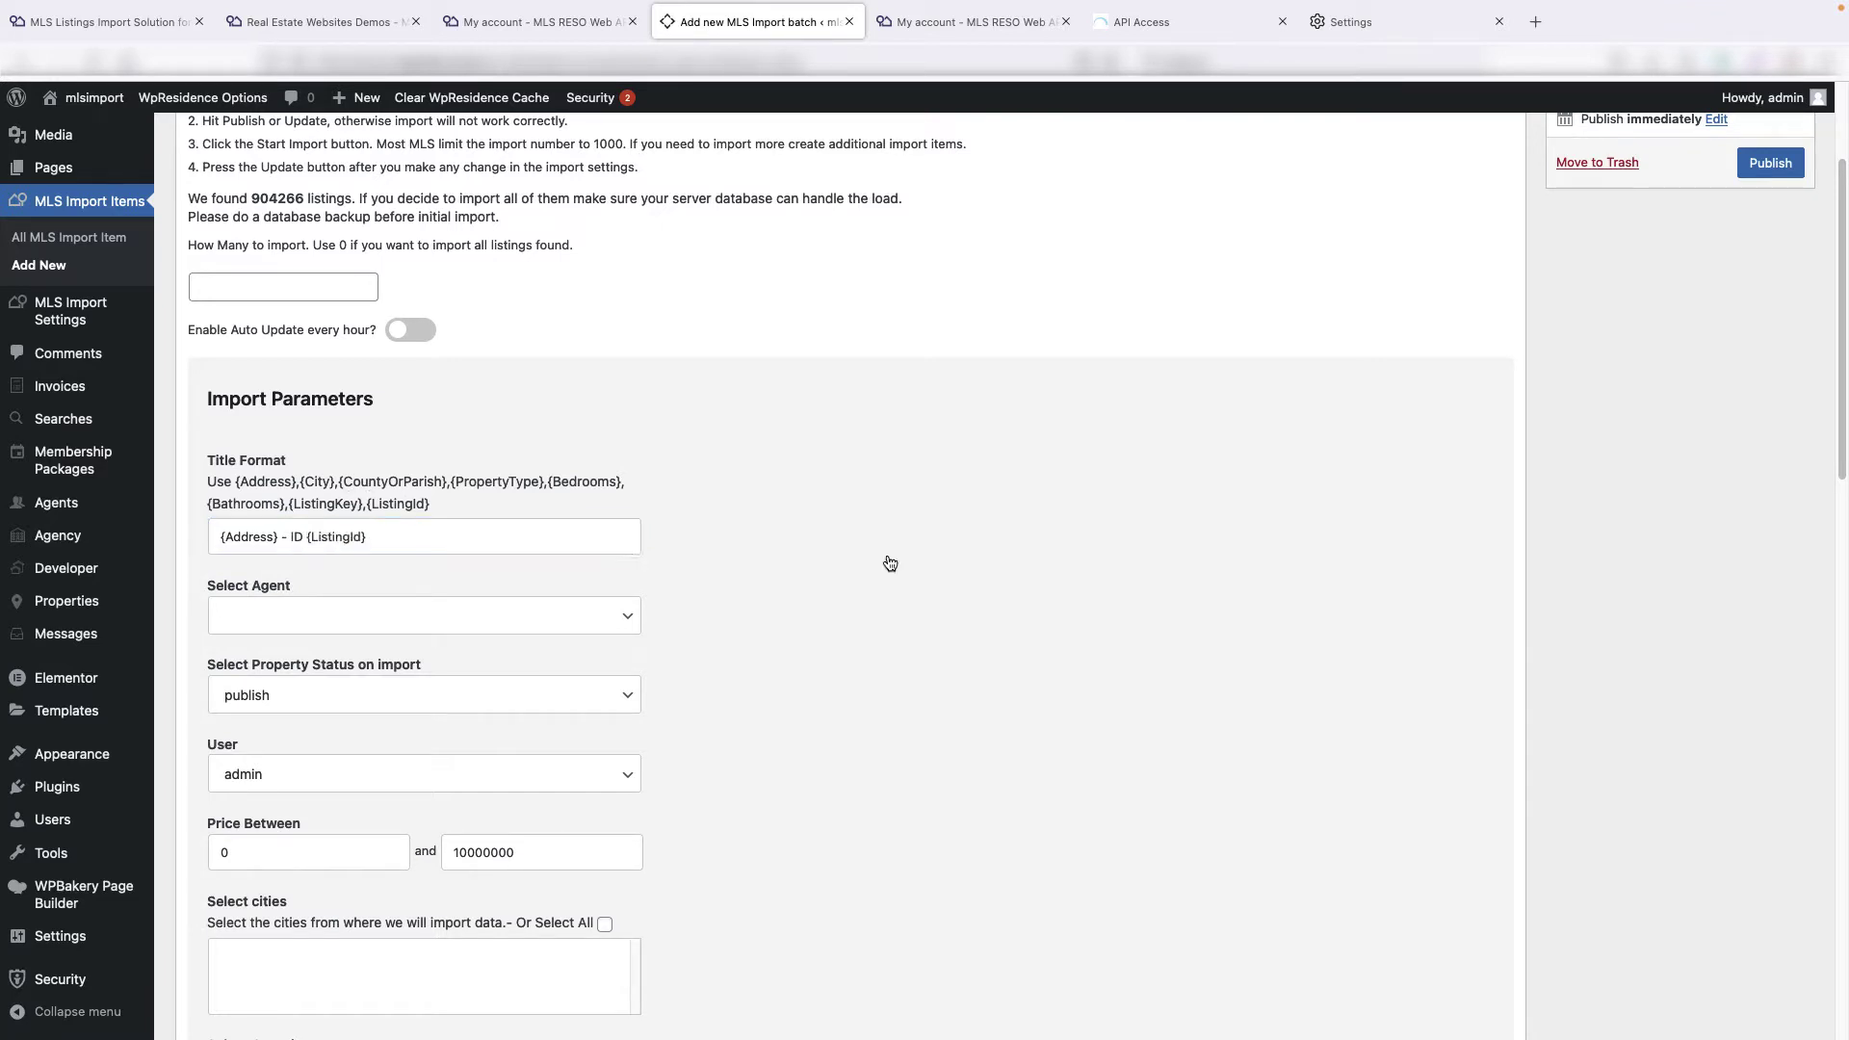
Assign the first agent in the agent list to the imported listings
{"action": "left_click", "coordinate": [440, 629]}
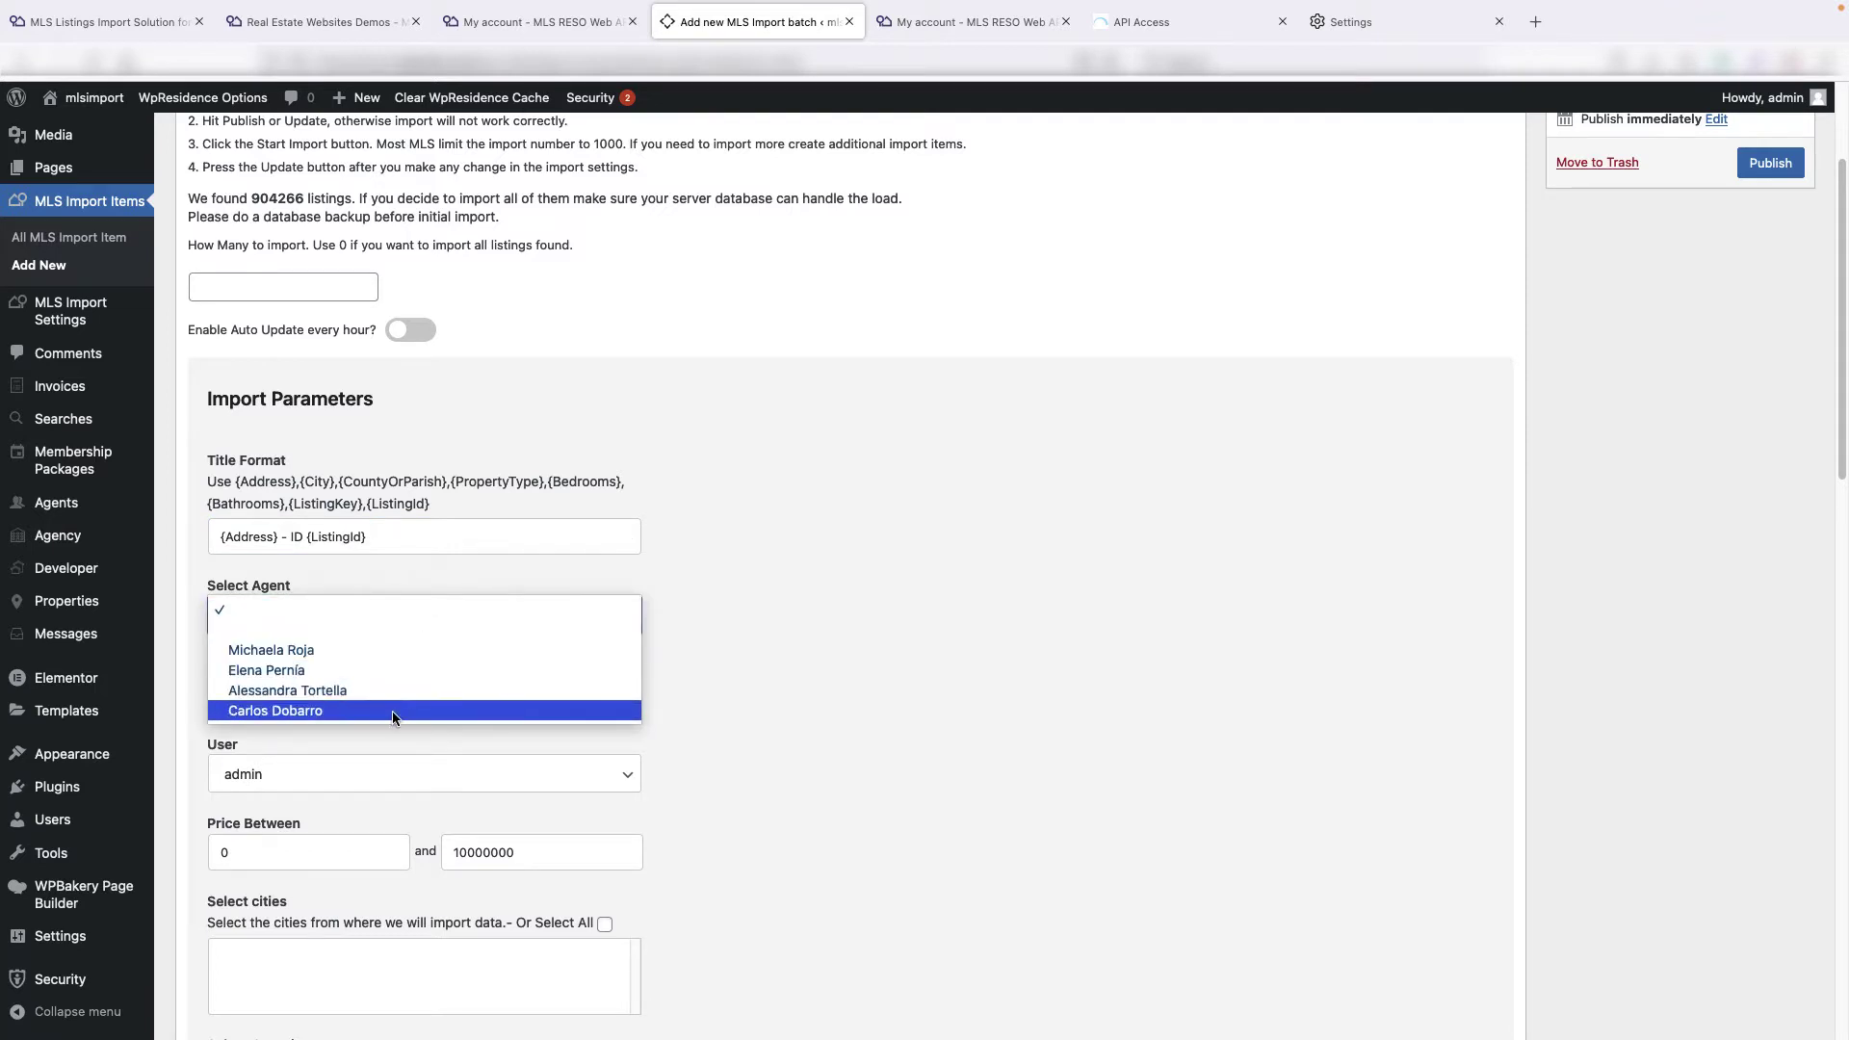
{"action": "left_click", "coordinate": [975, 585]}
{"action": "mouse_move", "coordinate": [106, 510]}
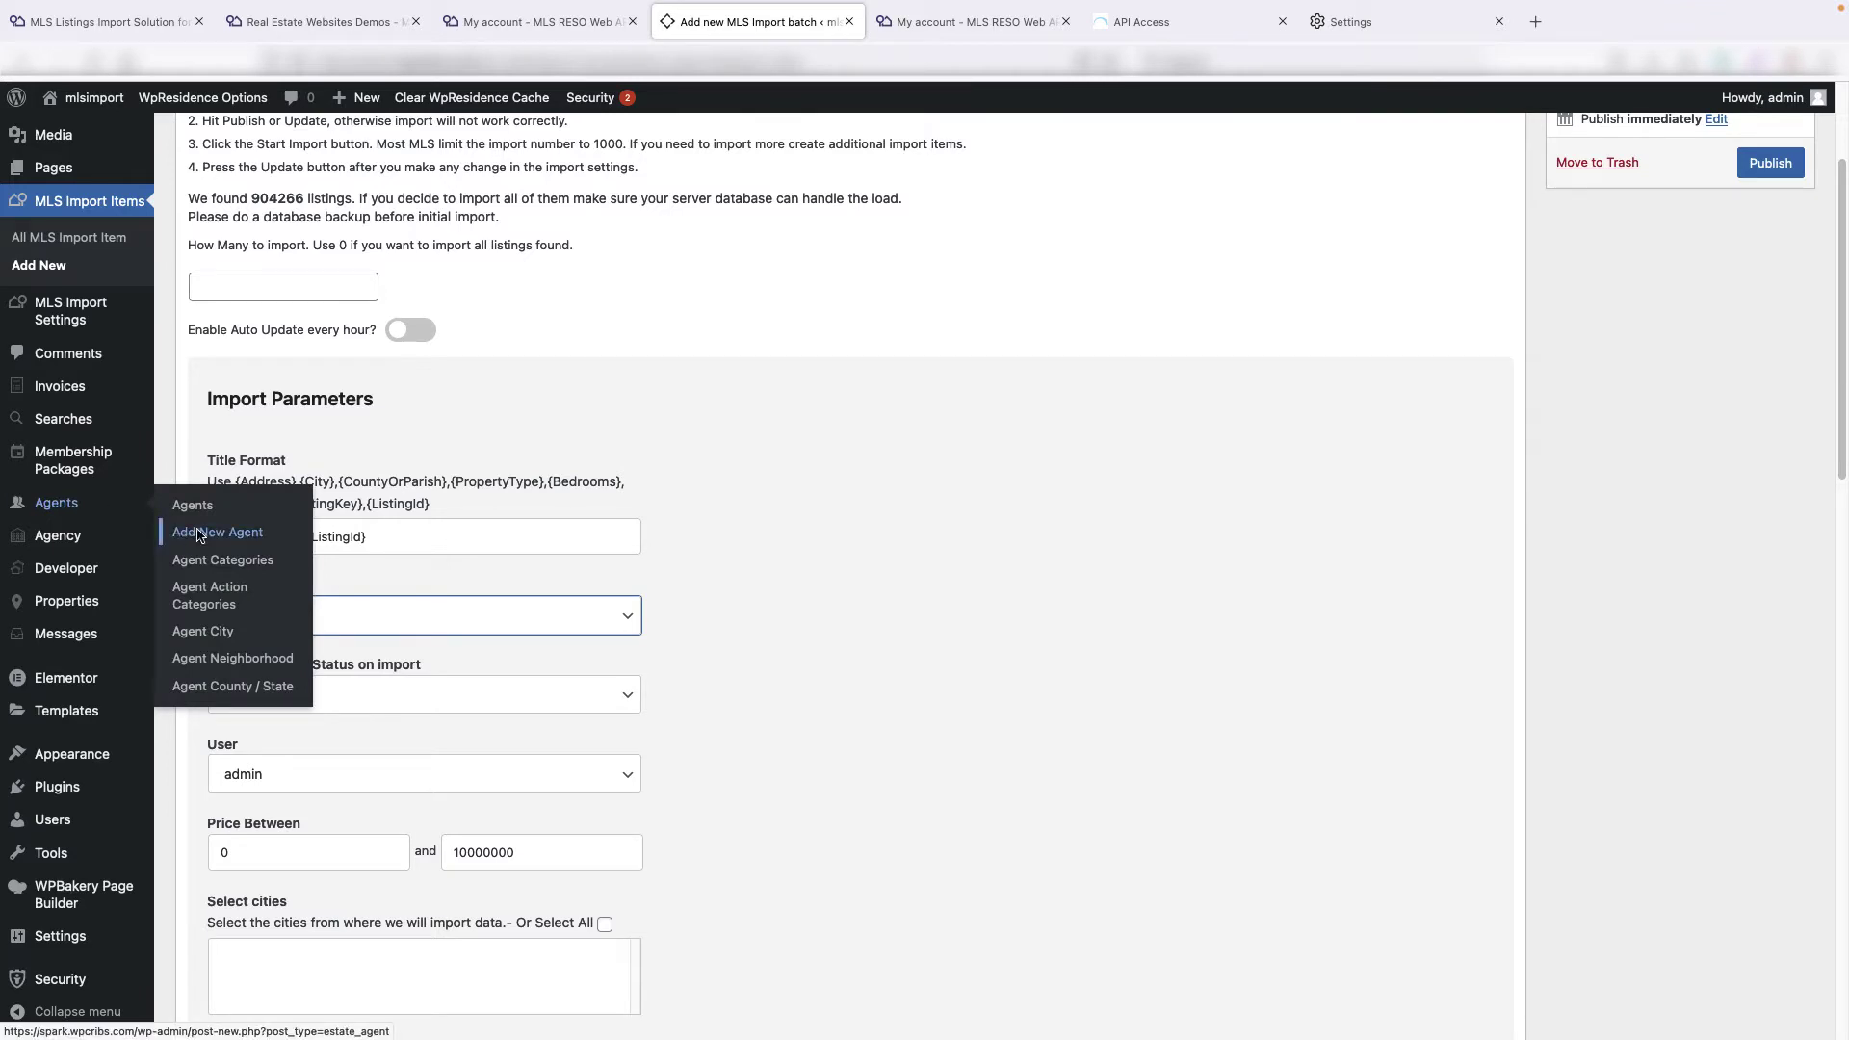
{"action": "left_click", "coordinate": [331, 626]}
{"action": "left_click", "coordinate": [323, 652]}
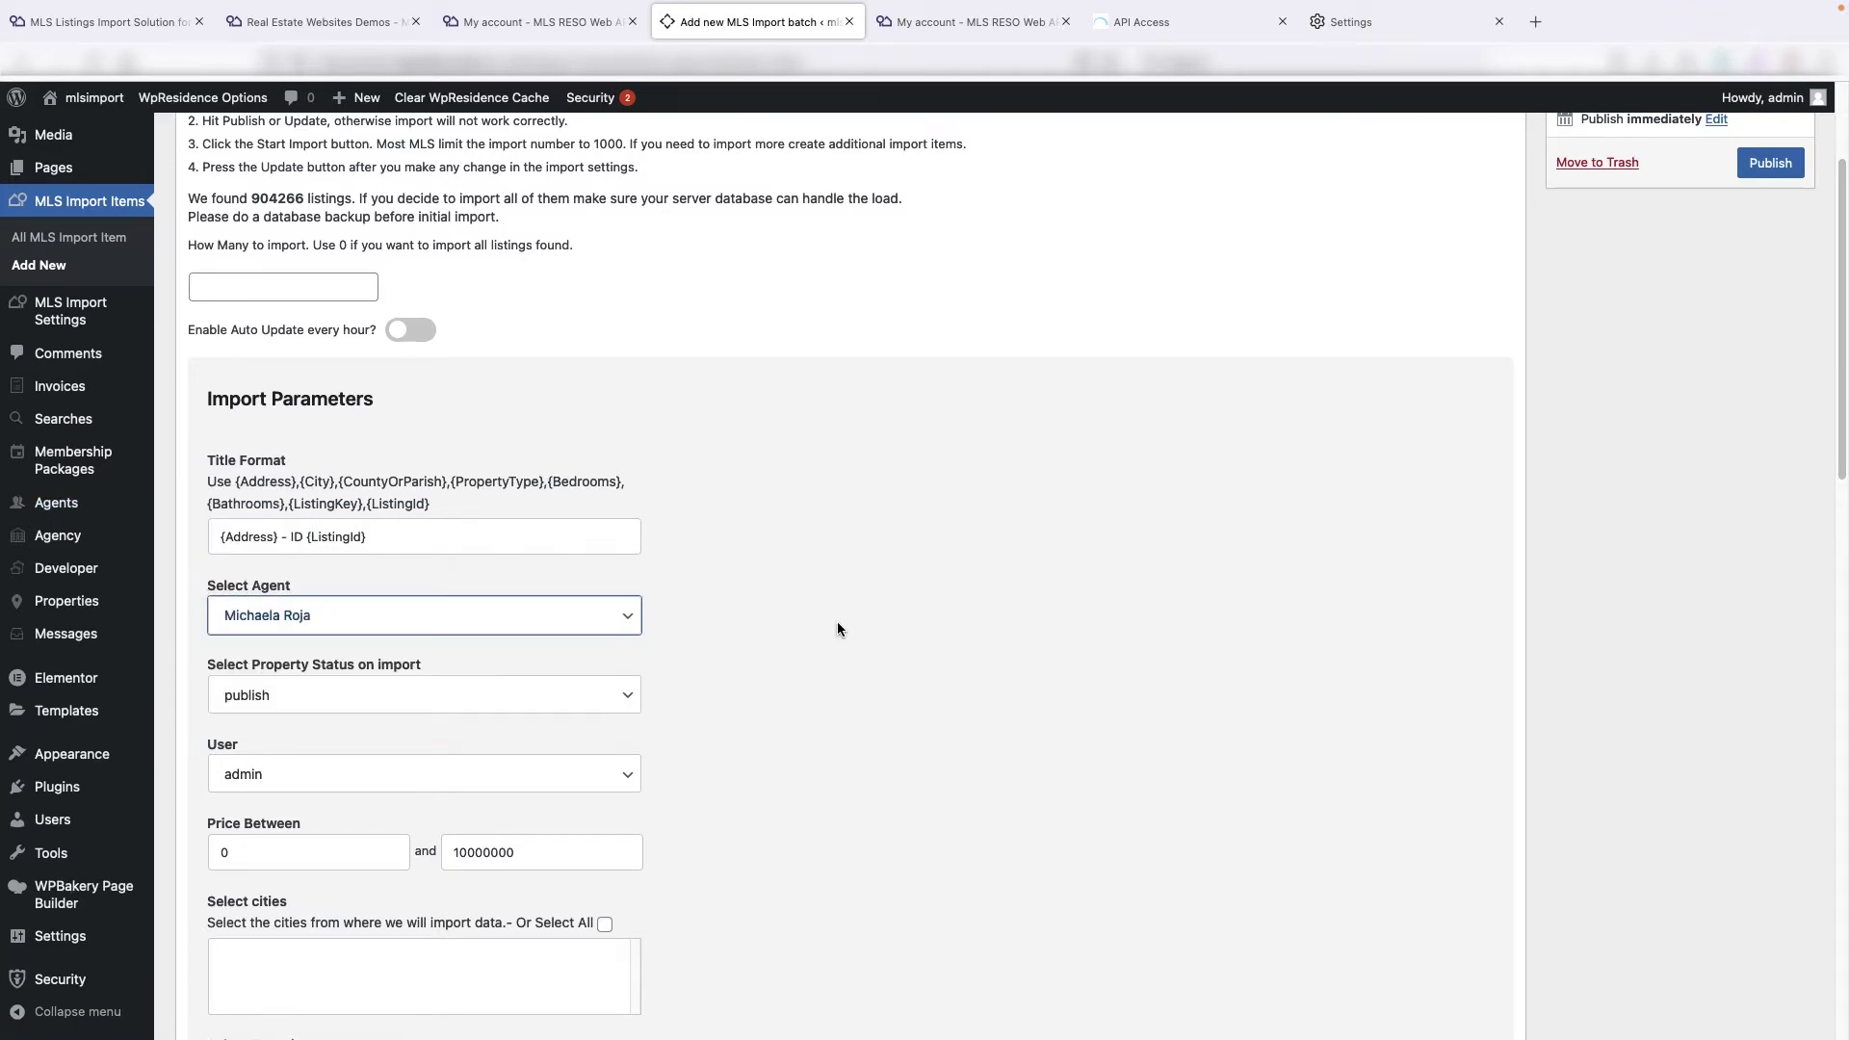
Choose publish as the property status on import
{"action": "scroll", "coordinate": [828, 616], "scroll_direction": "down", "scroll_amount": 3}
{"action": "left_click", "coordinate": [292, 439]}
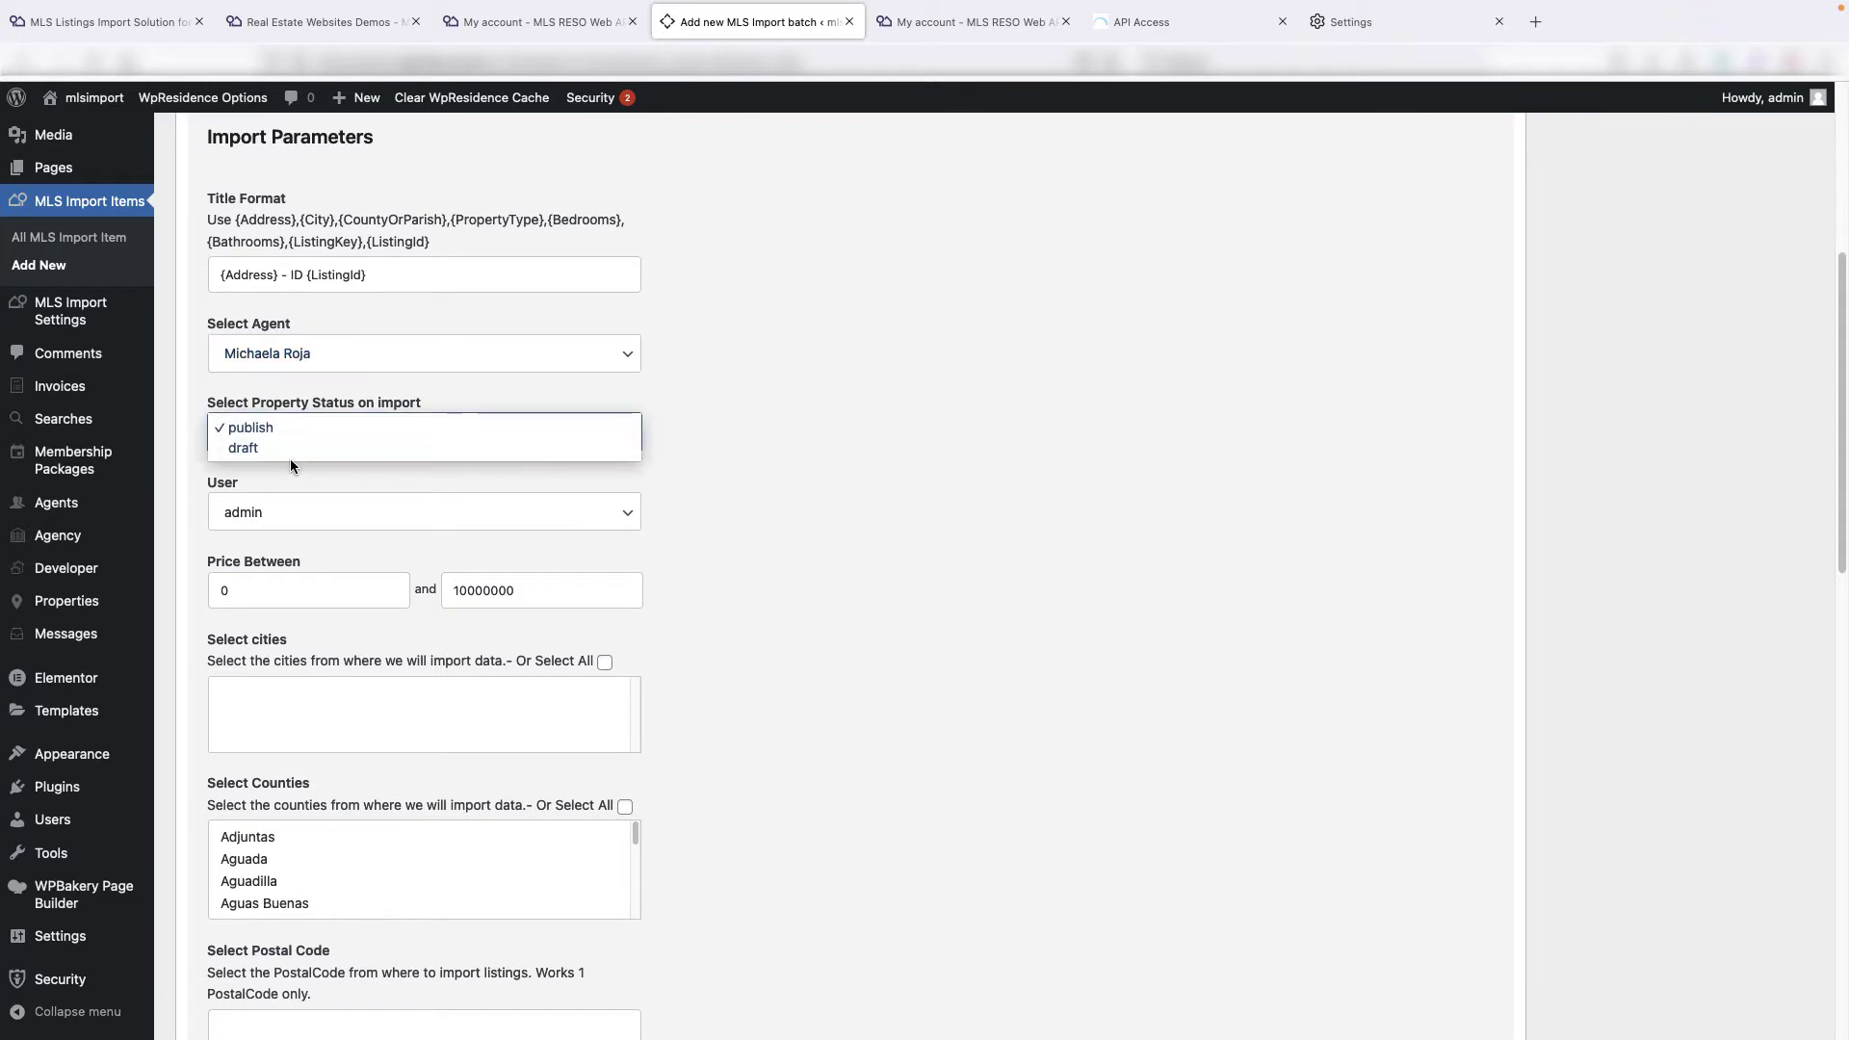
{"action": "left_click", "coordinate": [284, 433]}
{"action": "key", "text": "Tab"}
Set the lower limit of the import price range to 900000
{"action": "left_click", "coordinate": [245, 592]}
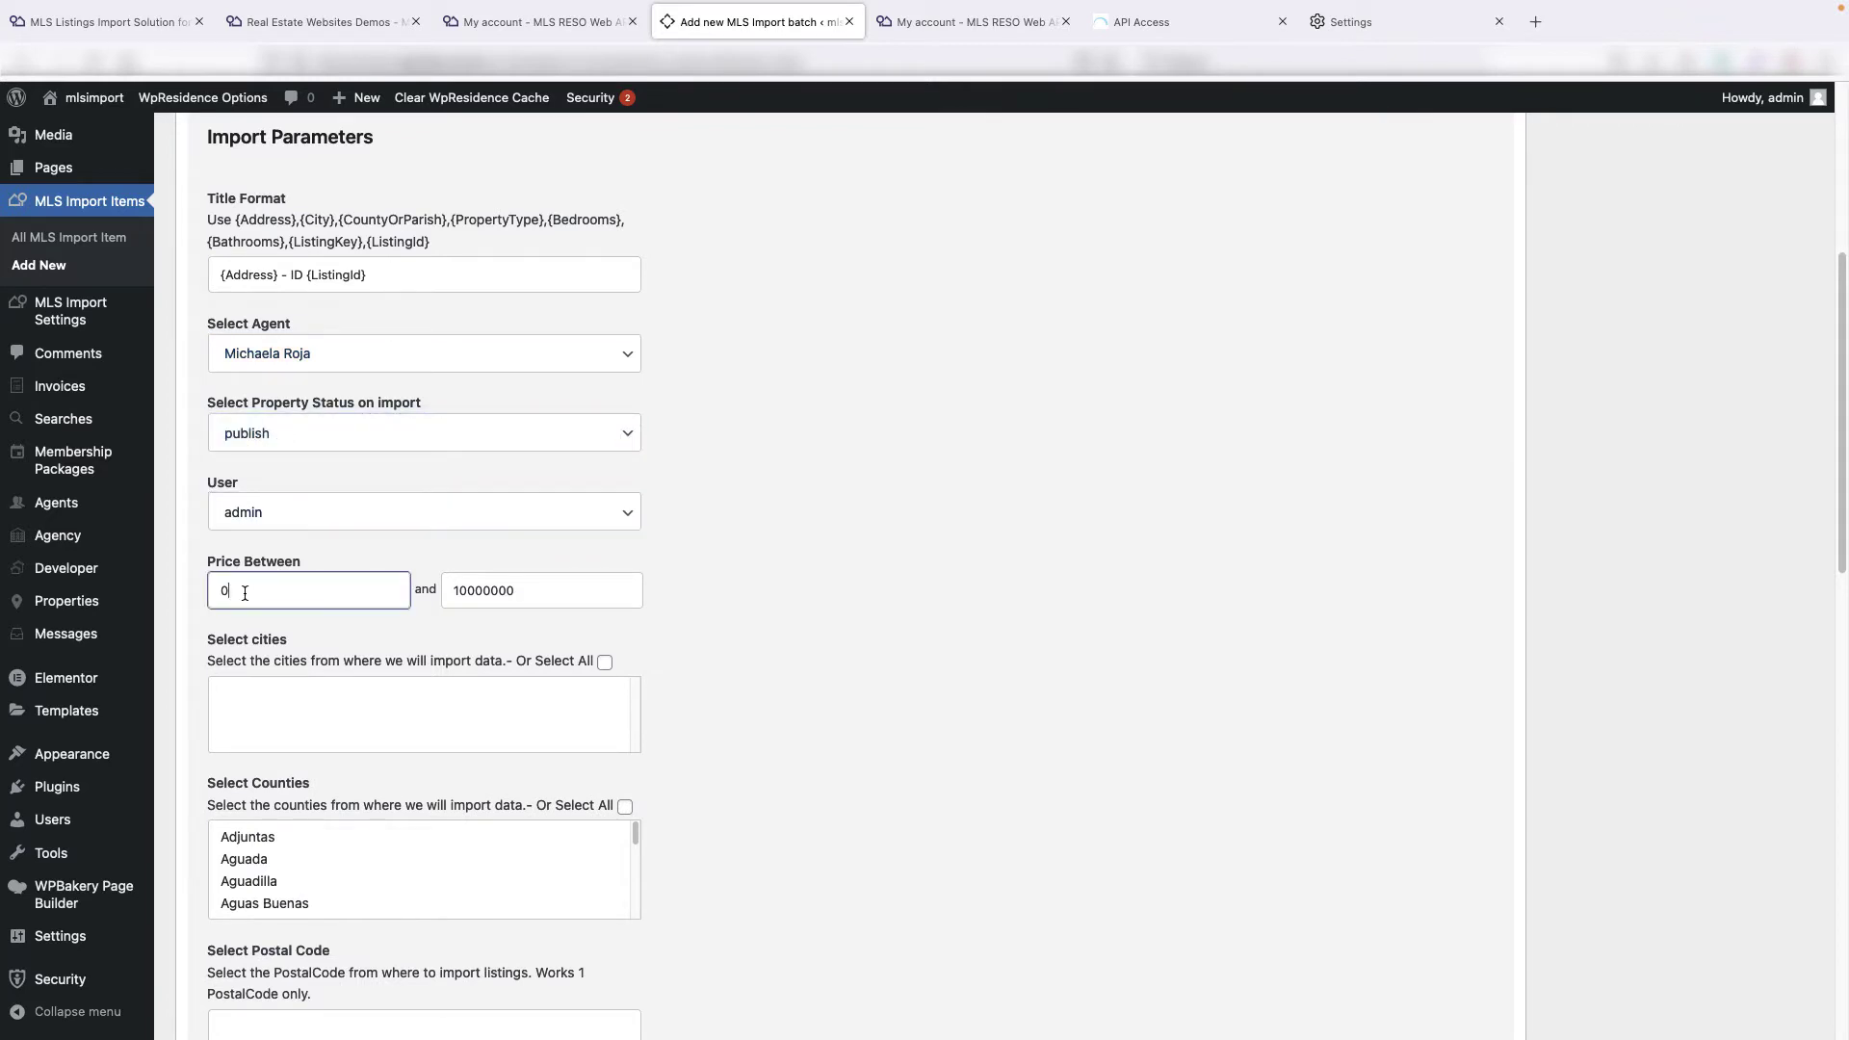
{"action": "type", "text": "900000"}
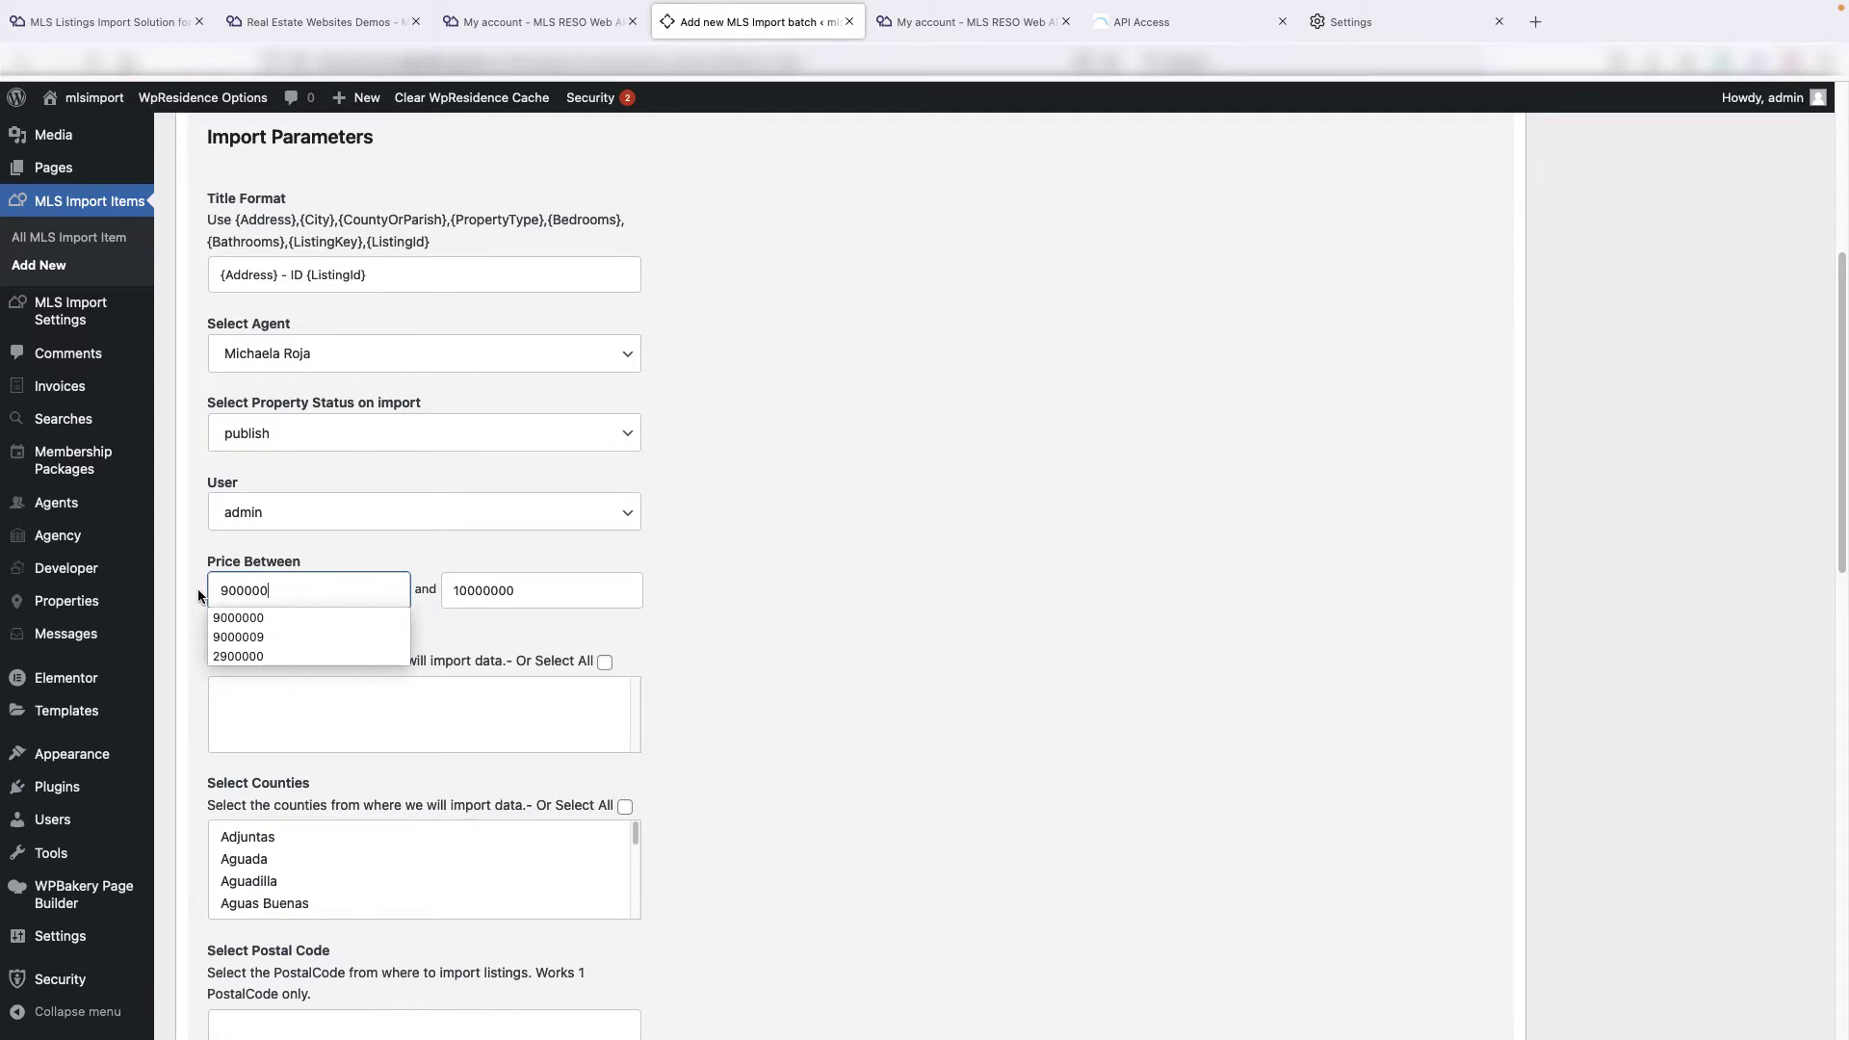
{"action": "left_click", "coordinate": [759, 579]}
Restrict the import to listings from Orange county
{"action": "scroll", "coordinate": [550, 590], "scroll_direction": "down", "scroll_amount": 1}
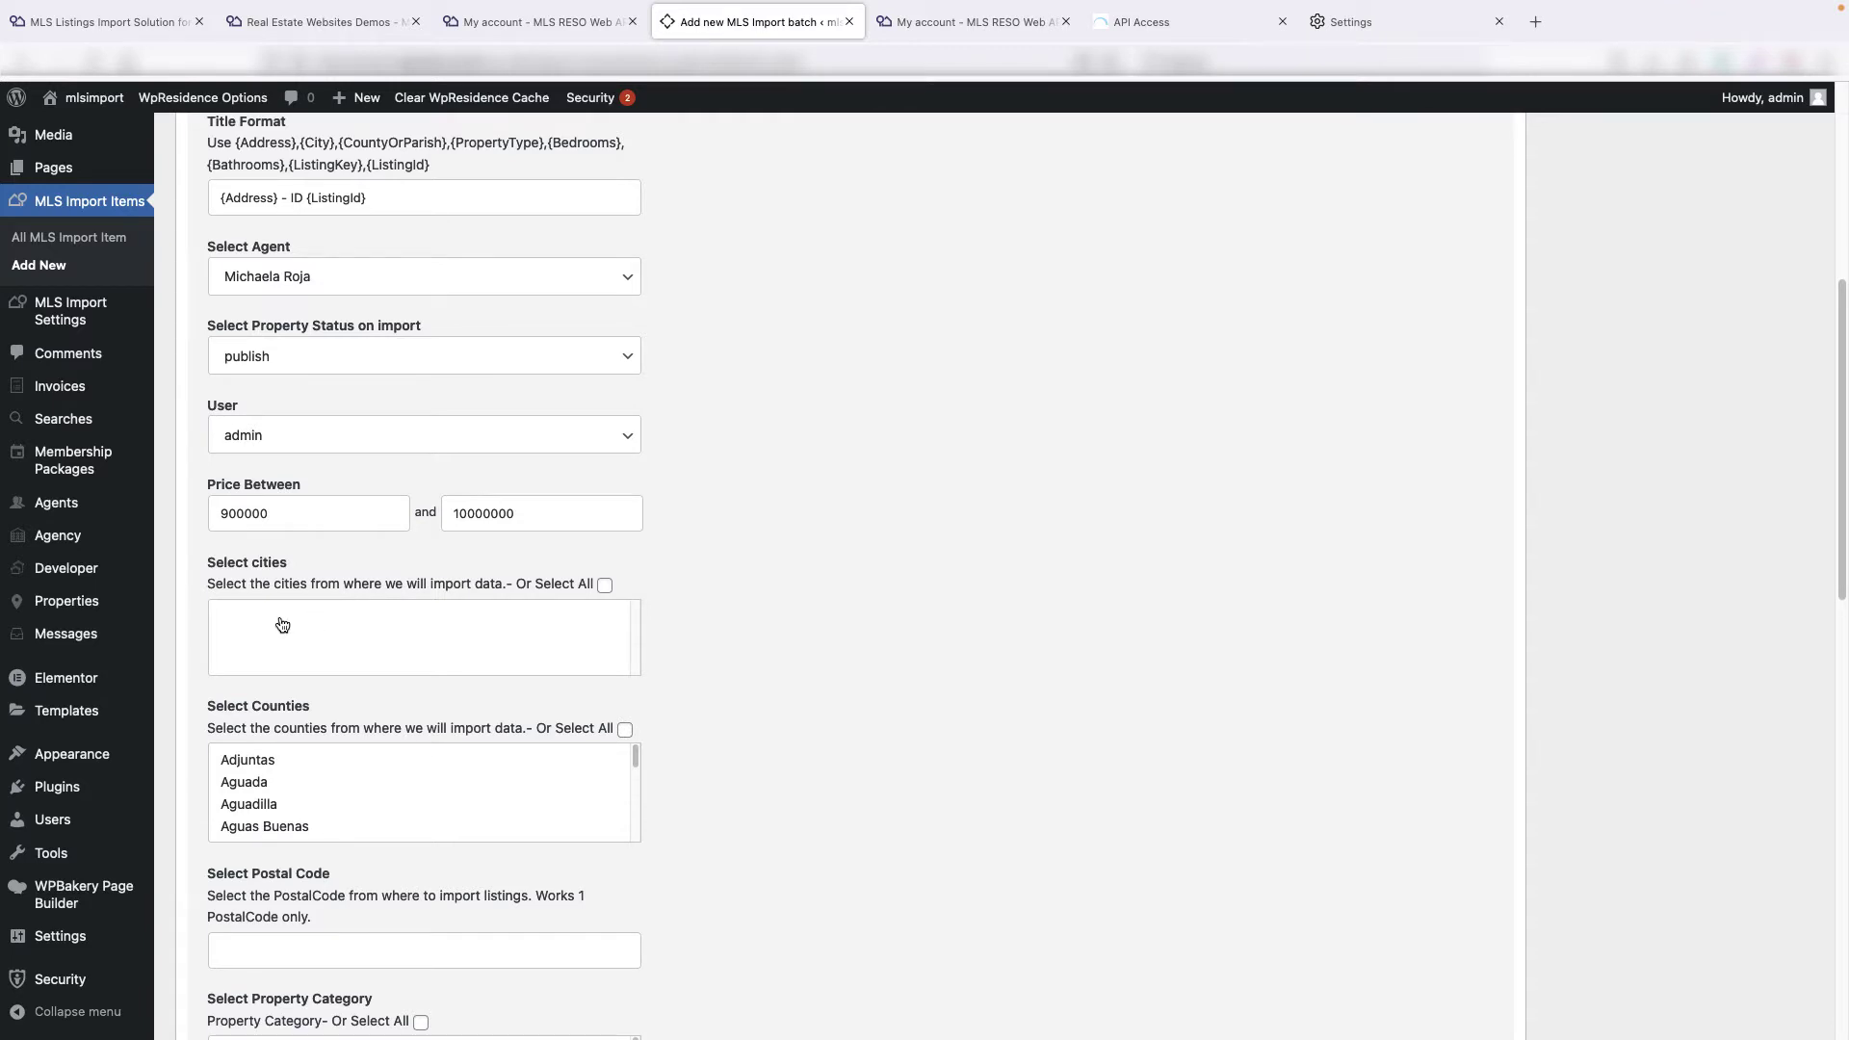
{"action": "scroll", "coordinate": [280, 627], "scroll_direction": "down", "scroll_amount": 1}
{"action": "scroll", "coordinate": [270, 768], "scroll_direction": "down", "scroll_amount": 6}
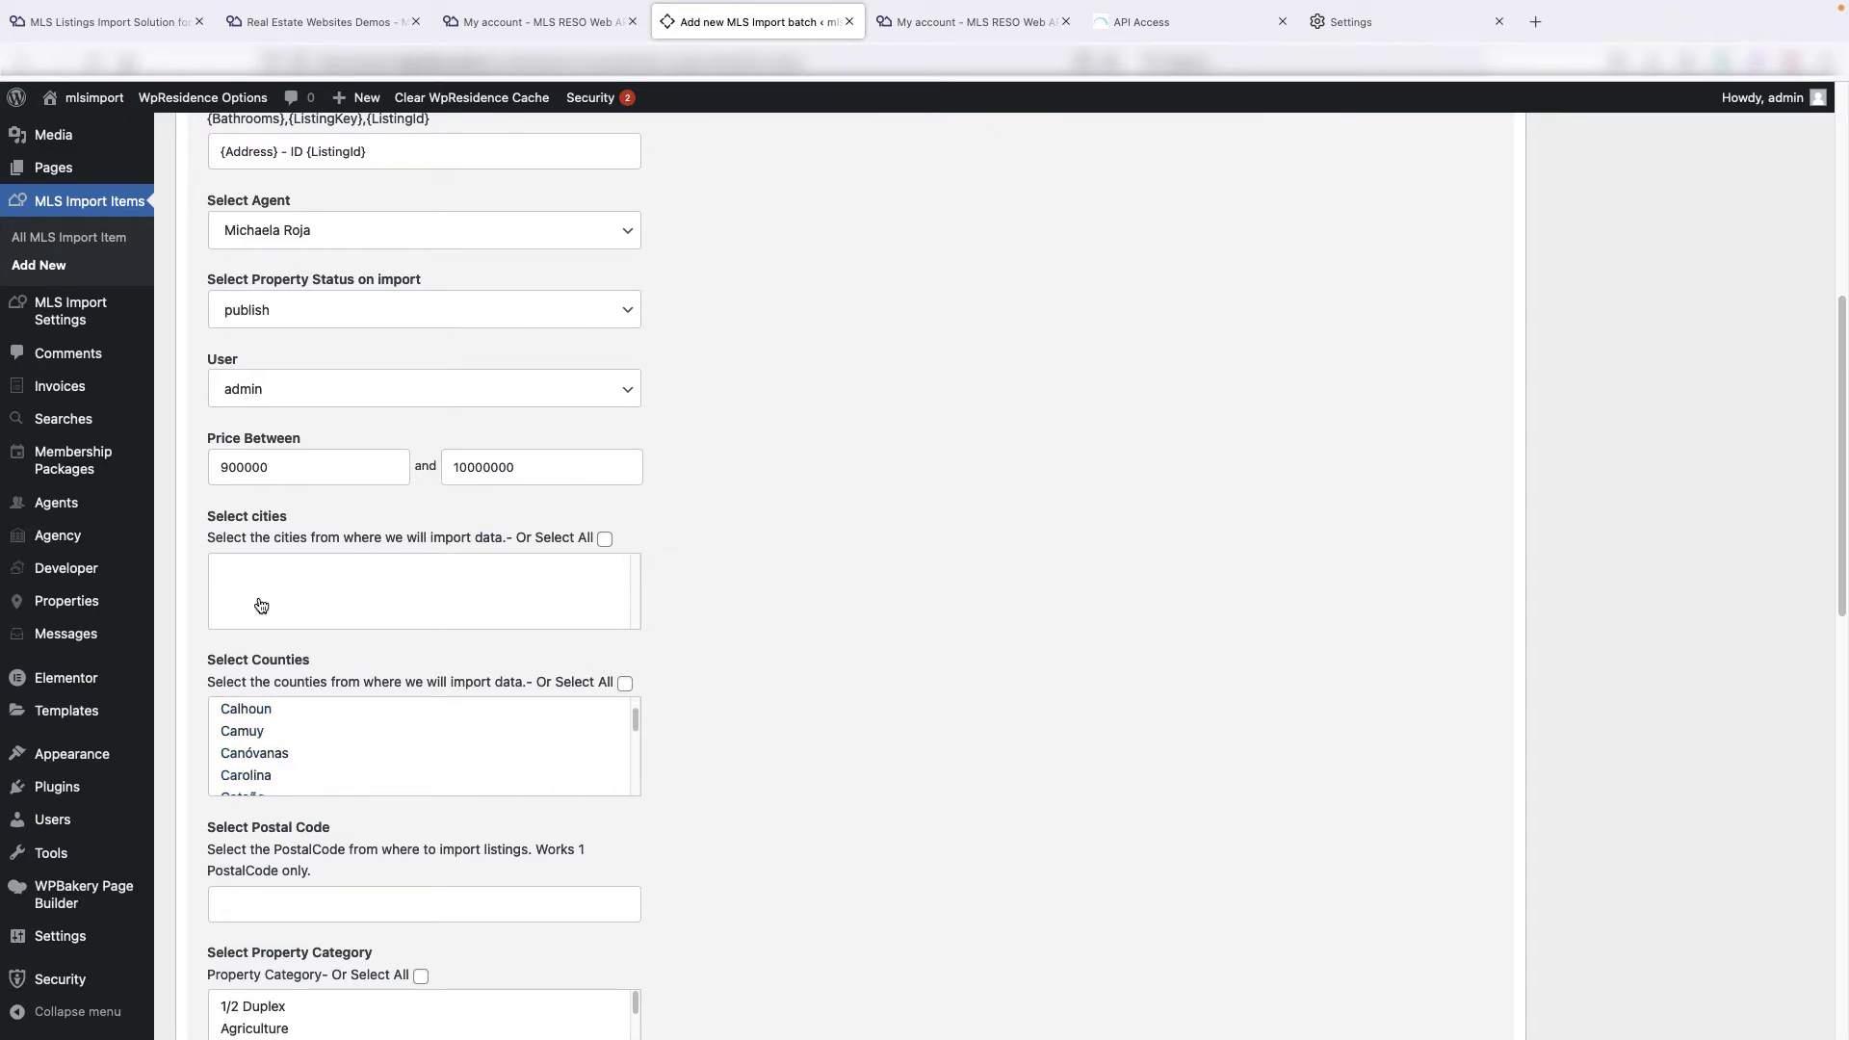
{"action": "scroll", "coordinate": [301, 767], "scroll_direction": "down", "scroll_amount": 5}
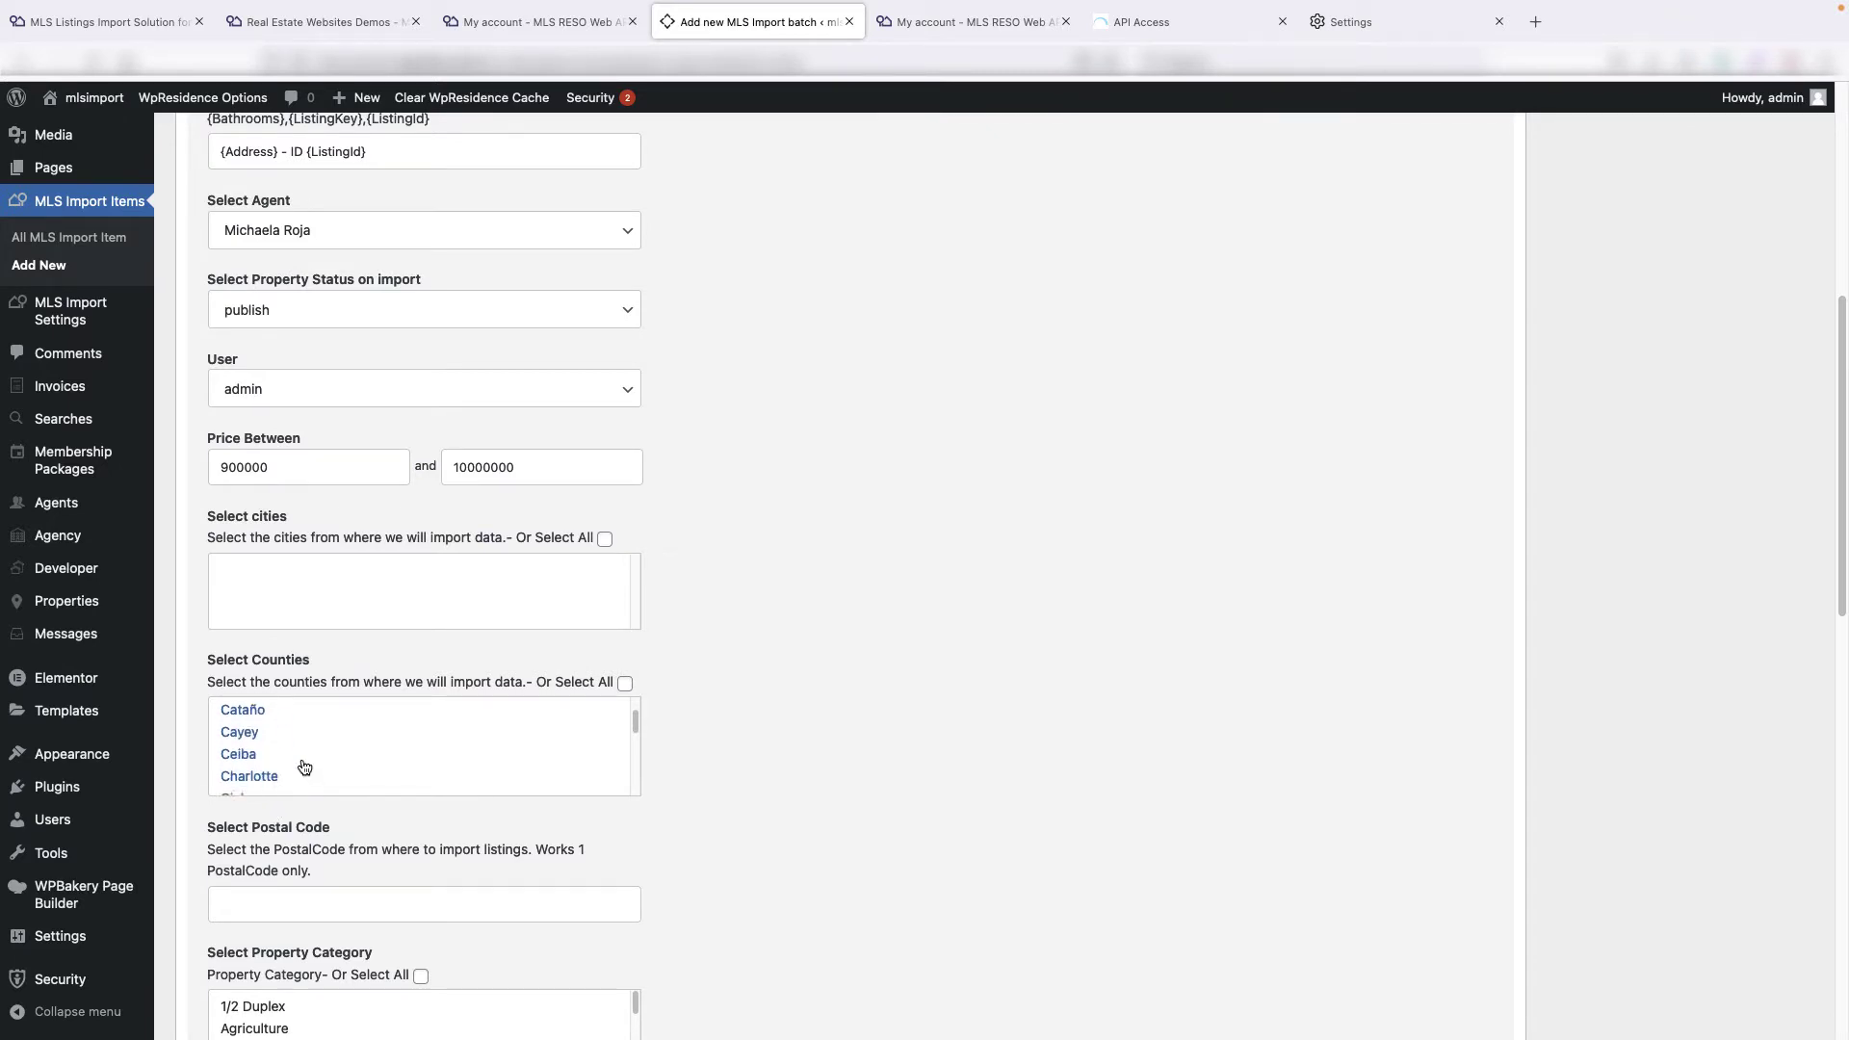
{"action": "scroll", "coordinate": [305, 768], "scroll_direction": "down", "scroll_amount": 6}
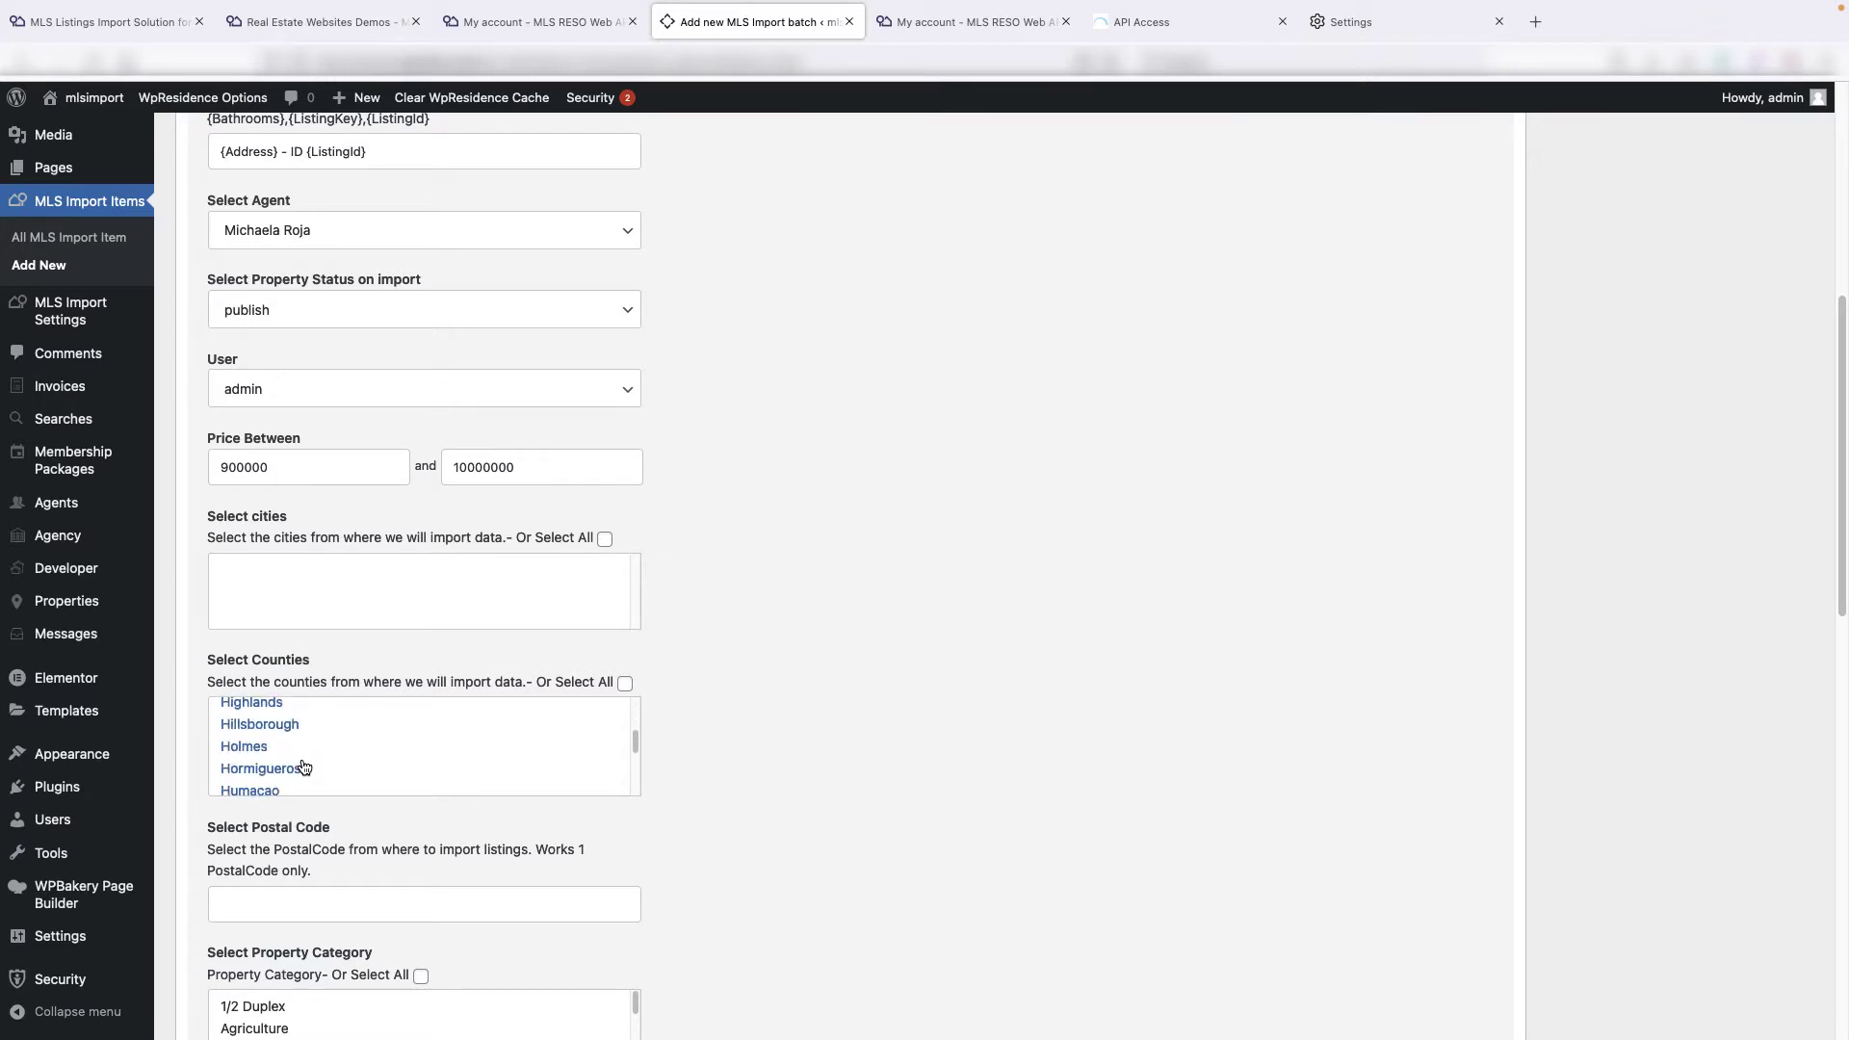
{"action": "scroll", "coordinate": [304, 767], "scroll_direction": "down", "scroll_amount": 6}
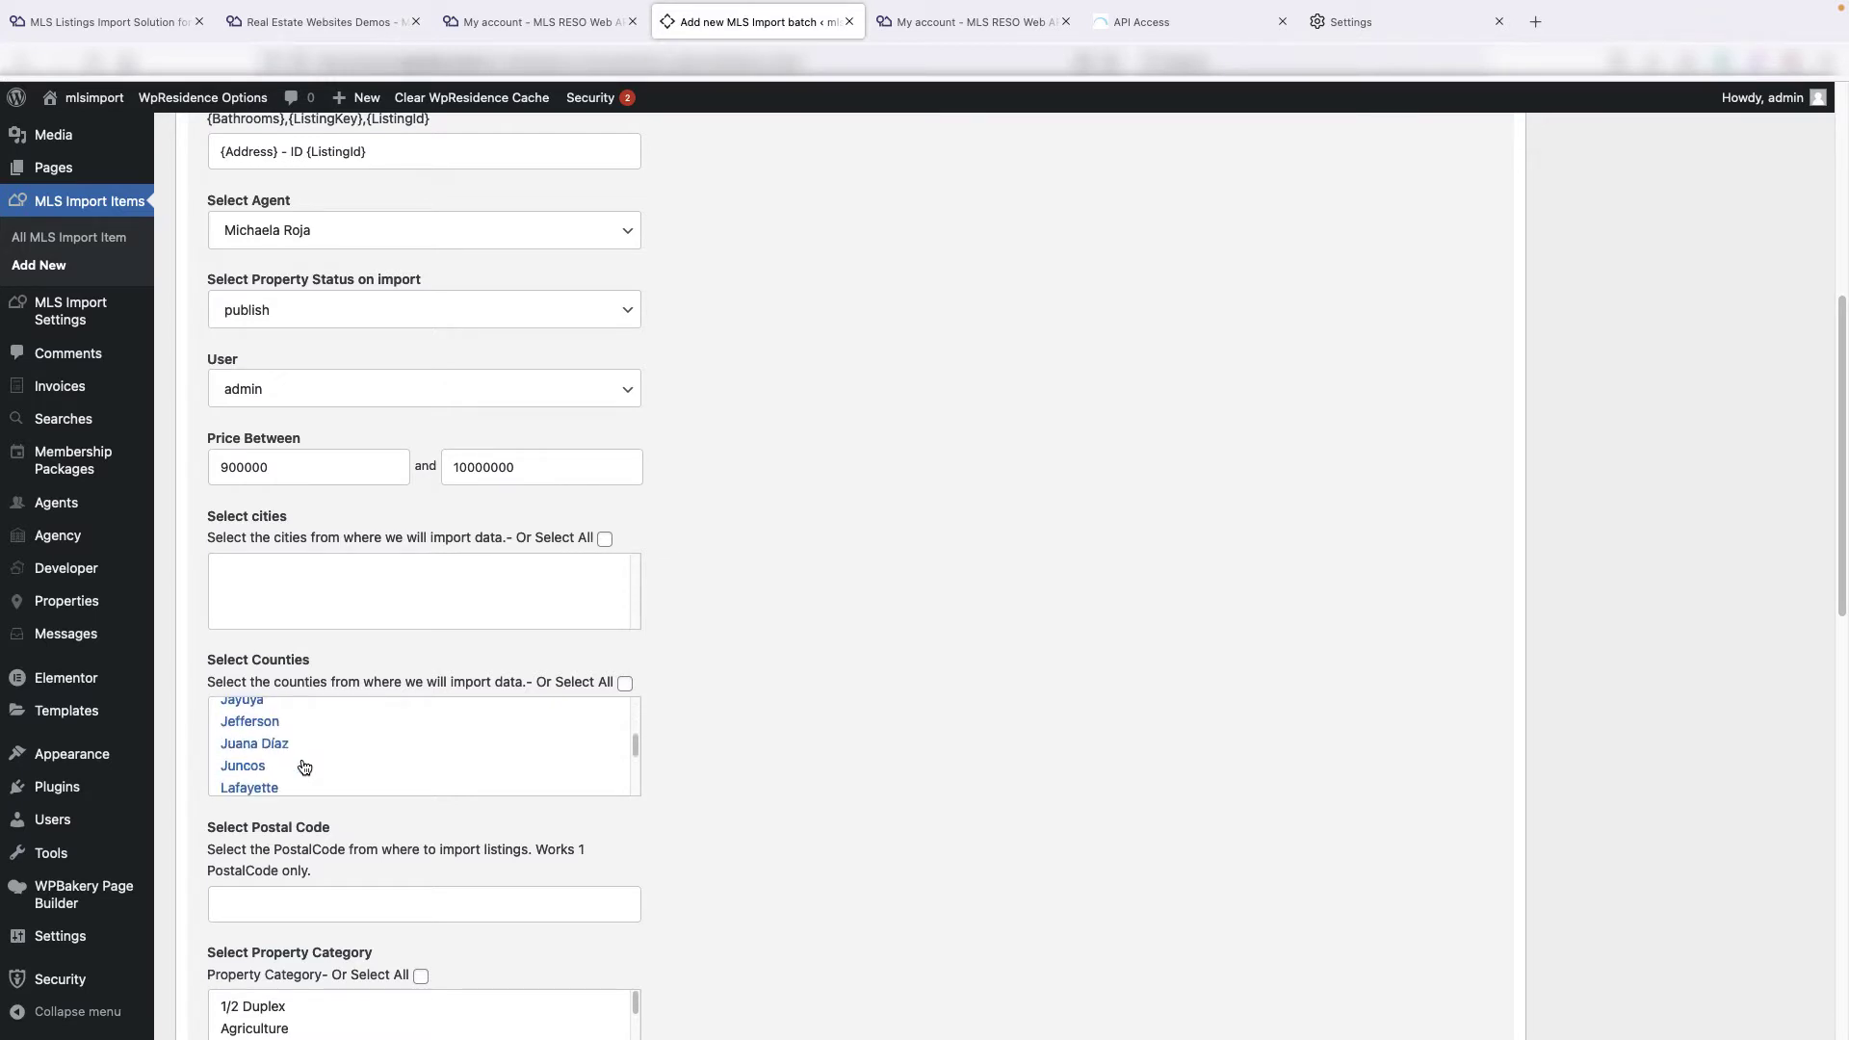
{"action": "scroll", "coordinate": [301, 763], "scroll_direction": "down", "scroll_amount": 2}
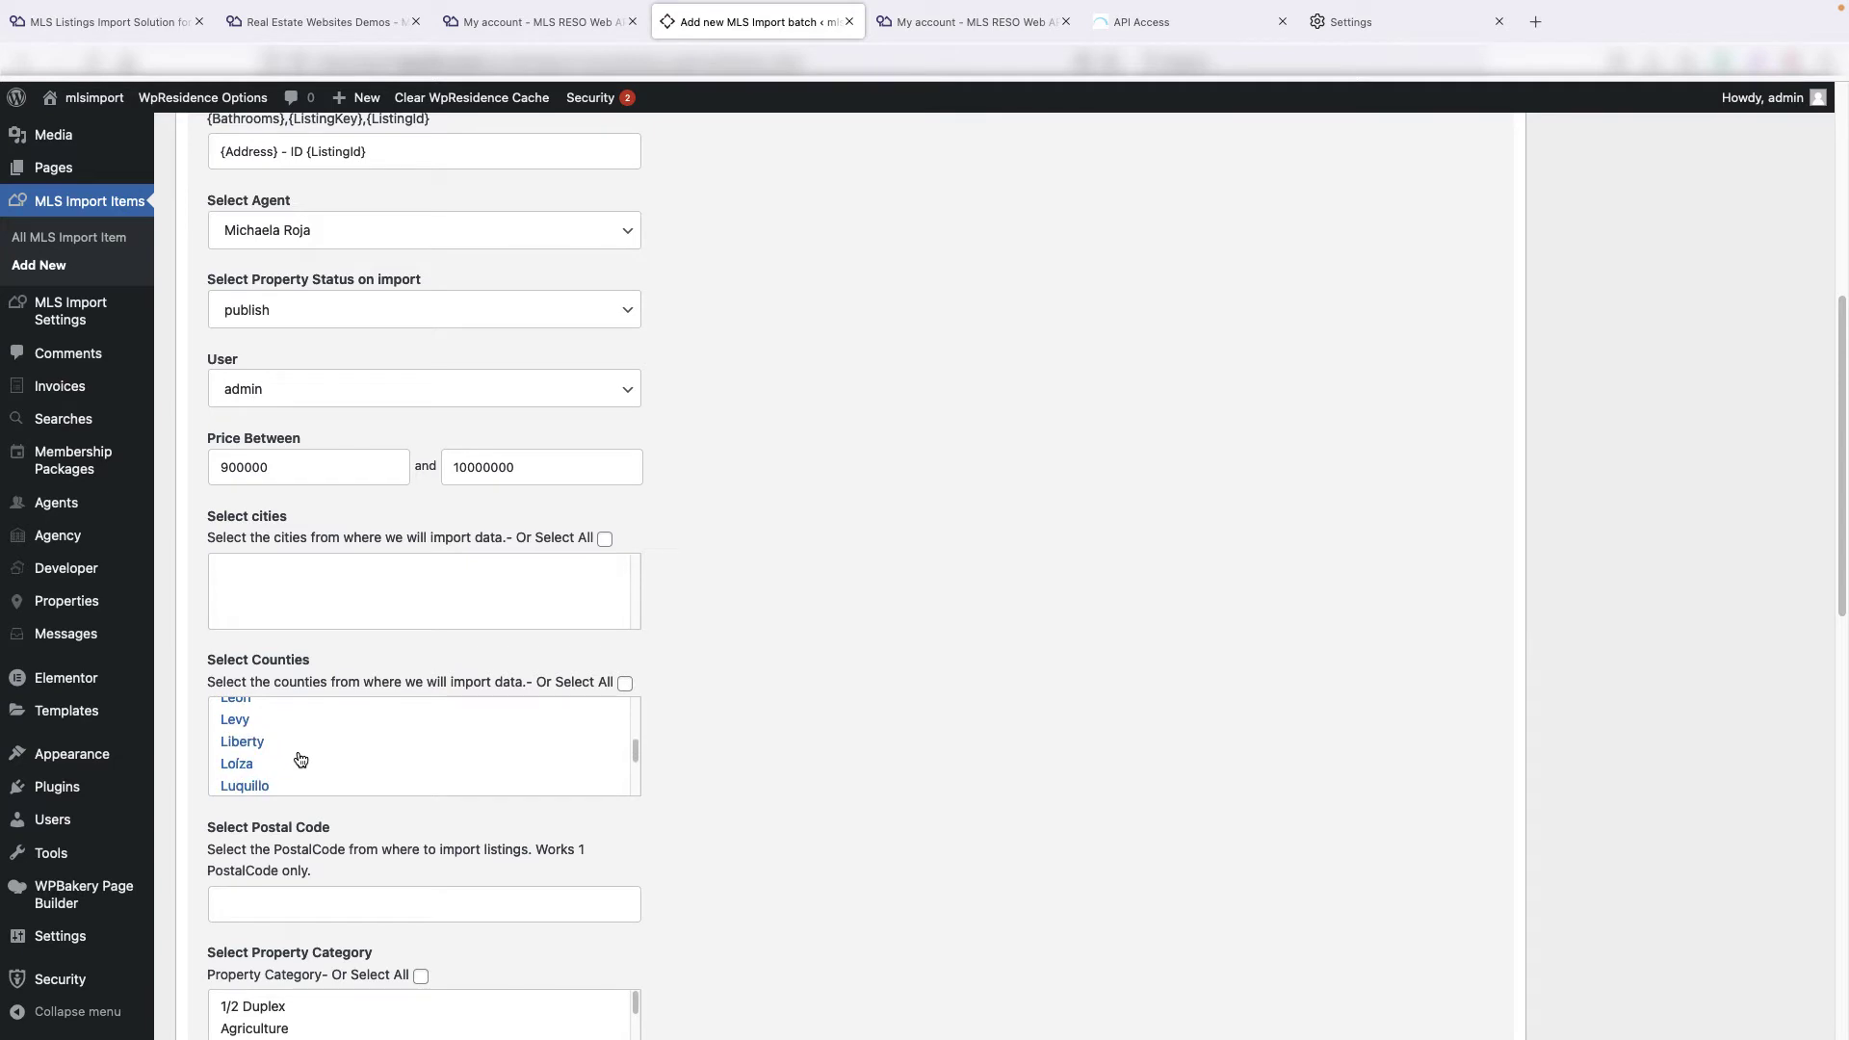
{"action": "scroll", "coordinate": [300, 760], "scroll_direction": "down", "scroll_amount": 4}
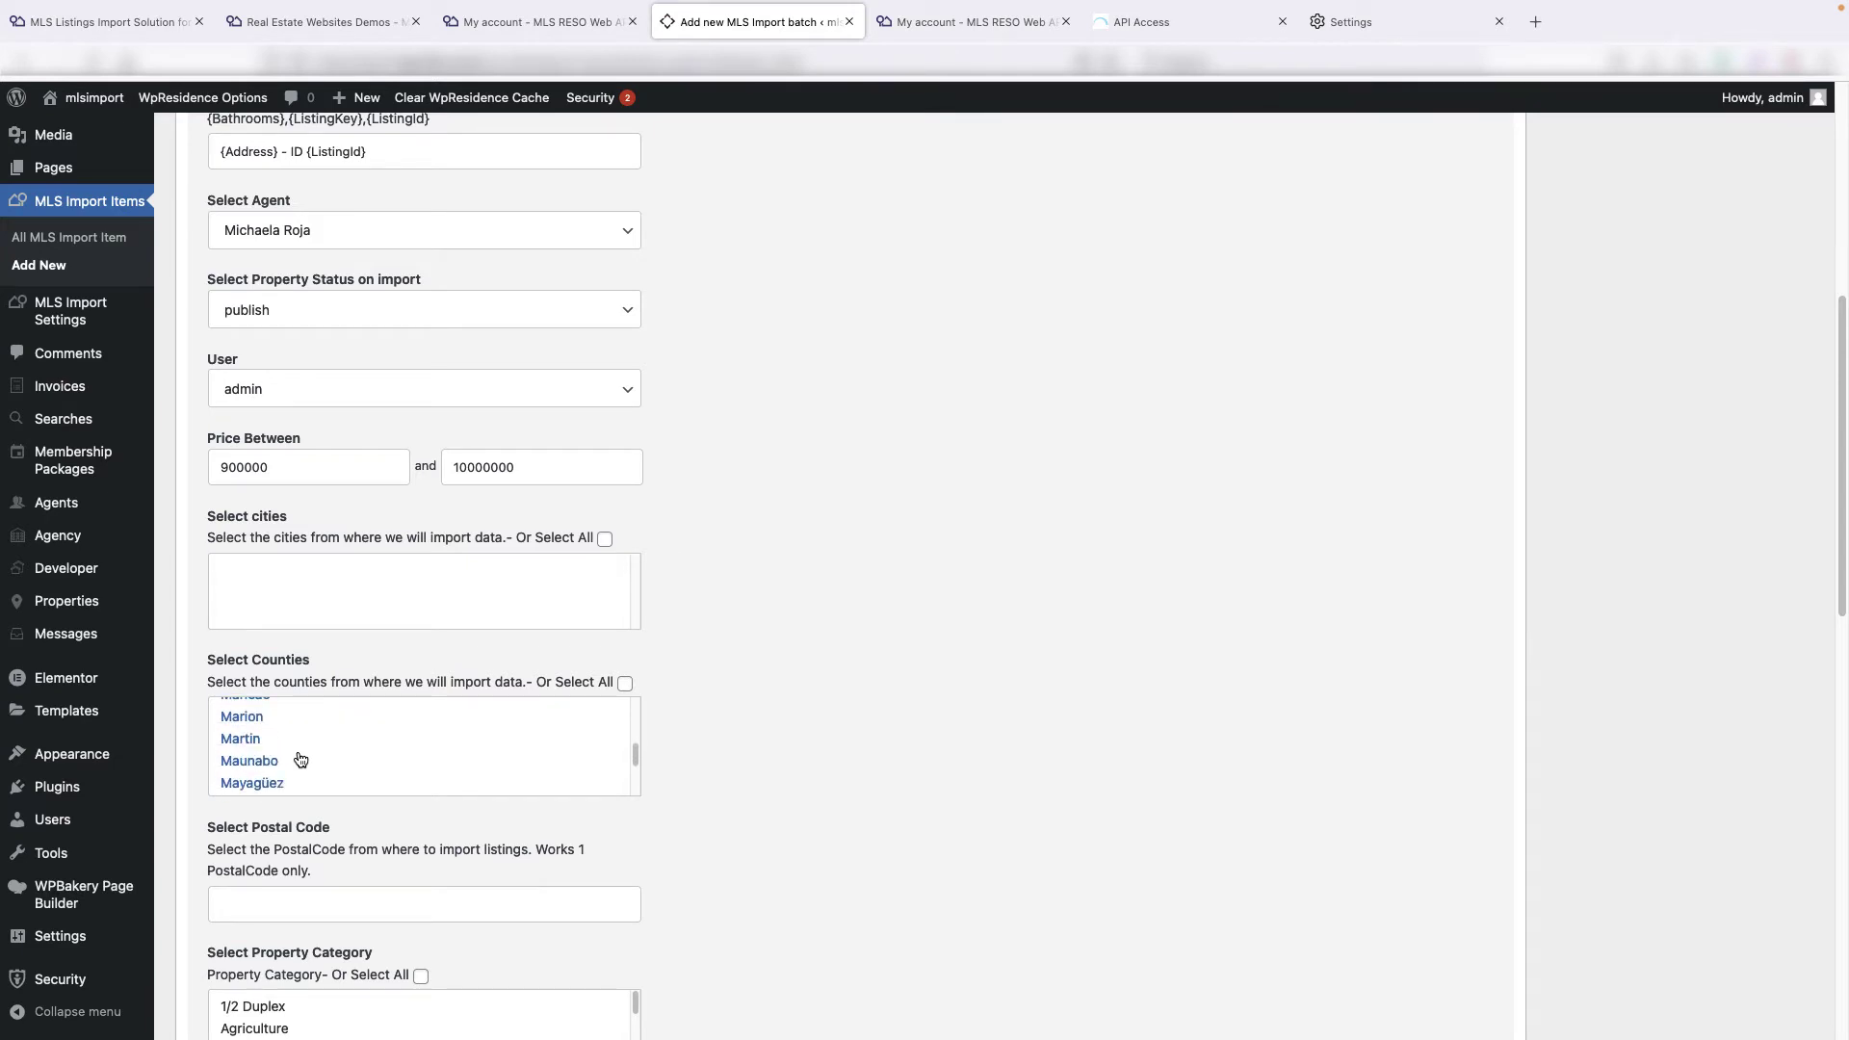
{"action": "scroll", "coordinate": [301, 760], "scroll_direction": "down", "scroll_amount": 3}
{"action": "scroll", "coordinate": [300, 760], "scroll_direction": "down", "scroll_amount": 3}
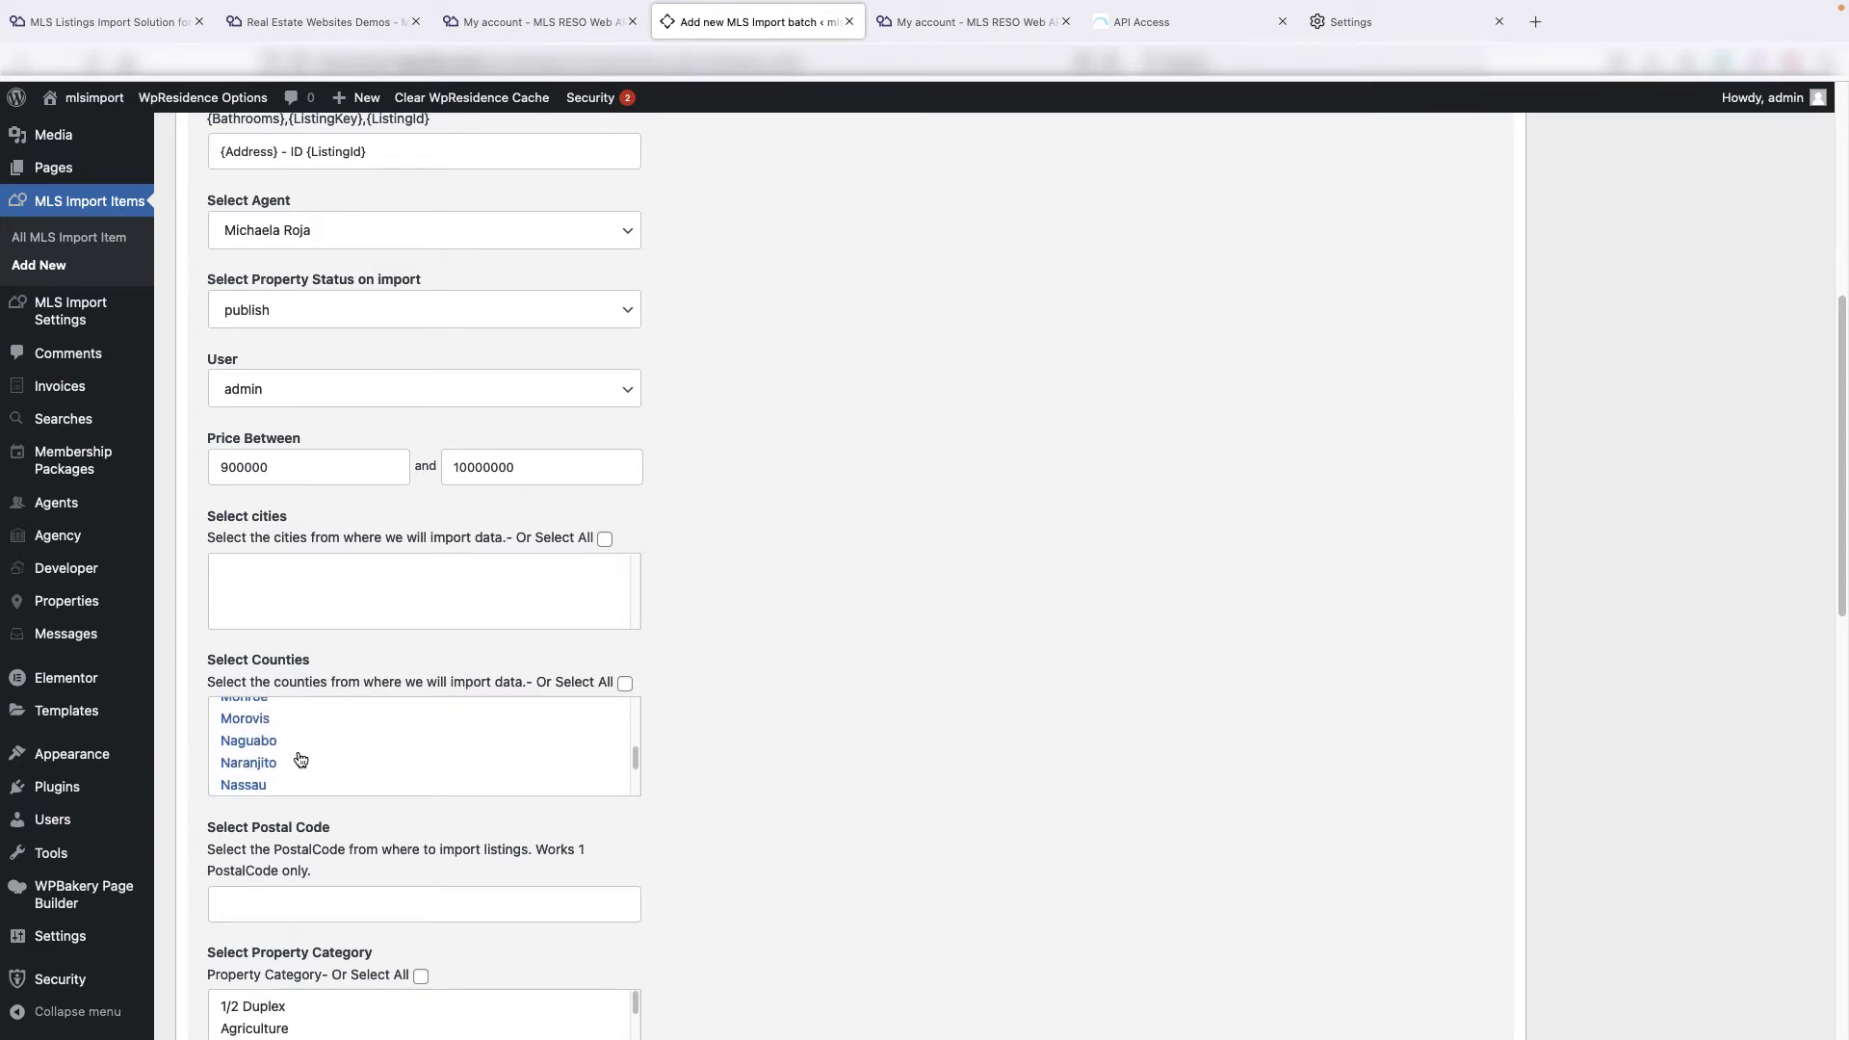
{"action": "scroll", "coordinate": [301, 760], "scroll_direction": "down", "scroll_amount": 2}
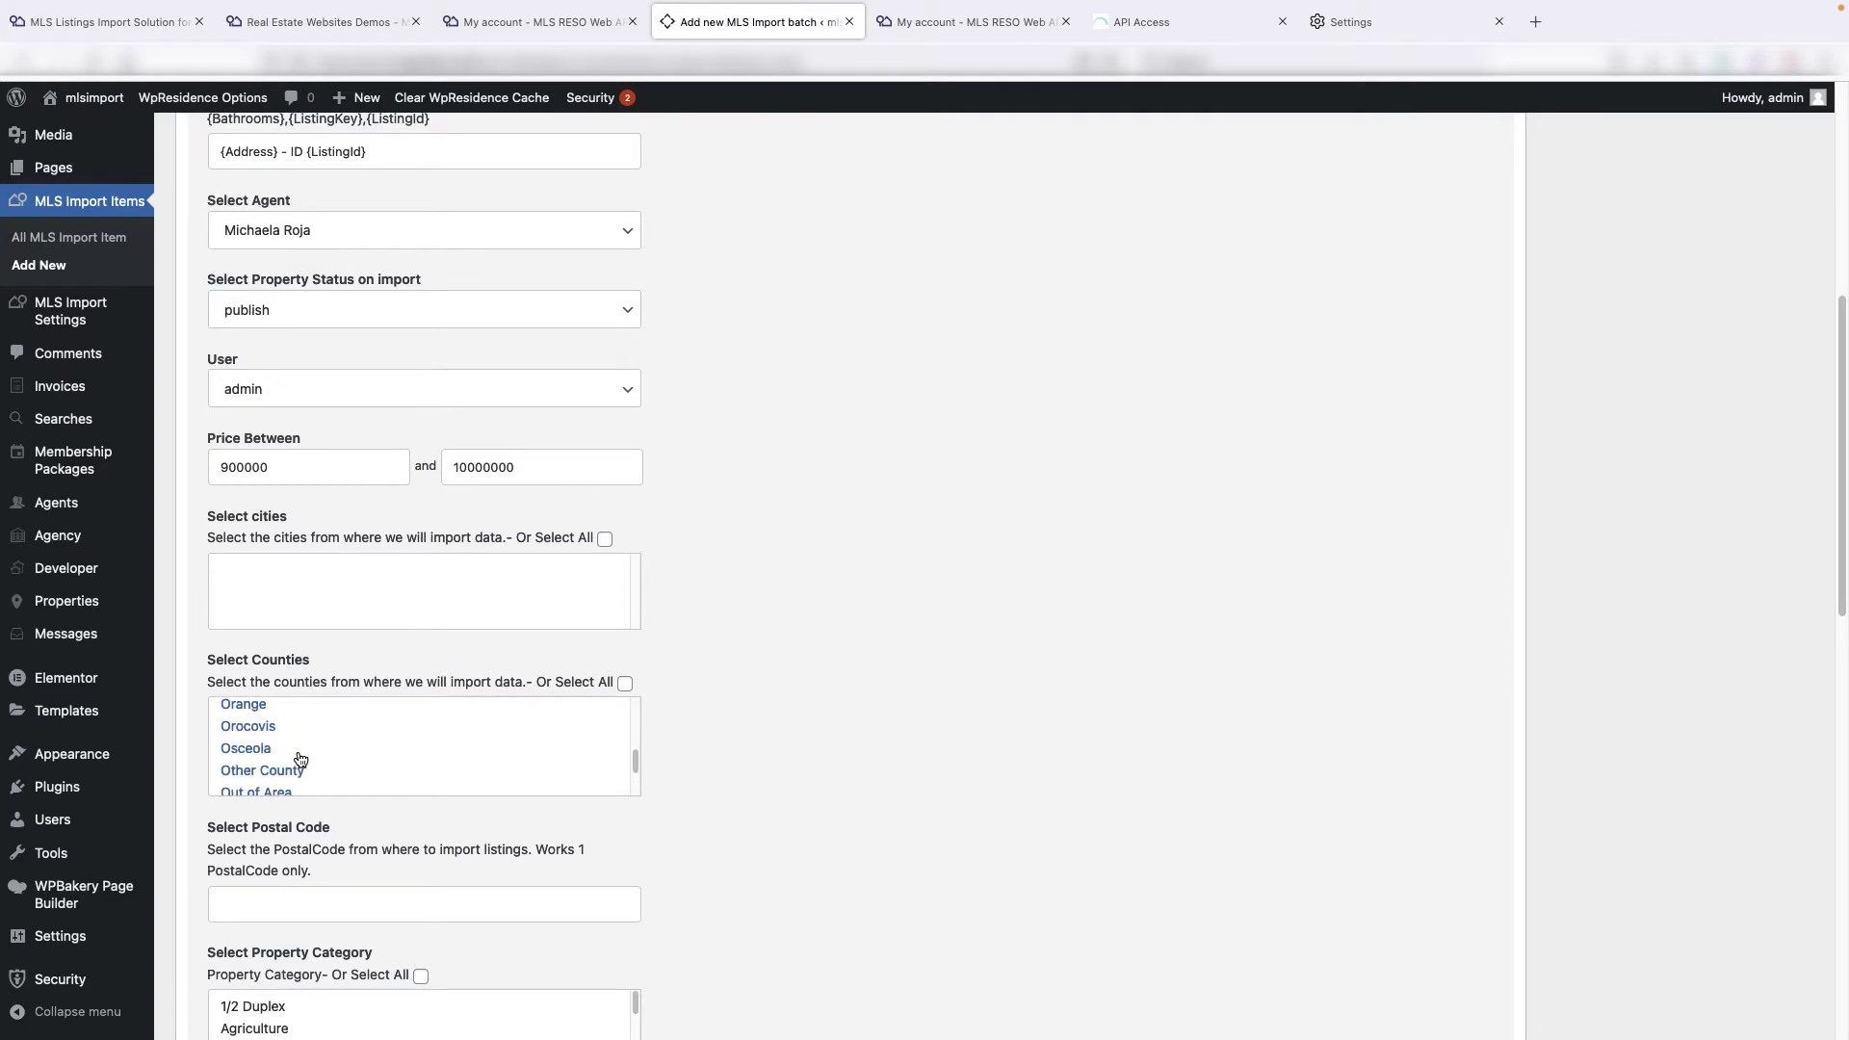
{"action": "scroll", "coordinate": [299, 759], "scroll_direction": "up", "scroll_amount": 1}
{"action": "left_click", "coordinate": [279, 745]}
Leave the postal code empty and choose Single Family Residence as the property category
{"action": "scroll", "coordinate": [800, 778], "scroll_direction": "down", "scroll_amount": 3}
{"action": "left_click", "coordinate": [360, 724]}
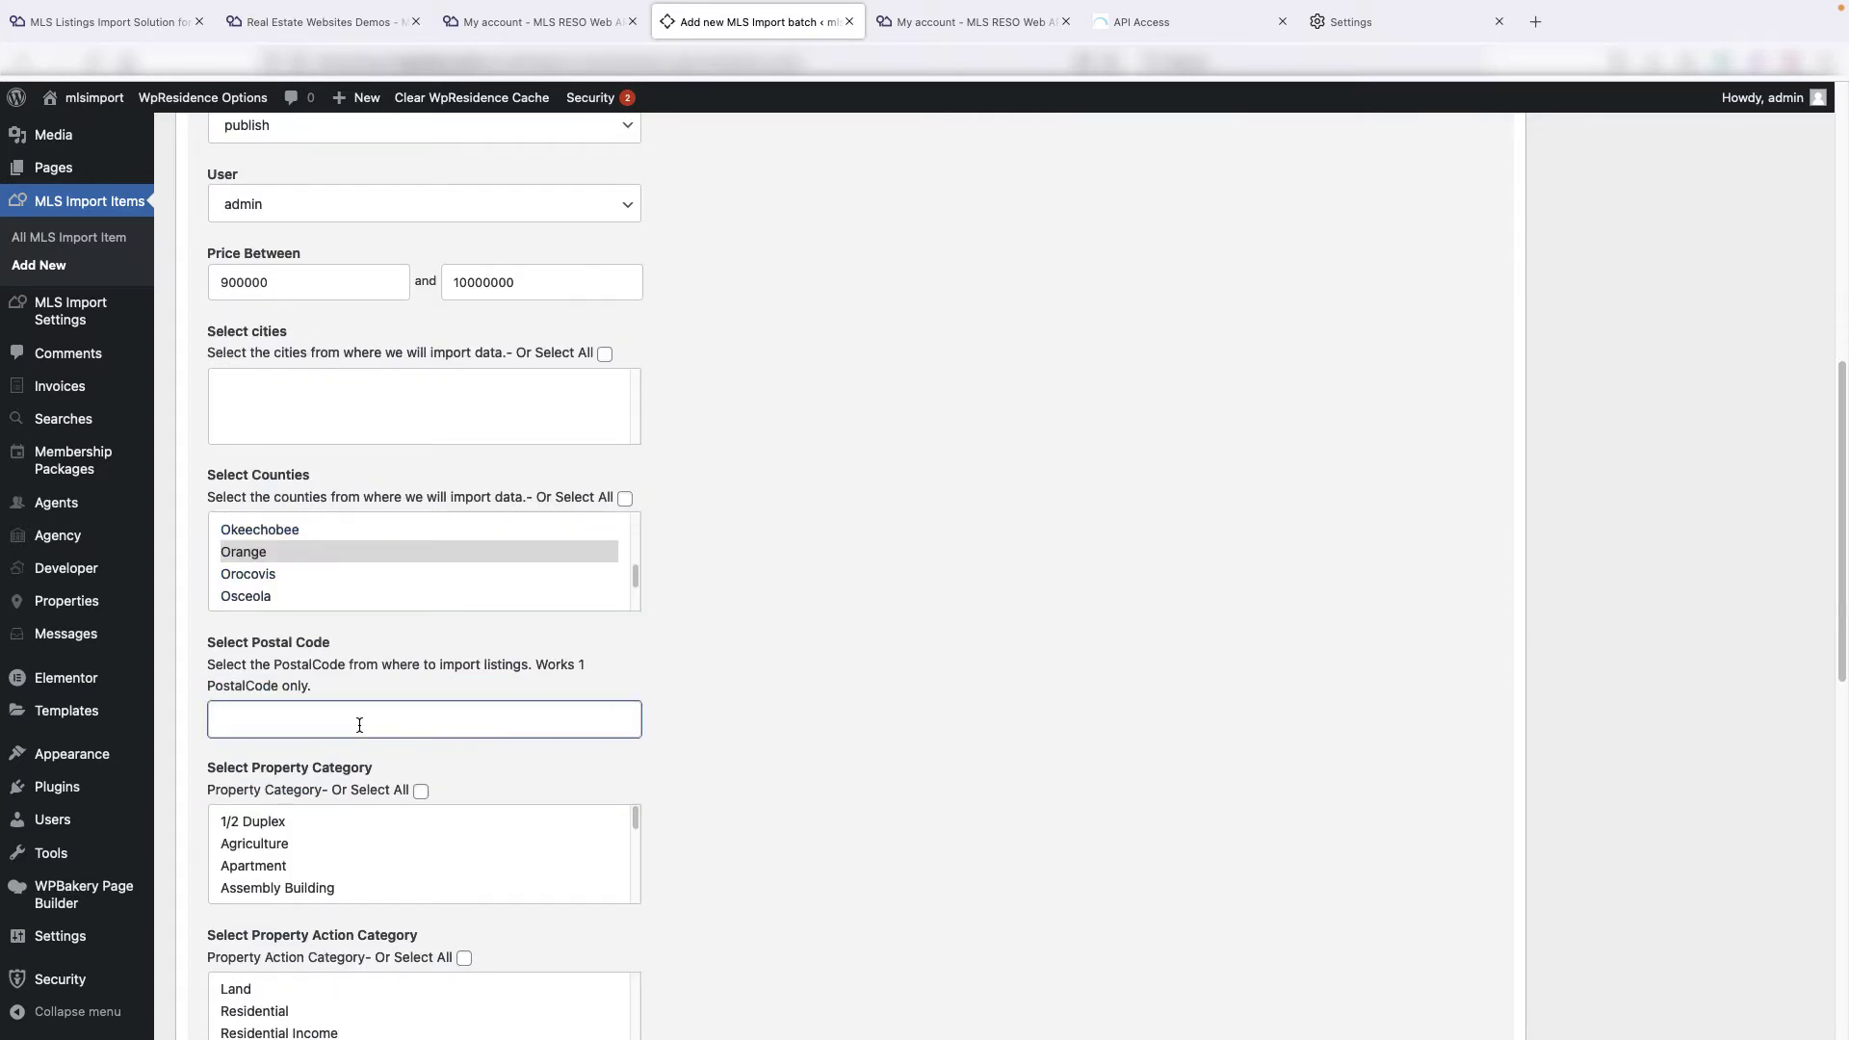
{"action": "scroll", "coordinate": [360, 724], "scroll_direction": "down", "scroll_amount": 2}
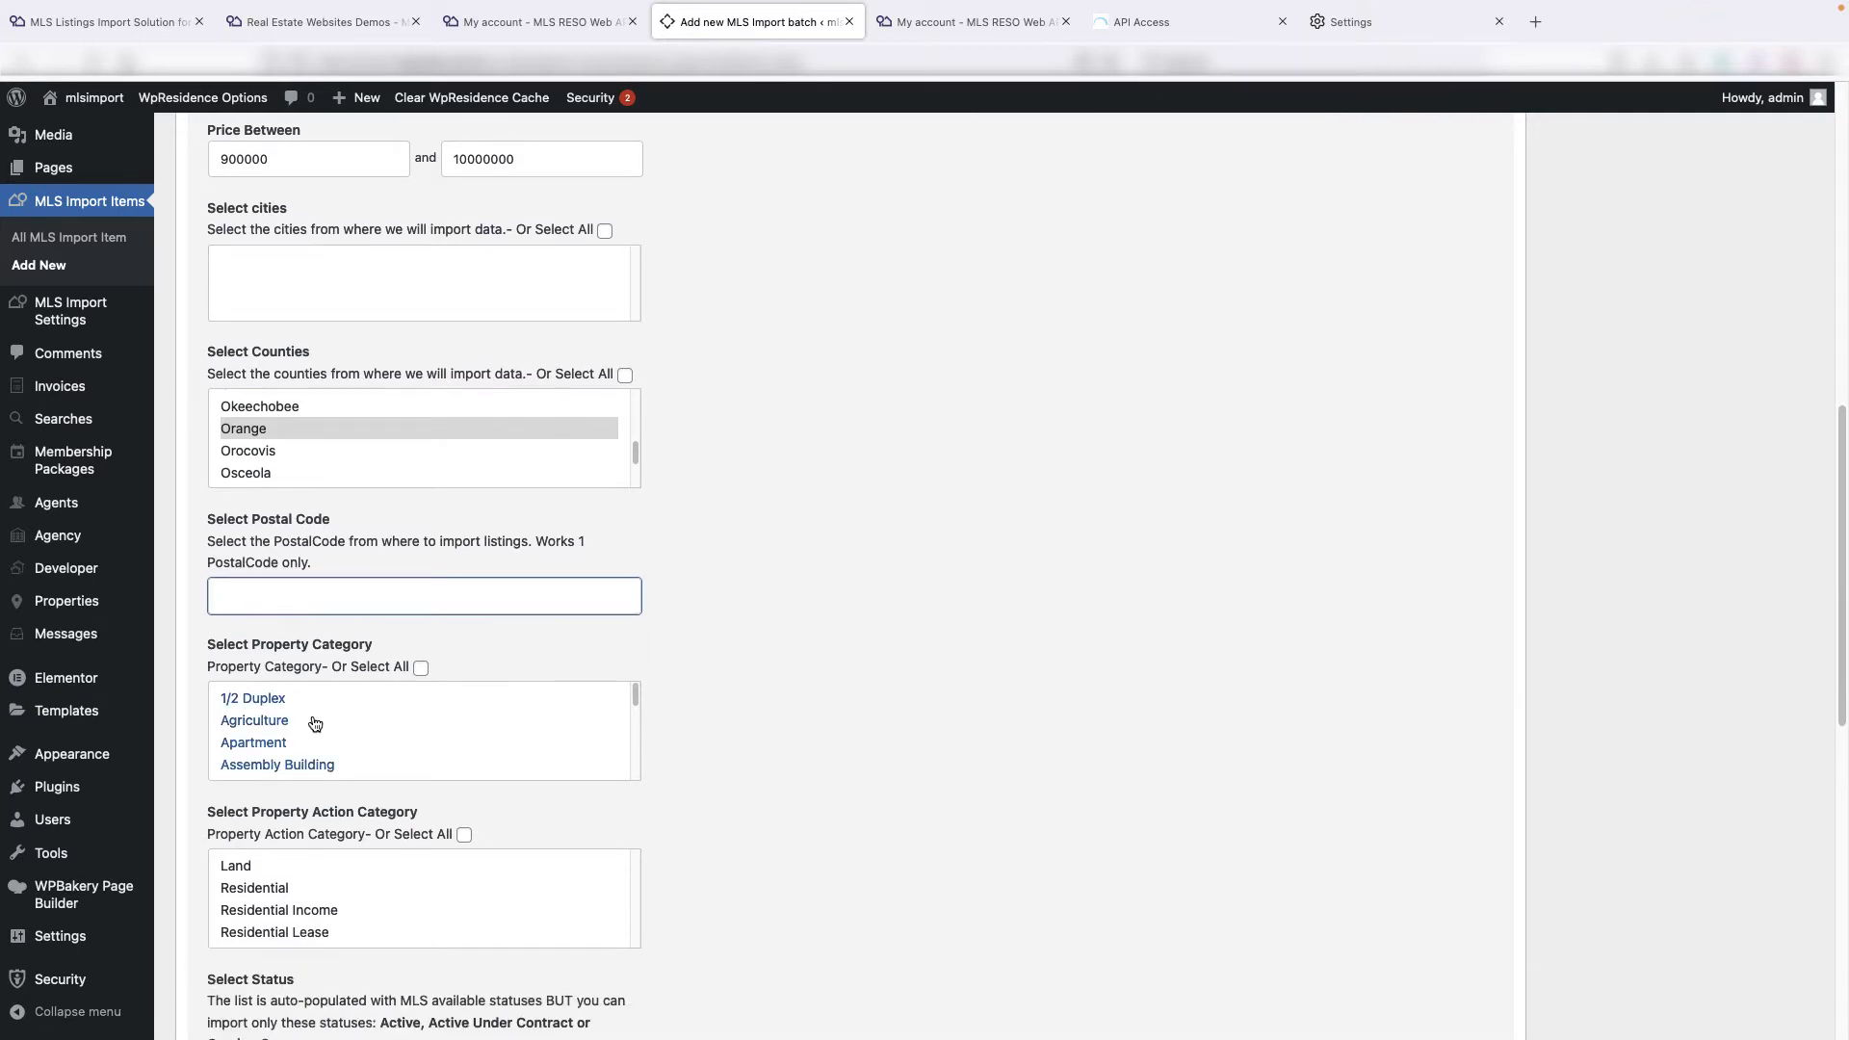
{"action": "scroll", "coordinate": [315, 723], "scroll_direction": "down", "scroll_amount": 3}
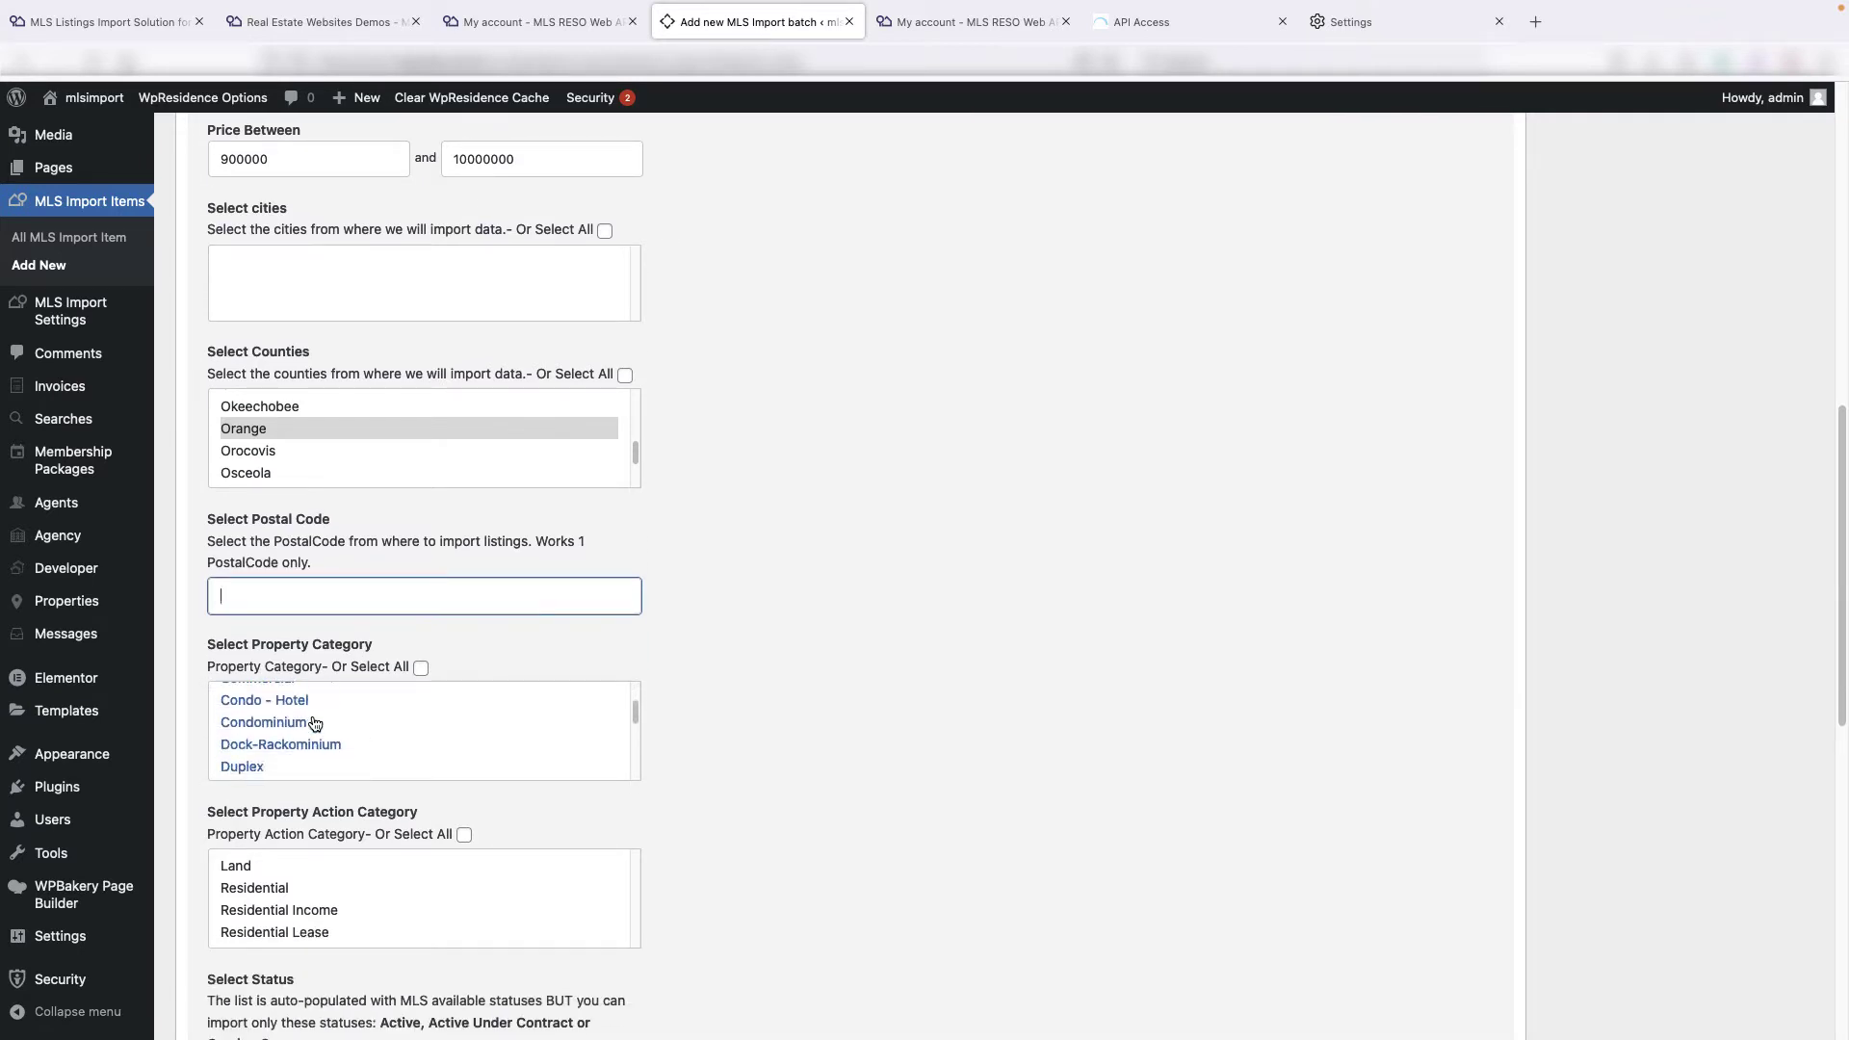
{"action": "scroll", "coordinate": [315, 724], "scroll_direction": "down", "scroll_amount": 5}
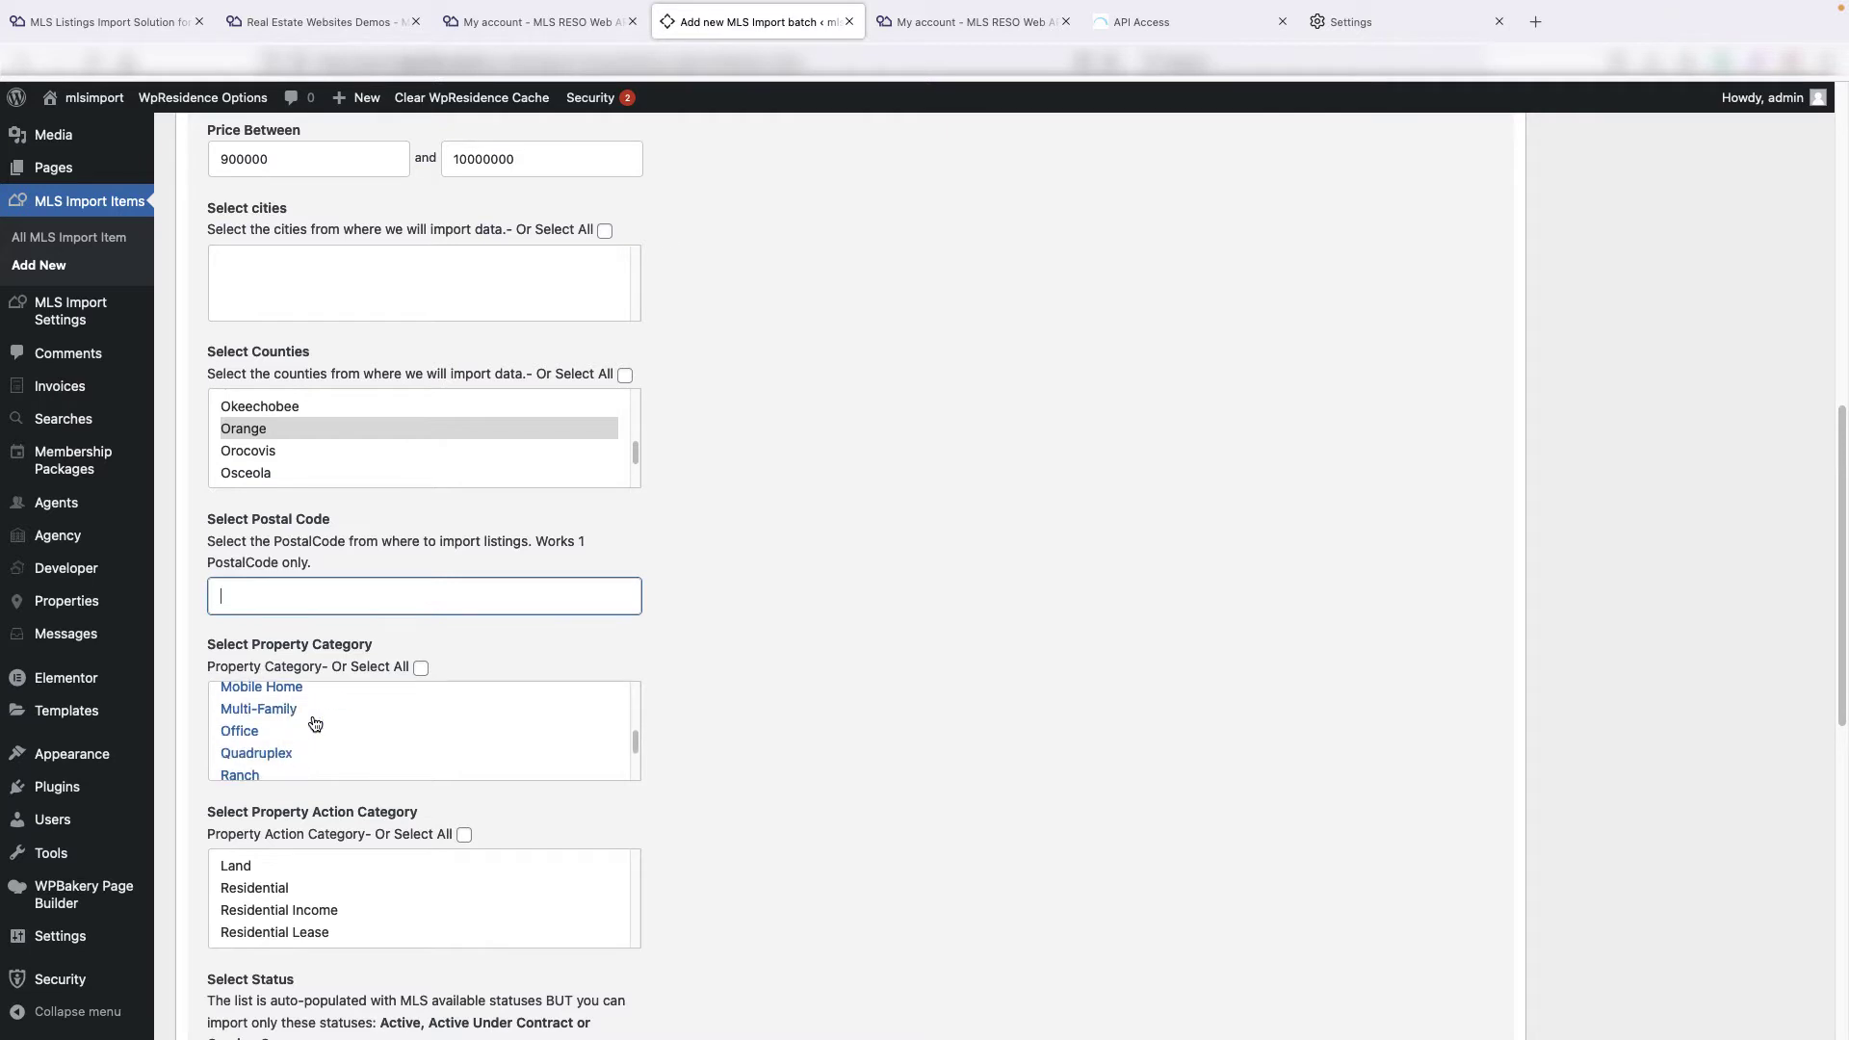
{"action": "scroll", "coordinate": [315, 723], "scroll_direction": "down", "scroll_amount": 5}
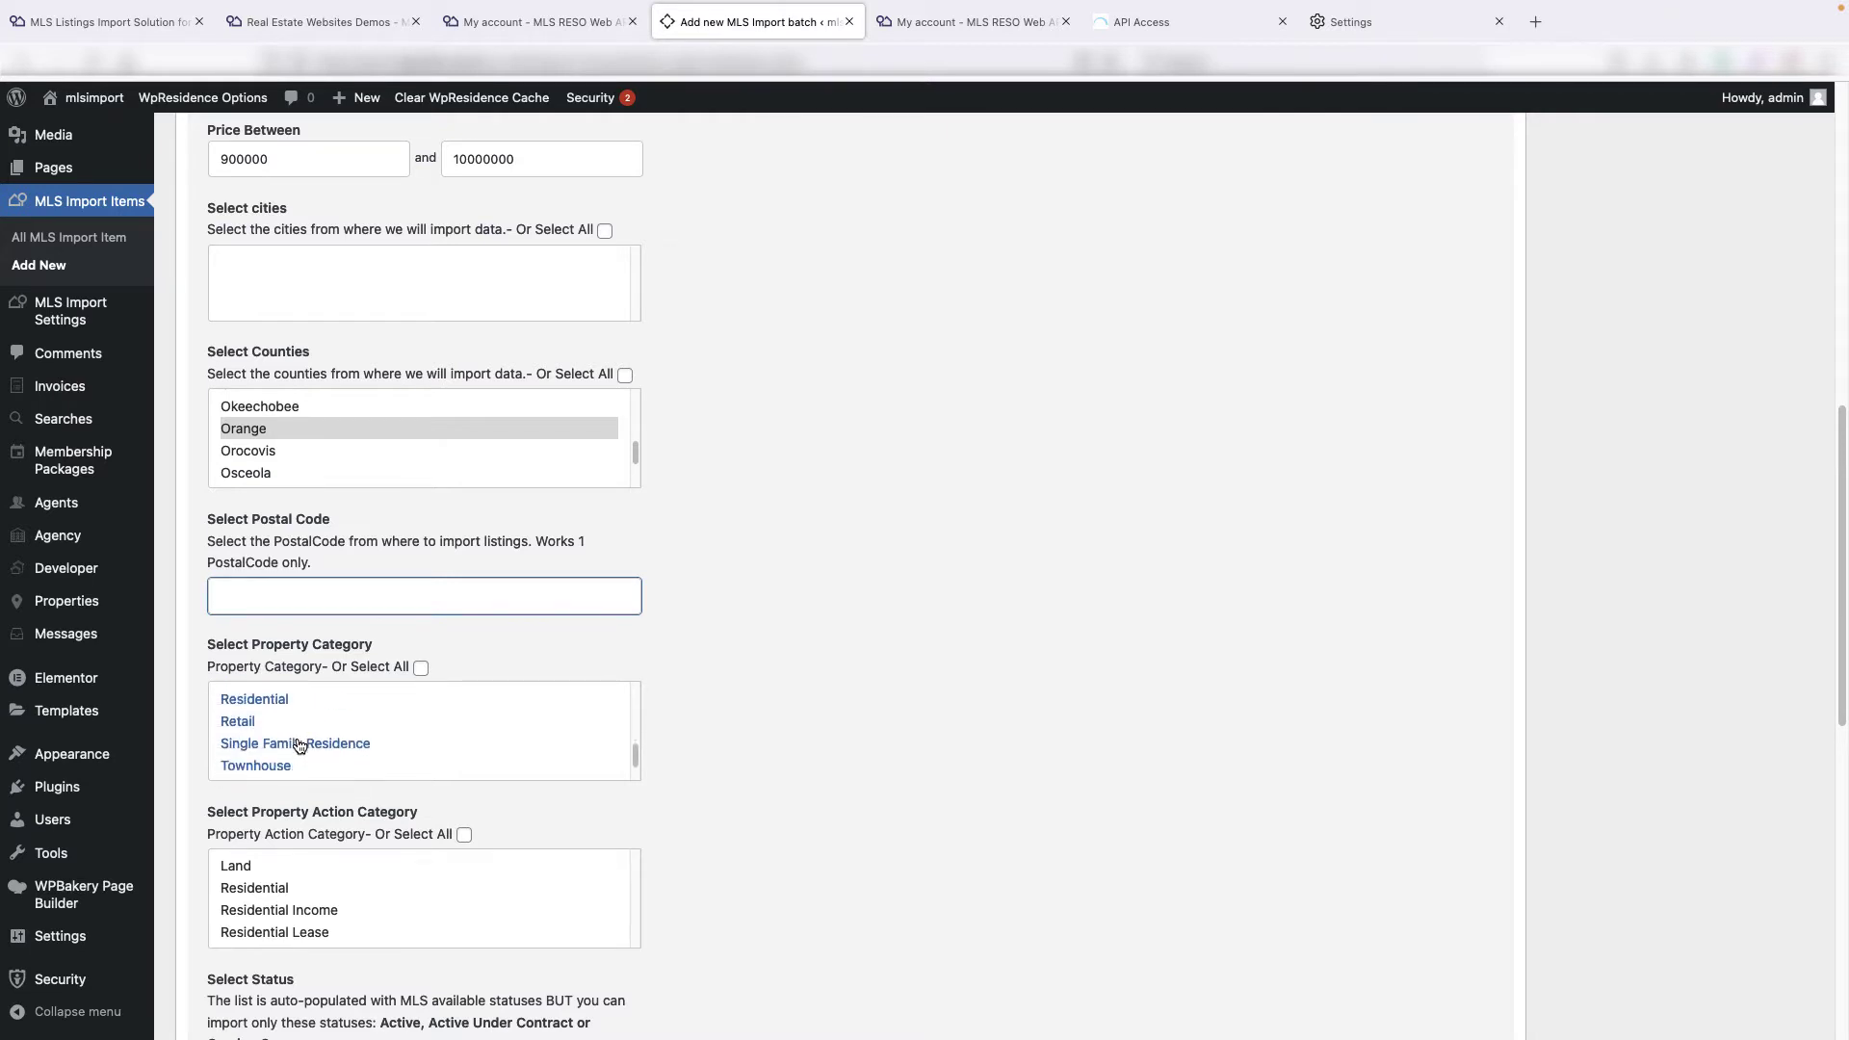
{"action": "left_click", "coordinate": [300, 744]}
Choose Residential as the property action category for the import
{"action": "scroll", "coordinate": [299, 744], "scroll_direction": "down", "scroll_amount": 3}
{"action": "scroll", "coordinate": [280, 713], "scroll_direction": "down", "scroll_amount": 1}
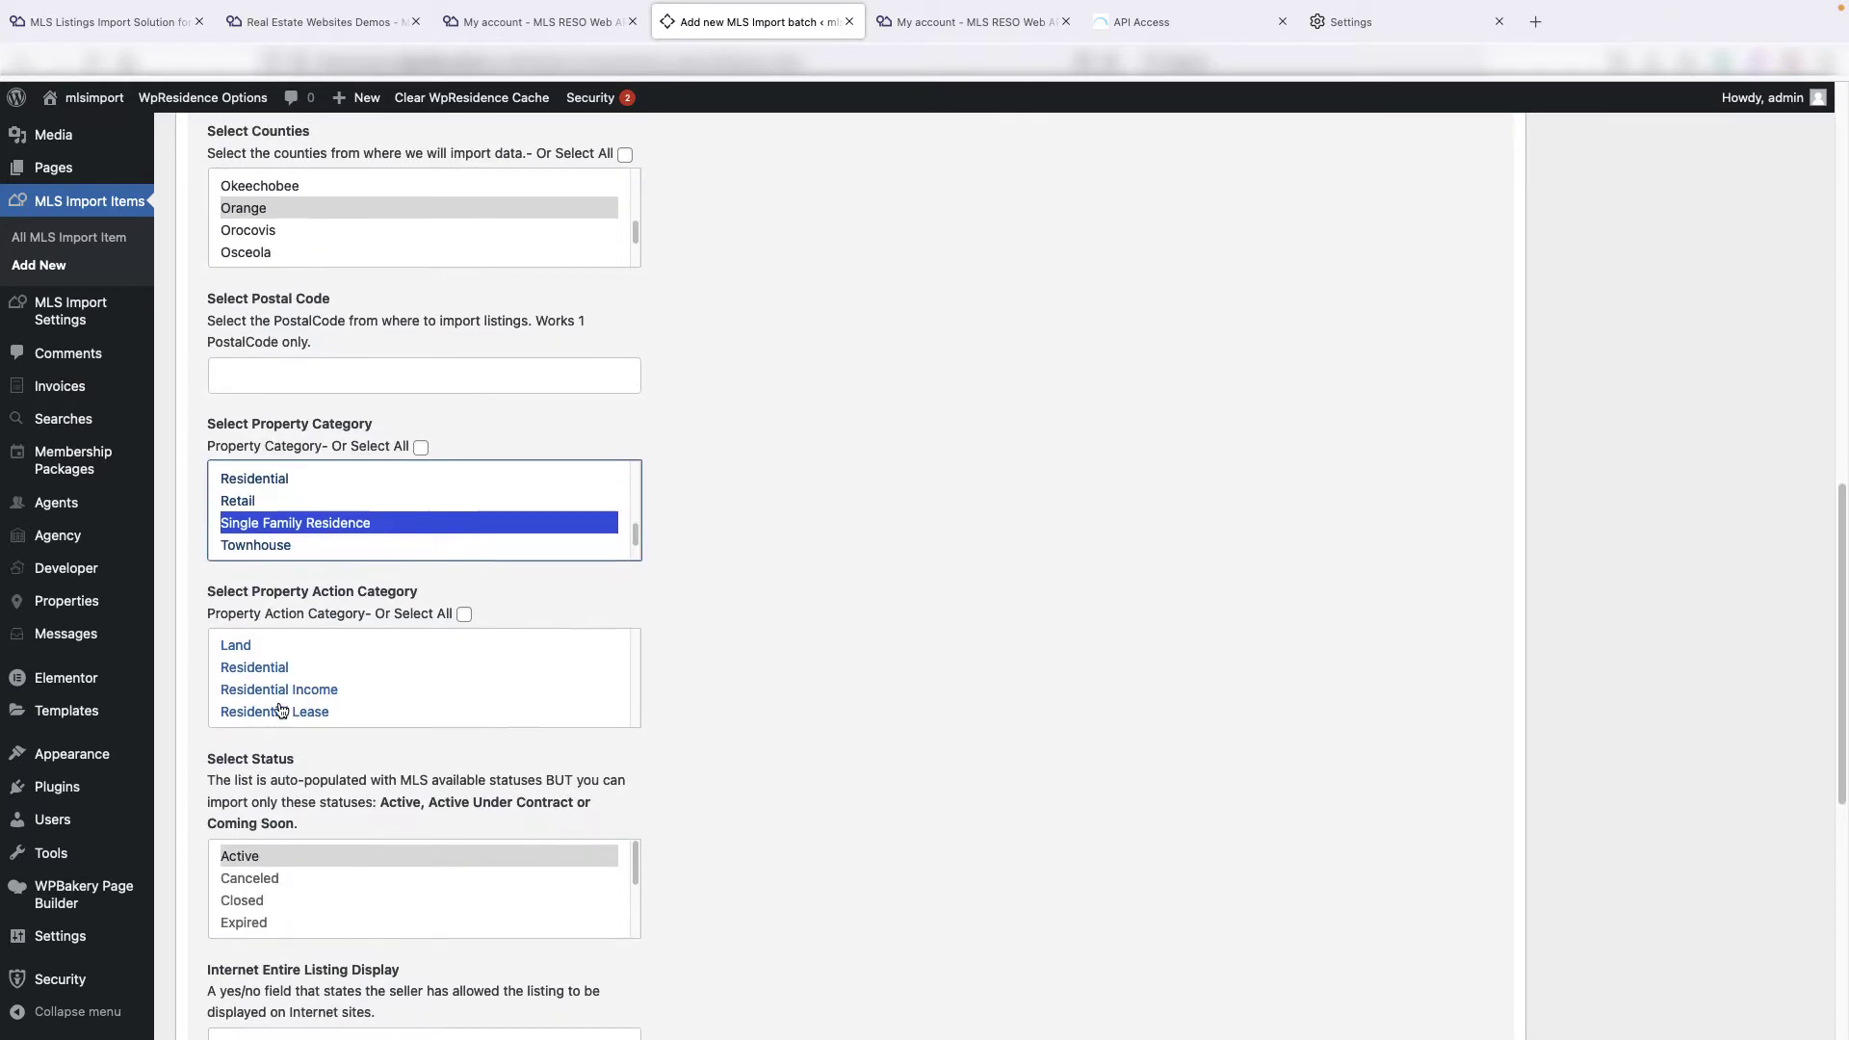
{"action": "left_click", "coordinate": [258, 665]}
Look through the listing statuses offered for the import
{"action": "scroll", "coordinate": [294, 674], "scroll_direction": "down", "scroll_amount": 1}
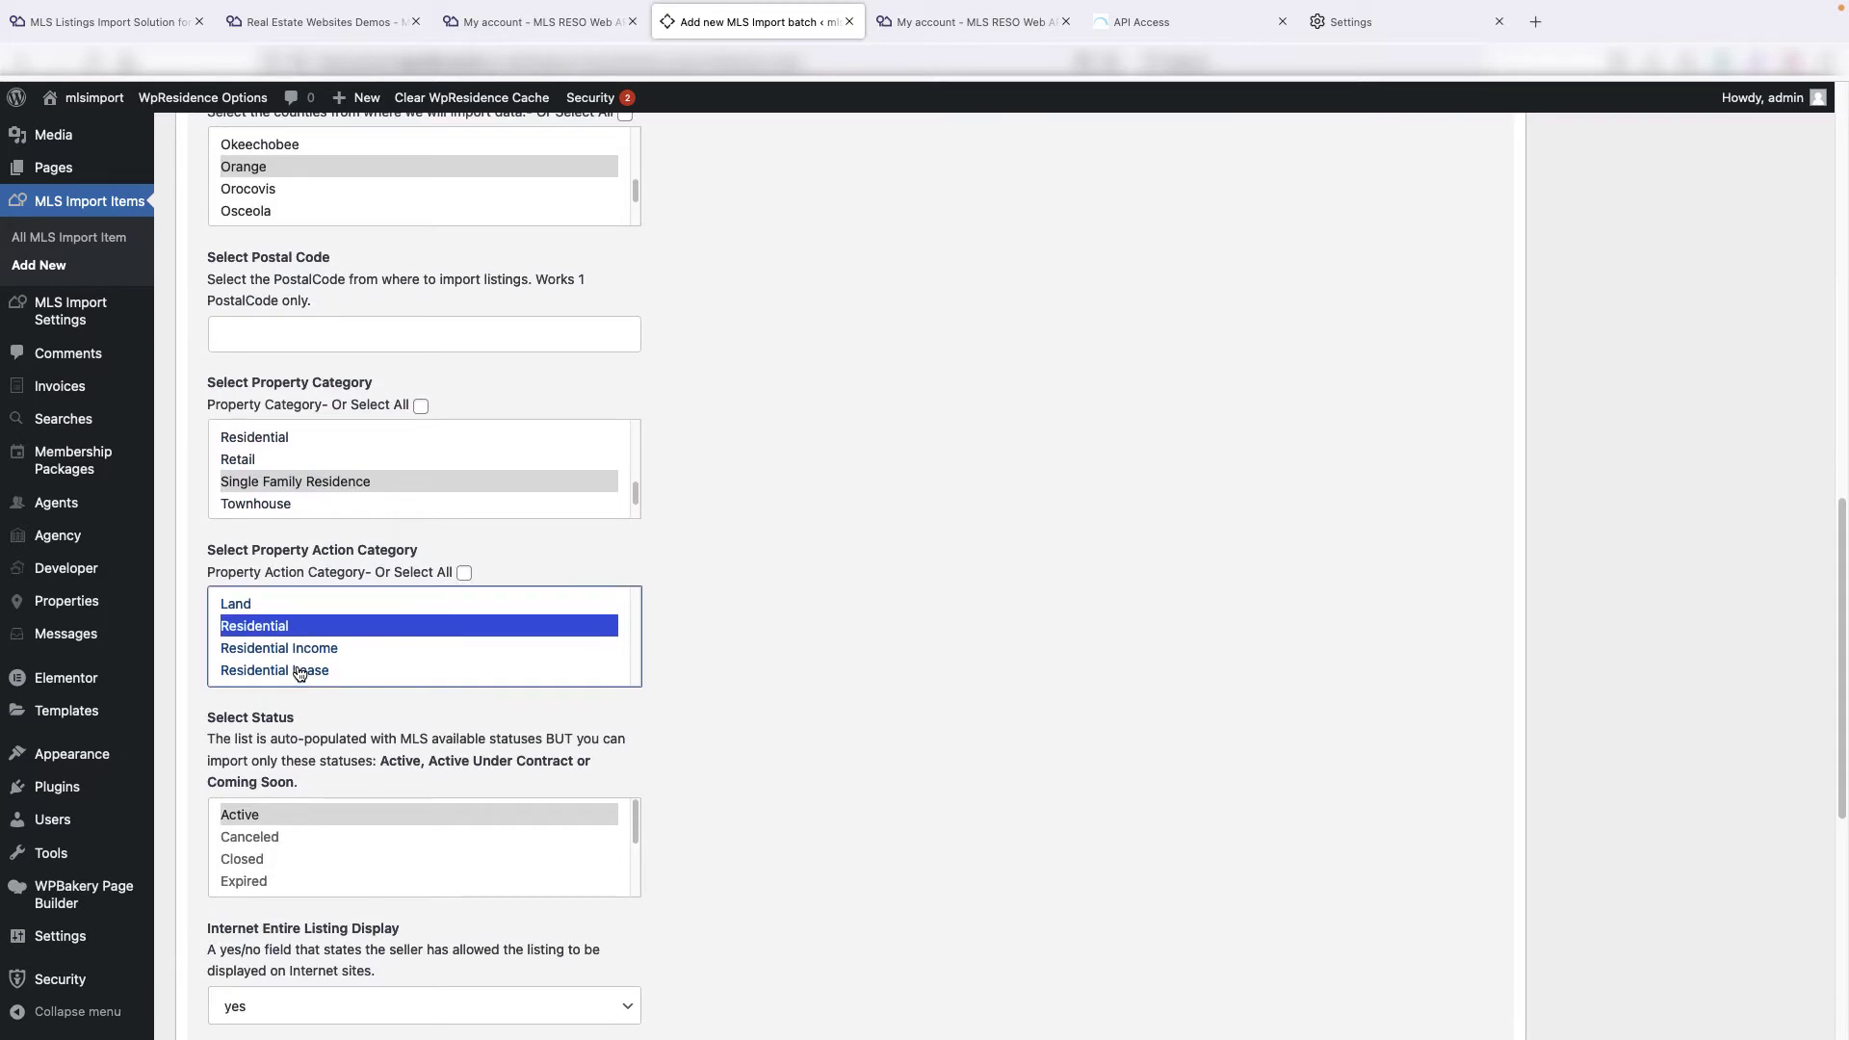
{"action": "scroll", "coordinate": [299, 674], "scroll_direction": "down", "scroll_amount": 2}
{"action": "scroll", "coordinate": [332, 761], "scroll_direction": "down", "scroll_amount": 3}
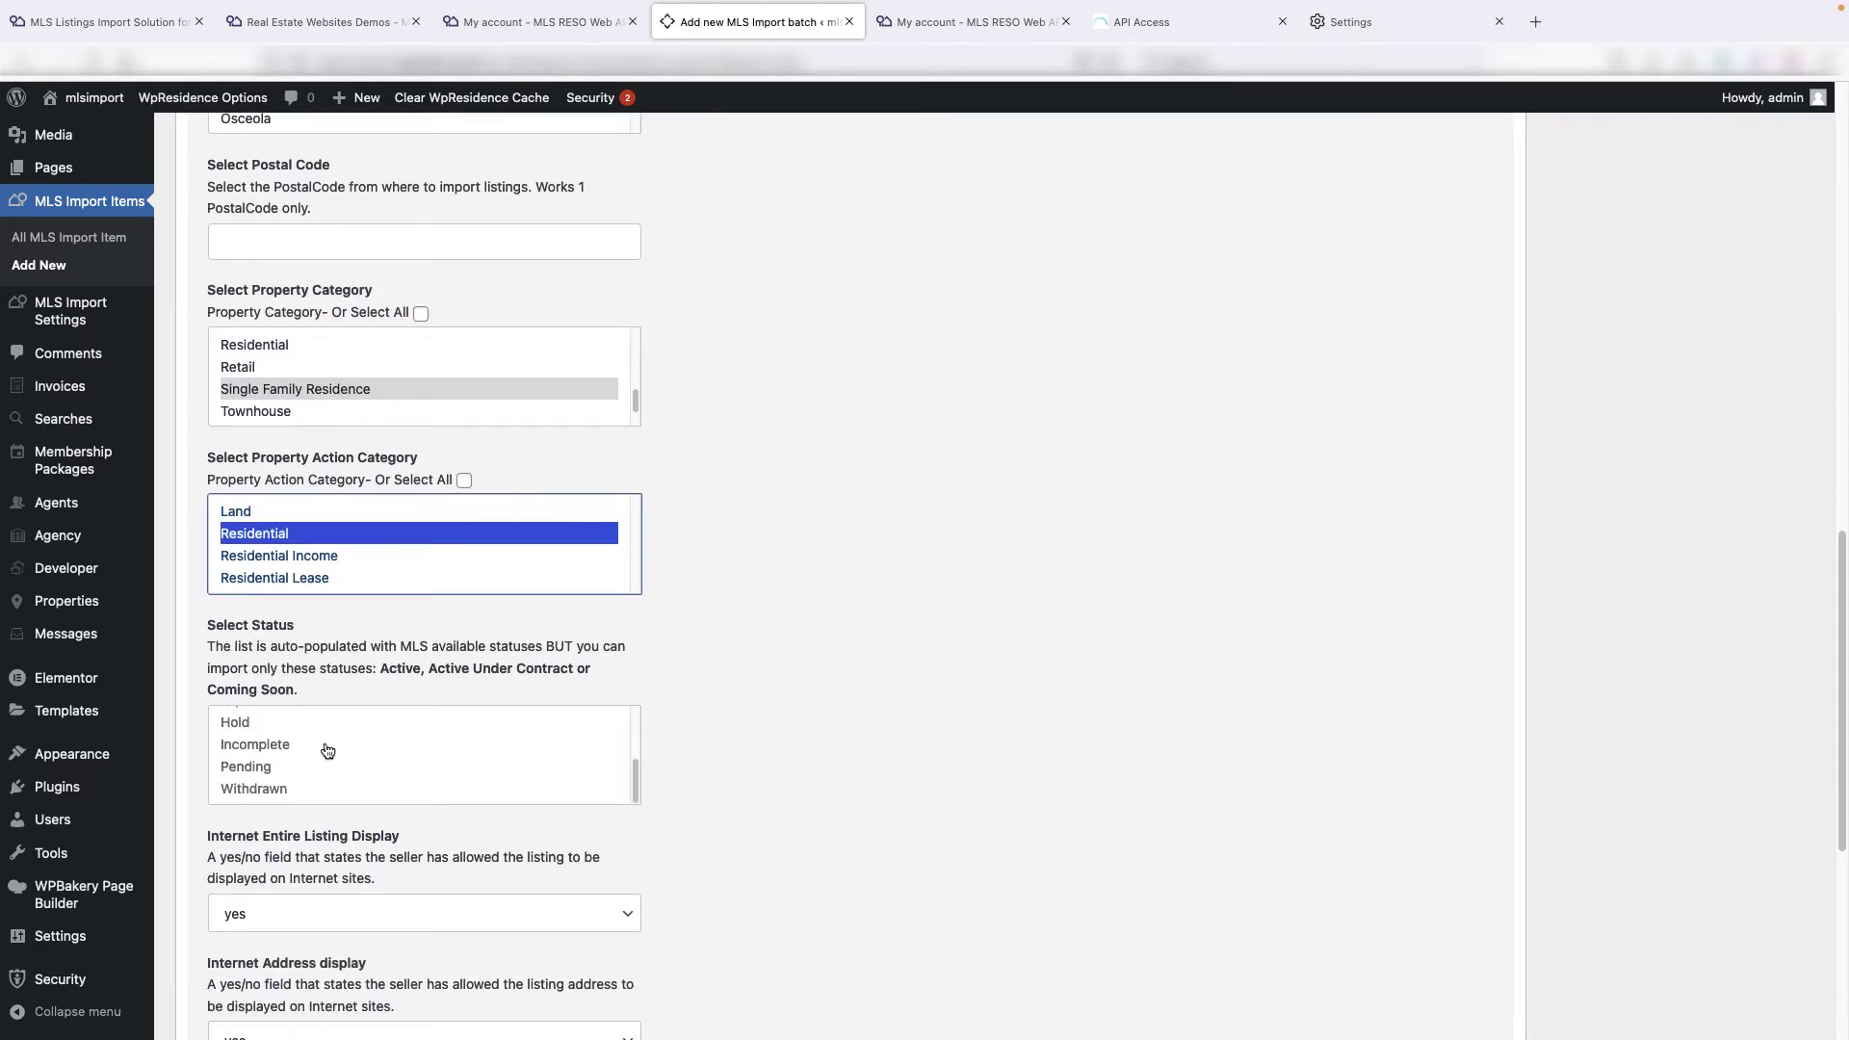
{"action": "scroll", "coordinate": [327, 750], "scroll_direction": "up", "scroll_amount": 3}
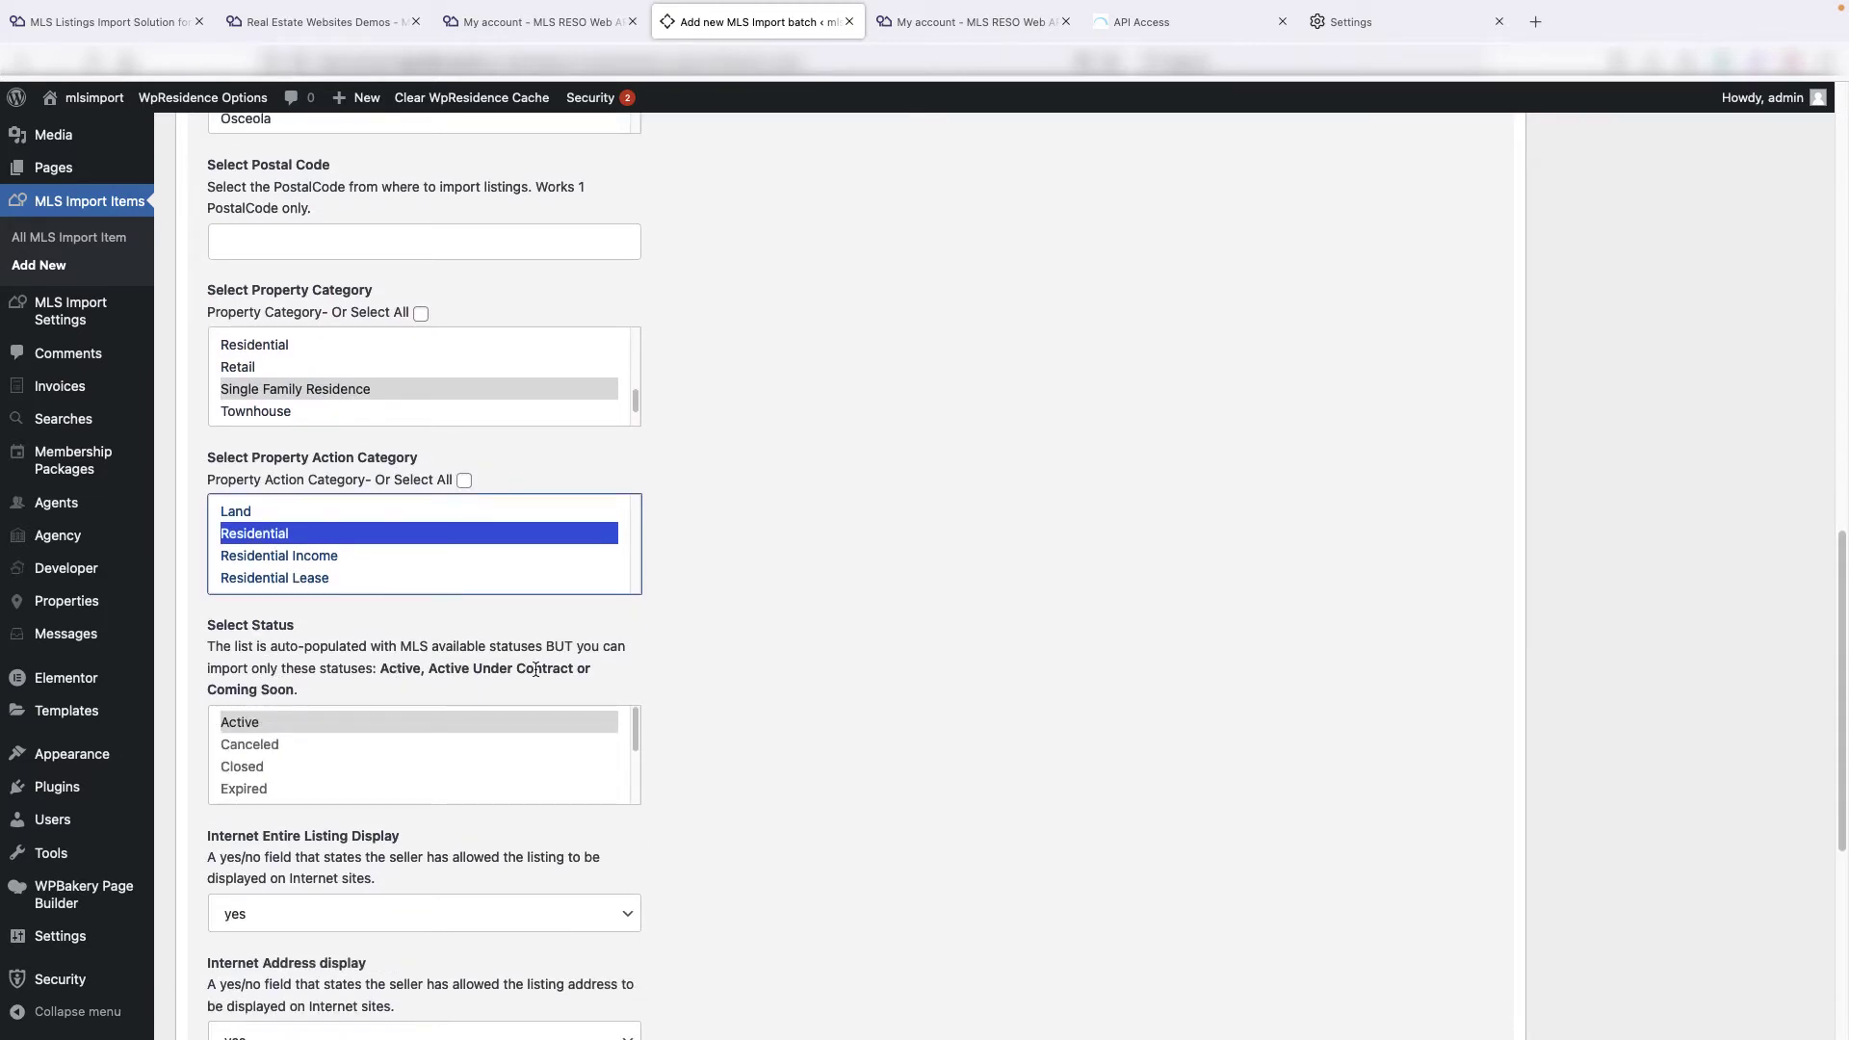
Review the remaining listing statuses and the Internet Entire Listing Display and Internet Address display settings, keeping both display options at yes
{"action": "scroll", "coordinate": [546, 781], "scroll_direction": "down", "scroll_amount": 3}
{"action": "scroll", "coordinate": [489, 809], "scroll_direction": "down", "scroll_amount": 1}
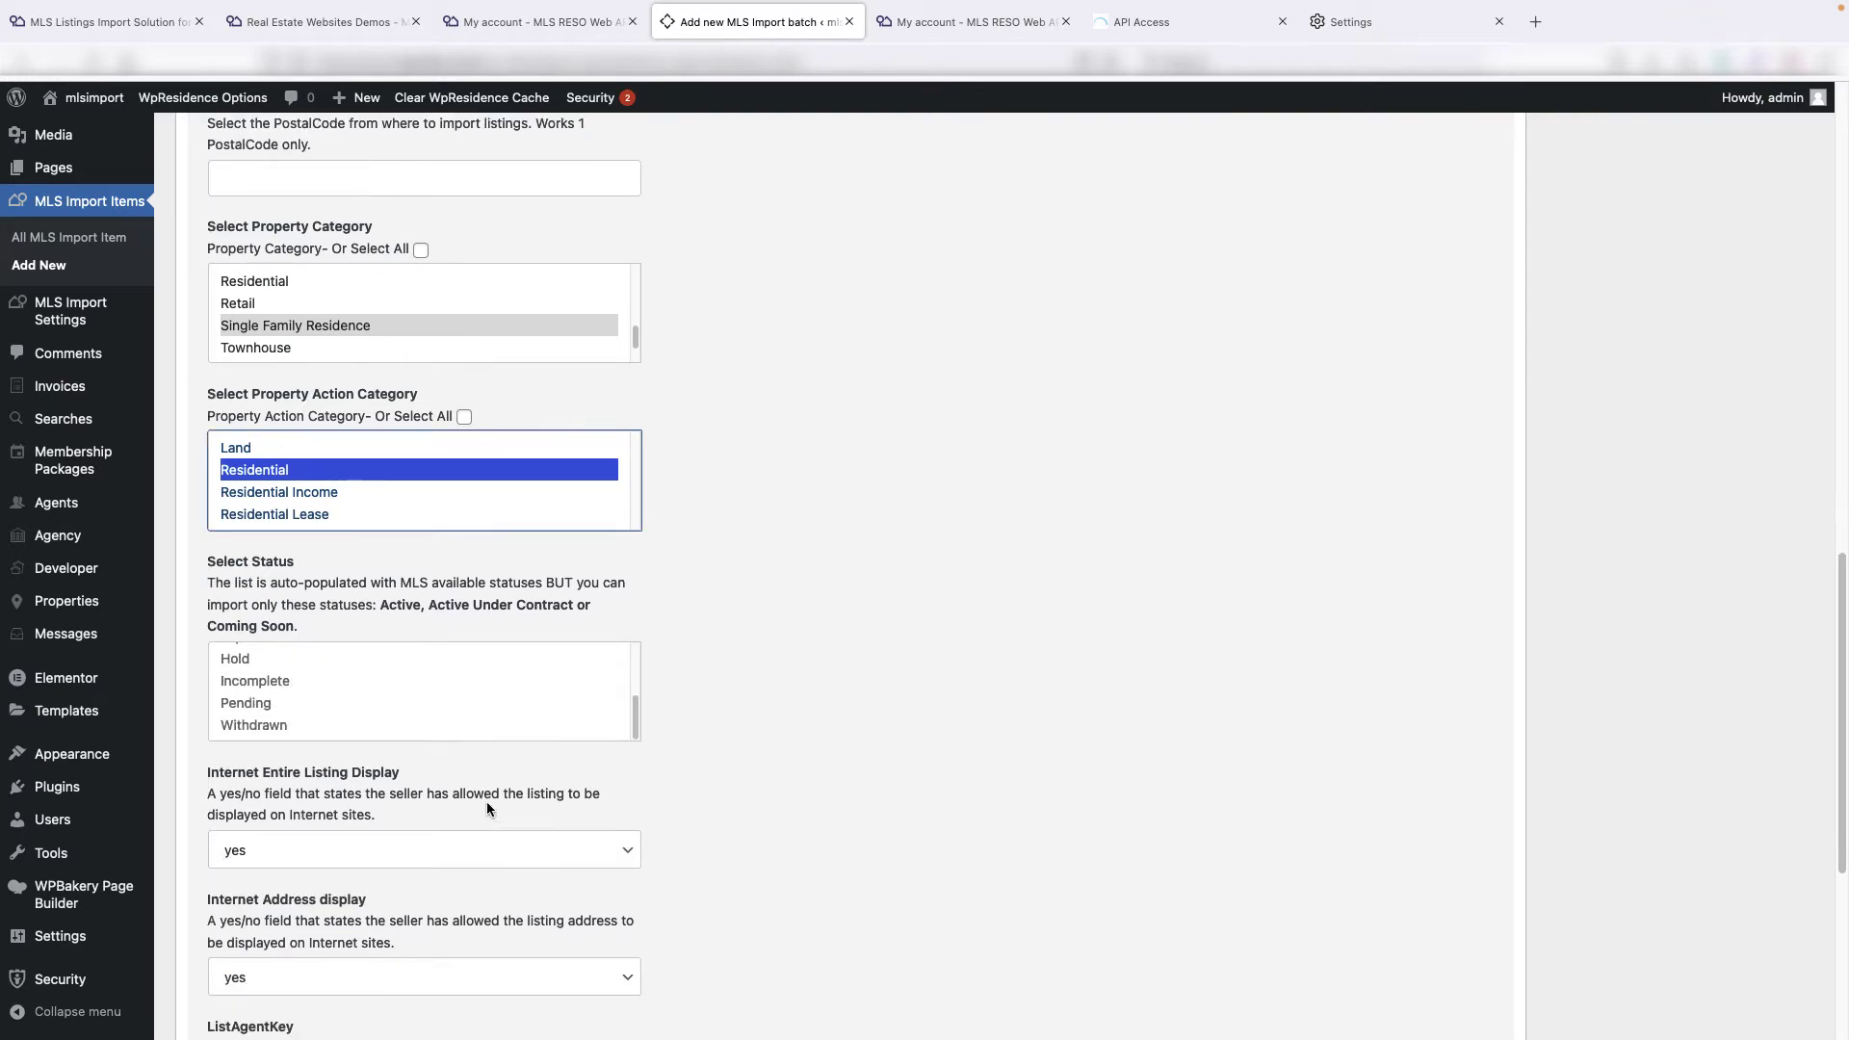
{"action": "scroll", "coordinate": [488, 809], "scroll_direction": "down", "scroll_amount": 6}
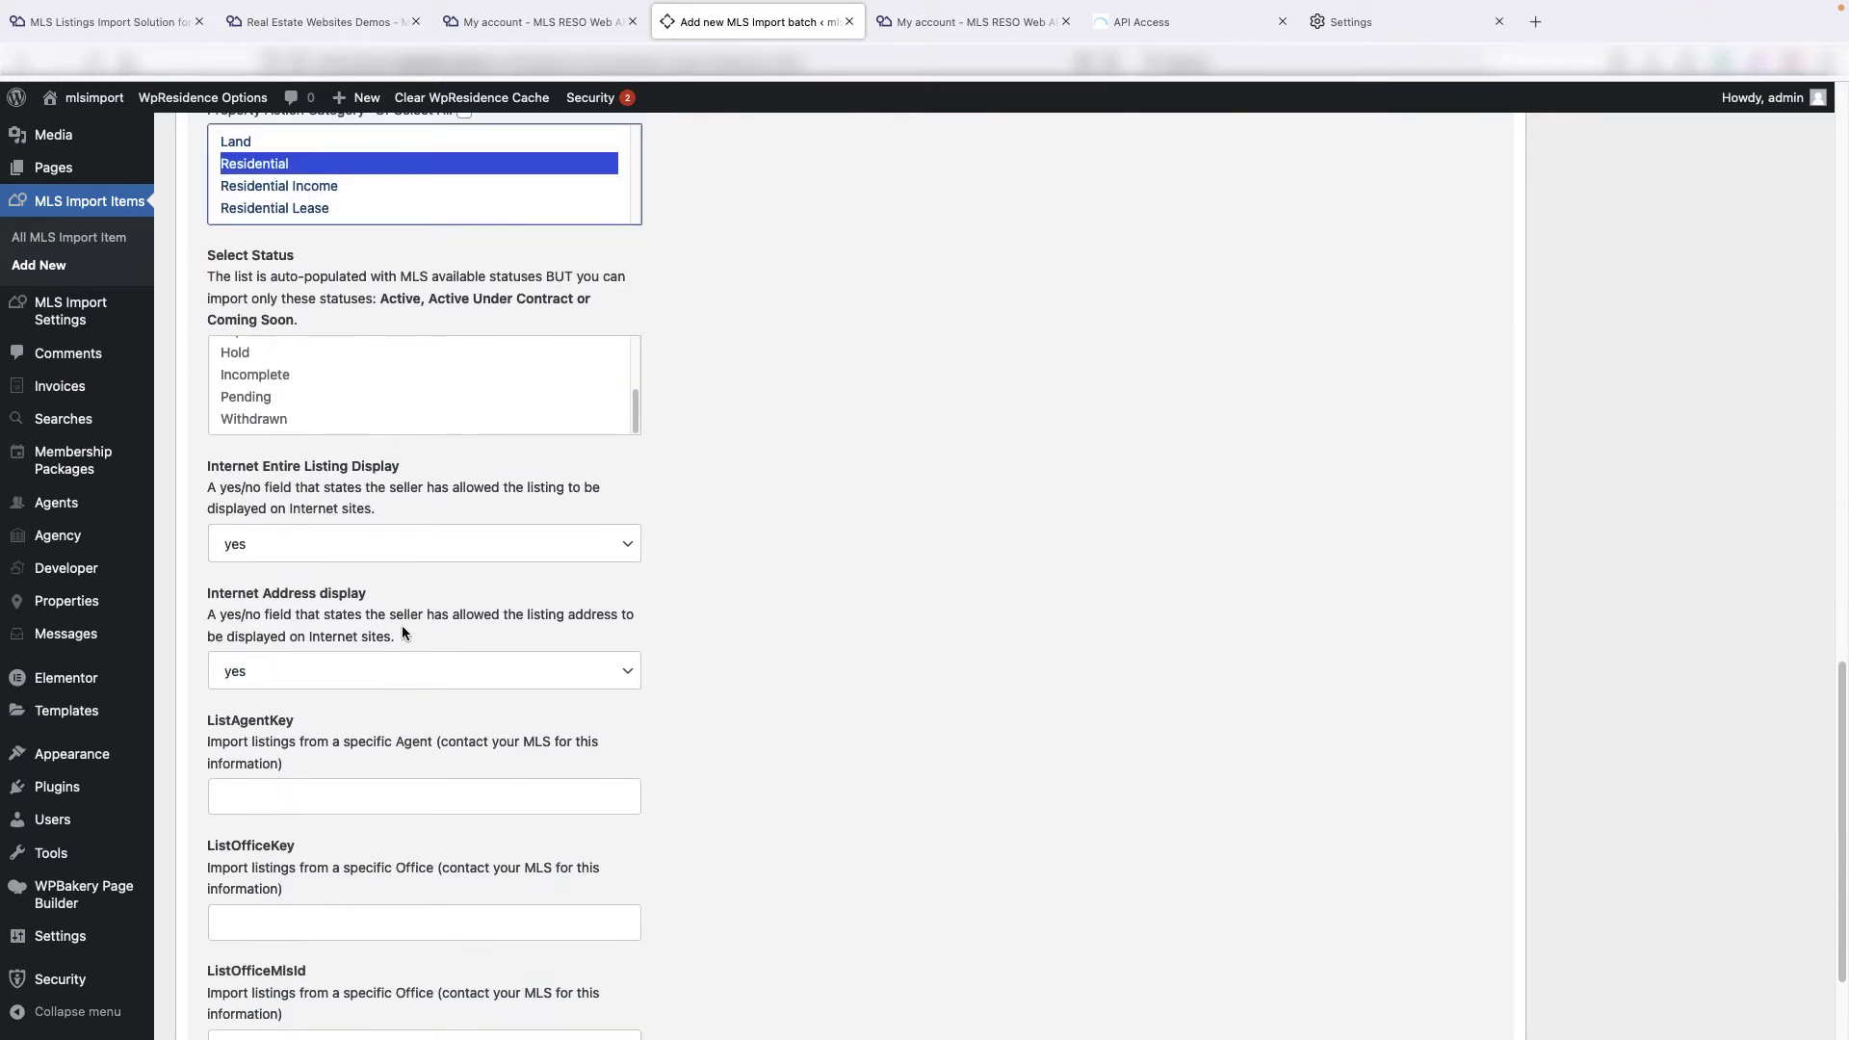
{"action": "scroll", "coordinate": [402, 626], "scroll_direction": "down", "scroll_amount": 1}
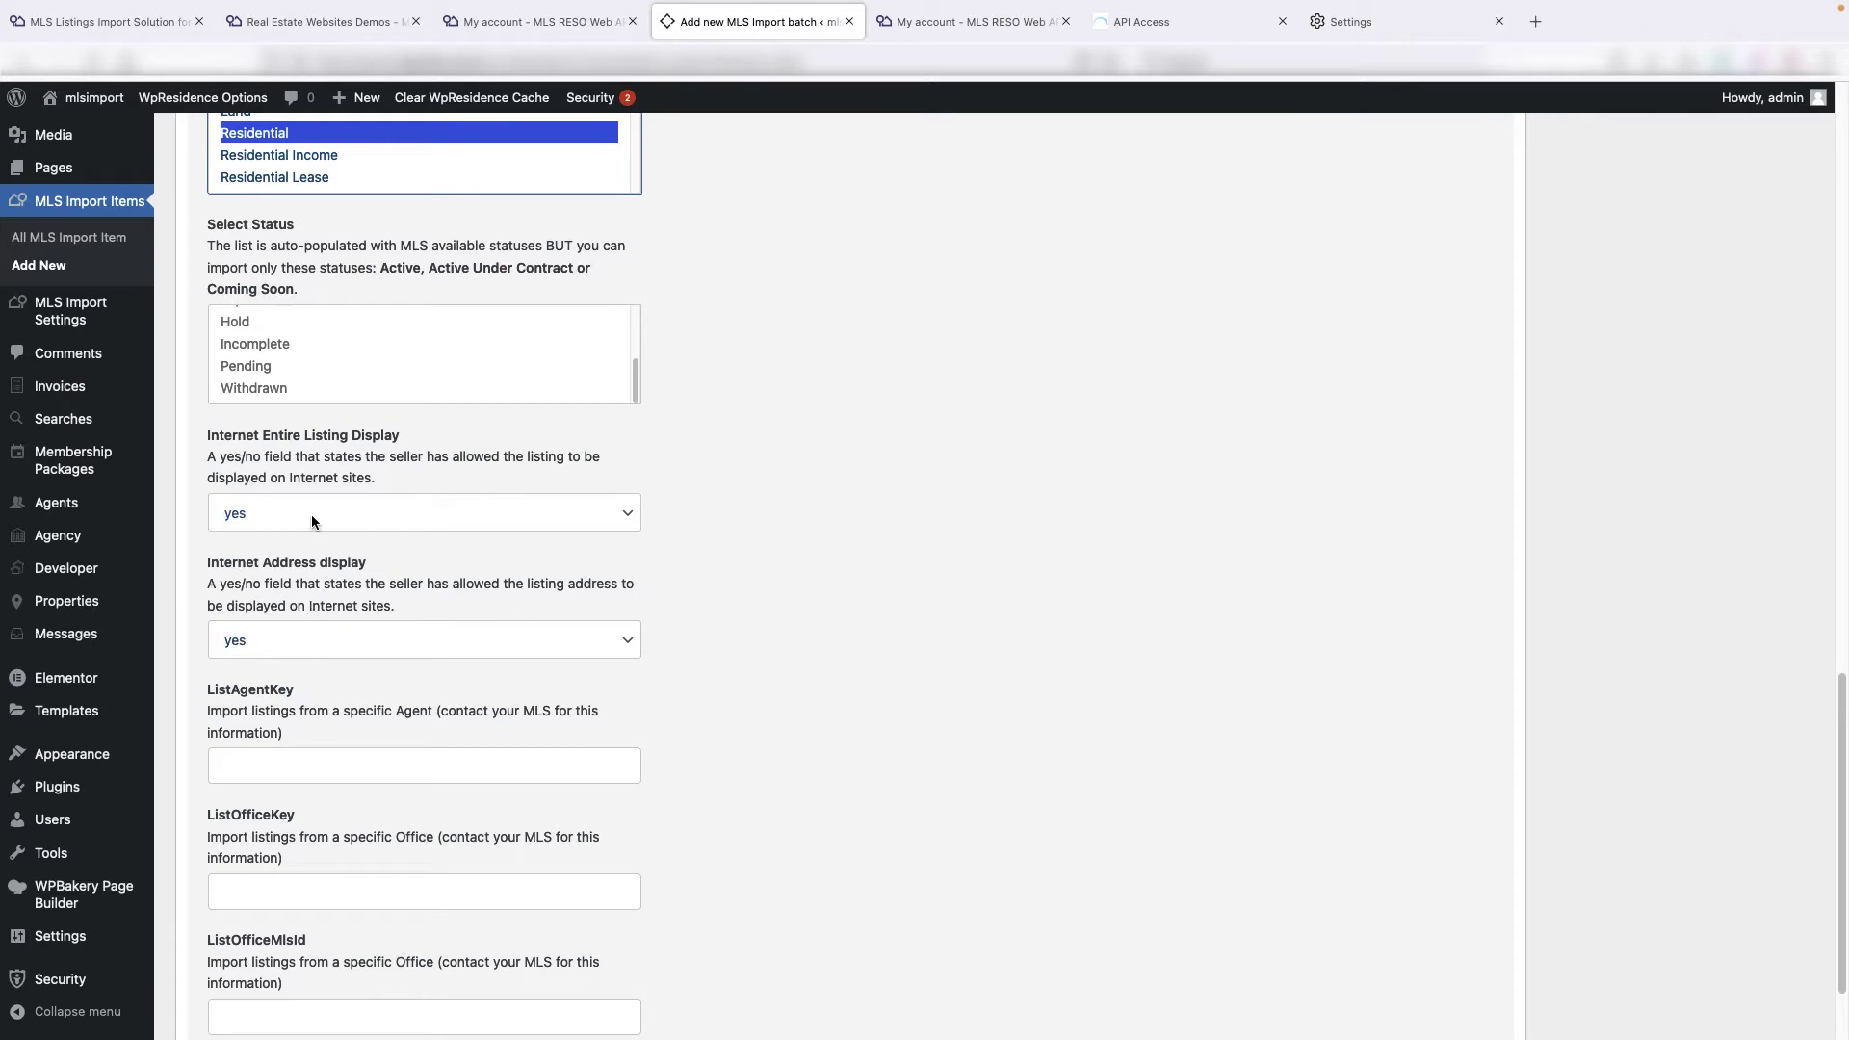
{"action": "left_click", "coordinate": [310, 514]}
{"action": "left_click", "coordinate": [310, 514]}
{"action": "scroll", "coordinate": [338, 656], "scroll_direction": "down", "scroll_amount": 3}
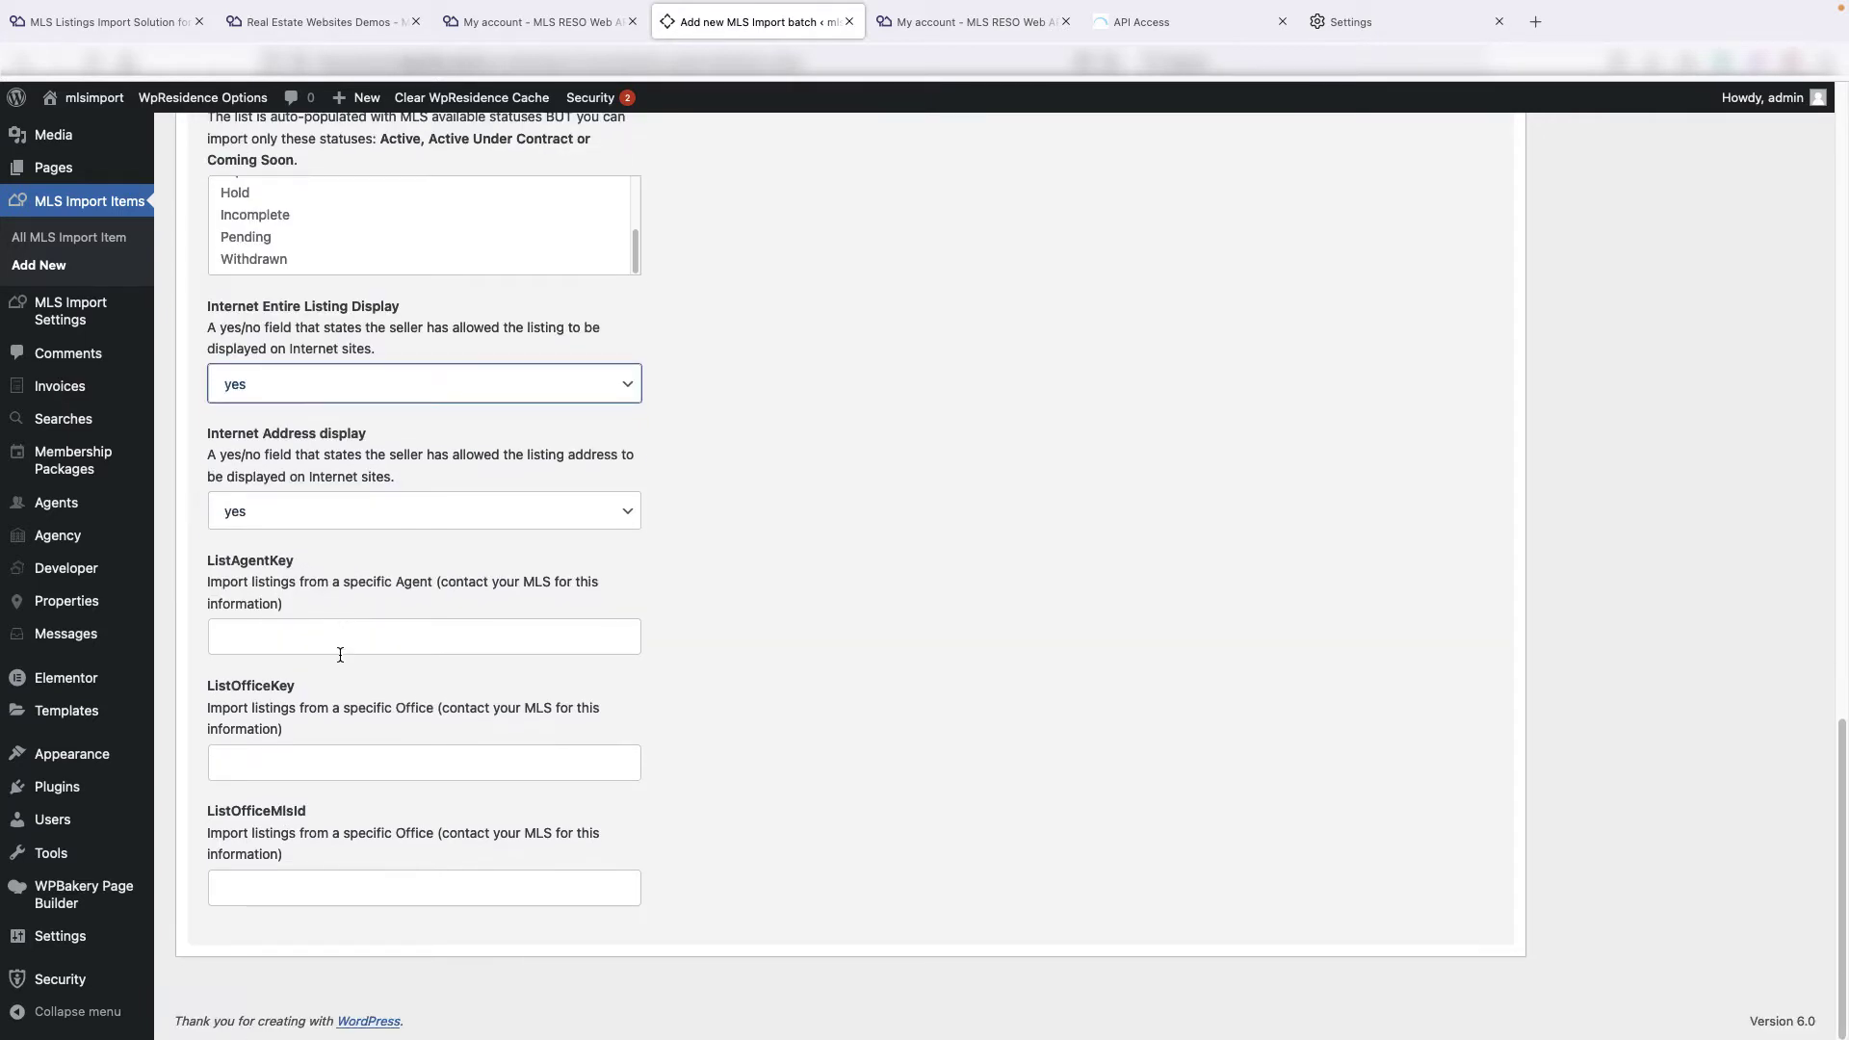
Leave the ListAgentKey, ListOfficeKey and ListOfficeMlsId filters empty and save the import item as a draft
{"action": "left_click", "coordinate": [318, 631]}
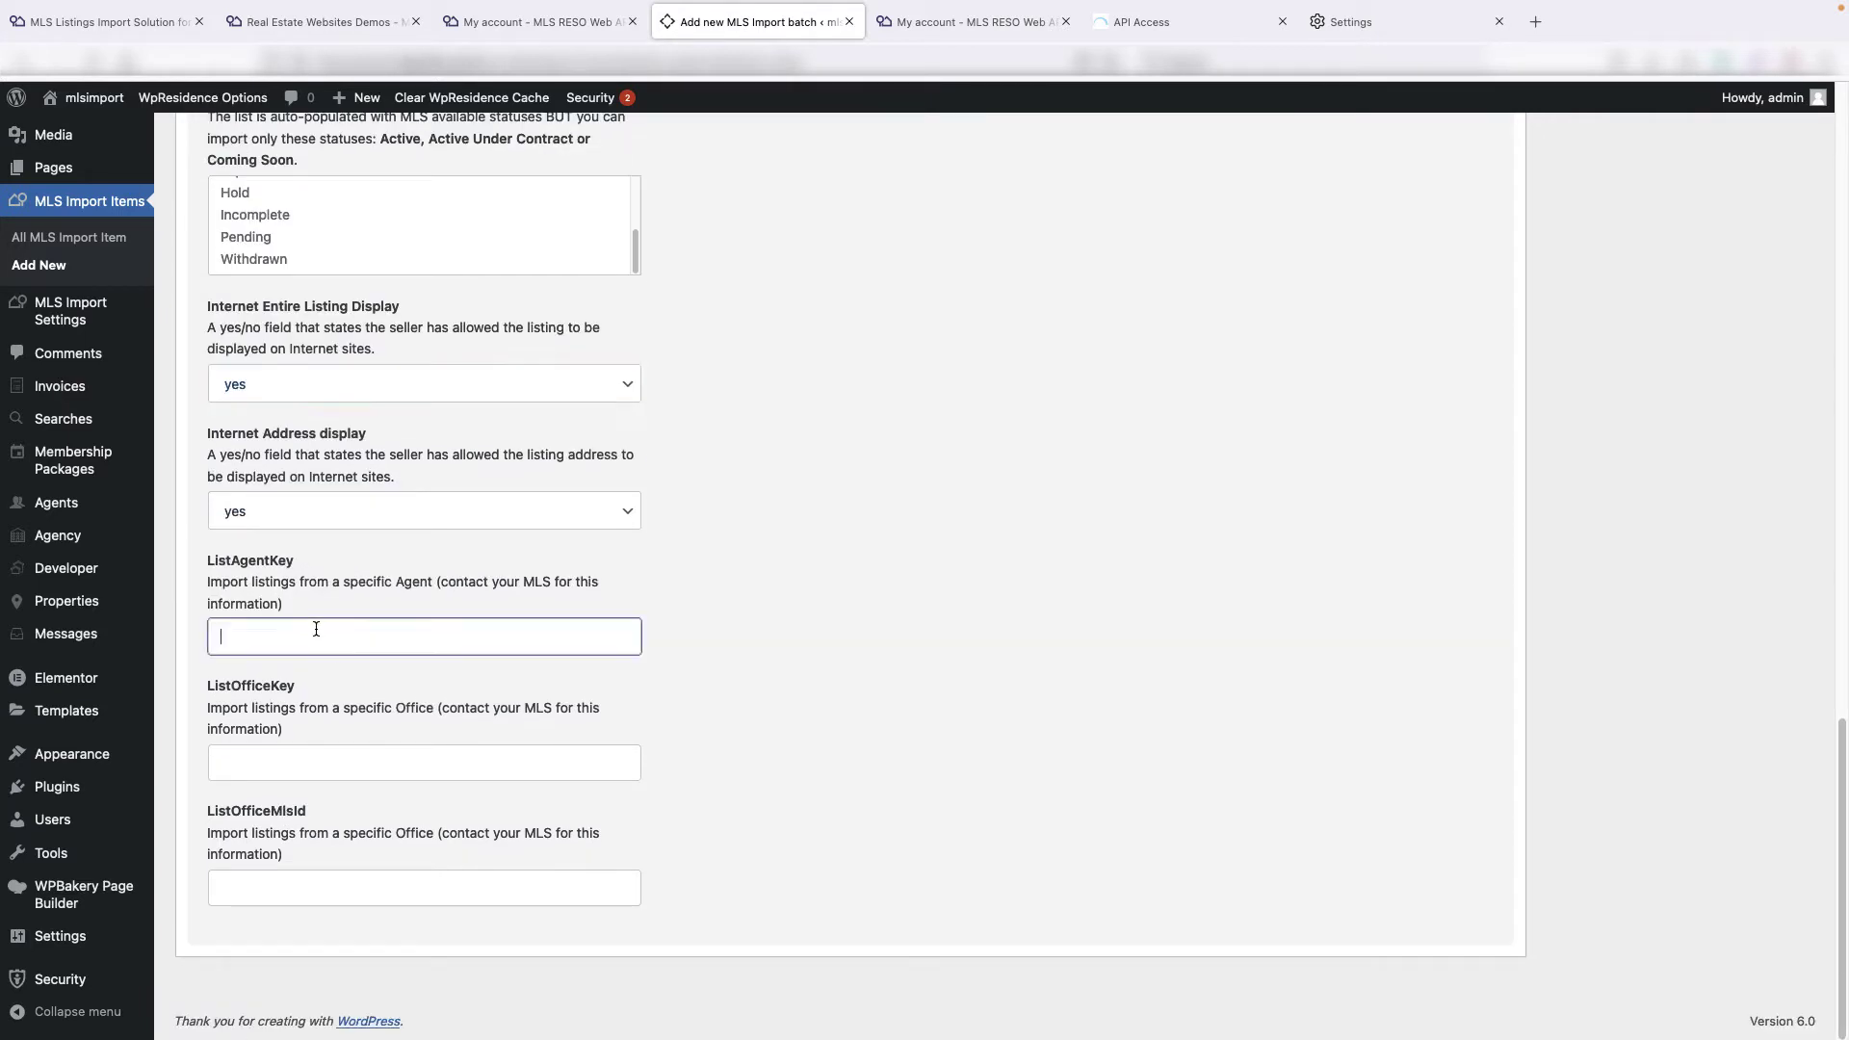
{"action": "left_click", "coordinate": [277, 768]}
{"action": "left_click", "coordinate": [288, 884]}
{"action": "scroll", "coordinate": [967, 738], "scroll_direction": "up", "scroll_amount": 15}
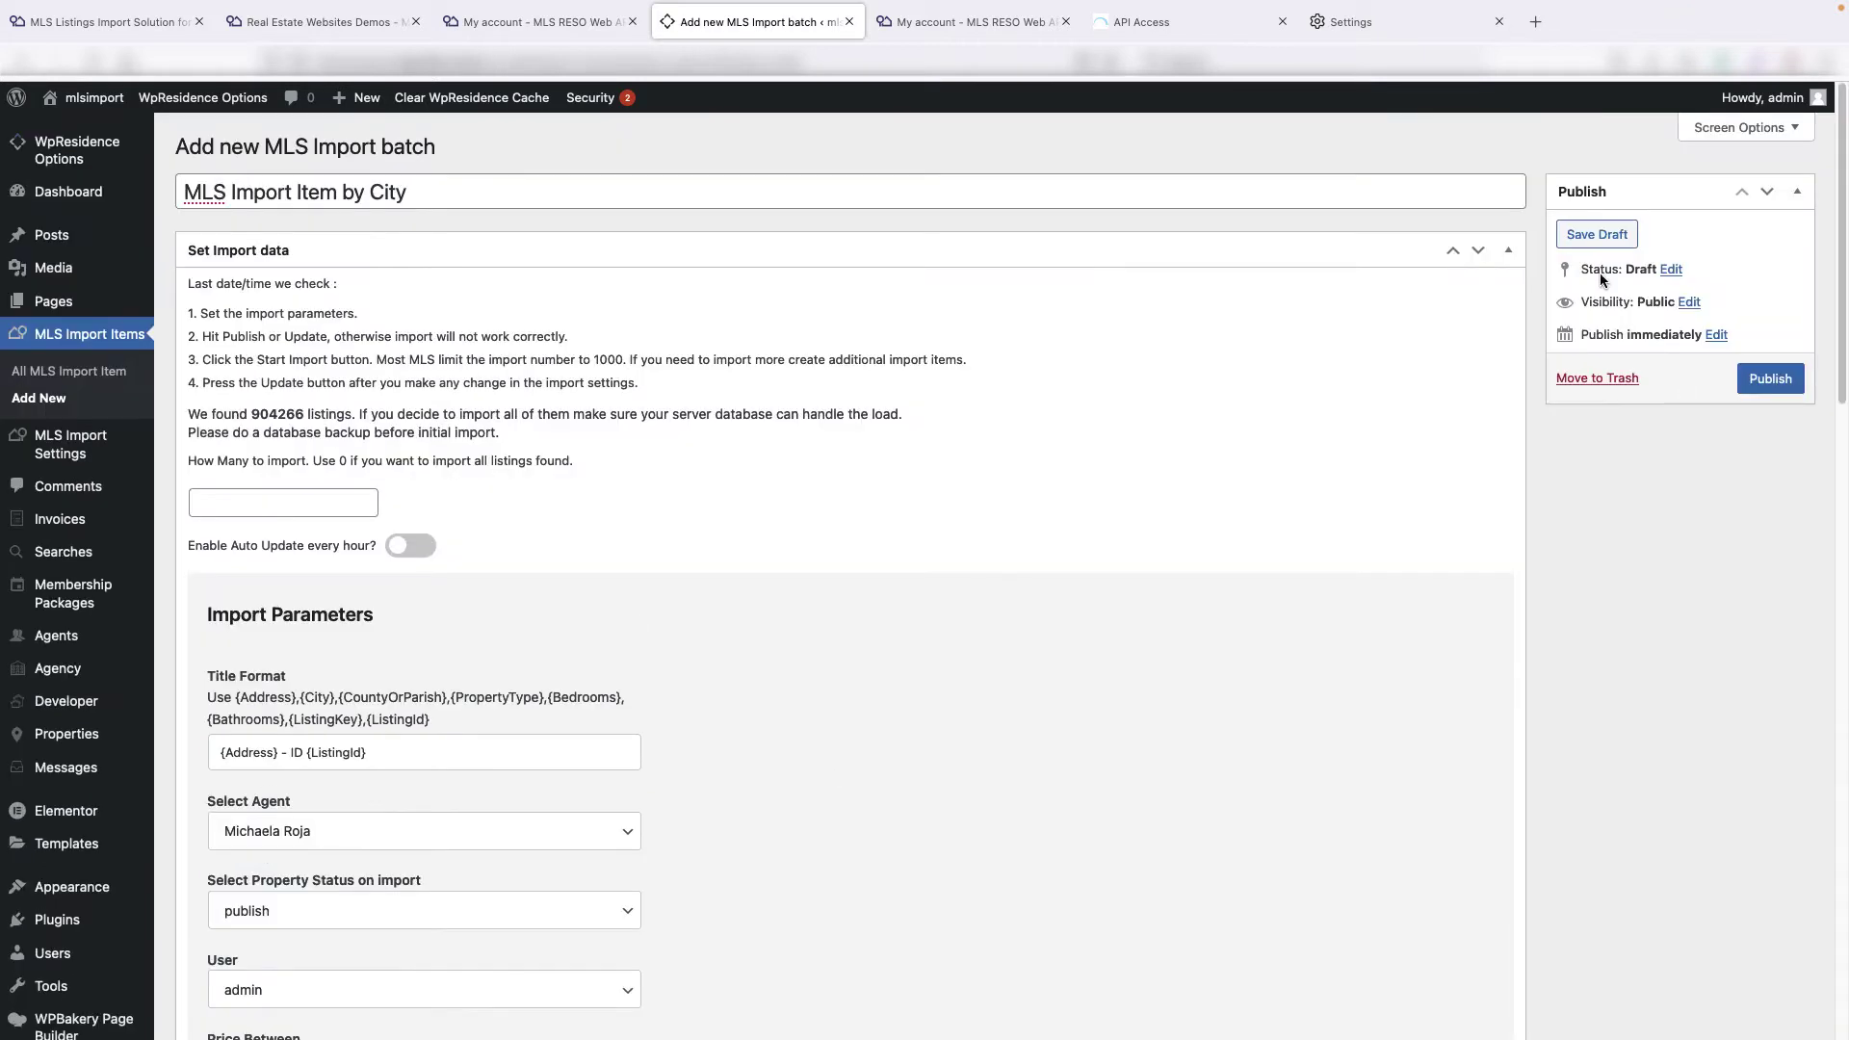
{"action": "left_click", "coordinate": [1600, 241]}
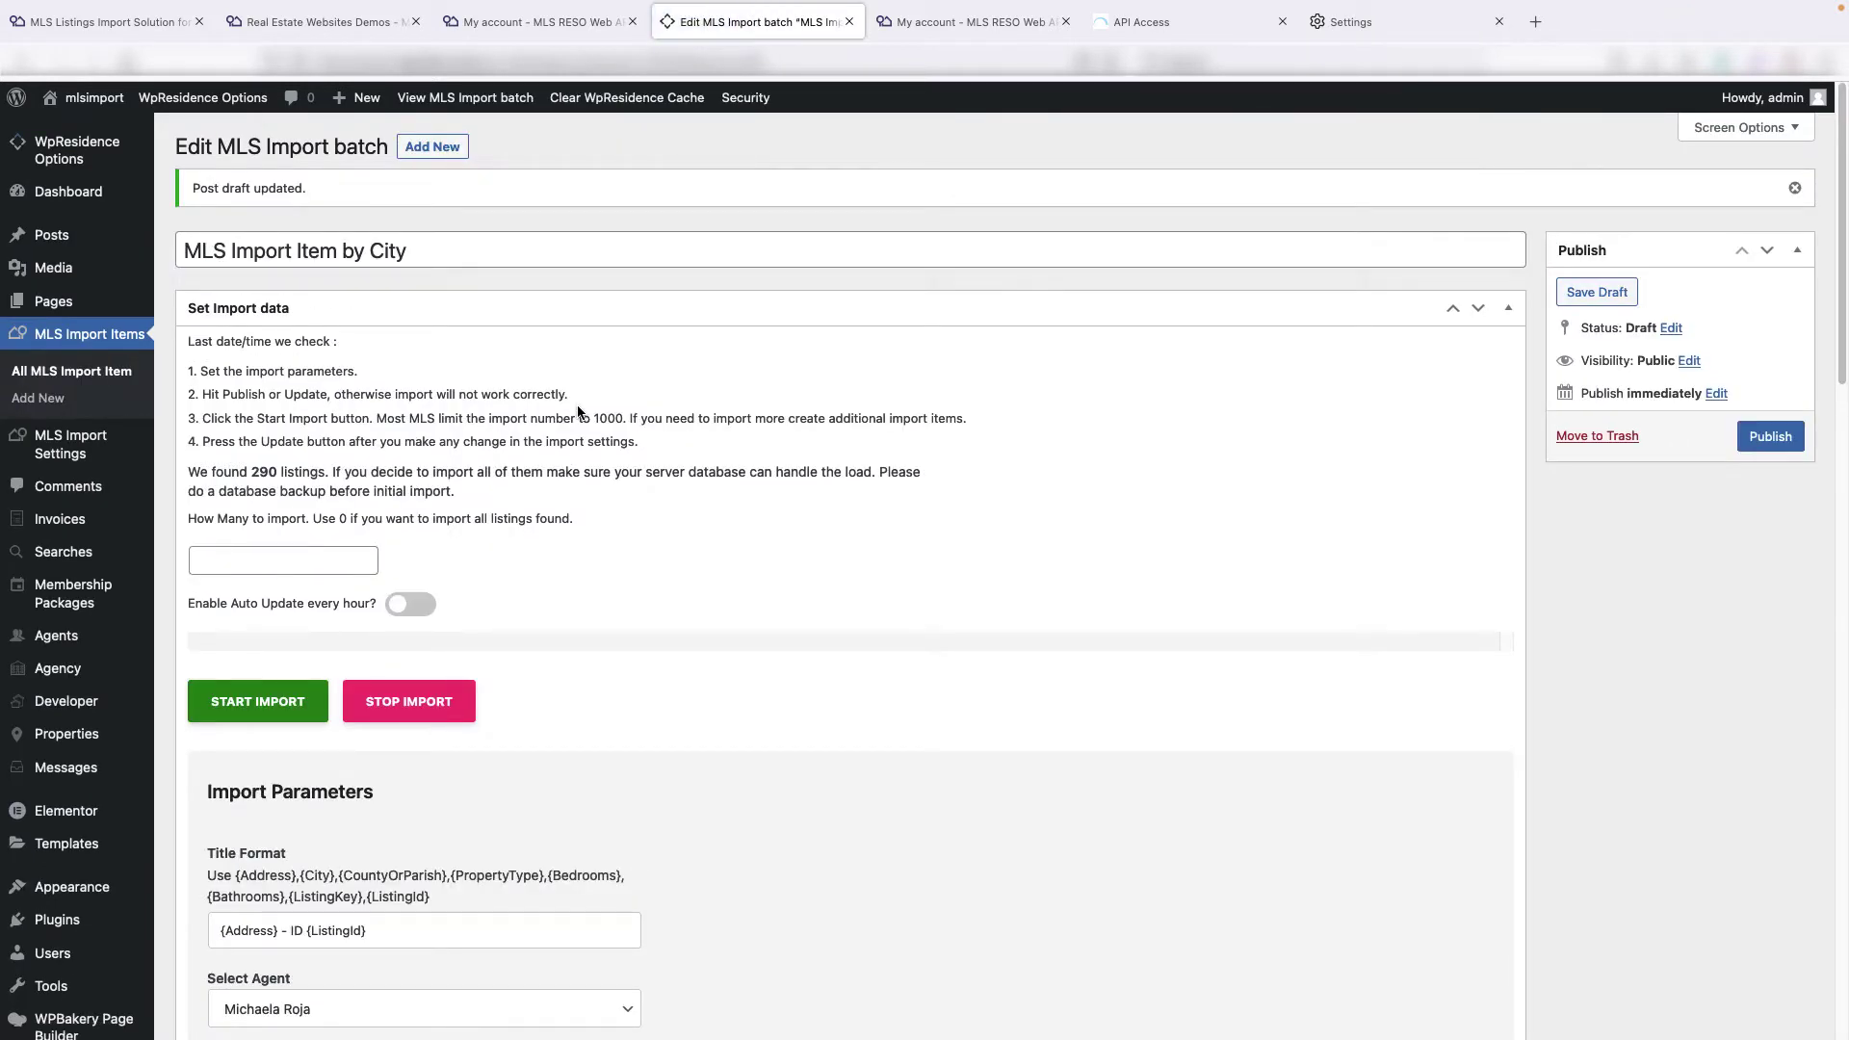
Set the number of listings to import to 5 and save the draft again
{"action": "left_click_drag", "start_coordinate": [273, 472], "coordinate": [254, 473]}
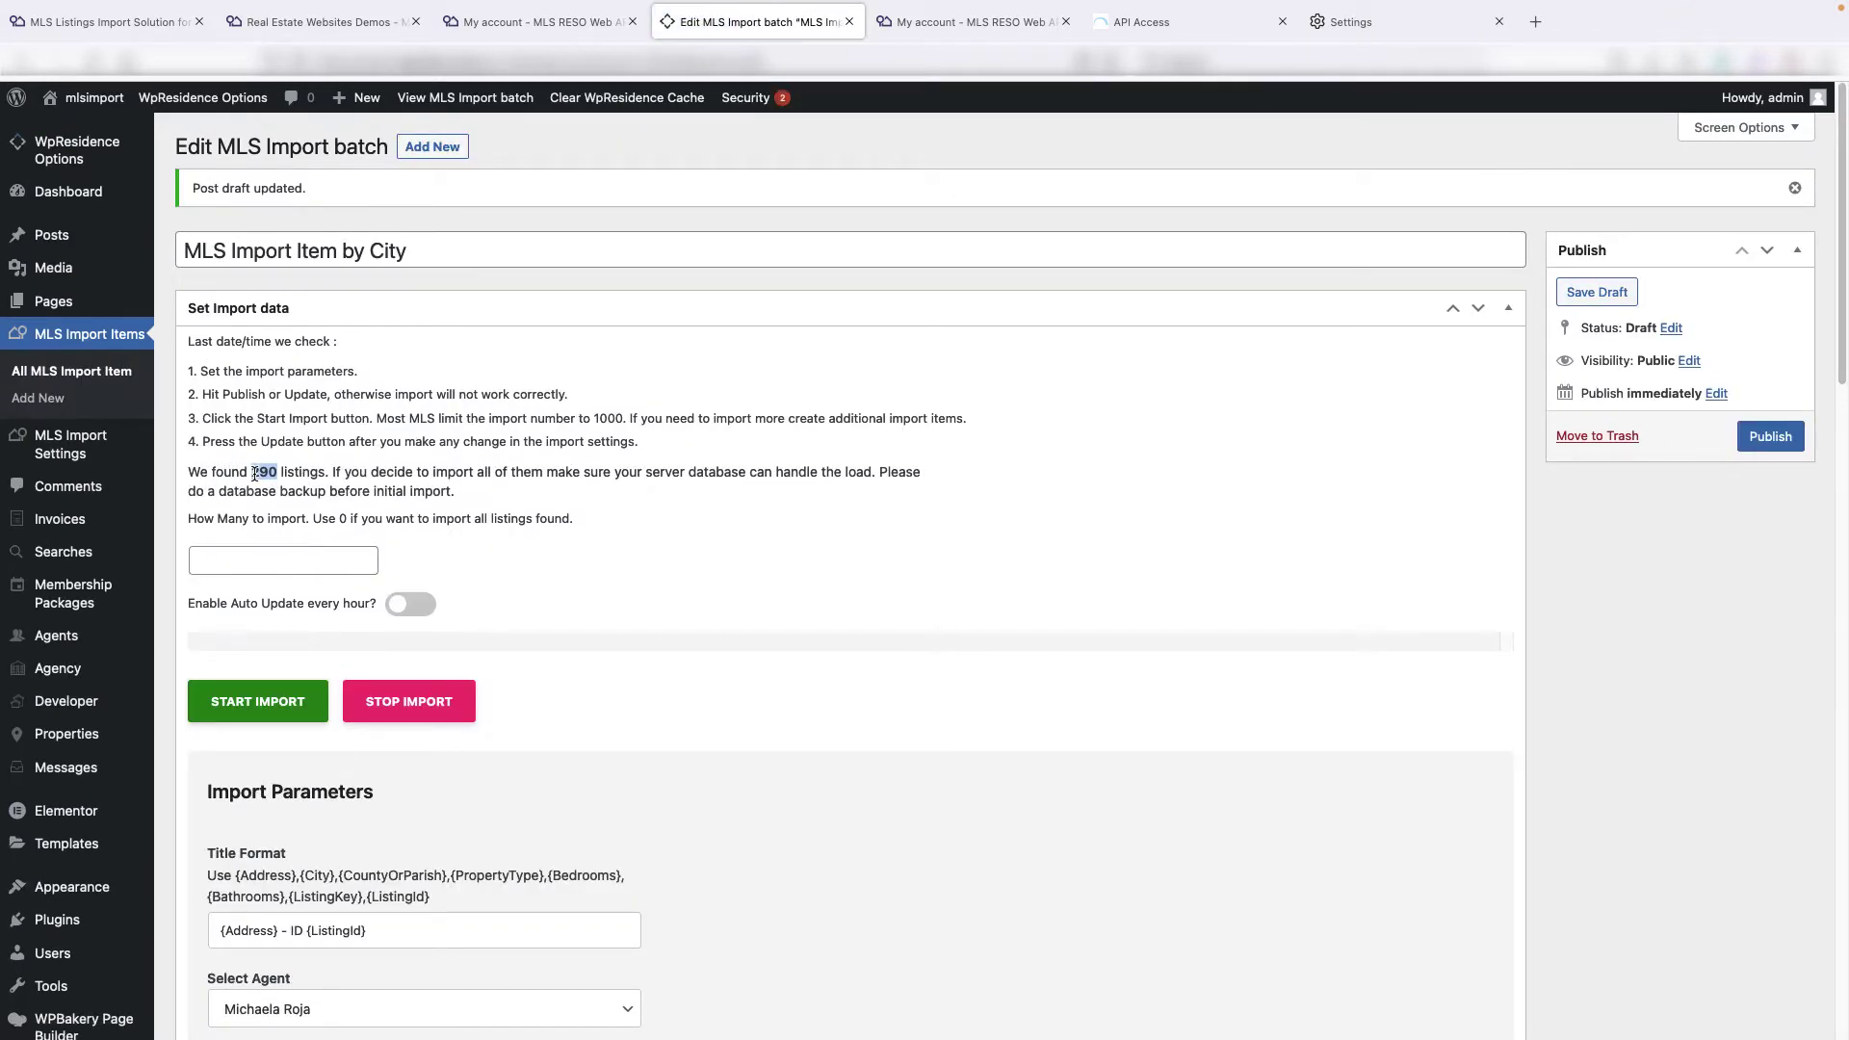
{"action": "left_click", "coordinate": [265, 562]}
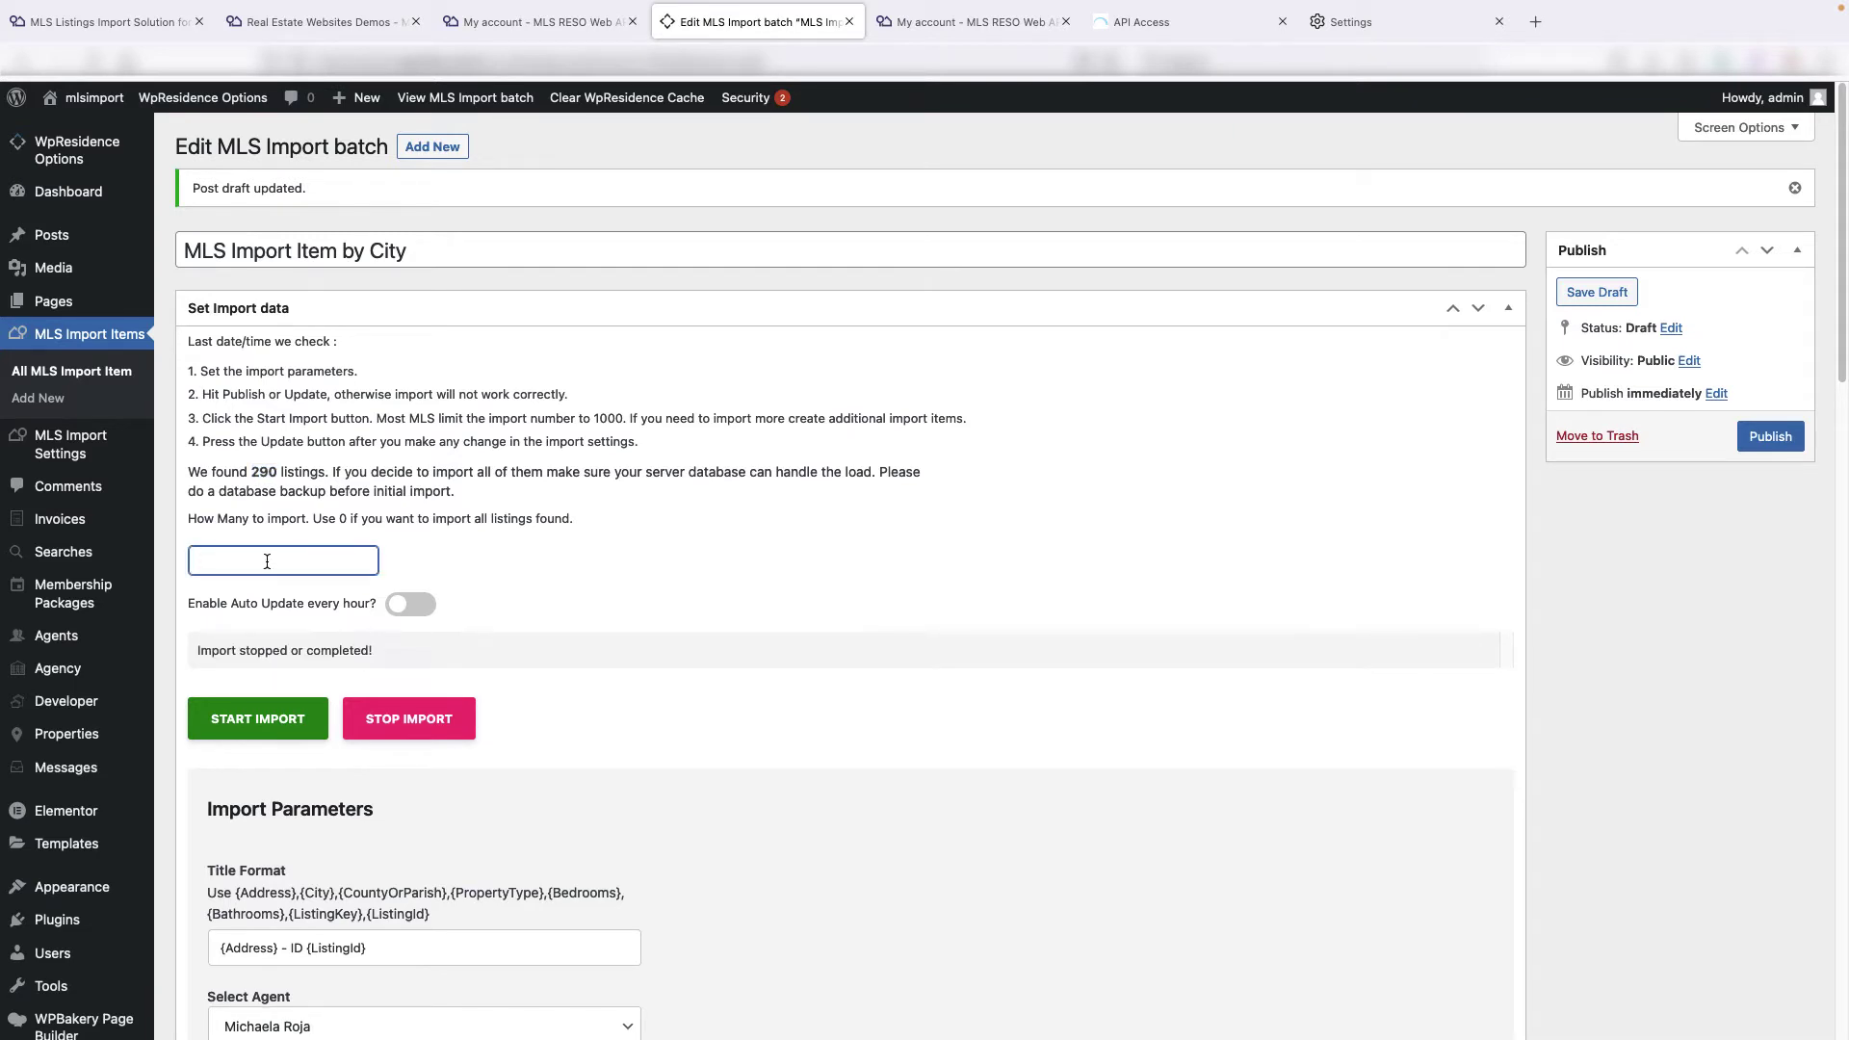
{"action": "type", "text": "5"}
{"action": "left_click", "coordinate": [622, 543]}
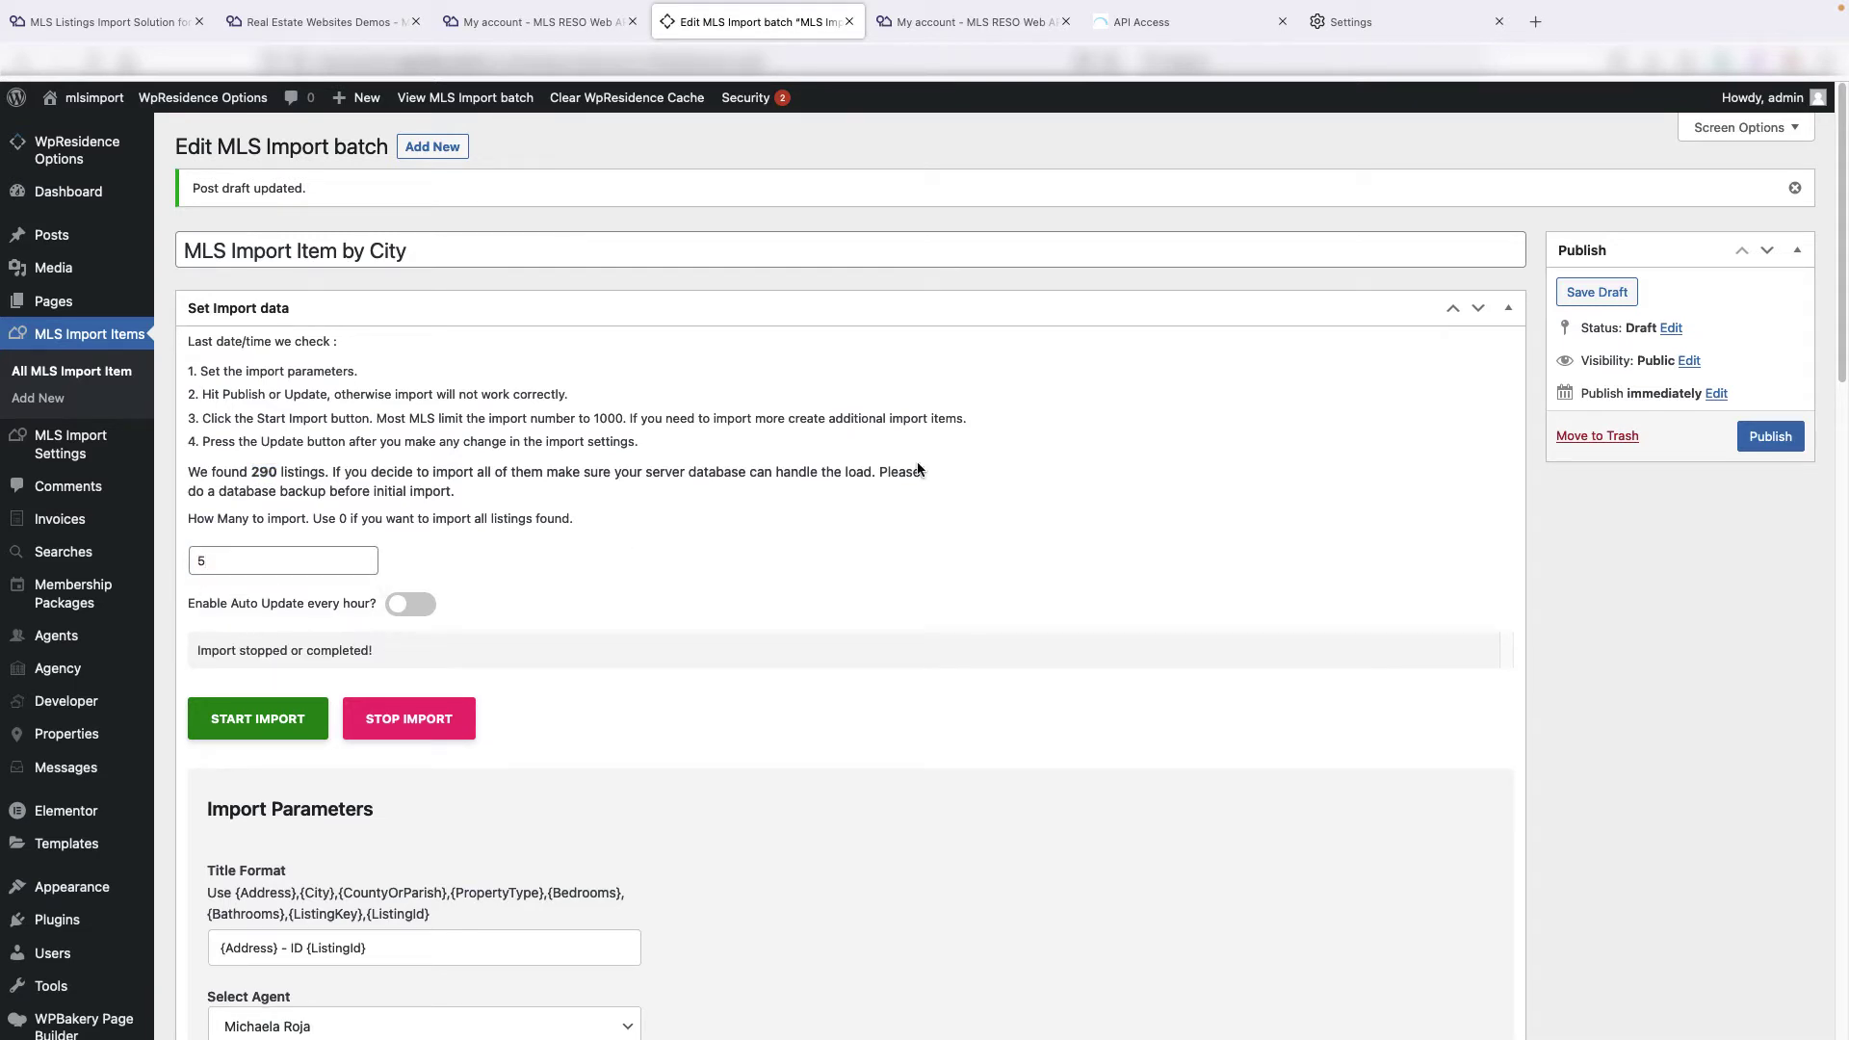
{"action": "left_click", "coordinate": [1586, 300]}
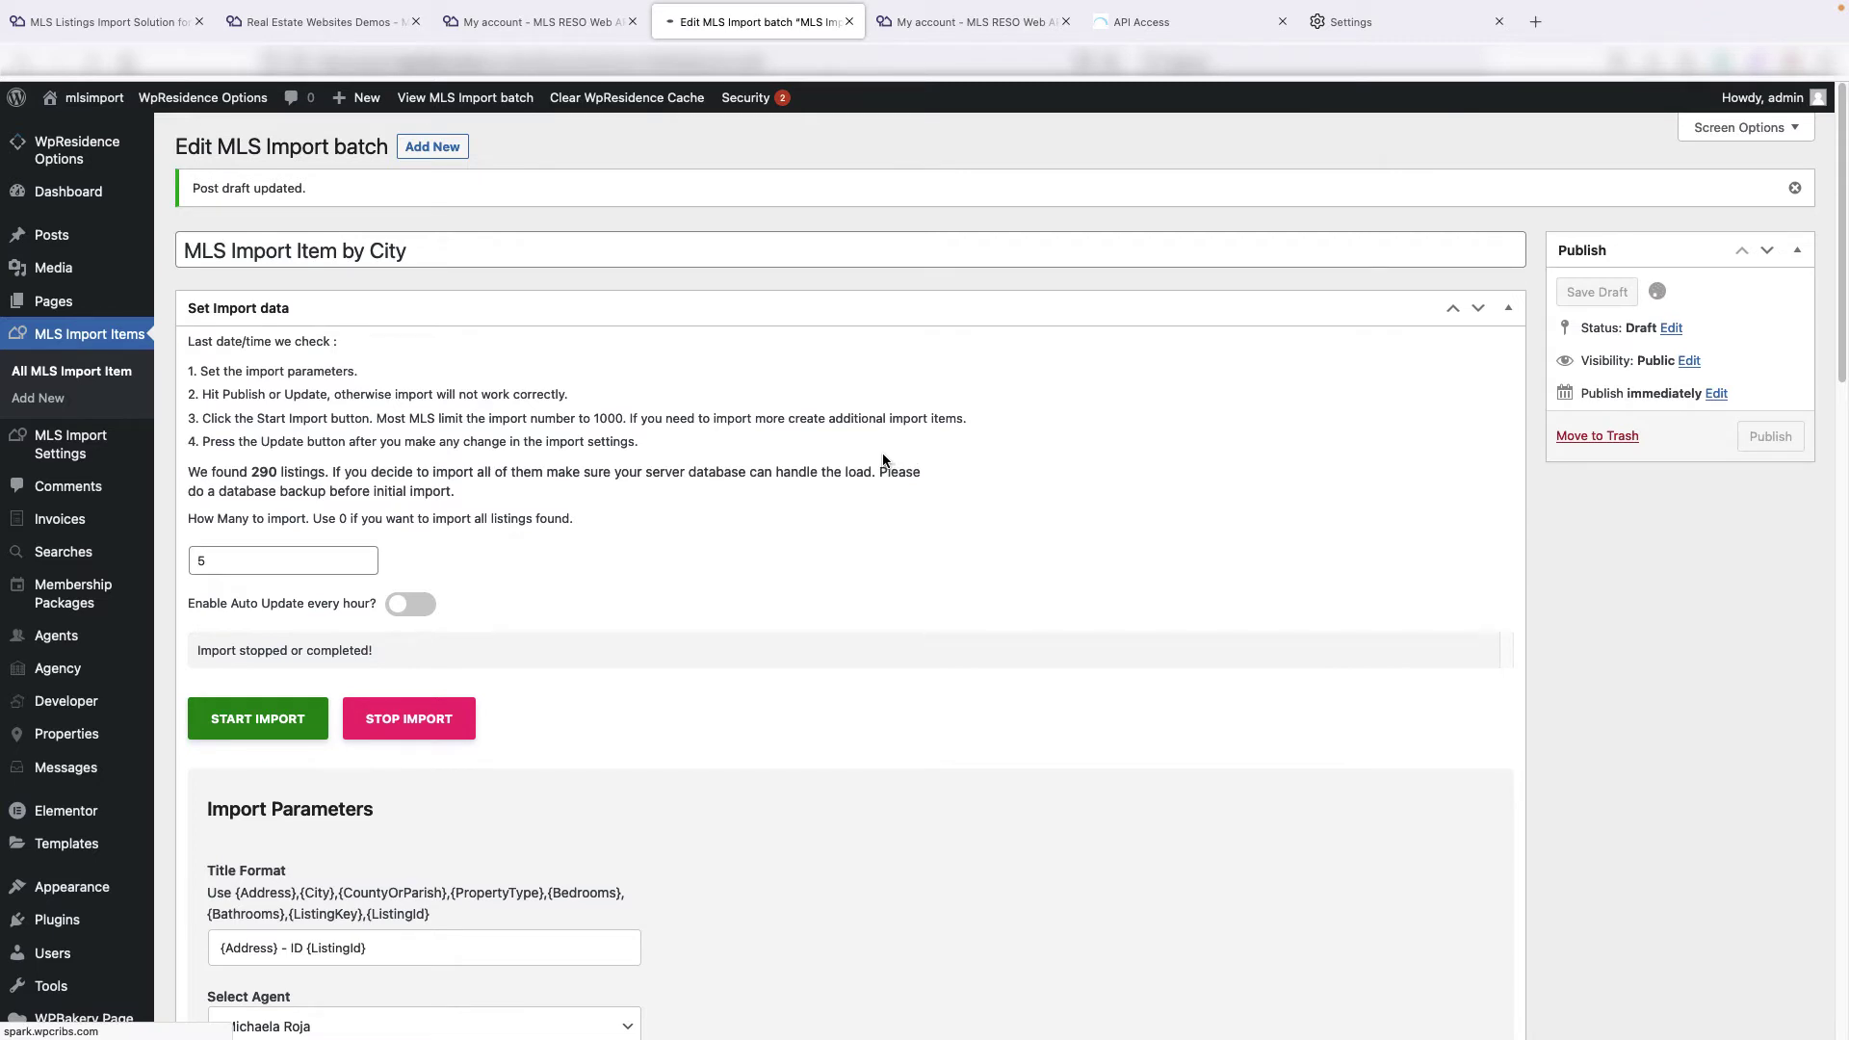
Start the import of the listings and check its progress message
{"action": "left_click", "coordinate": [289, 717]}
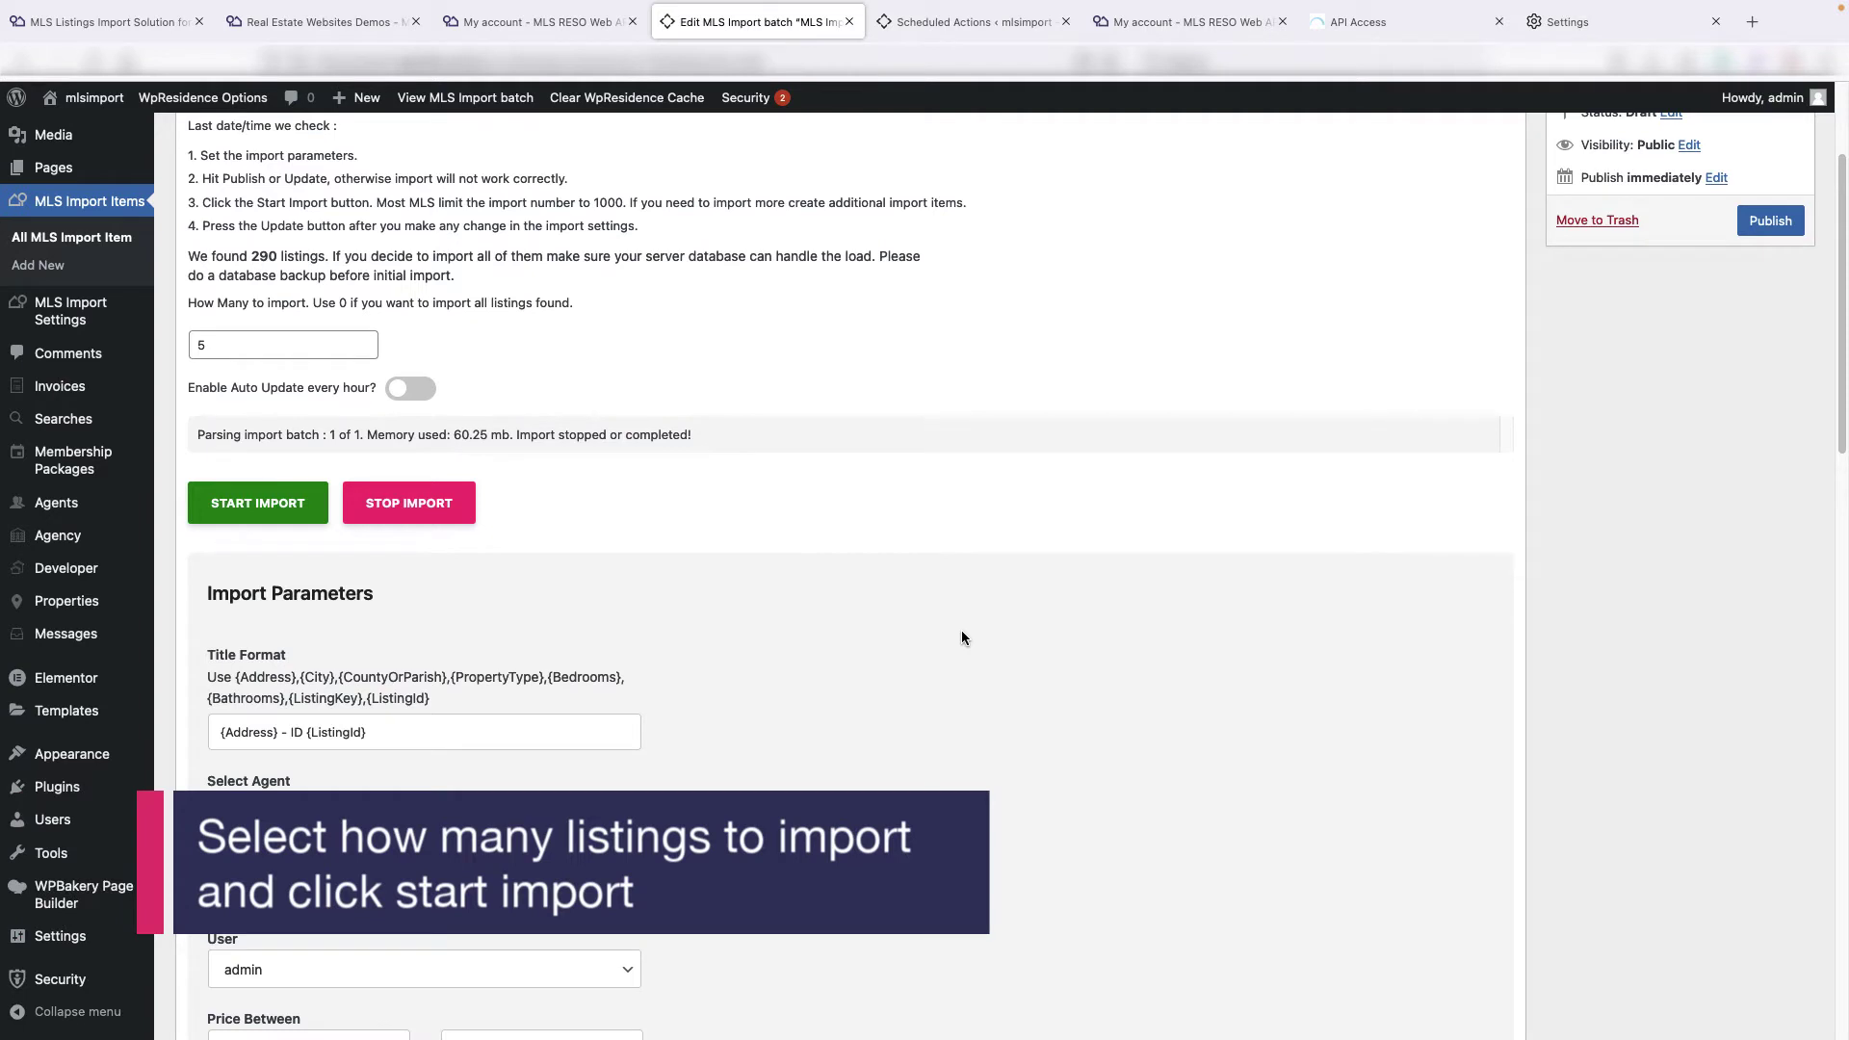
{"action": "scroll", "coordinate": [961, 635], "scroll_direction": "up", "scroll_amount": 3}
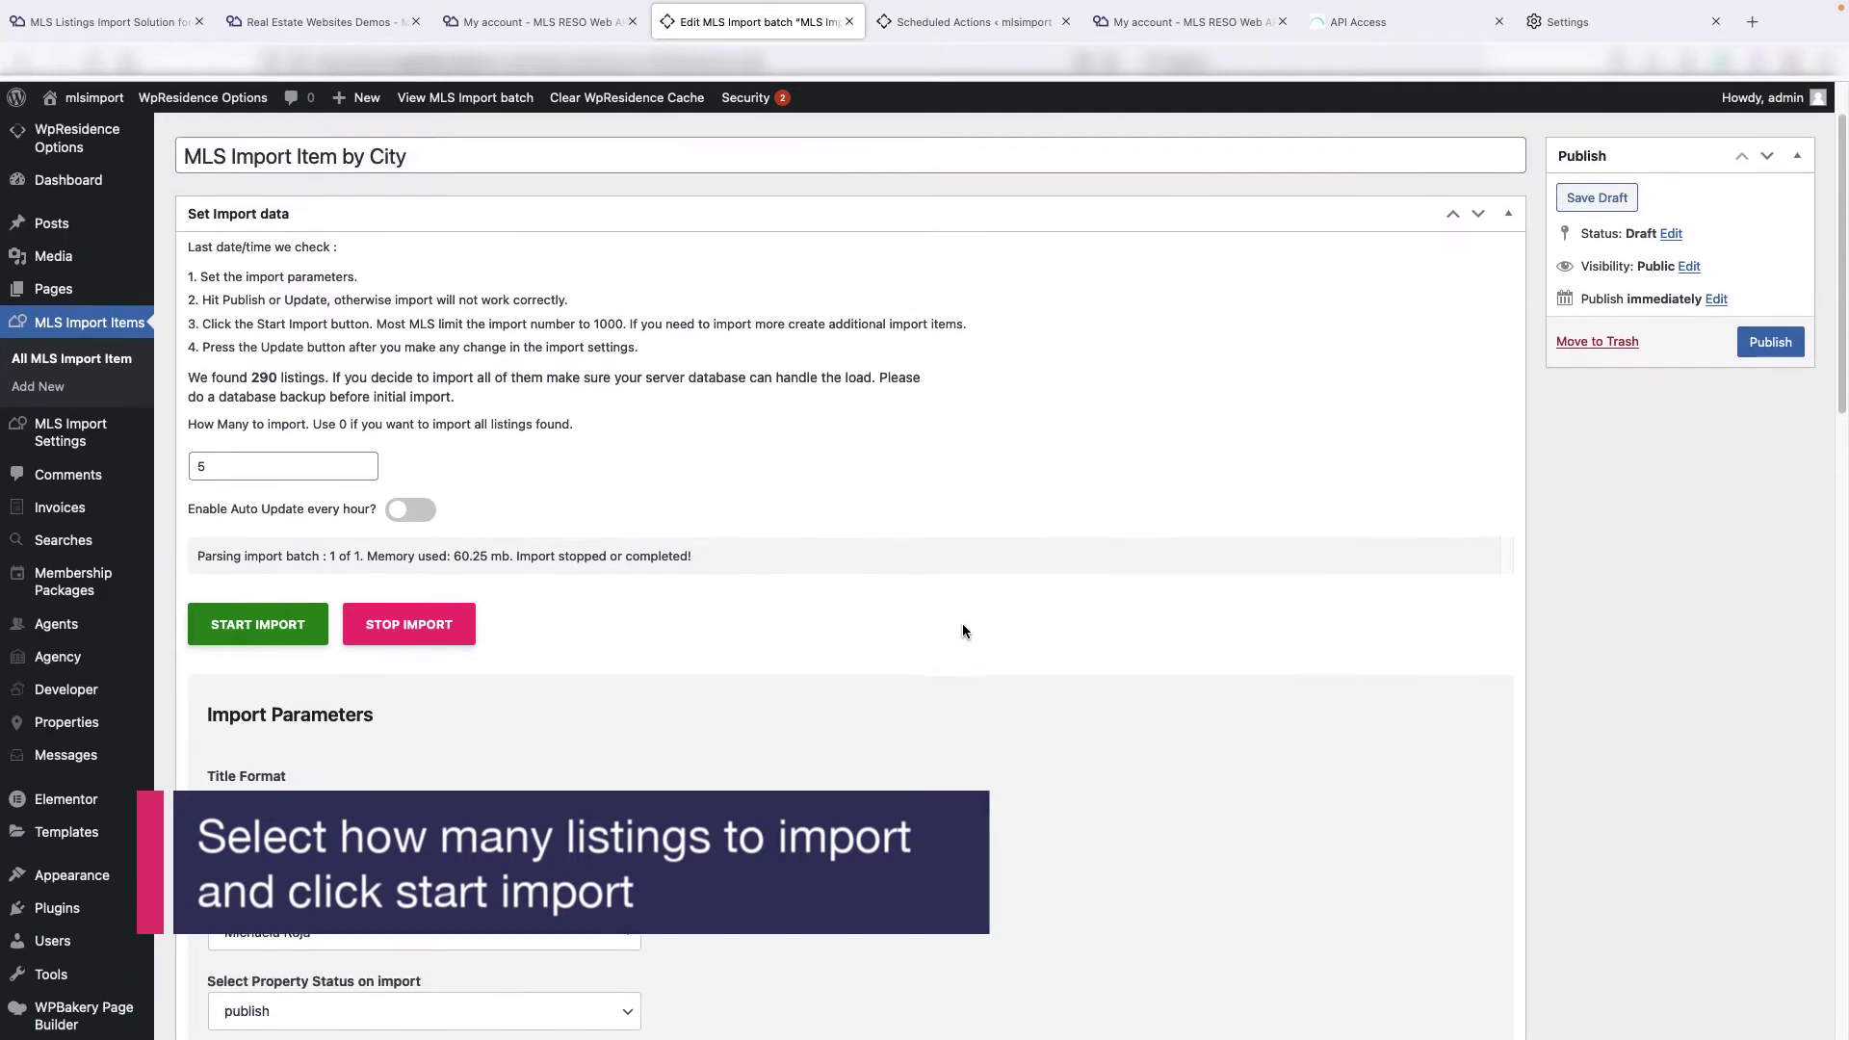
{"action": "left_click_drag", "start_coordinate": [691, 559], "coordinate": [198, 563]}
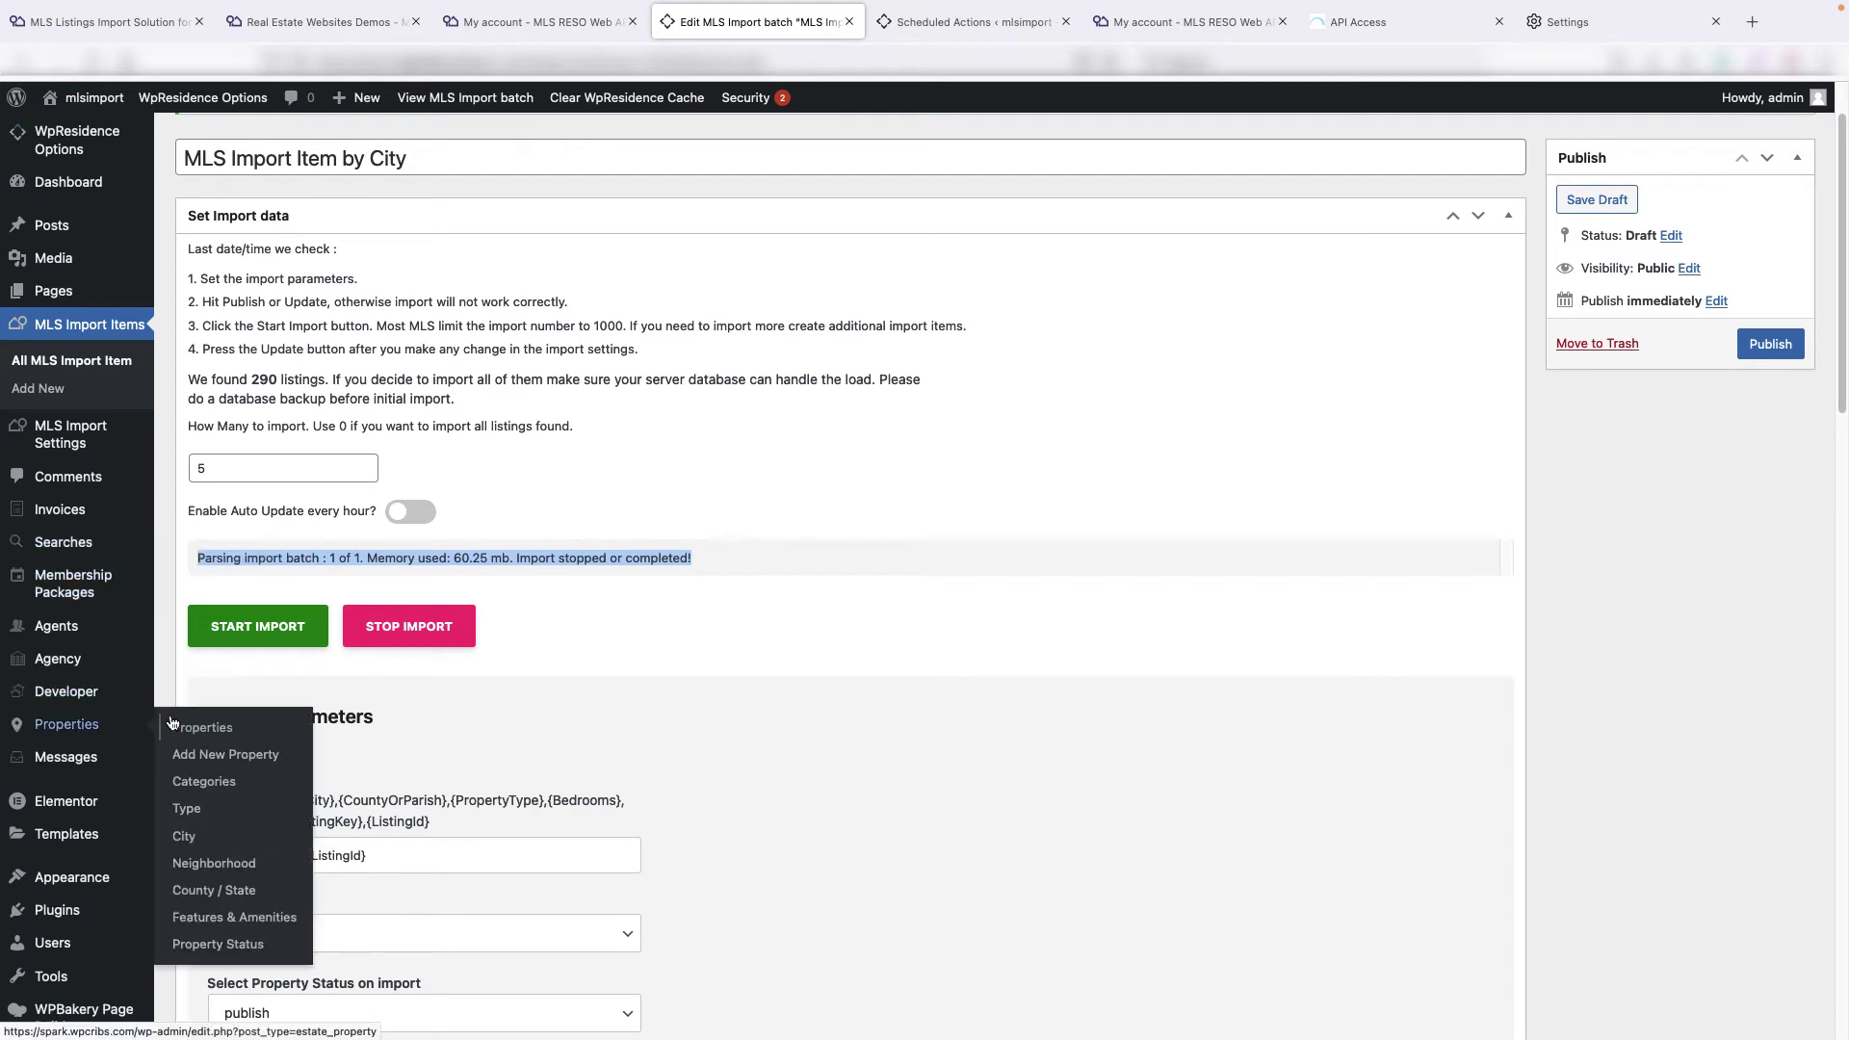
Open the 1.196.000 $ Winter Garden listing from the property list and review its overview, description, address and details
{"action": "left_click", "coordinate": [188, 724]}
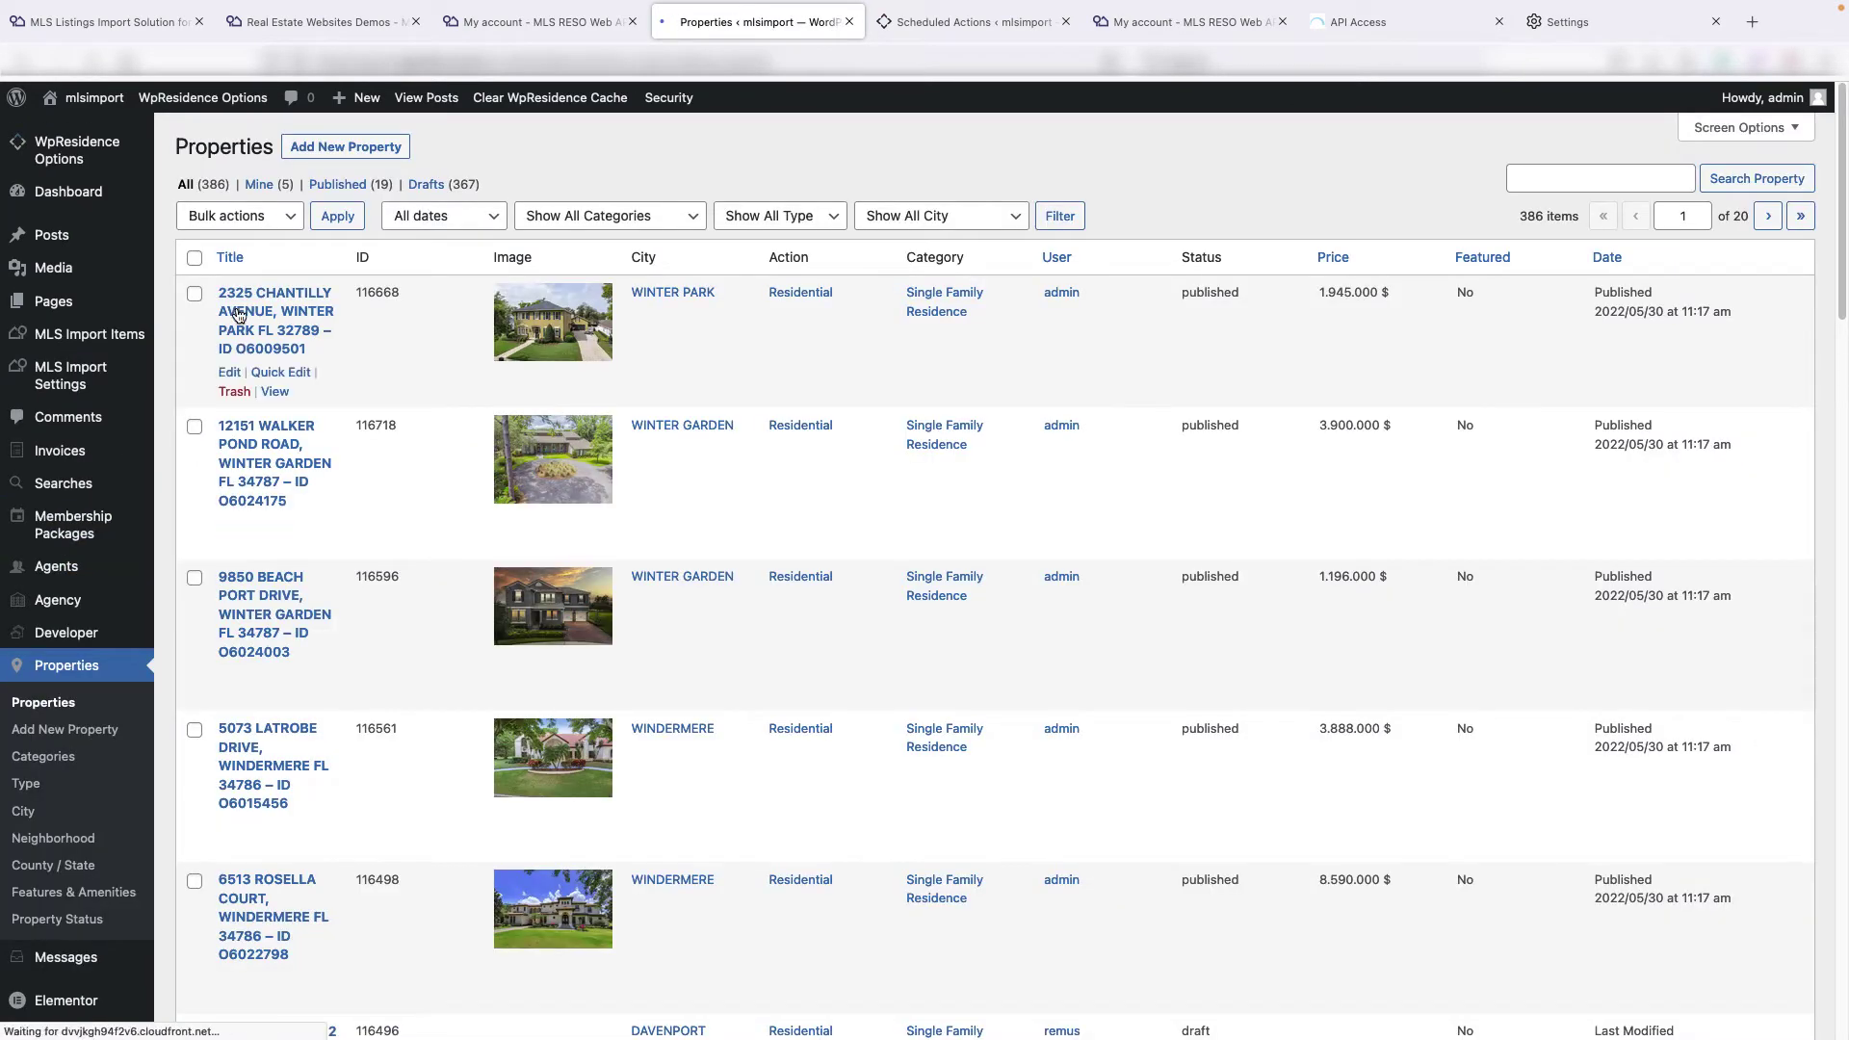
{"action": "left_click", "coordinate": [292, 697]}
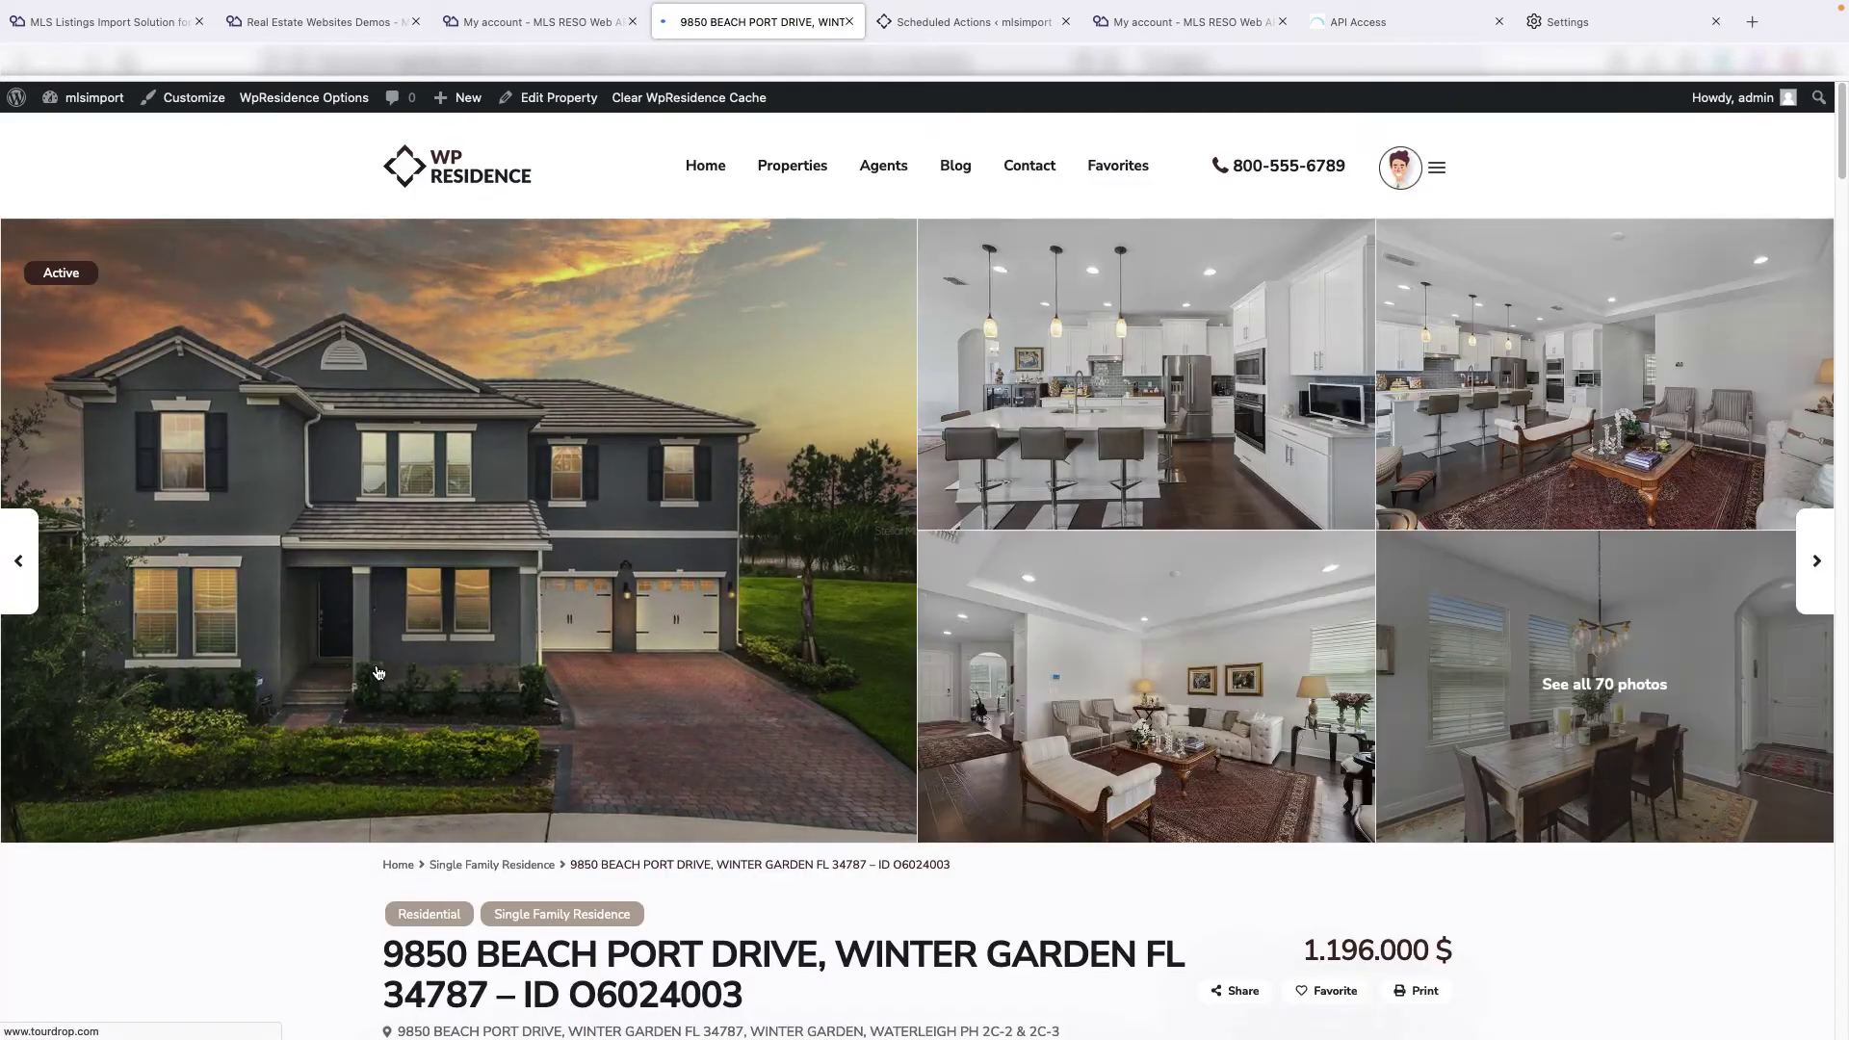
{"action": "scroll", "coordinate": [625, 669], "scroll_direction": "down", "scroll_amount": 4}
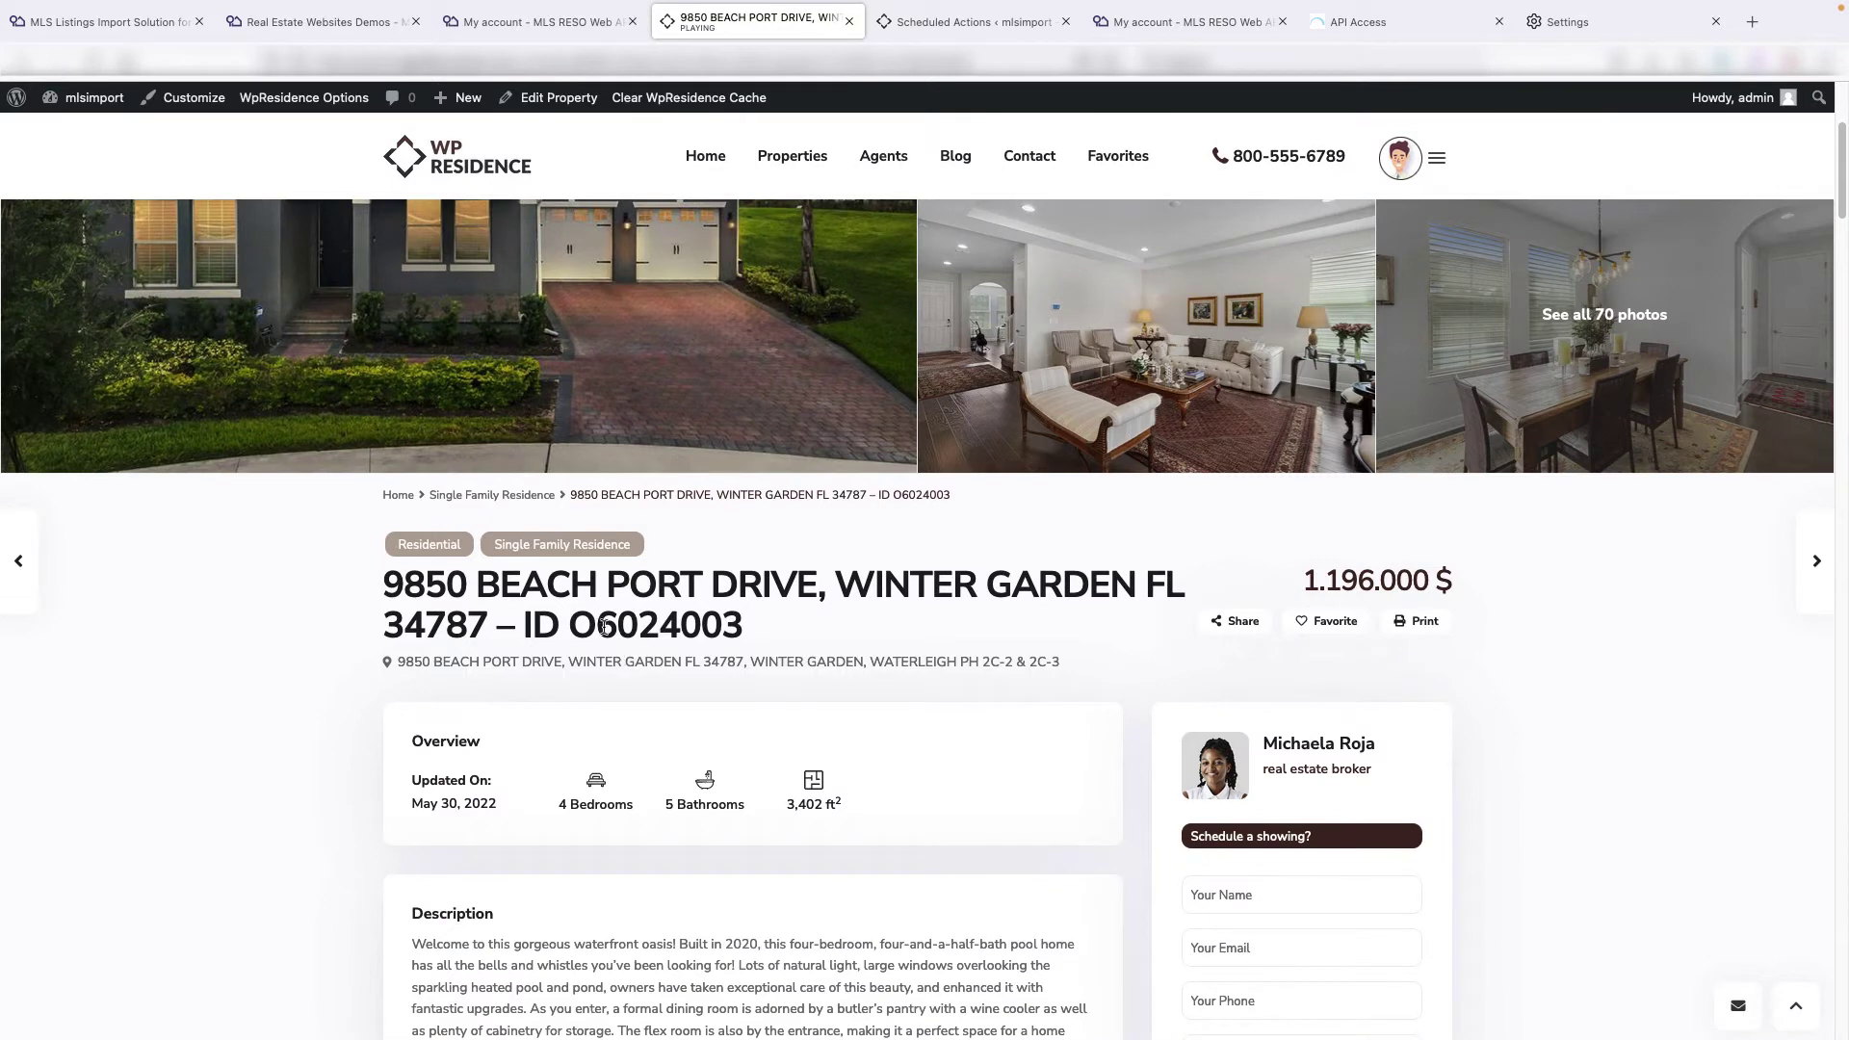
{"action": "scroll", "coordinate": [603, 630], "scroll_direction": "down", "scroll_amount": 2}
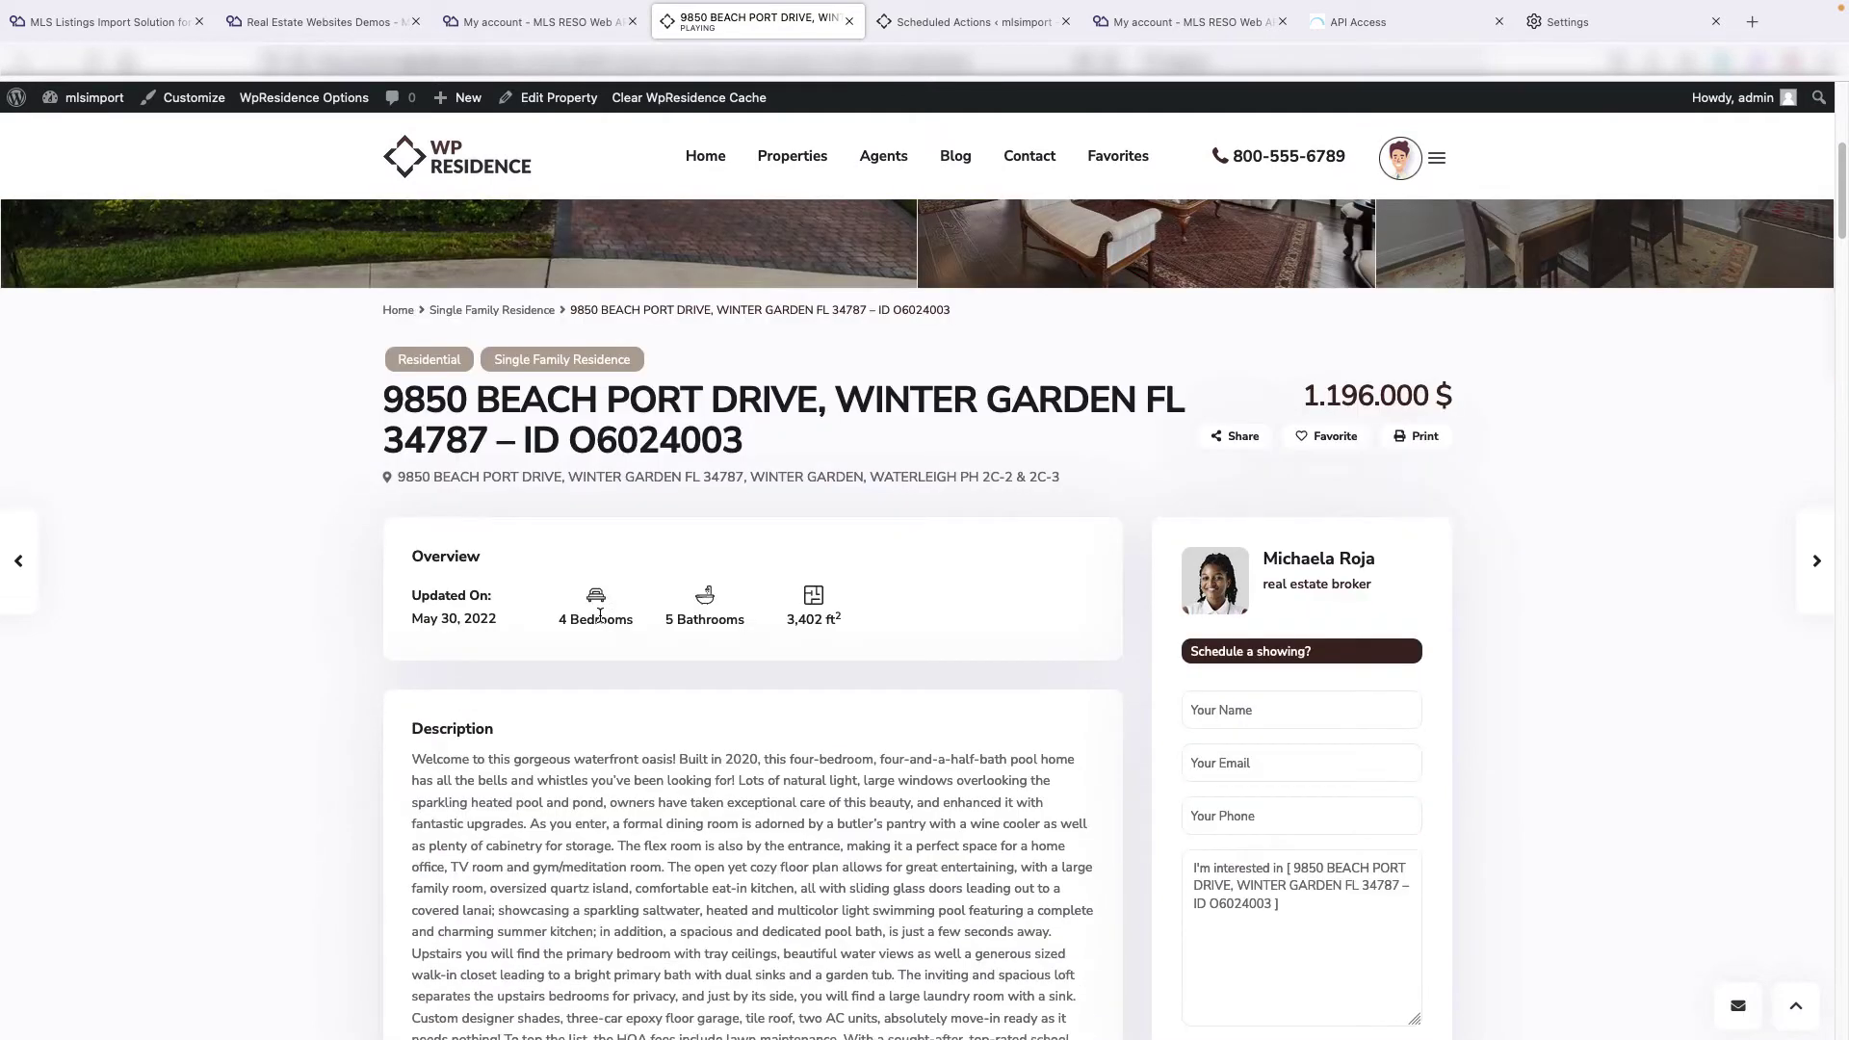
{"action": "scroll", "coordinate": [599, 616], "scroll_direction": "down", "scroll_amount": 2}
{"action": "scroll", "coordinate": [600, 615], "scroll_direction": "down", "scroll_amount": 3}
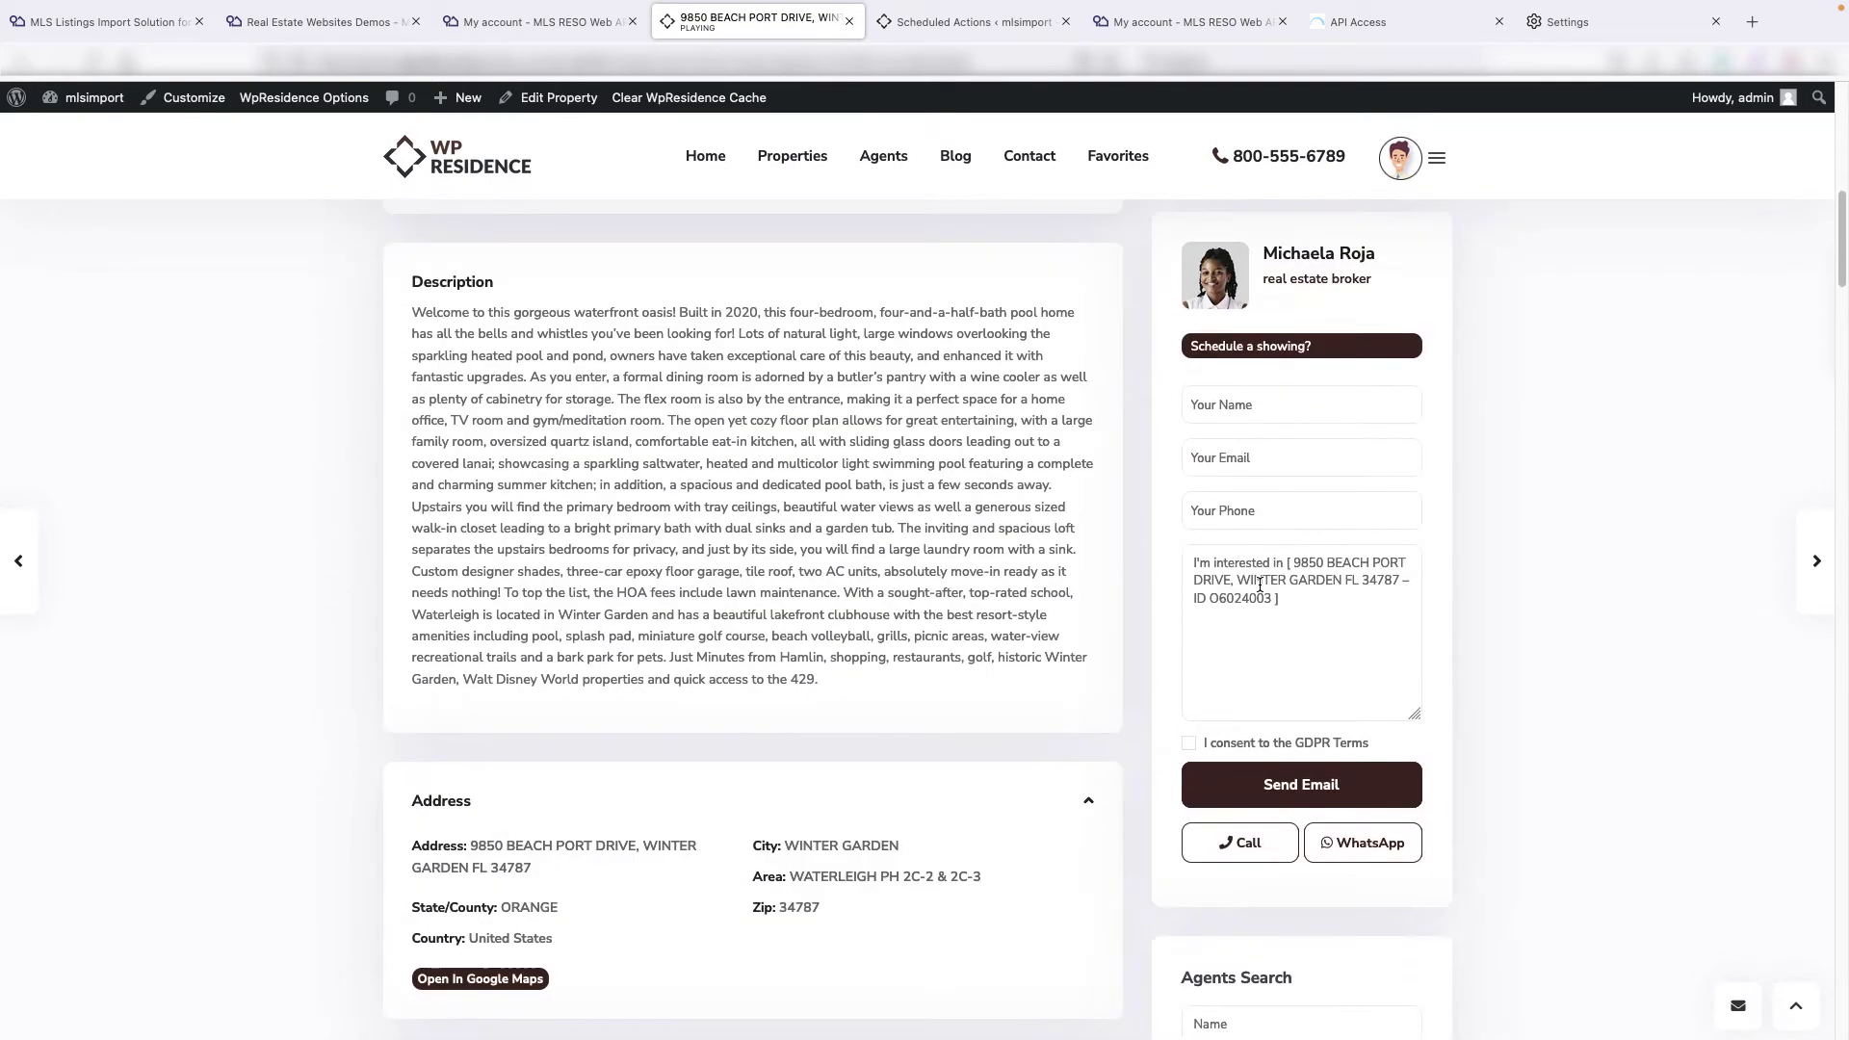
{"action": "scroll", "coordinate": [939, 566], "scroll_direction": "down", "scroll_amount": 1}
{"action": "scroll", "coordinate": [936, 569], "scroll_direction": "down", "scroll_amount": 2}
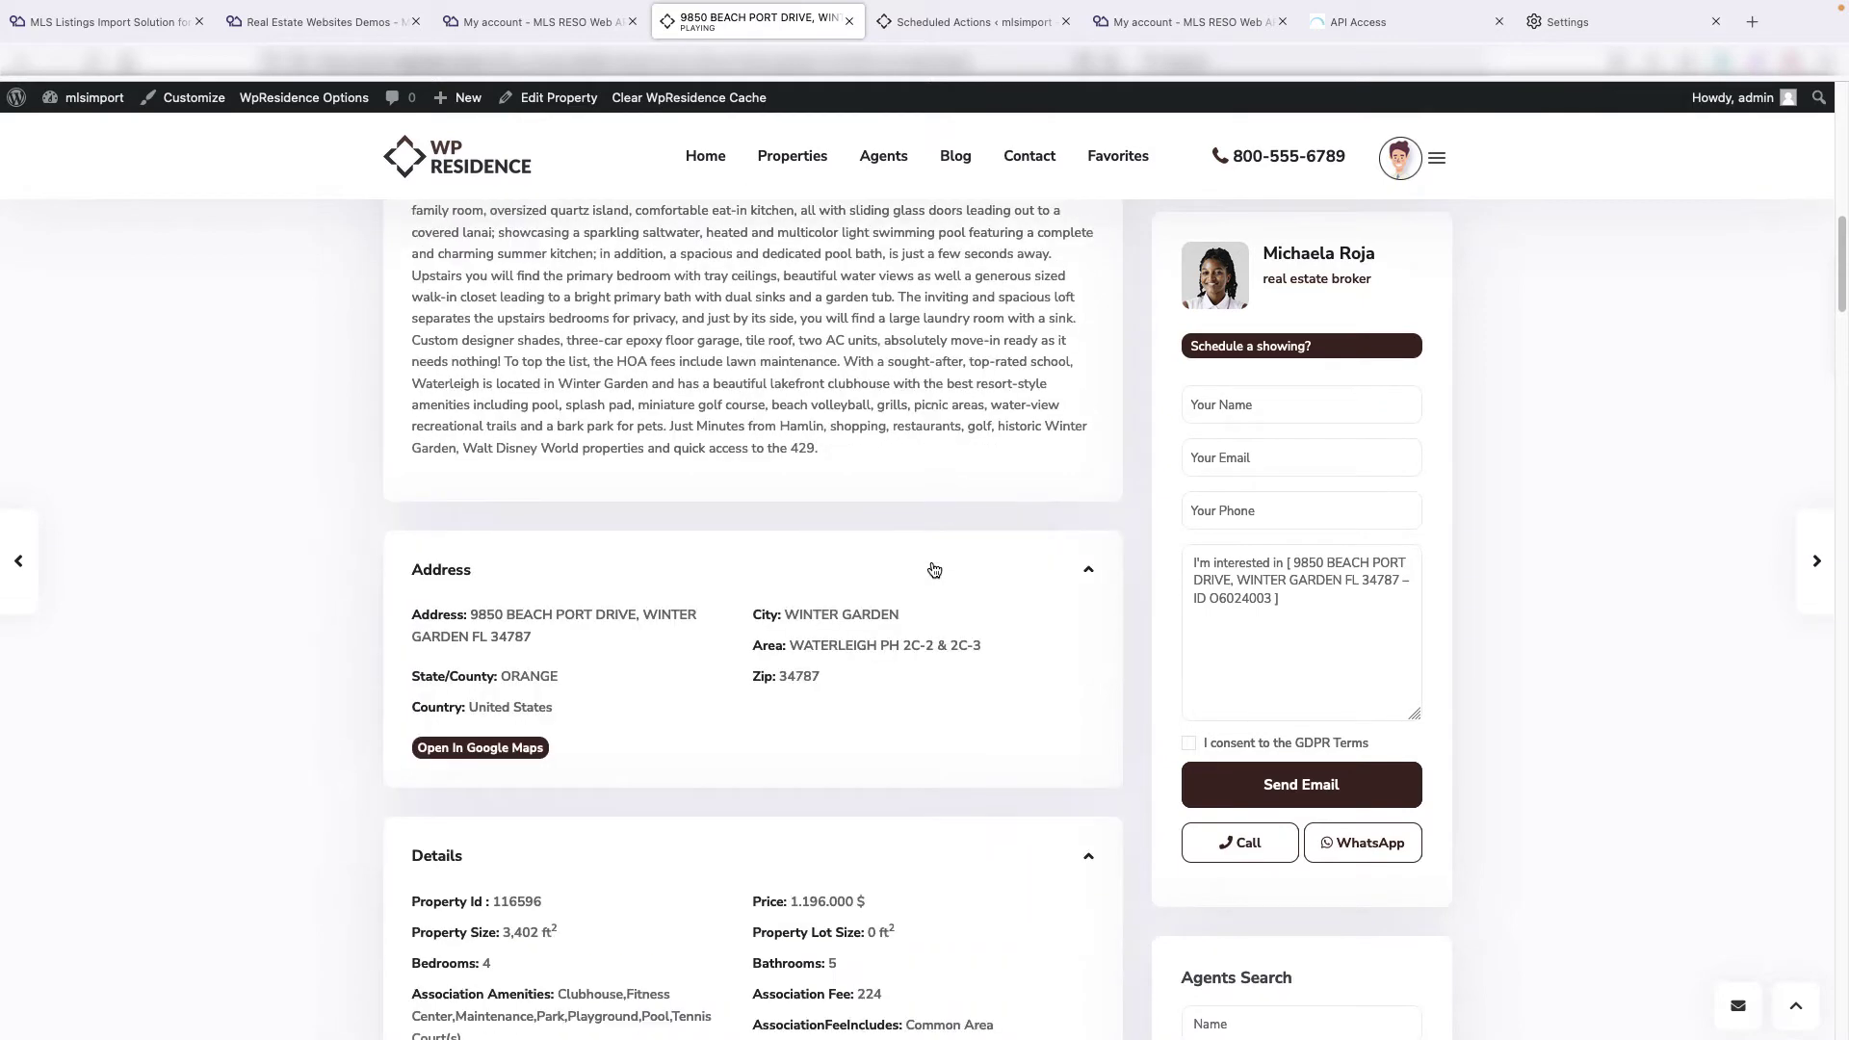
{"action": "scroll", "coordinate": [933, 569], "scroll_direction": "down", "scroll_amount": 5}
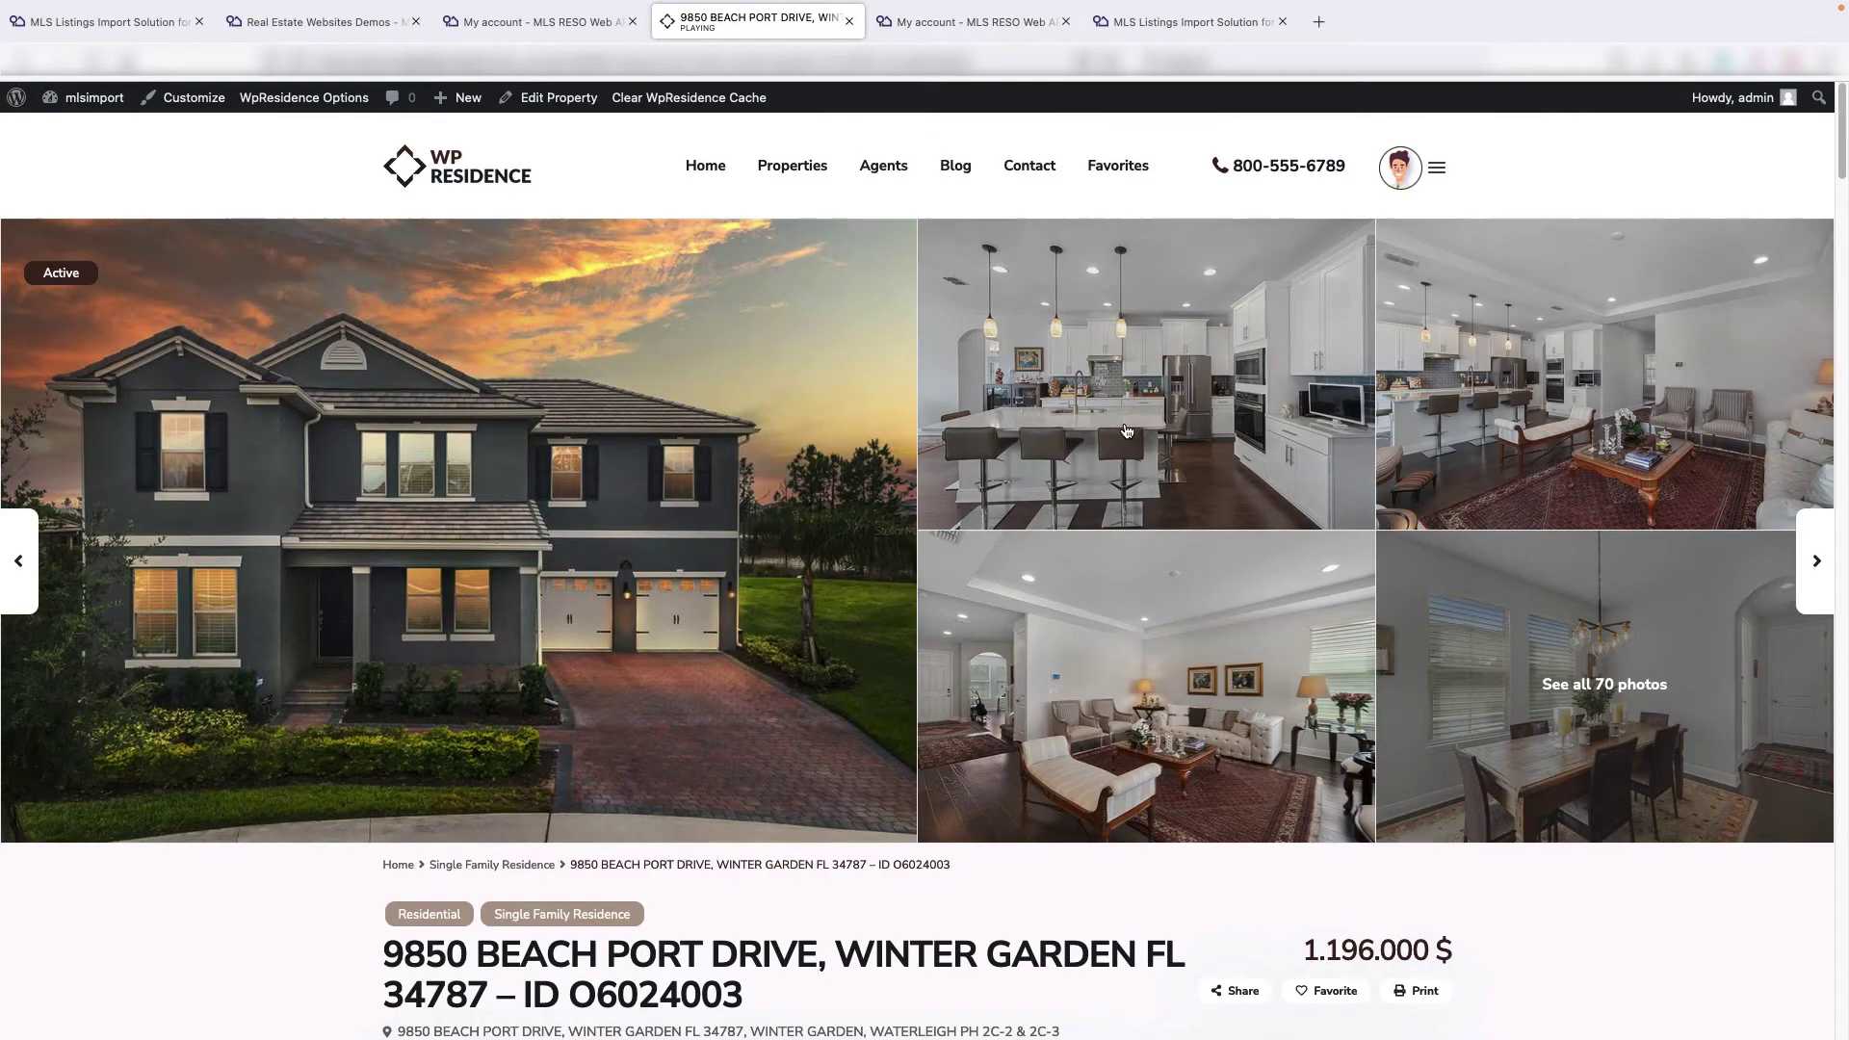
Browse through the listing's photos in the enlarged gallery, starting from the kitchen photo
{"action": "left_click", "coordinate": [1125, 429]}
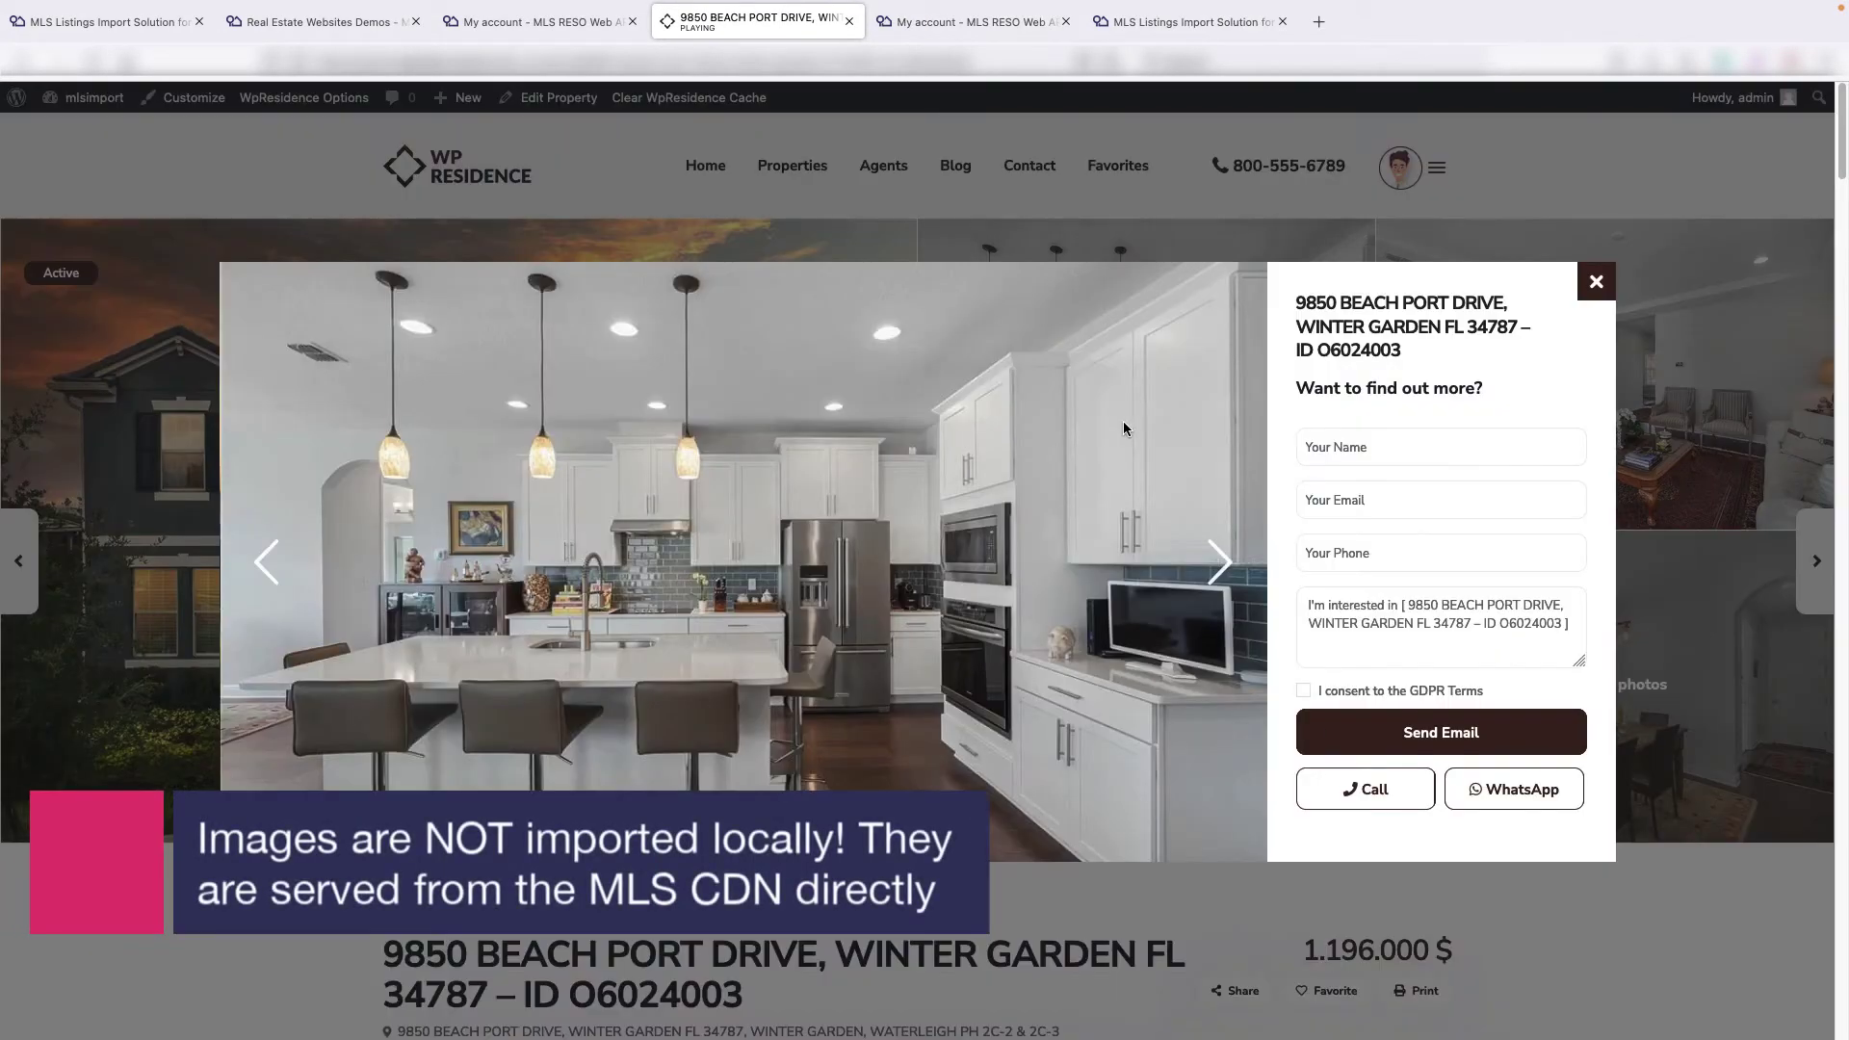
{"action": "left_click", "coordinate": [1215, 569]}
{"action": "left_click", "coordinate": [1216, 568]}
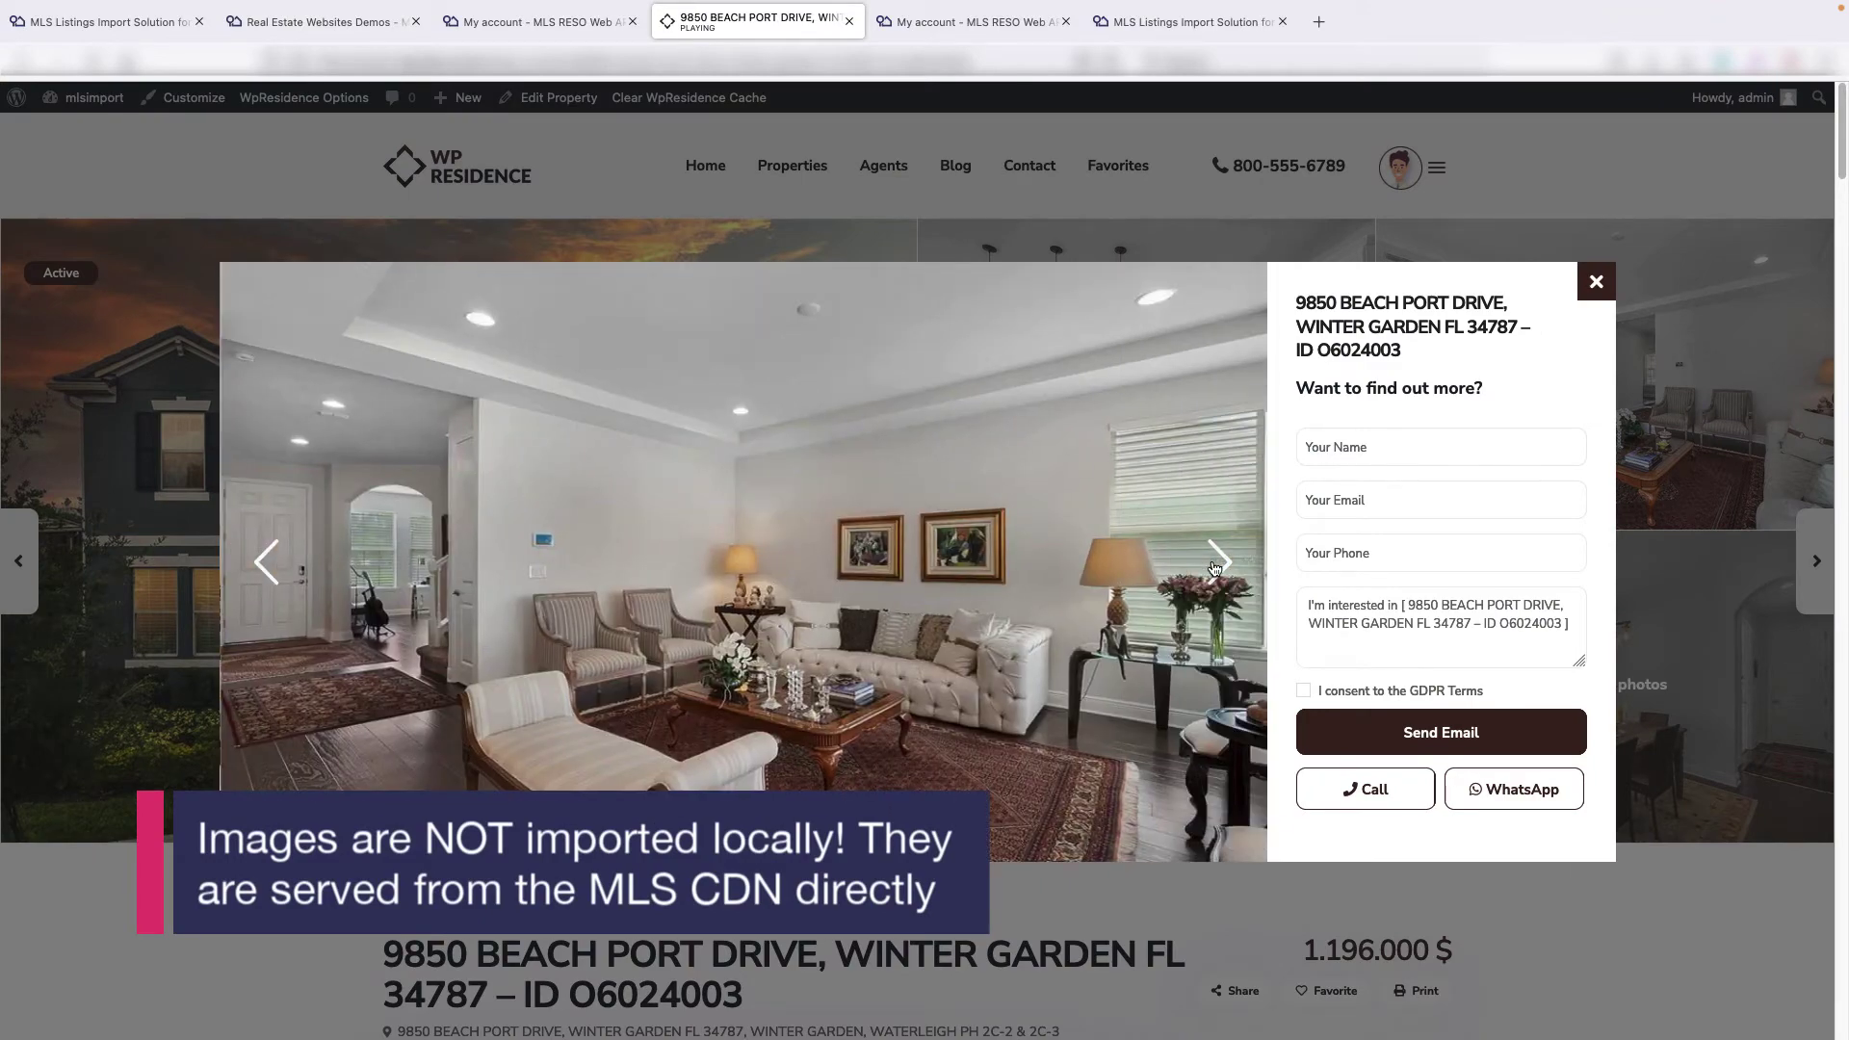
{"action": "left_click", "coordinate": [1215, 566]}
{"action": "left_click", "coordinate": [1215, 567]}
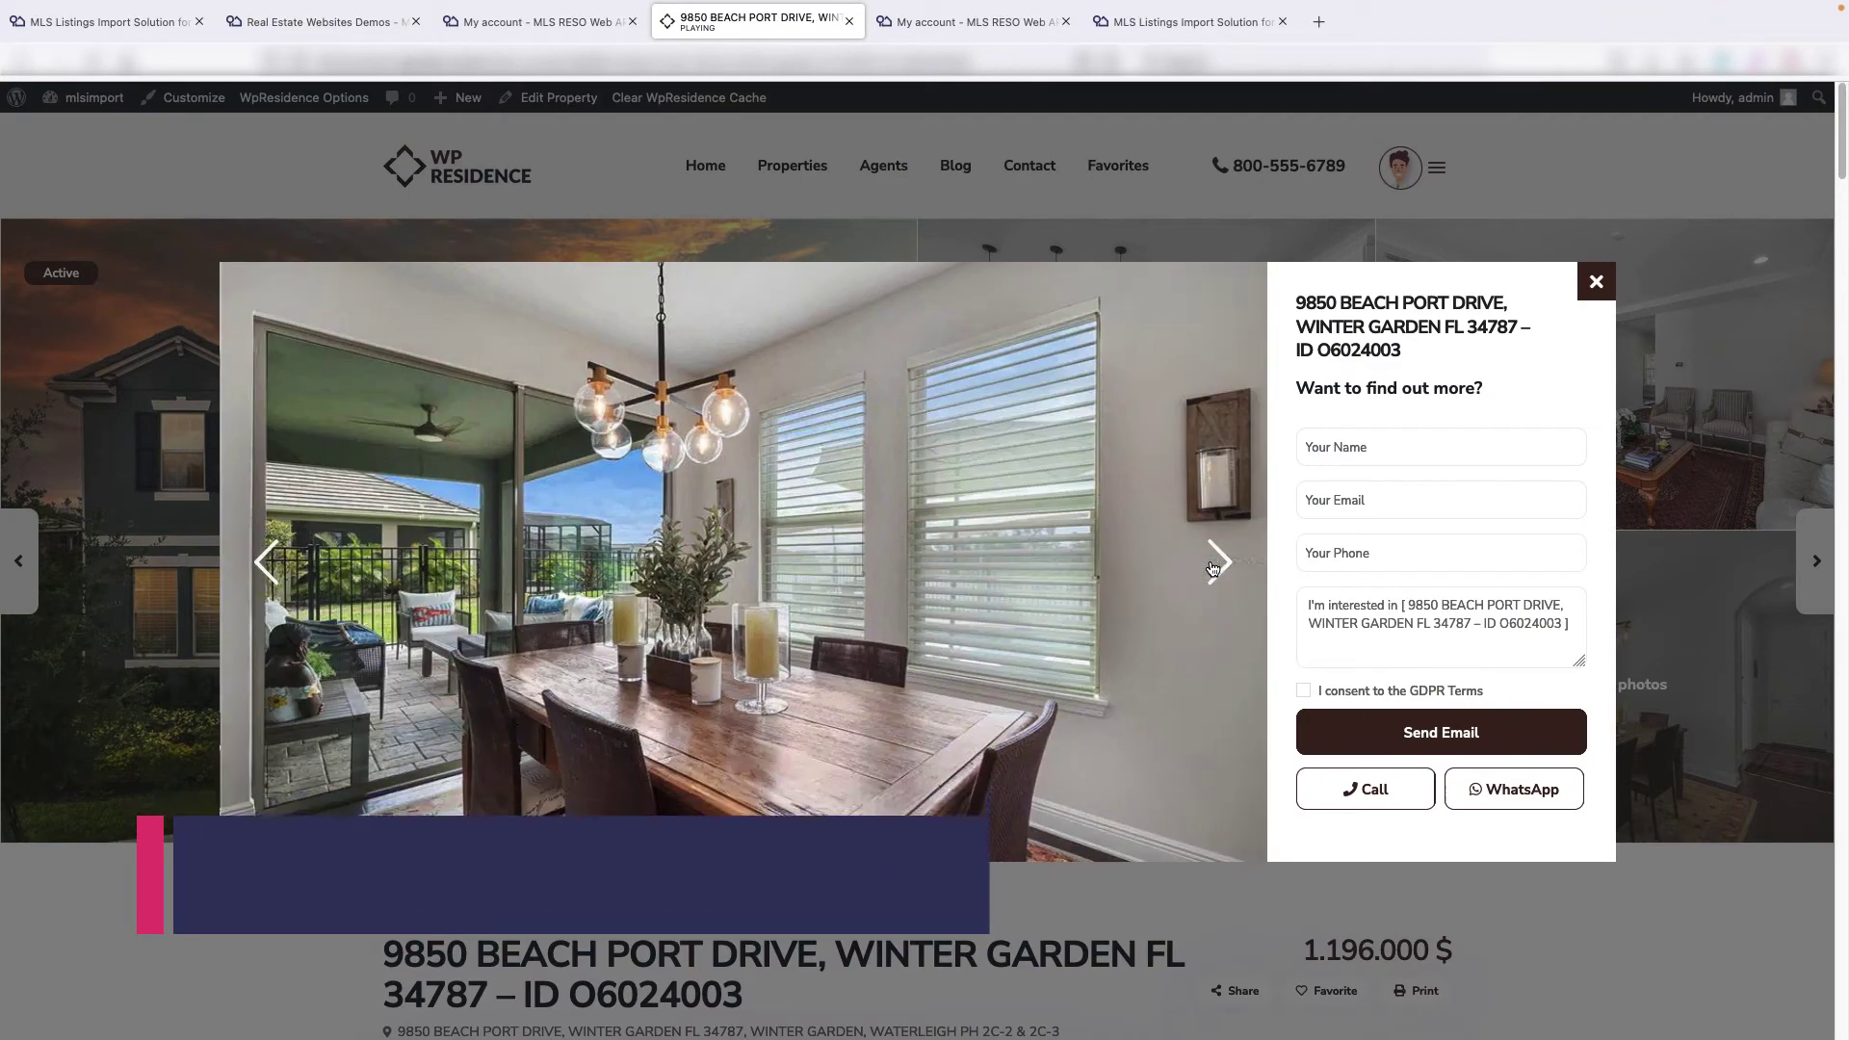
{"action": "left_click", "coordinate": [1216, 566]}
{"action": "left_click", "coordinate": [1215, 566]}
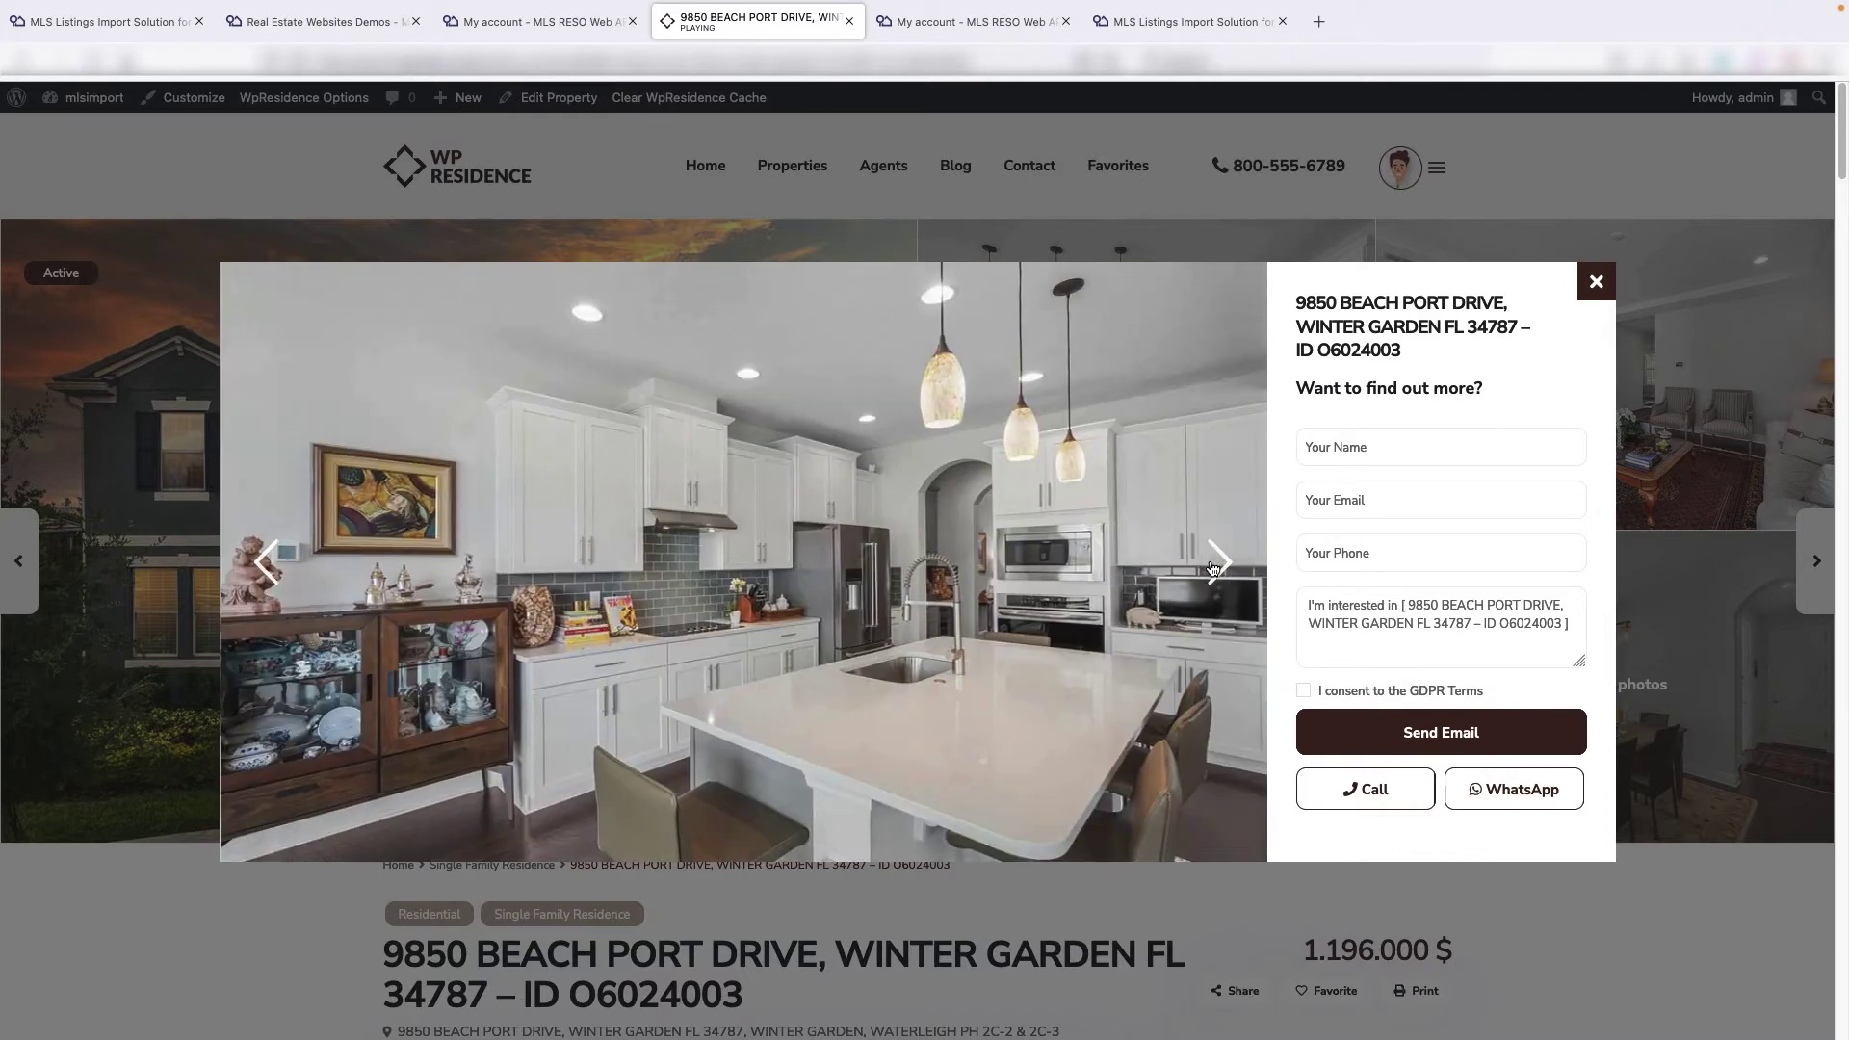
{"action": "left_click", "coordinate": [1215, 566]}
{"action": "left_click", "coordinate": [1215, 567]}
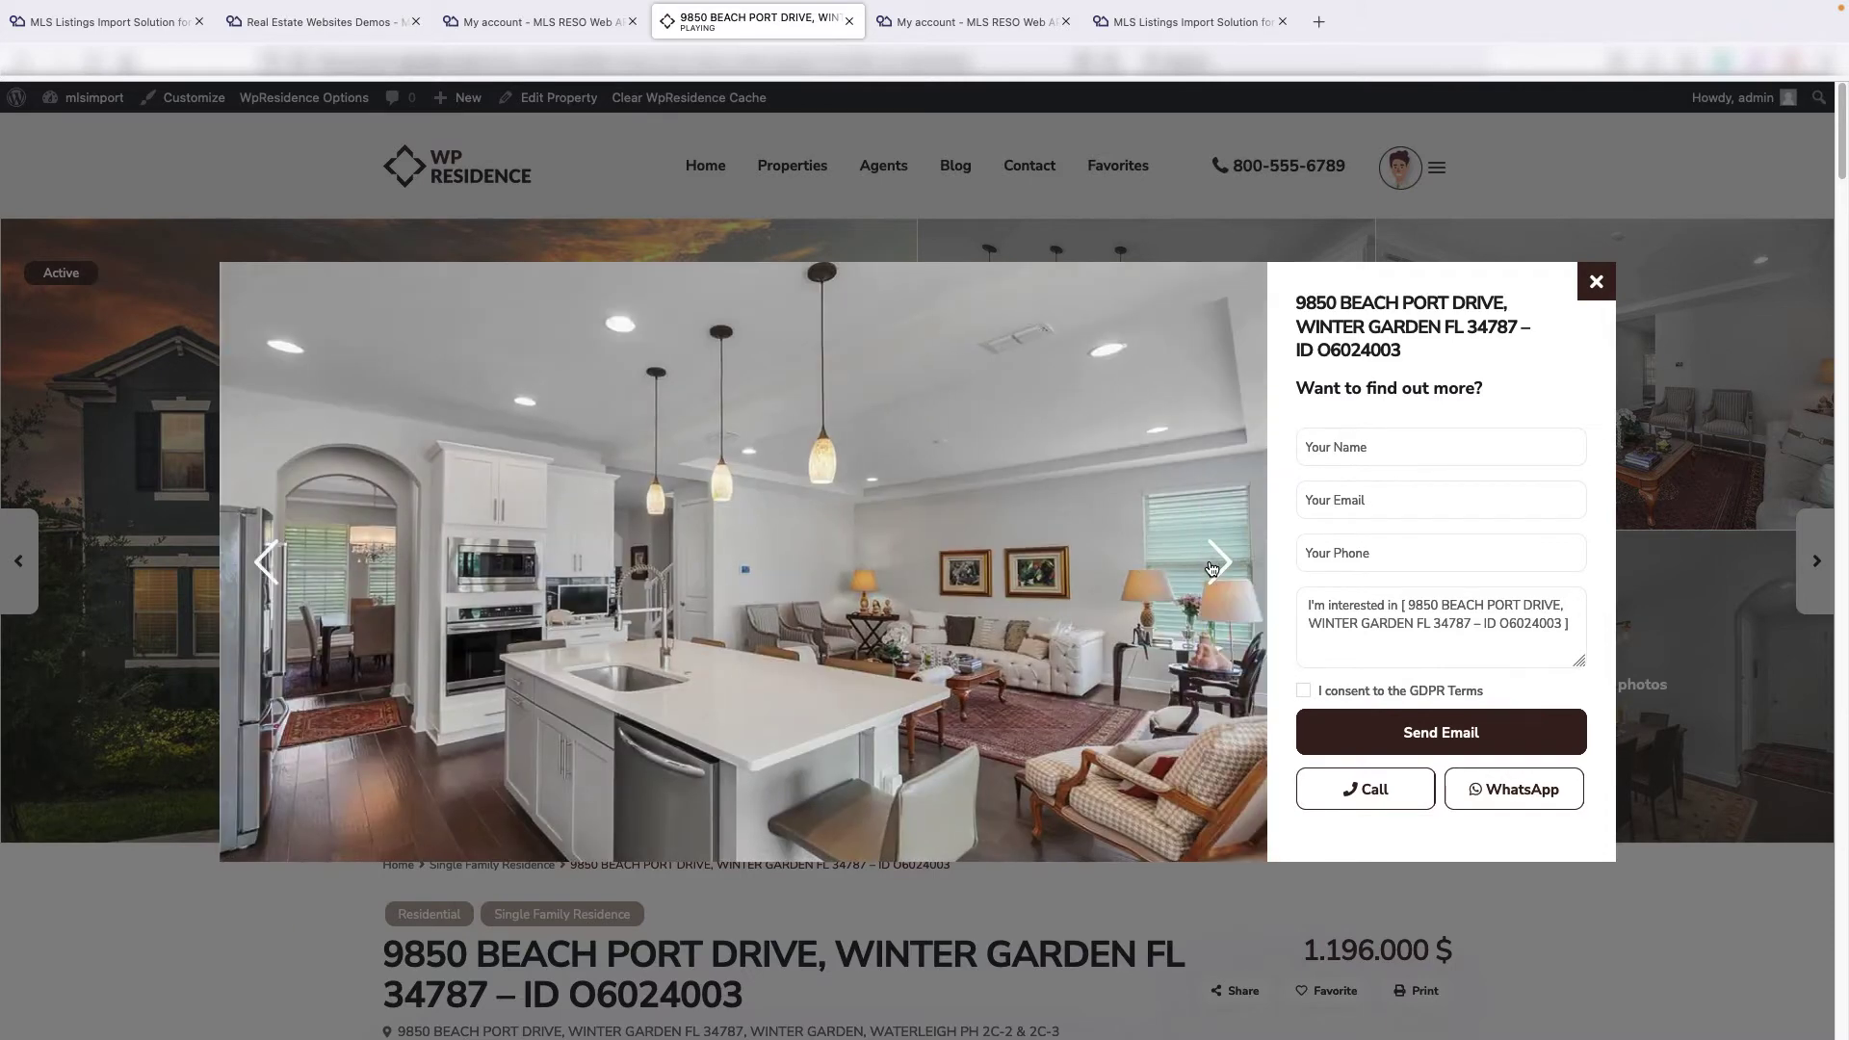
{"action": "left_click", "coordinate": [1215, 567]}
{"action": "left_click", "coordinate": [1216, 567]}
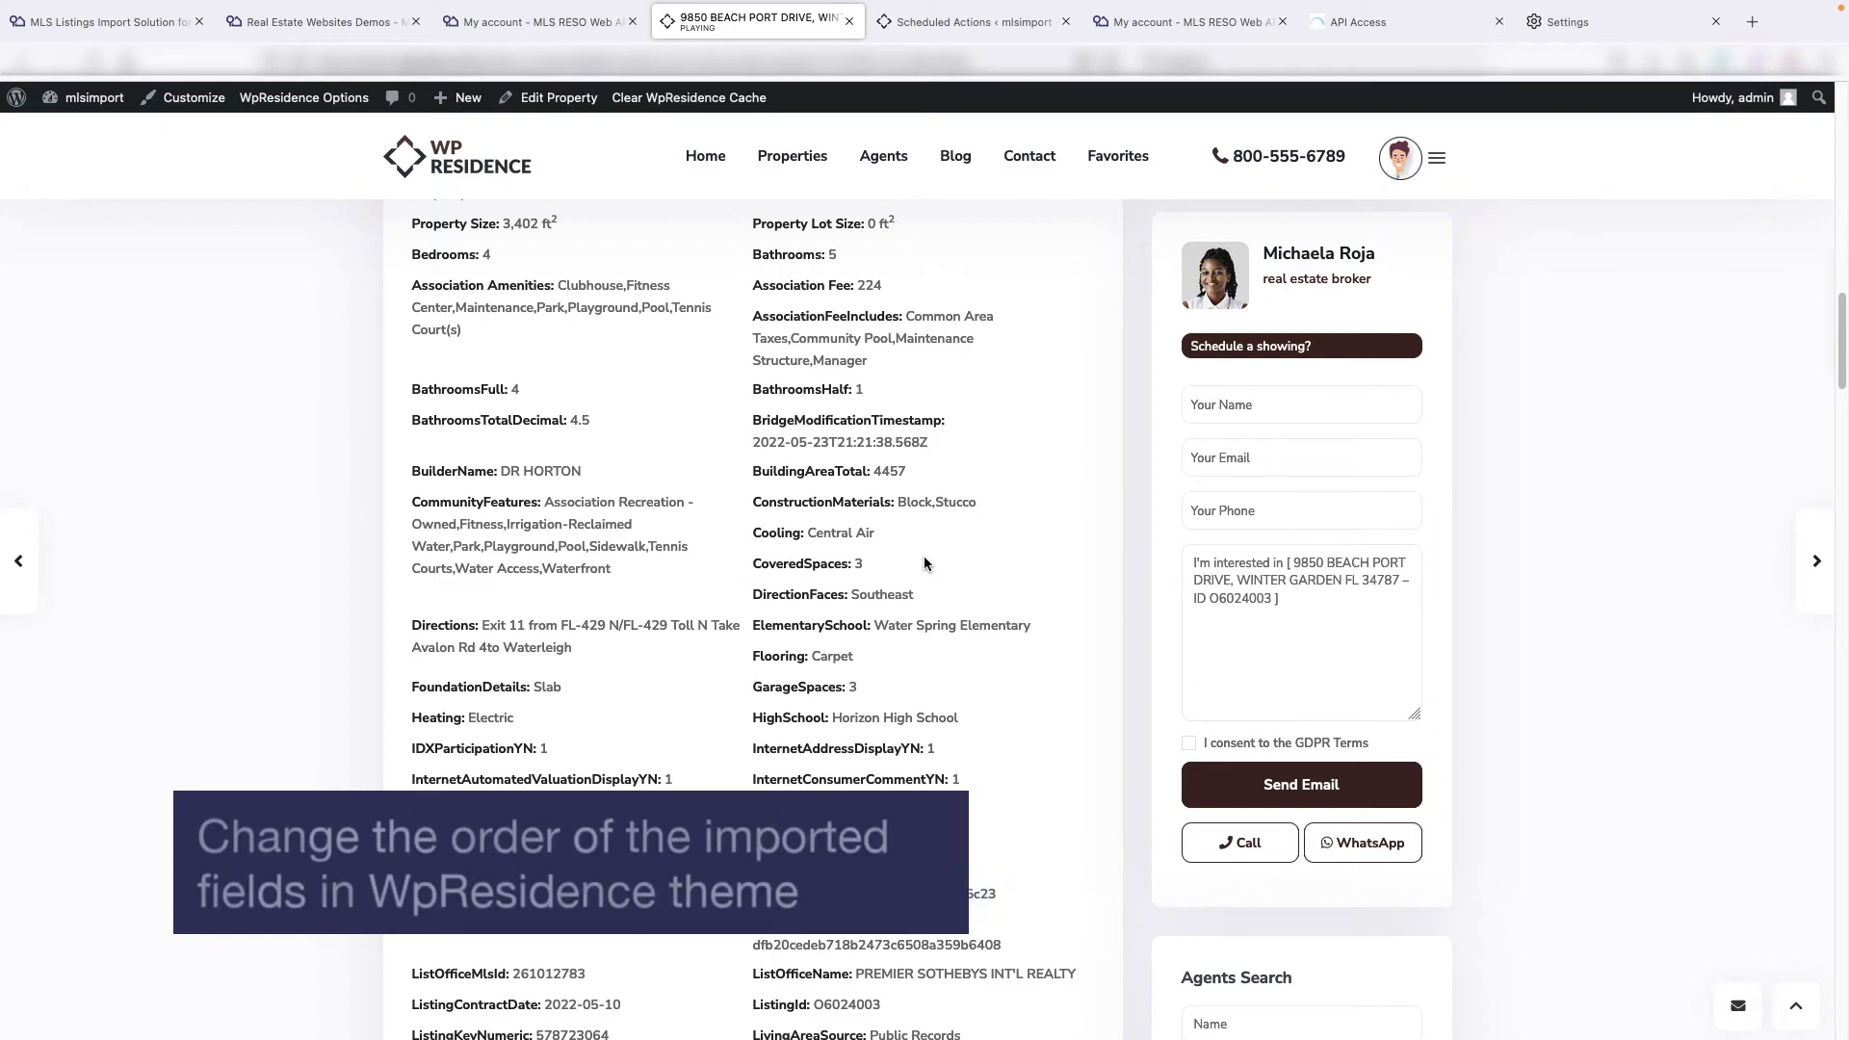
Examine the imported MLS fields in the Details section of the listing
{"action": "scroll", "coordinate": [922, 557], "scroll_direction": "down", "scroll_amount": 9}
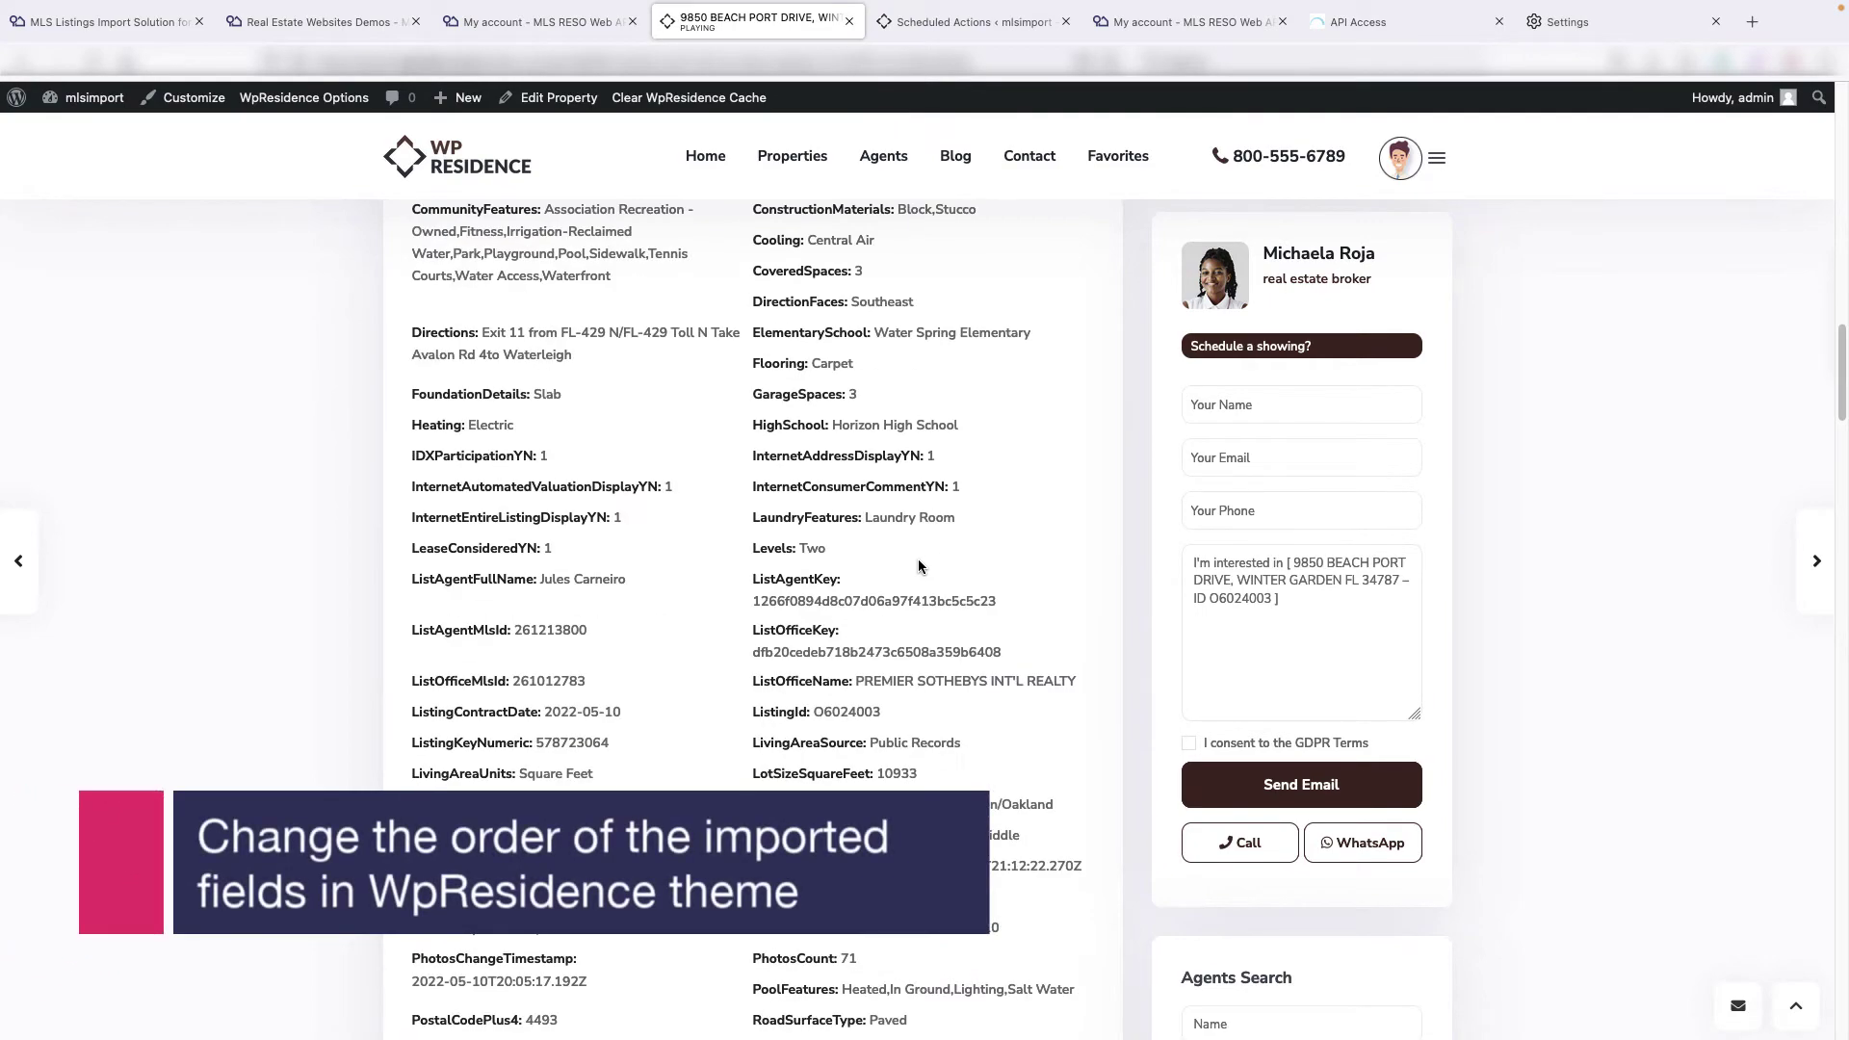
{"action": "scroll", "coordinate": [918, 561], "scroll_direction": "down", "scroll_amount": 8}
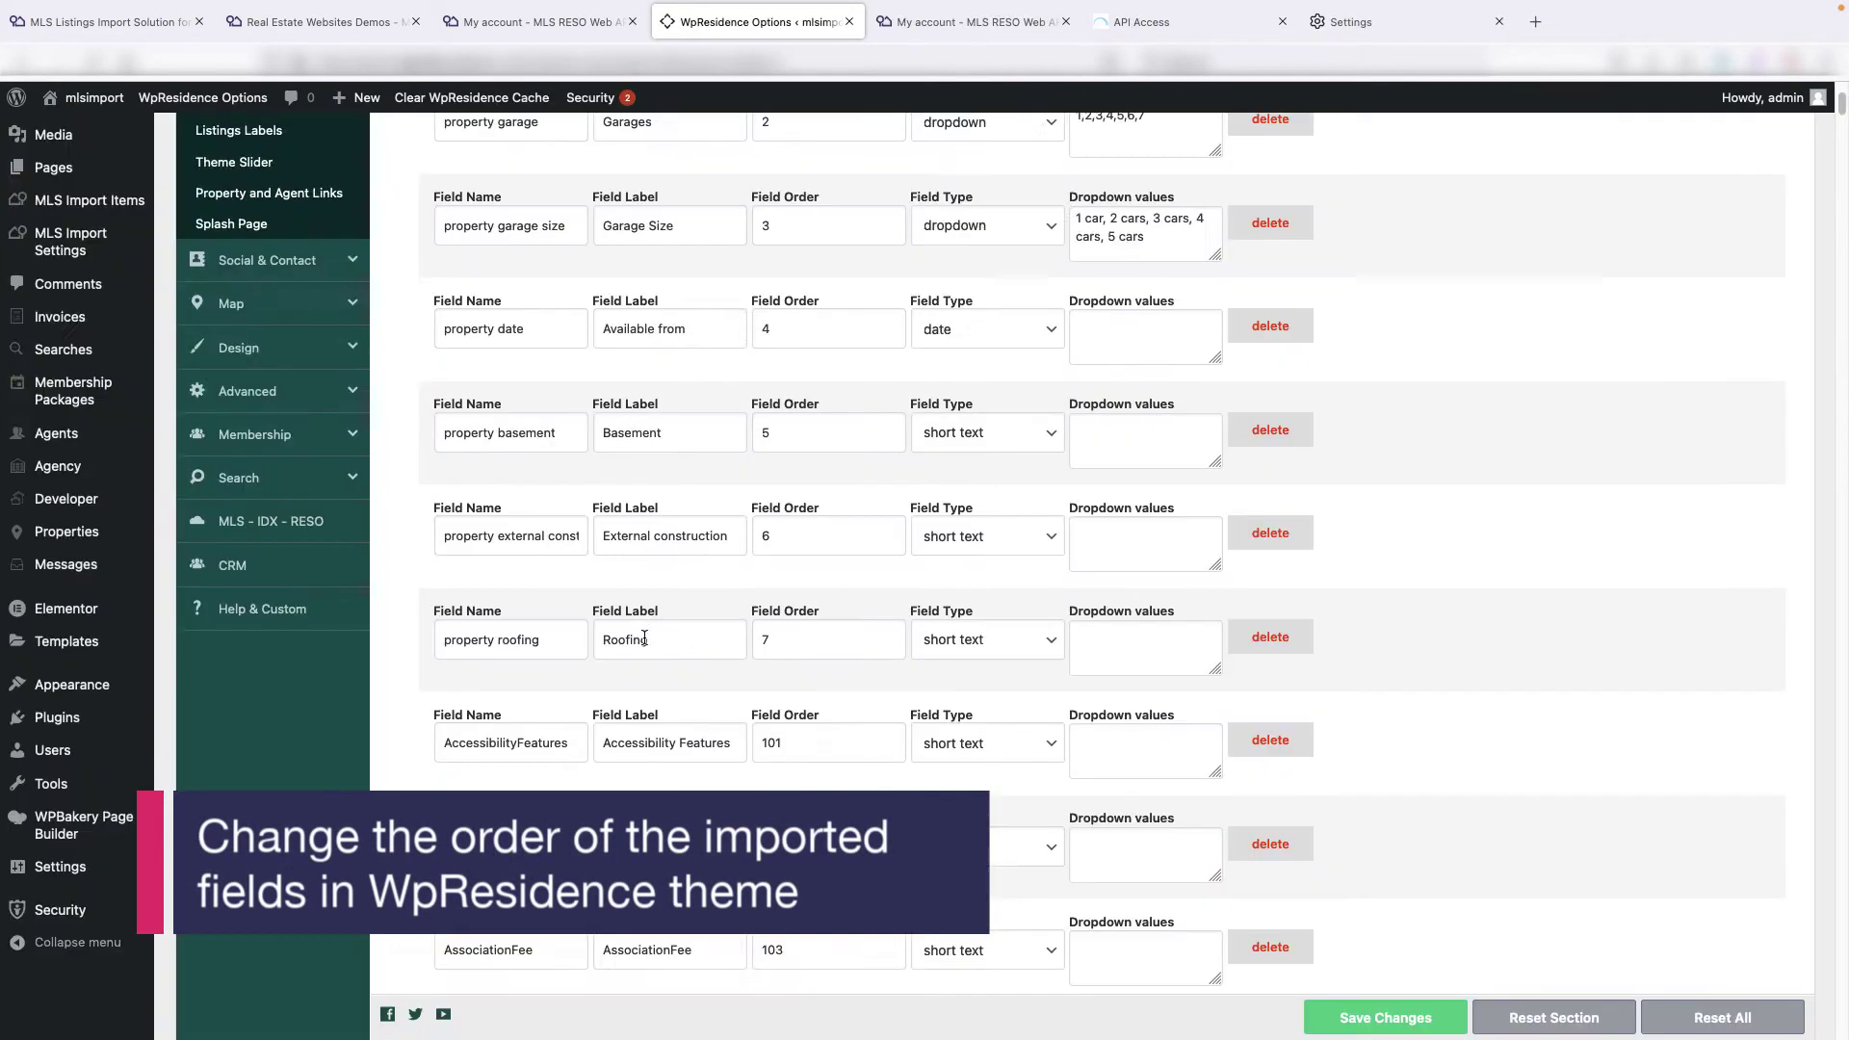
Set the field order of the AssociationAmenities custom field to 1
{"action": "scroll", "coordinate": [644, 638], "scroll_direction": "down", "scroll_amount": 3}
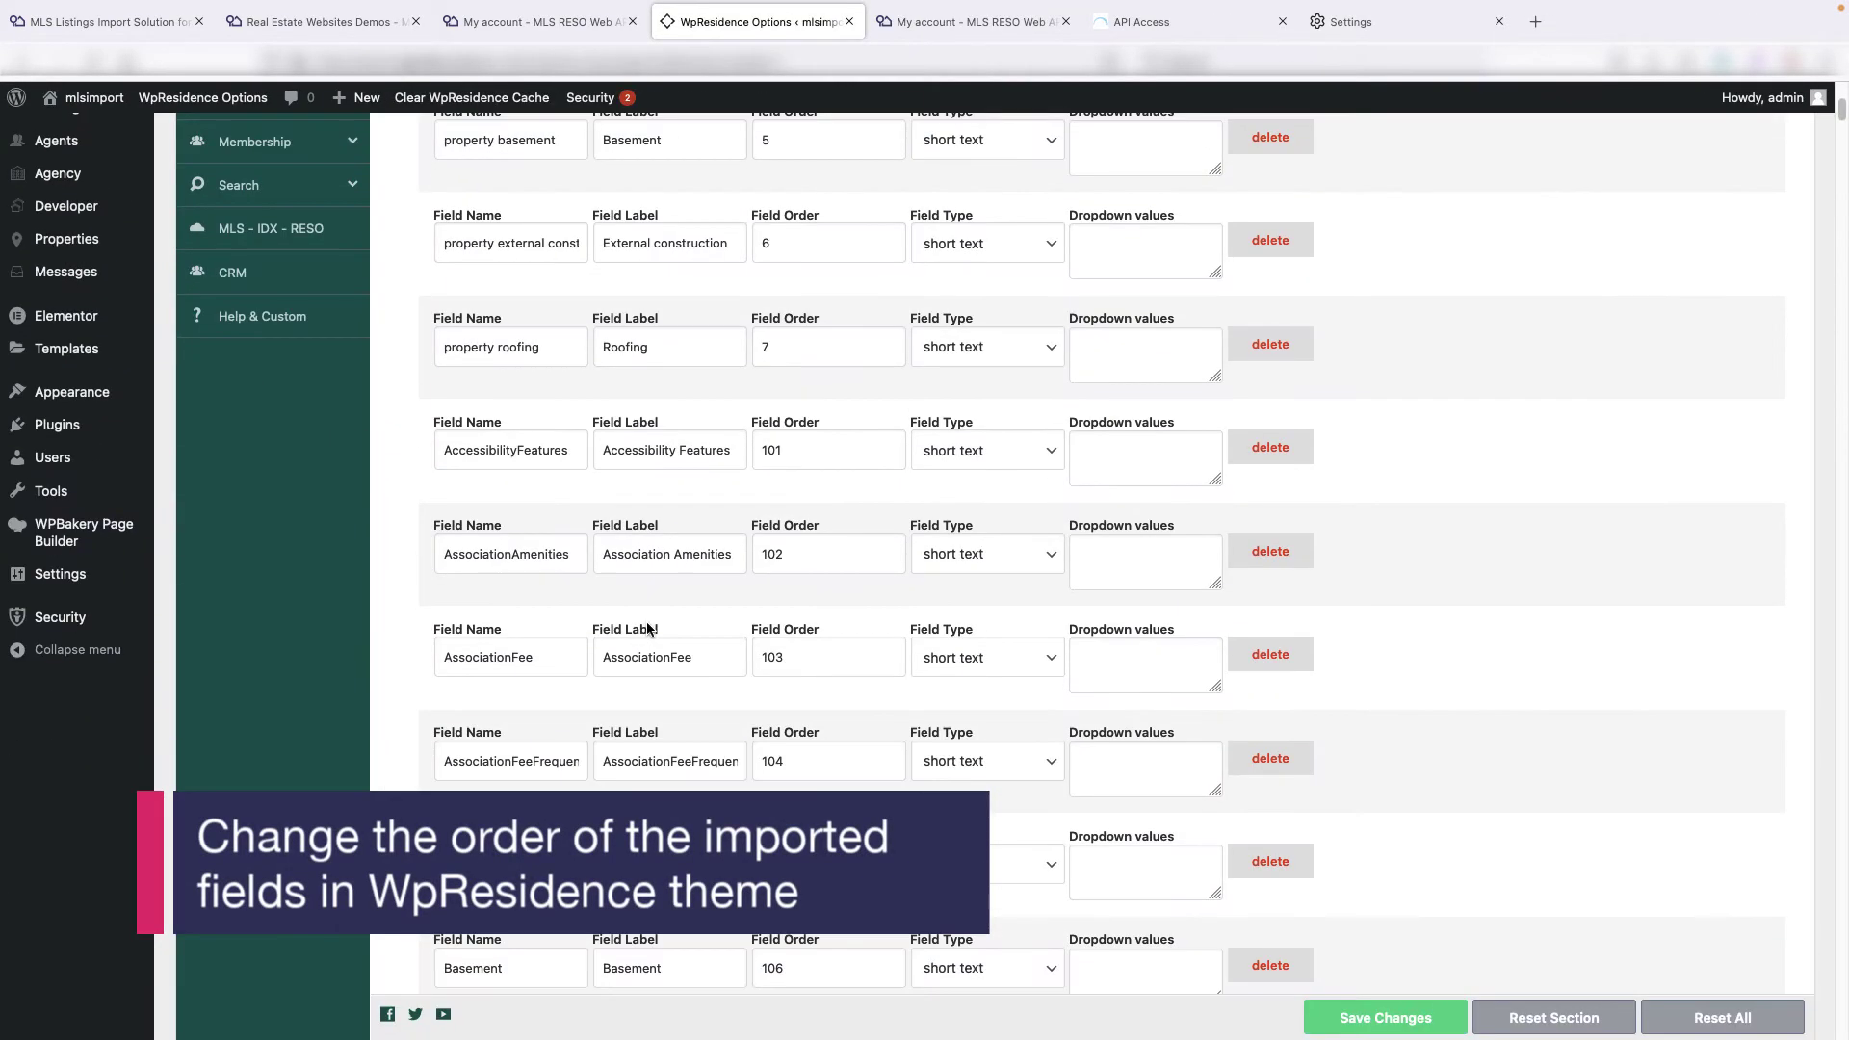
{"action": "double_click", "coordinate": [777, 555]}
{"action": "type", "text": "1"}
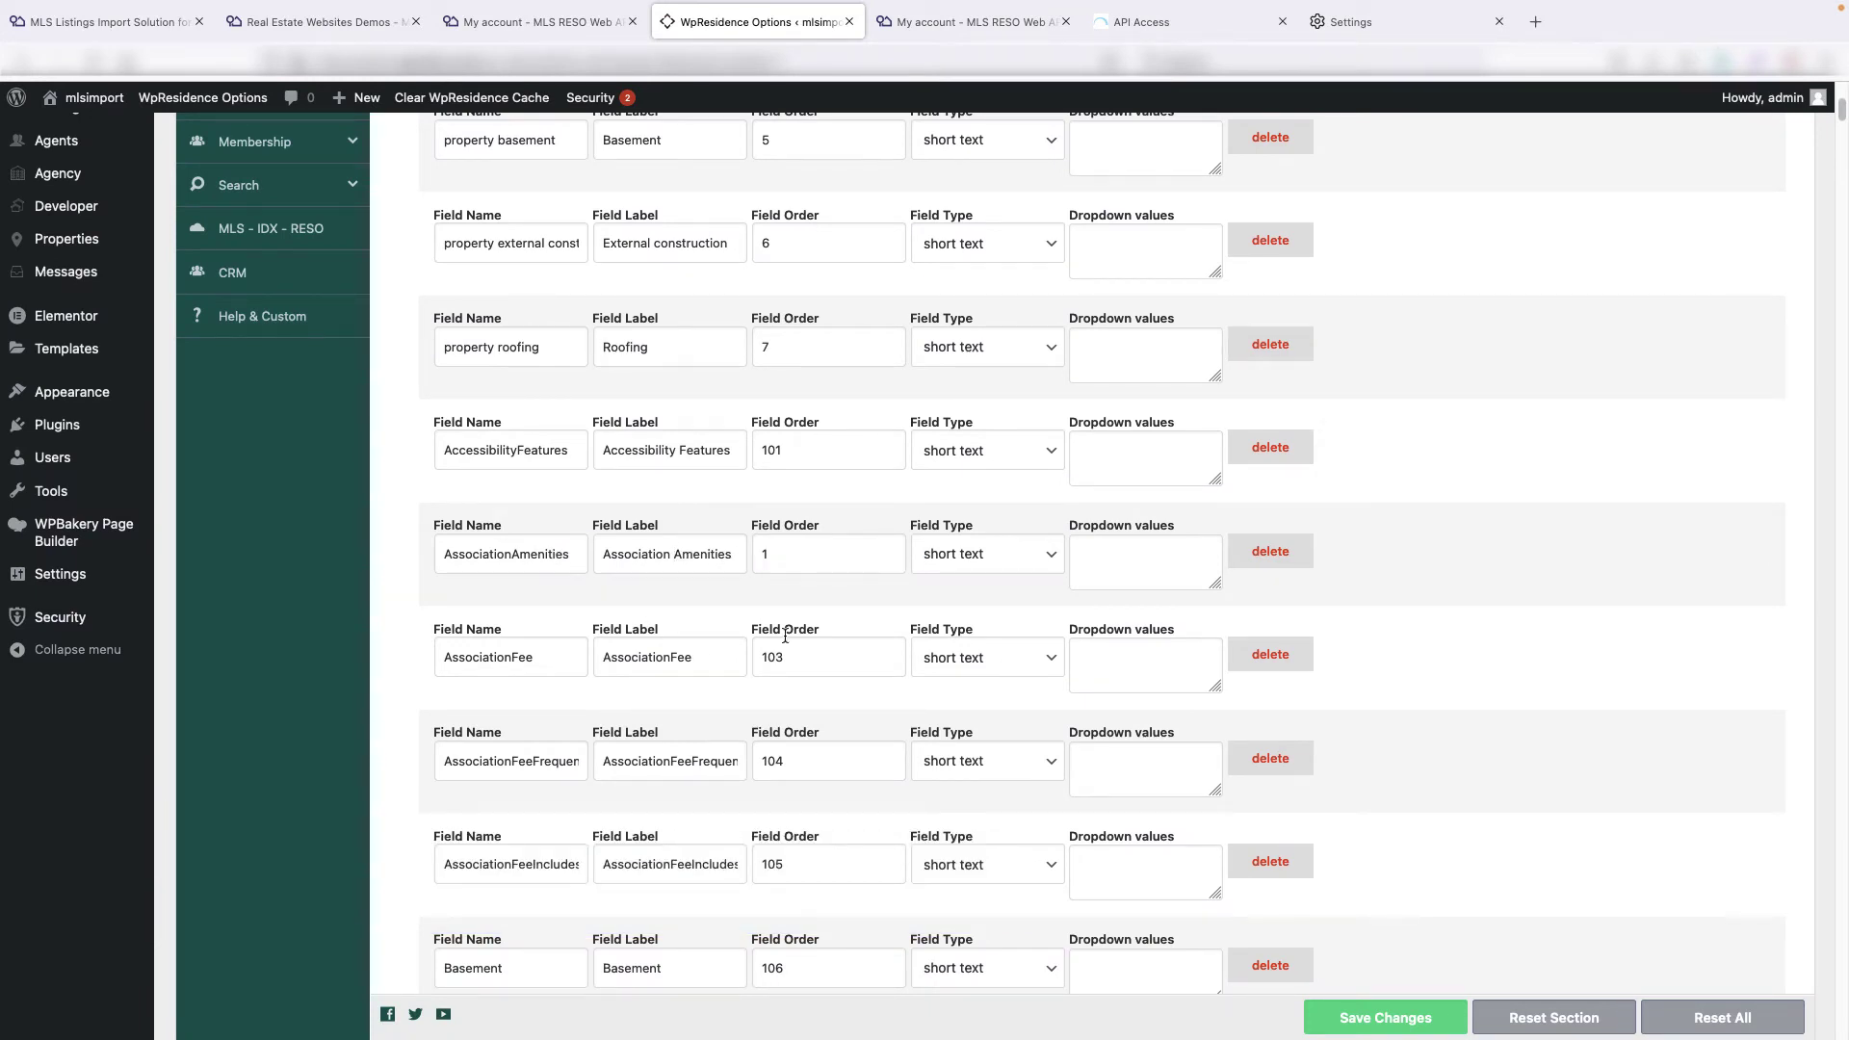
Relabel the AssociationFee custom field as "Association Fee" and delete the association fee frequency field
{"action": "left_click", "coordinate": [669, 656]}
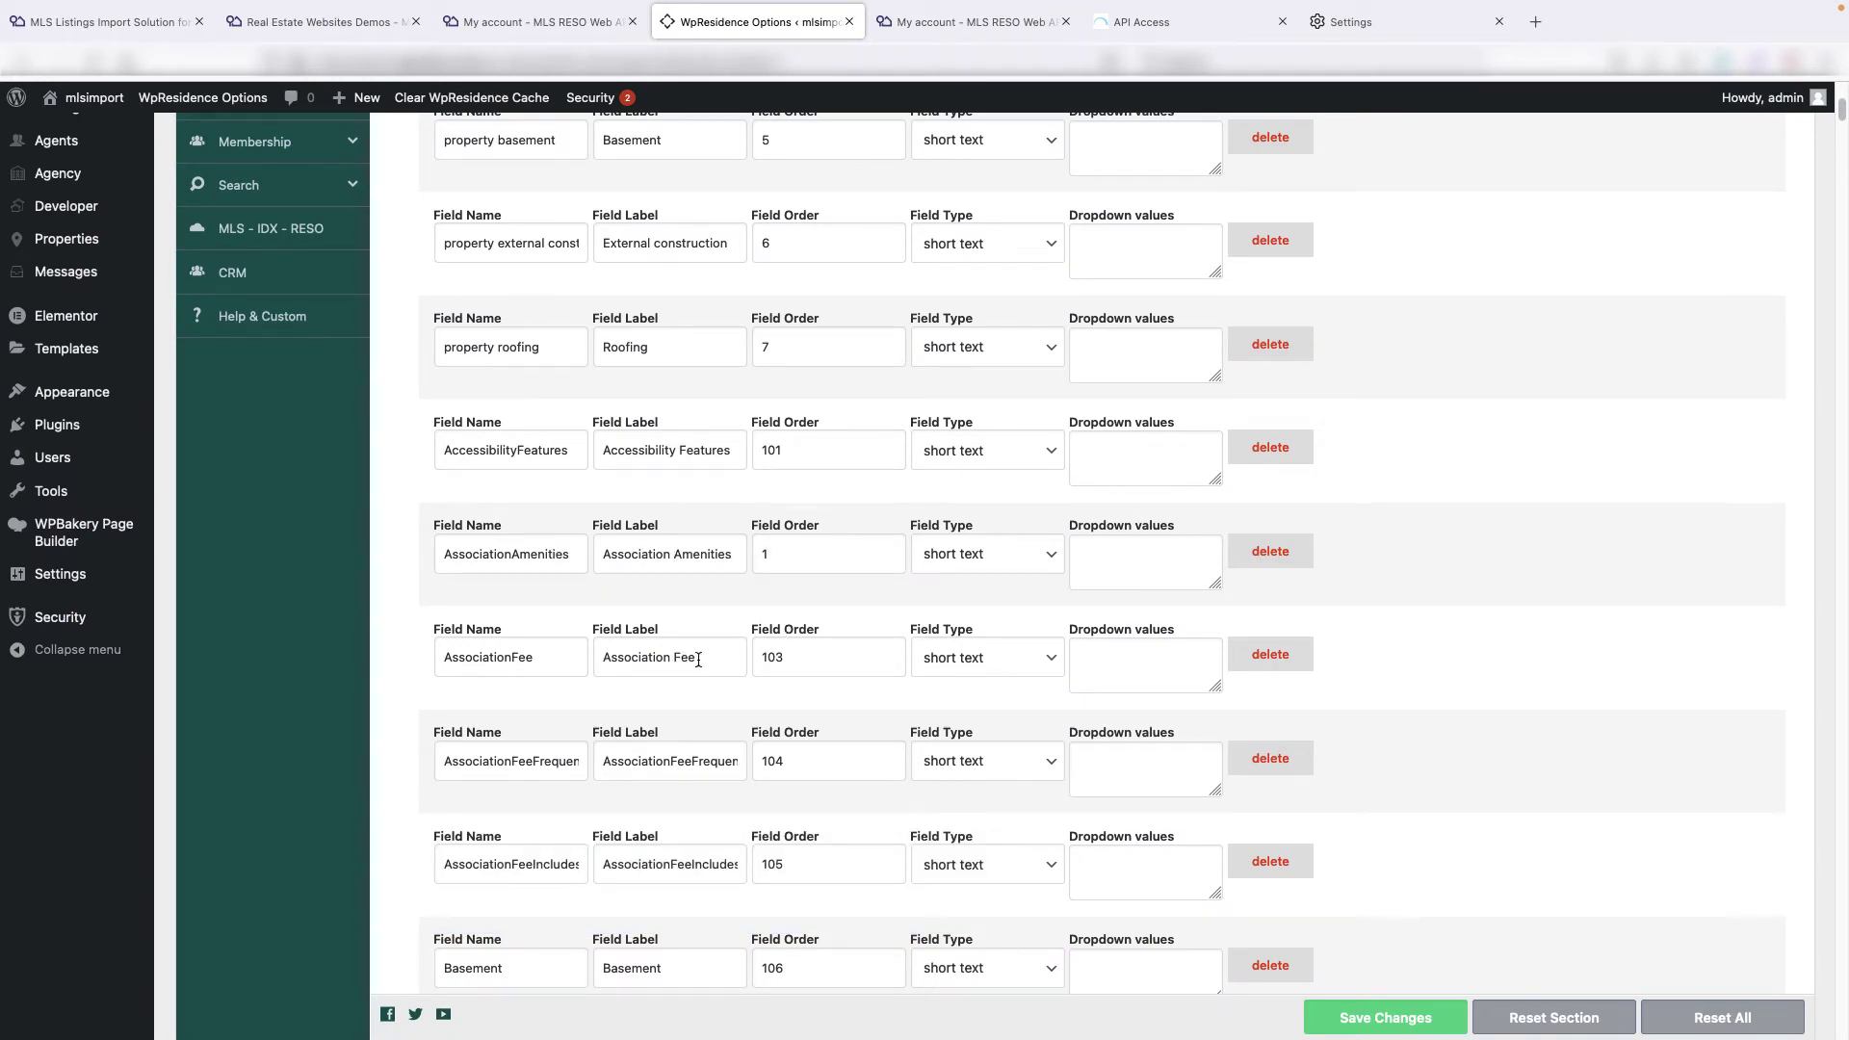
{"action": "left_click", "coordinate": [1256, 761]}
{"action": "scroll", "coordinate": [788, 626], "scroll_direction": "up", "scroll_amount": 5}
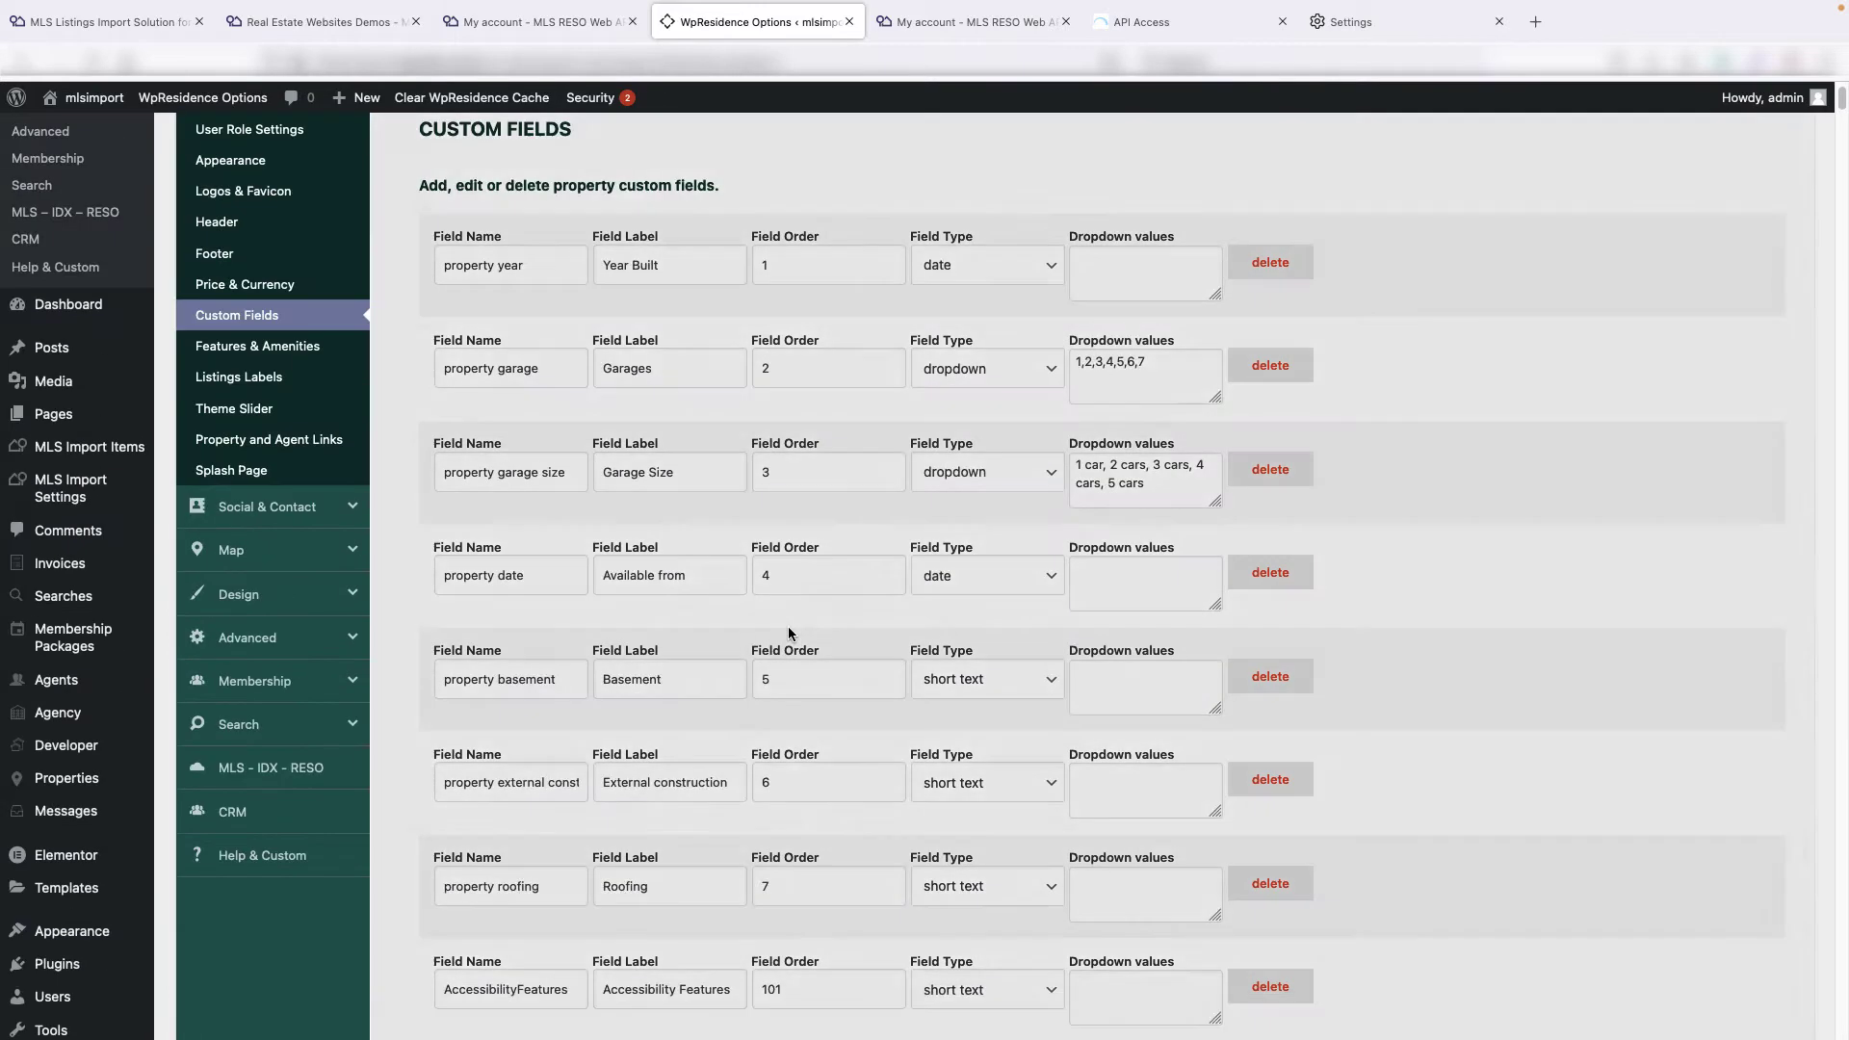
{"action": "scroll", "coordinate": [788, 633], "scroll_direction": "up", "scroll_amount": 2}
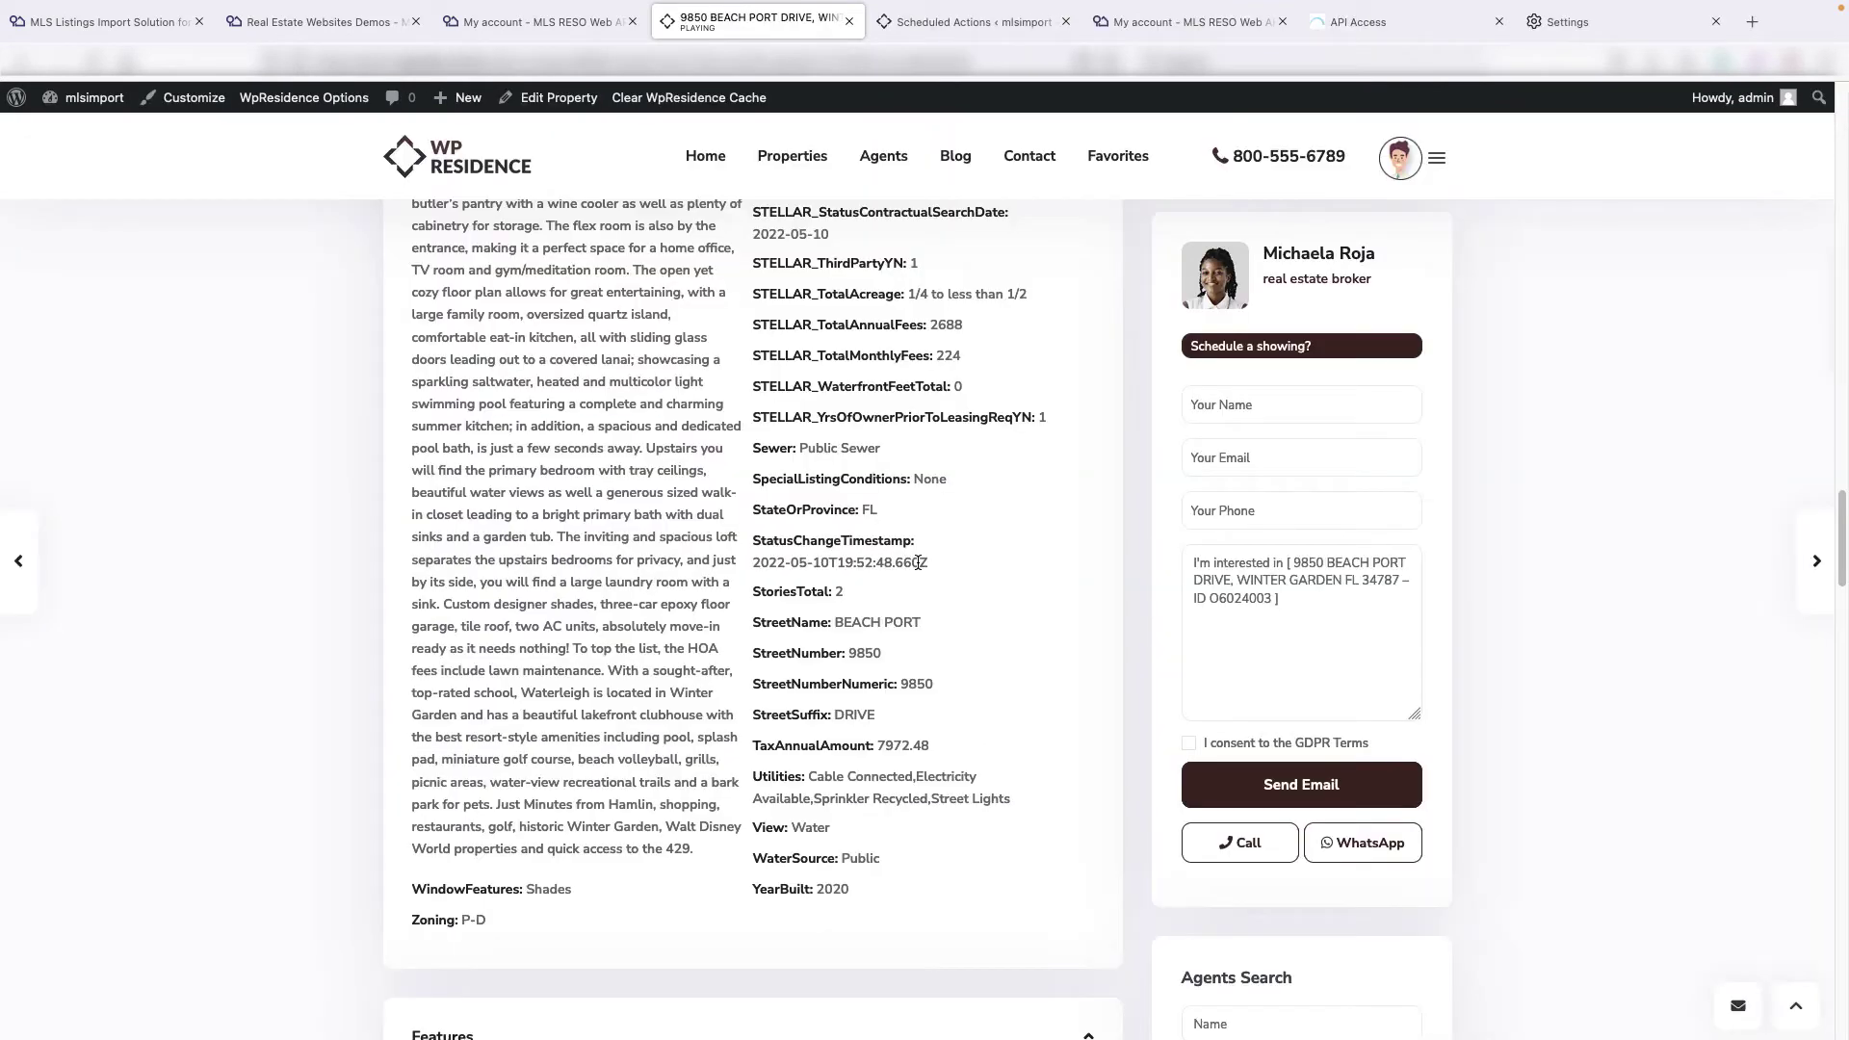
Examine the rest of the imported listing, from the remaining details and features through map, virtual tour and payment calculator to similar listings
{"action": "scroll", "coordinate": [918, 563], "scroll_direction": "down", "scroll_amount": 12}
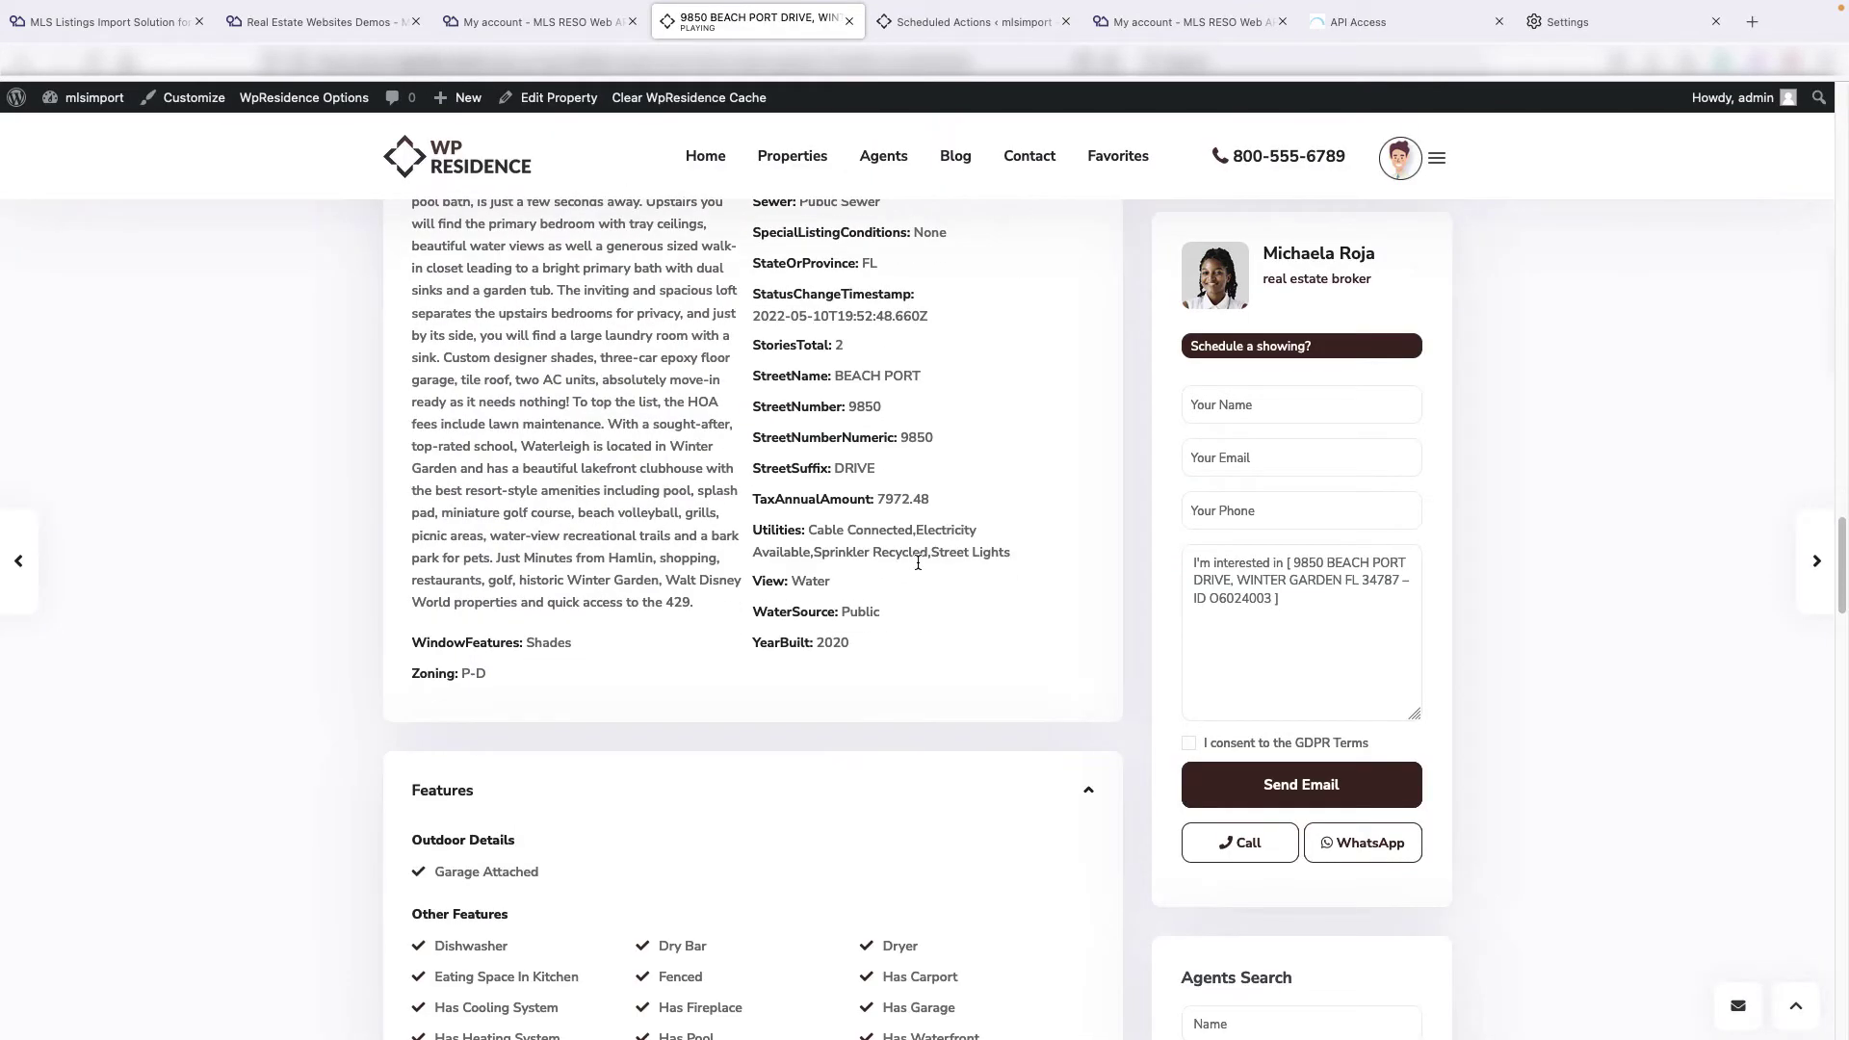
{"action": "scroll", "coordinate": [318, 632], "scroll_direction": "down", "scroll_amount": 5}
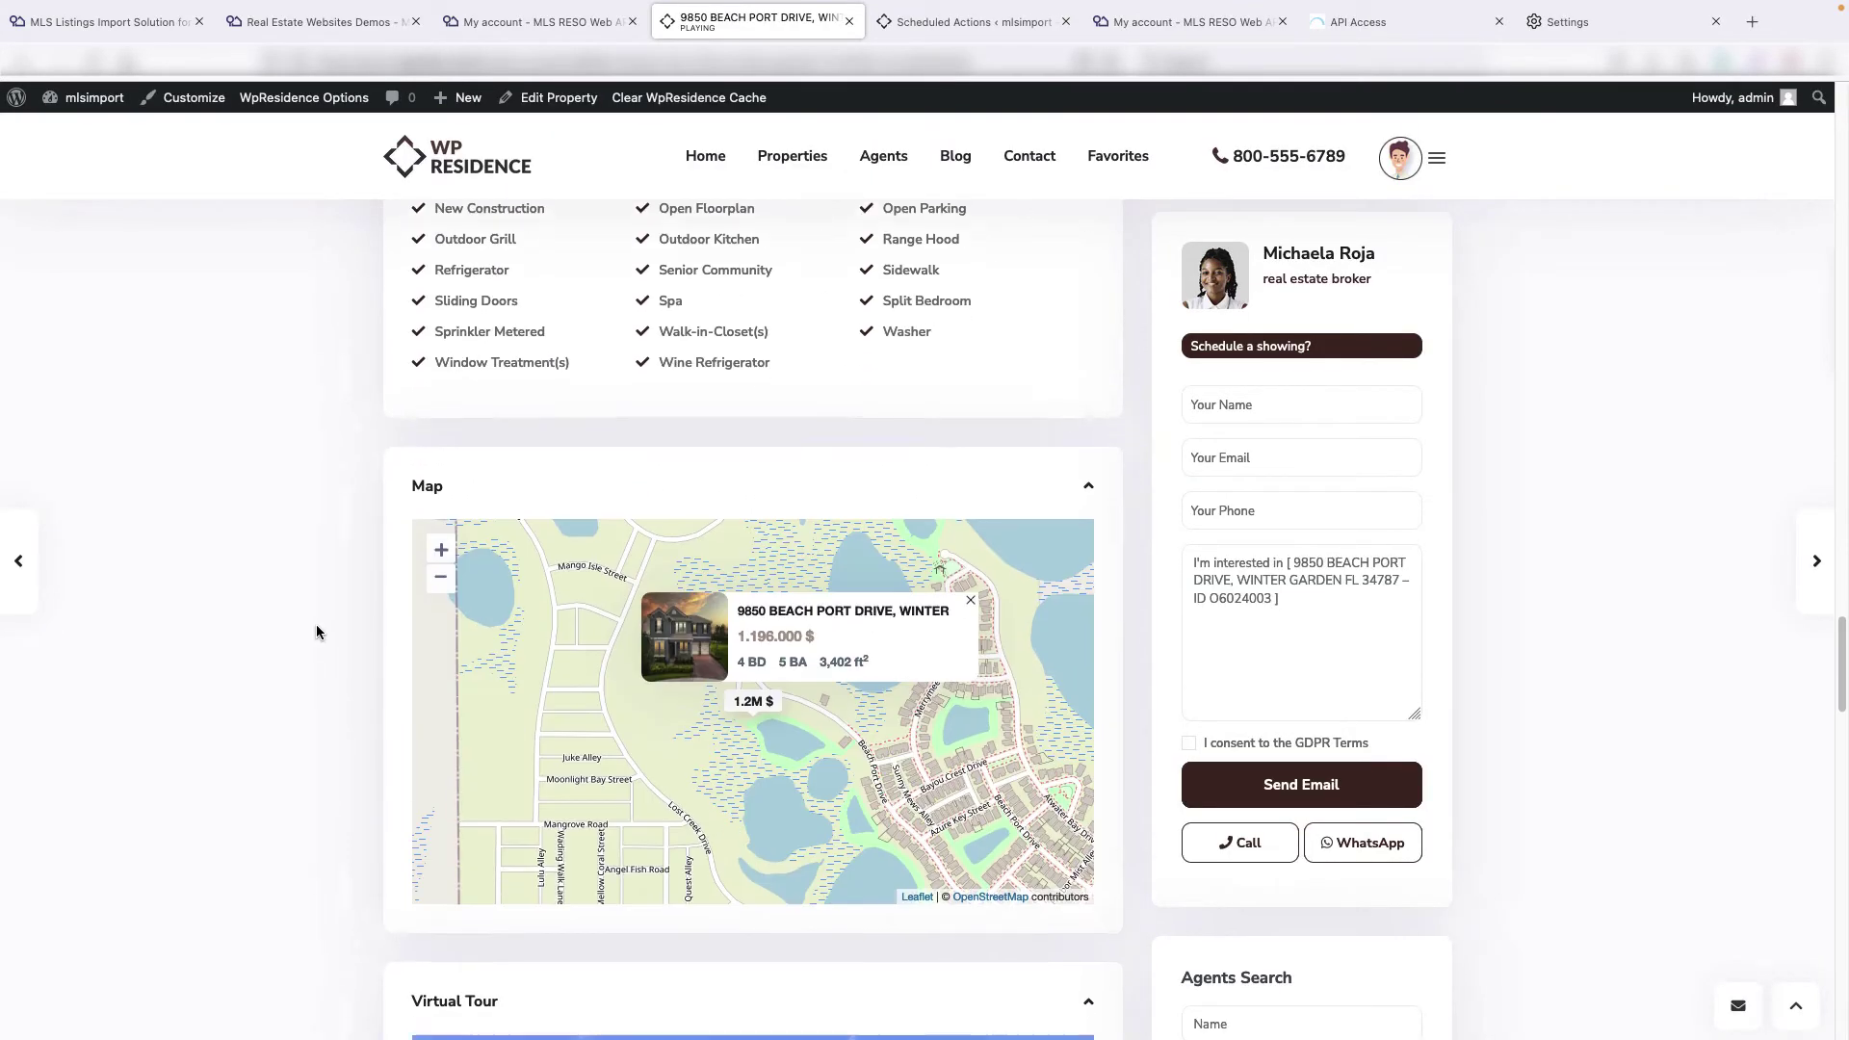
{"action": "scroll", "coordinate": [318, 631], "scroll_direction": "down", "scroll_amount": 1}
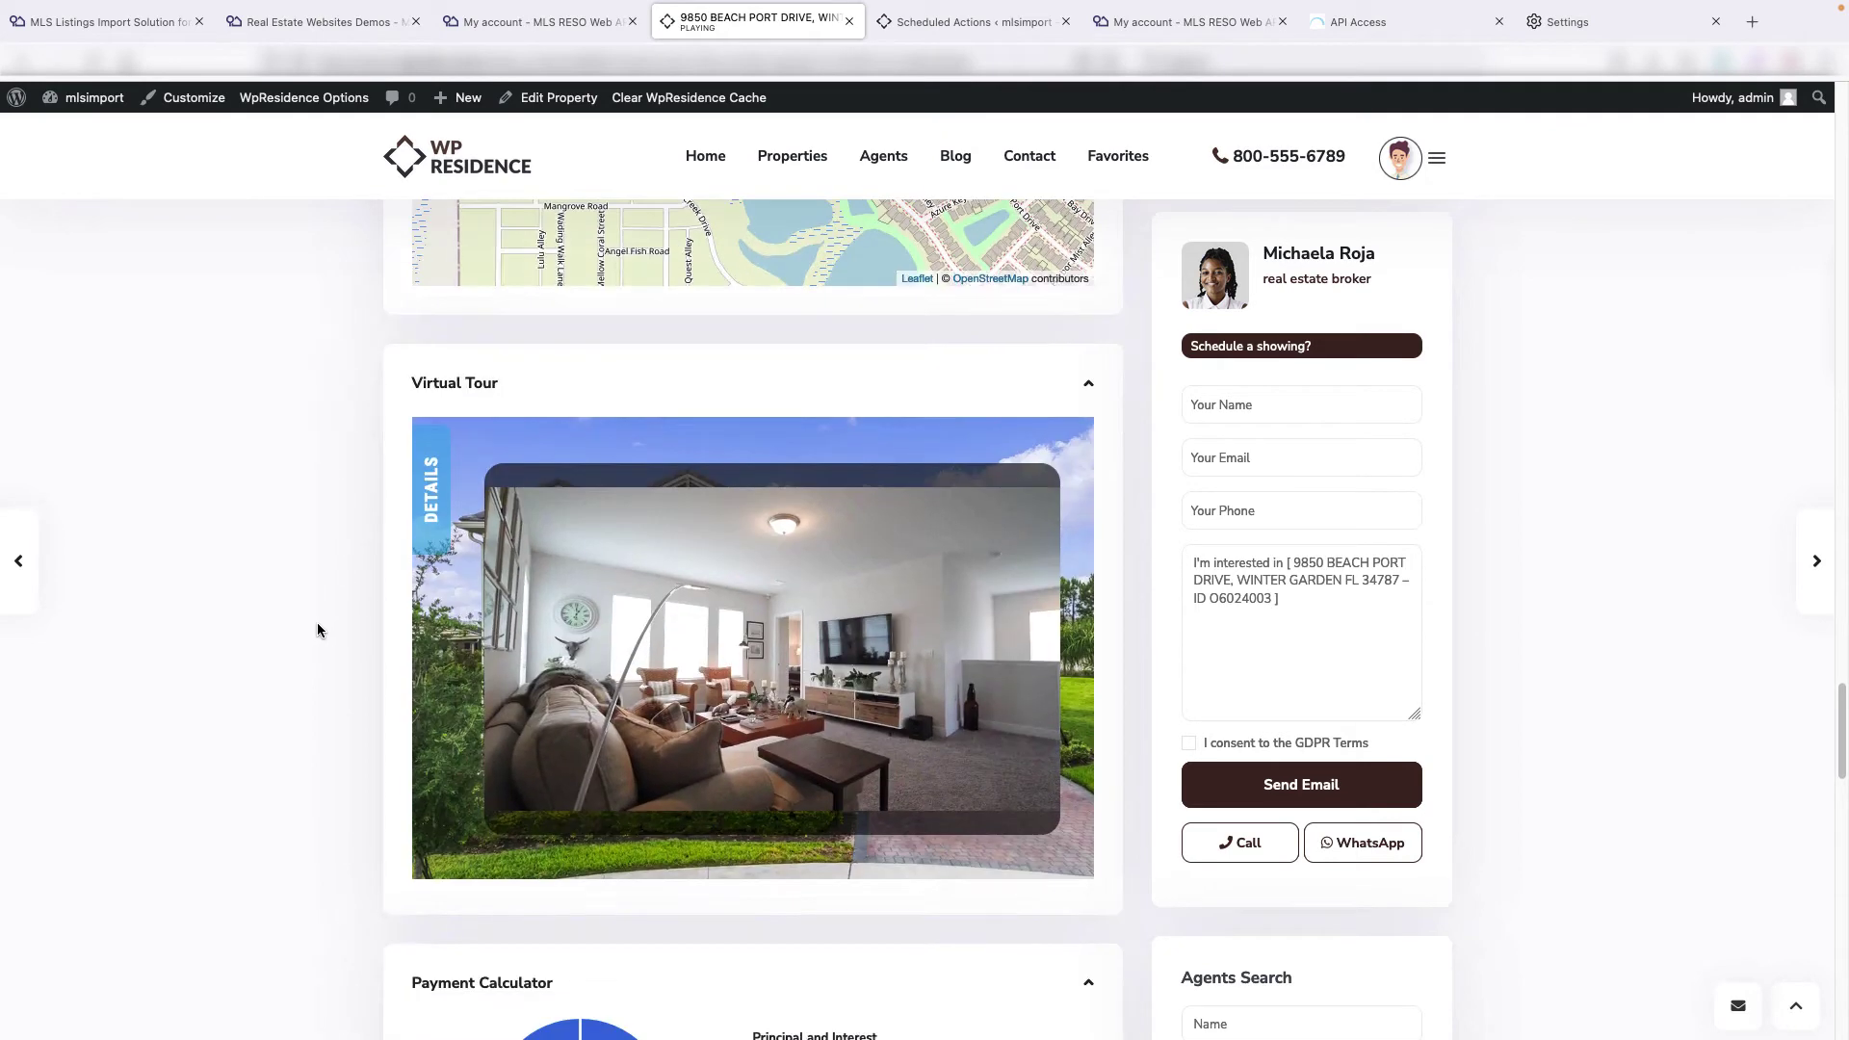
{"action": "mouse_move", "coordinate": [597, 605]}
{"action": "scroll", "coordinate": [603, 622], "scroll_direction": "down", "scroll_amount": 9}
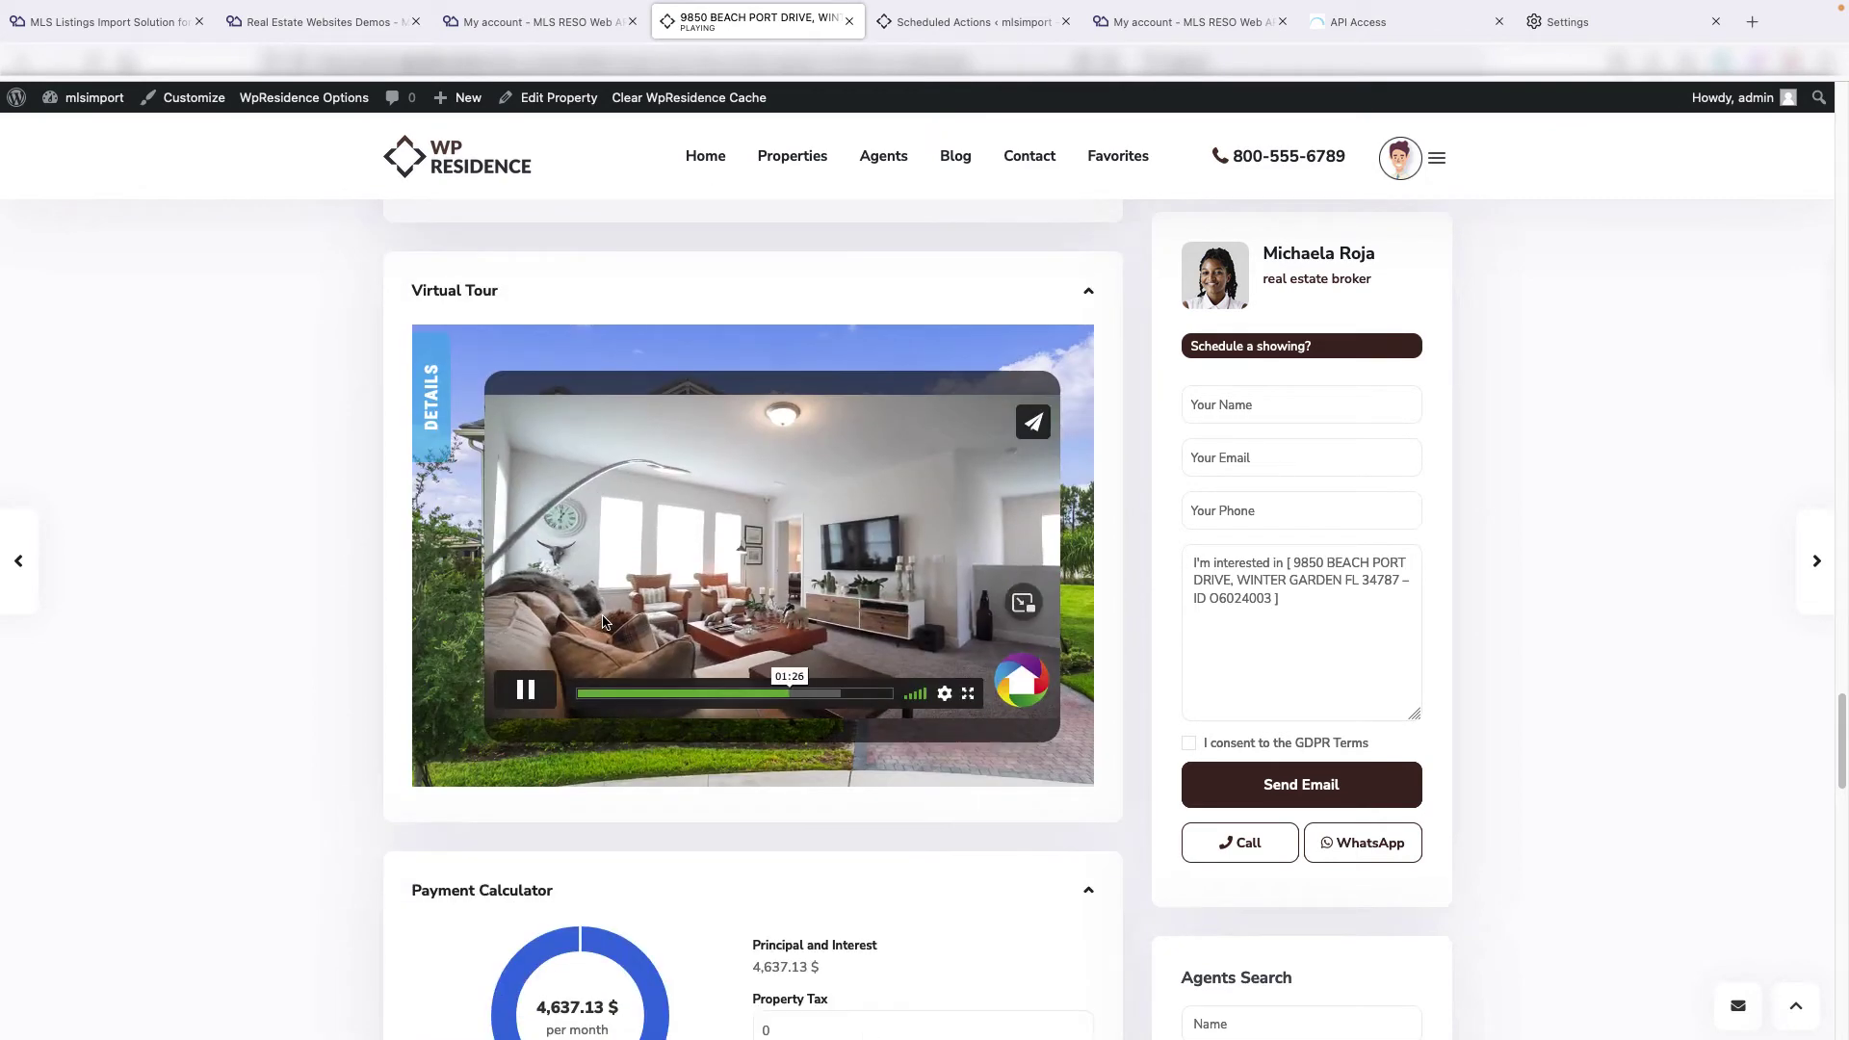
{"action": "scroll", "coordinate": [602, 624], "scroll_direction": "down", "scroll_amount": 5}
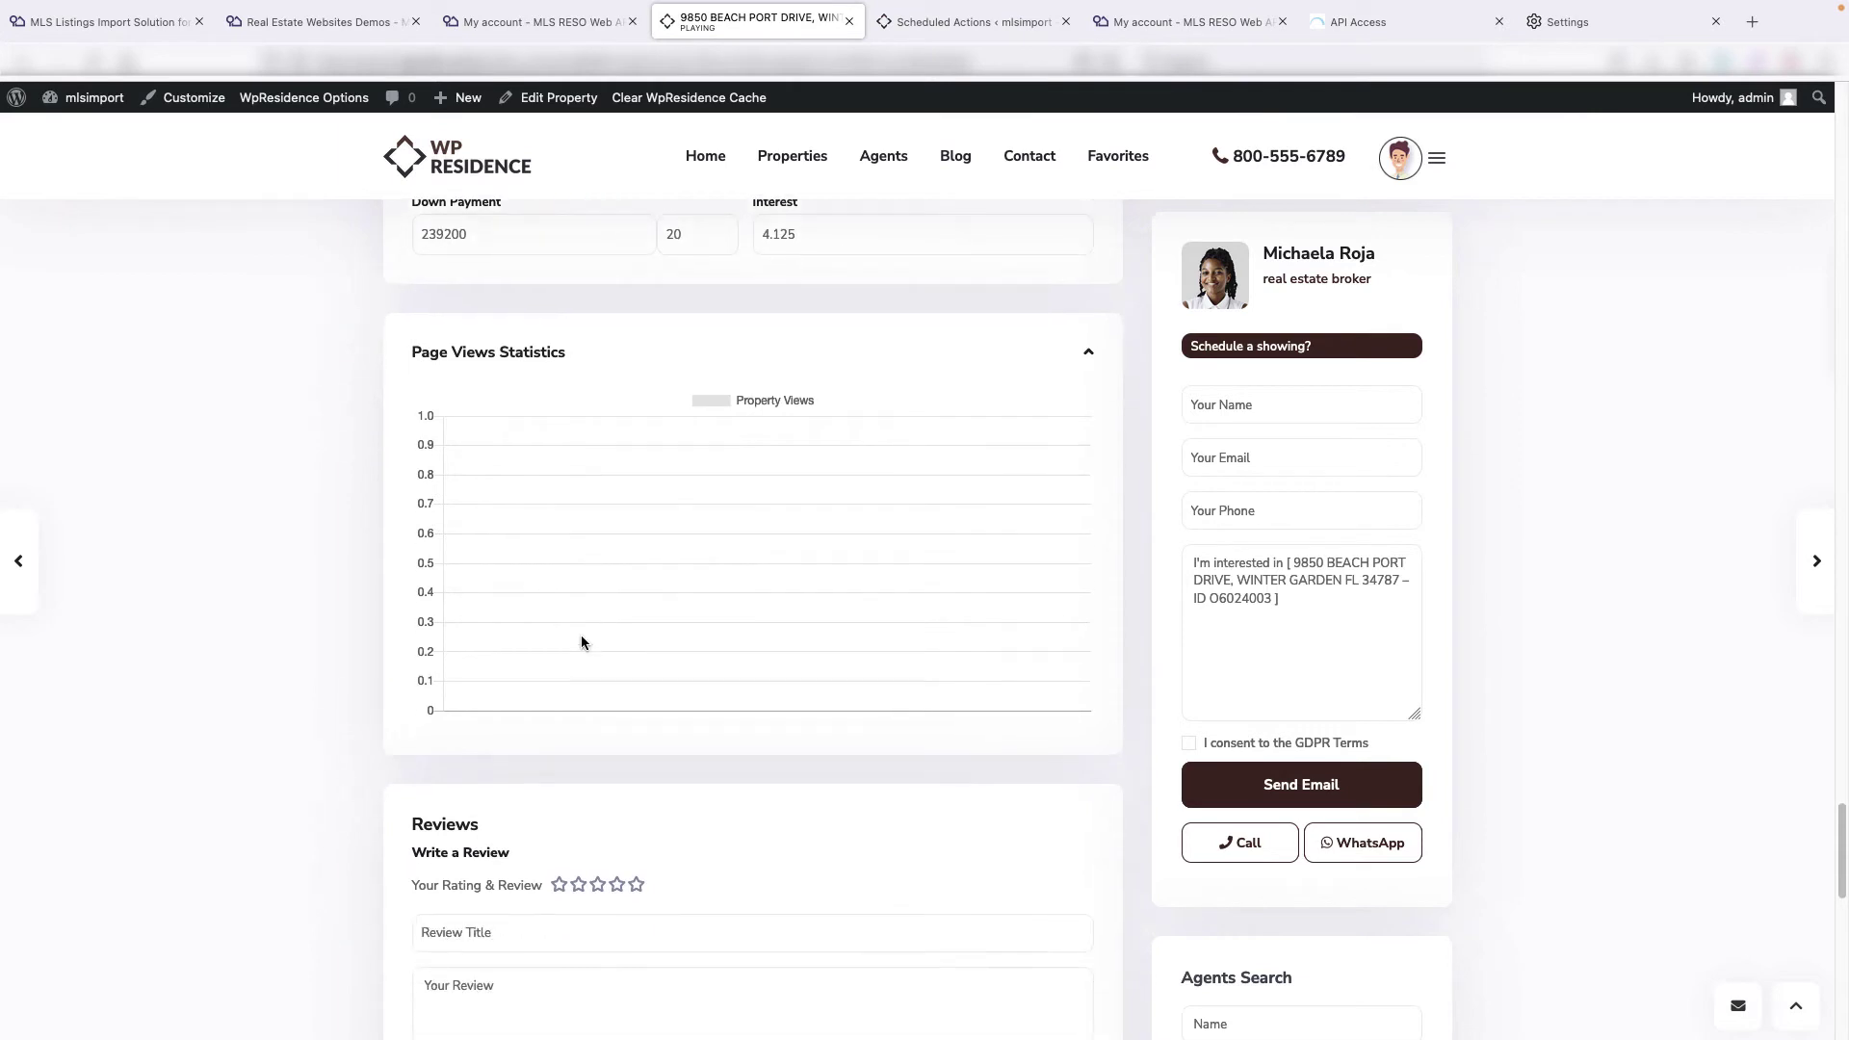
{"action": "scroll", "coordinate": [582, 637], "scroll_direction": "down", "scroll_amount": 6}
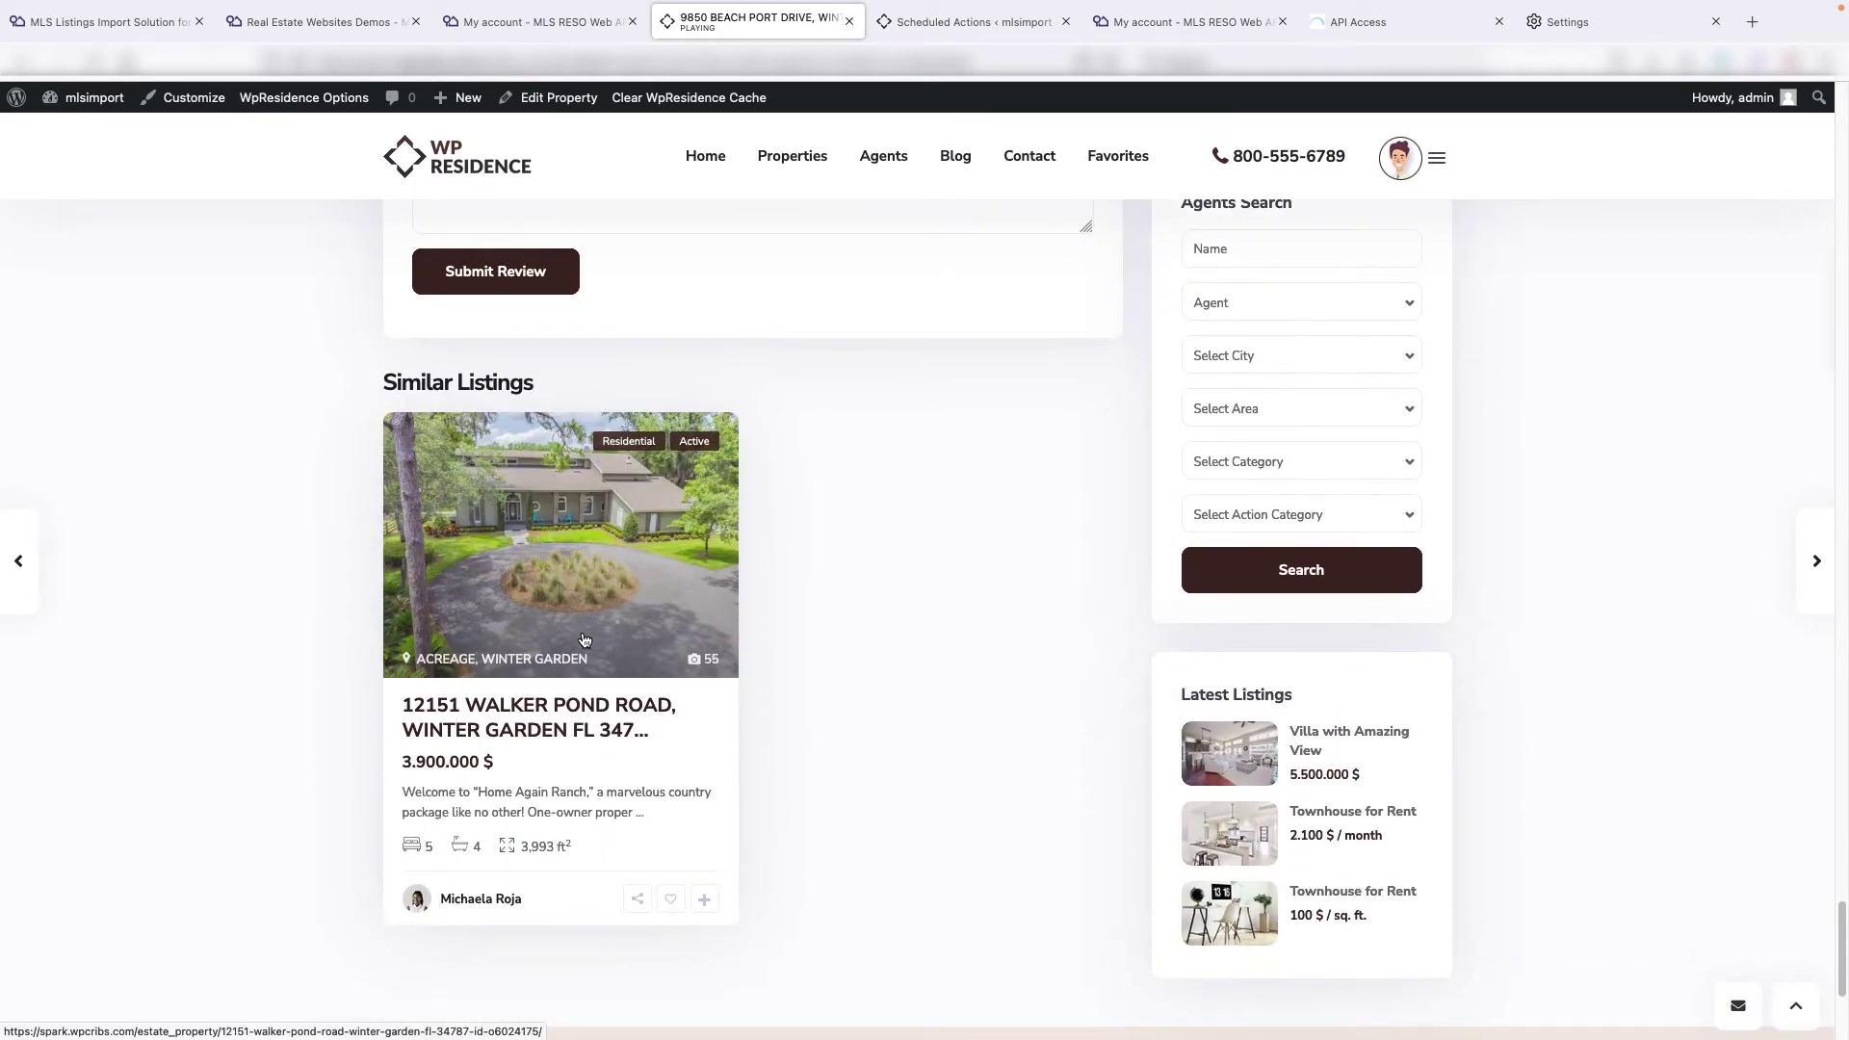
{"action": "scroll", "coordinate": [584, 639], "scroll_direction": "down", "scroll_amount": 3}
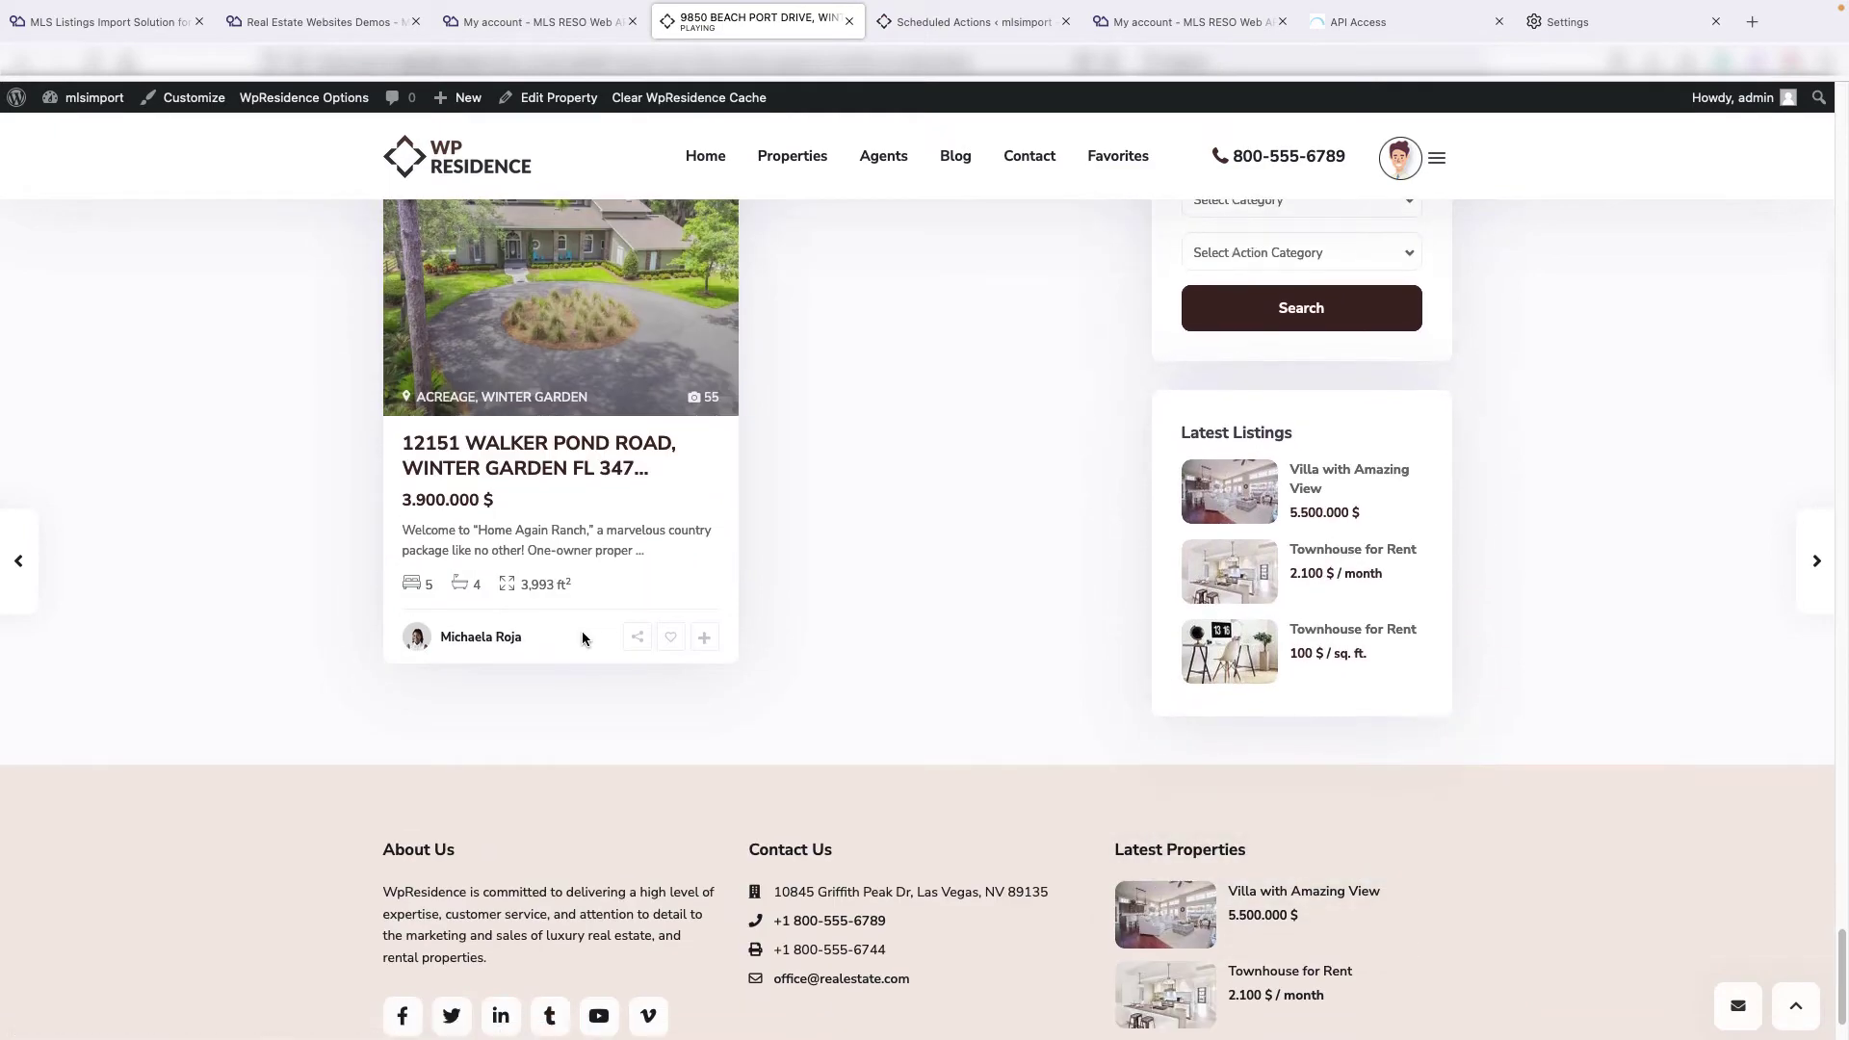
{"action": "scroll", "coordinate": [607, 666], "scroll_direction": "up", "scroll_amount": 15}
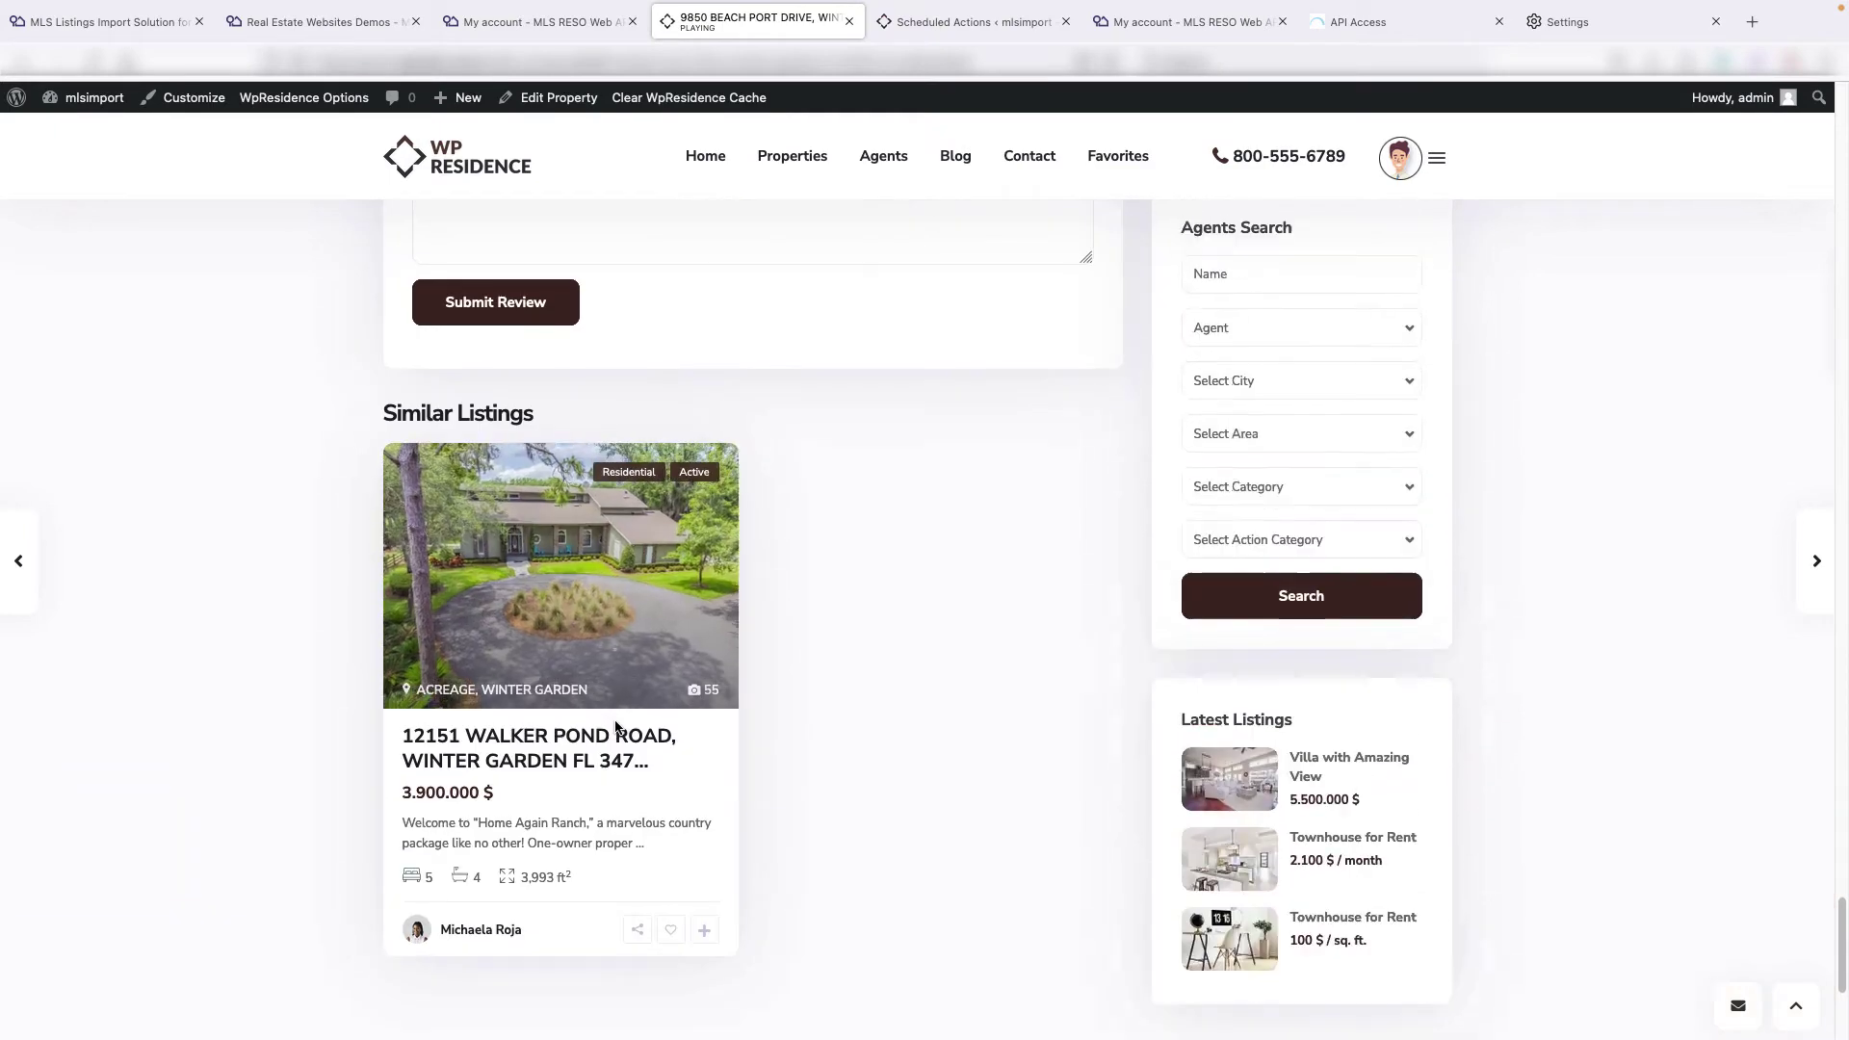
{"action": "scroll", "coordinate": [615, 727], "scroll_direction": "up", "scroll_amount": 10}
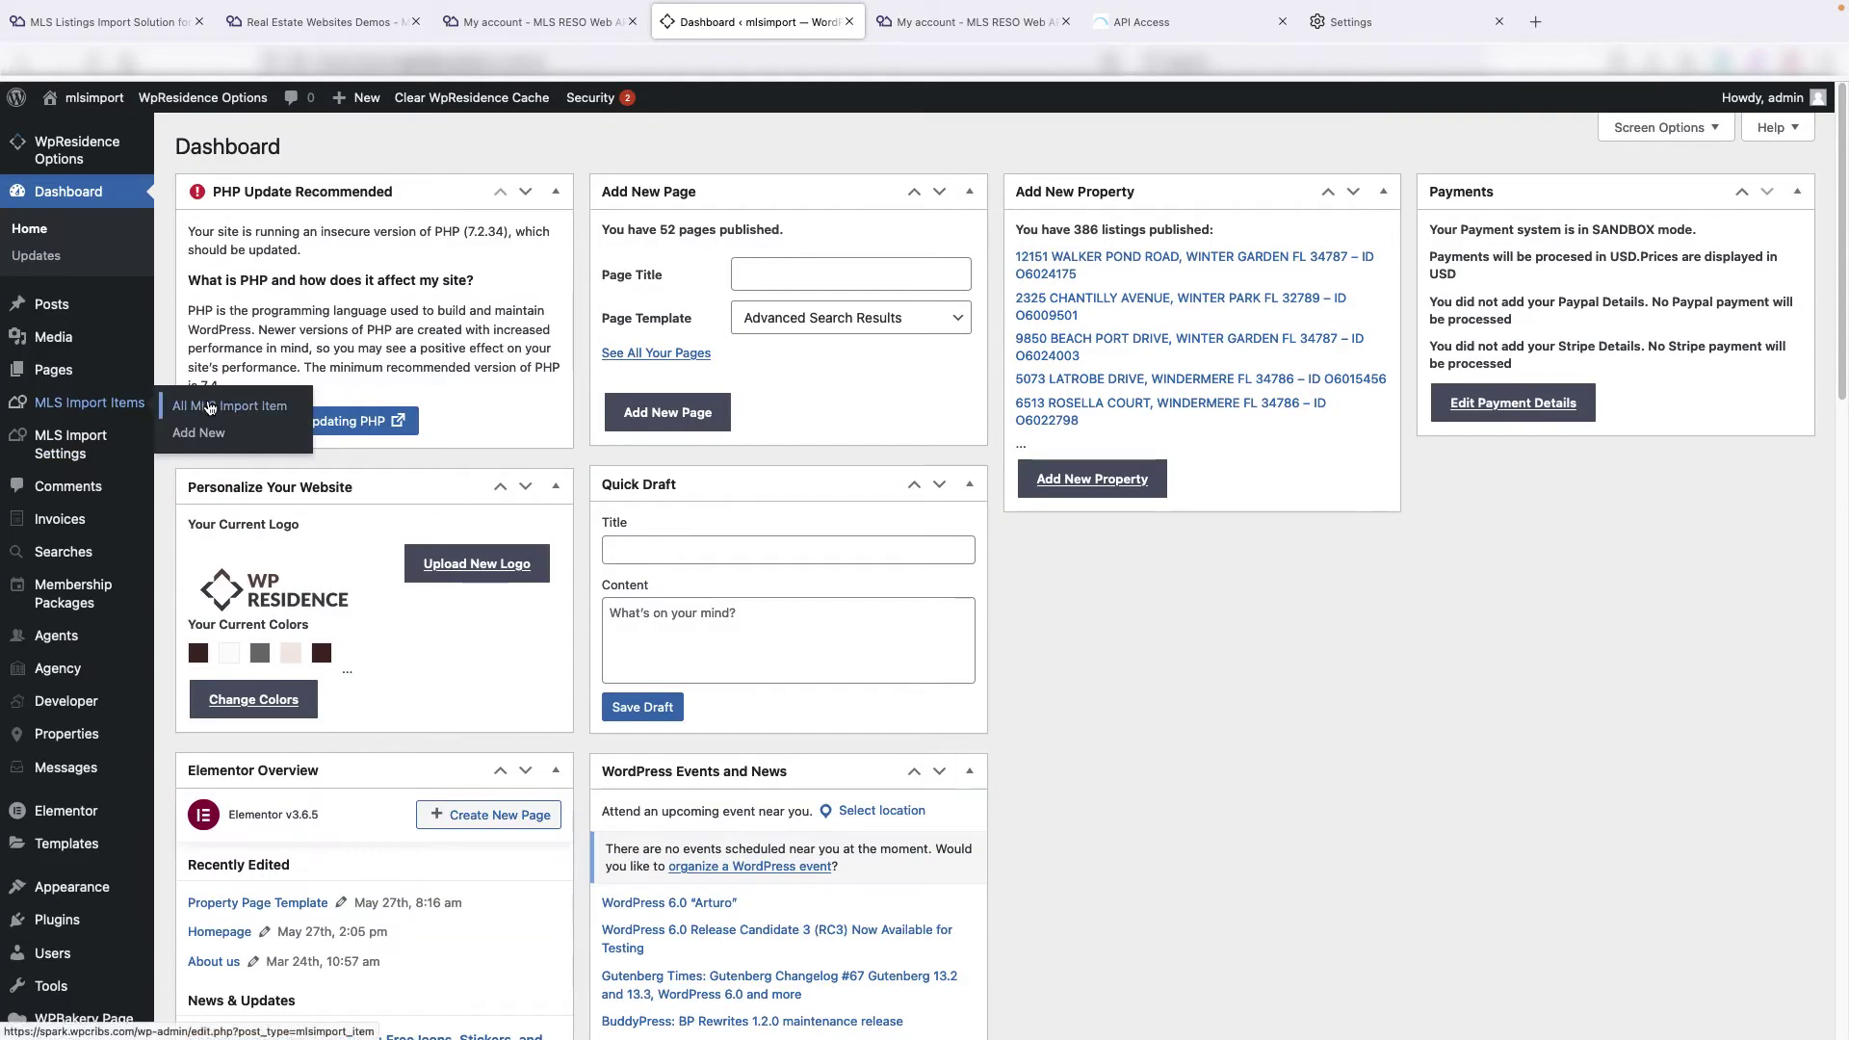
Create a new MLS import item titled "Import by AgentKey"
{"action": "left_click", "coordinate": [210, 408]}
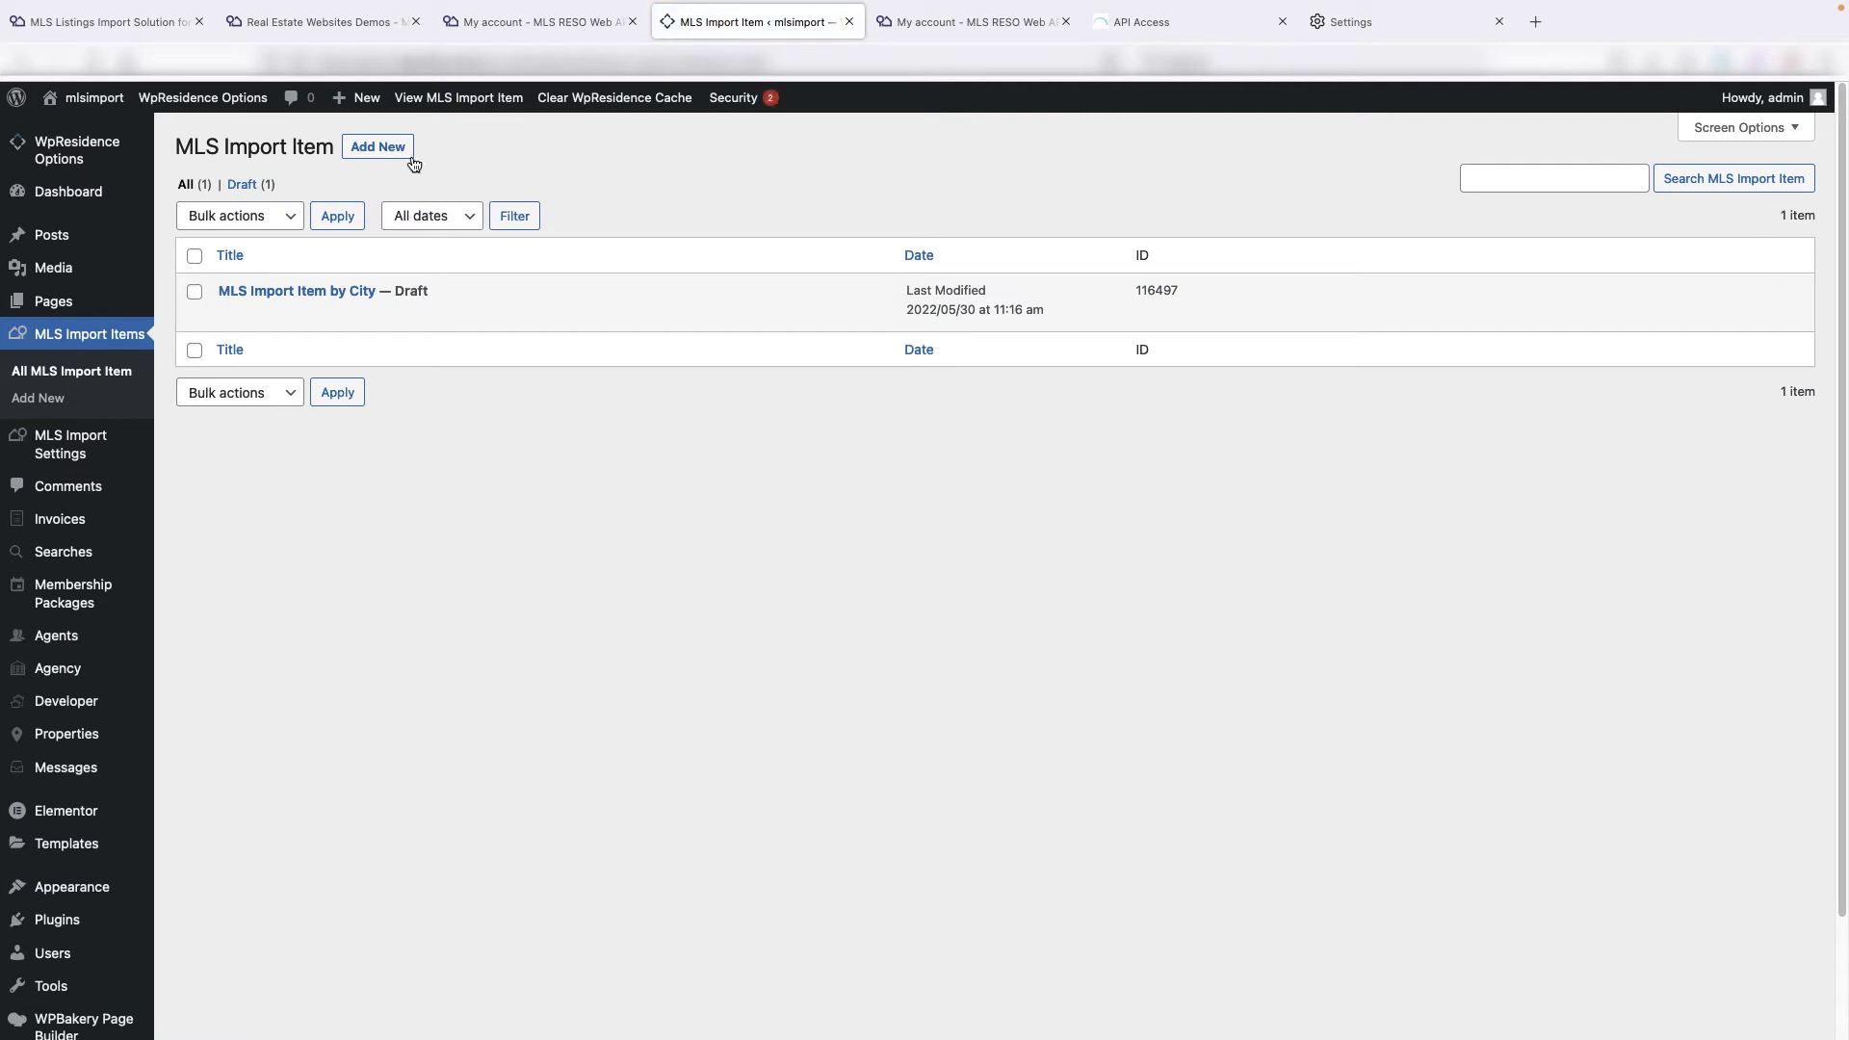
{"action": "left_click", "coordinate": [411, 154]}
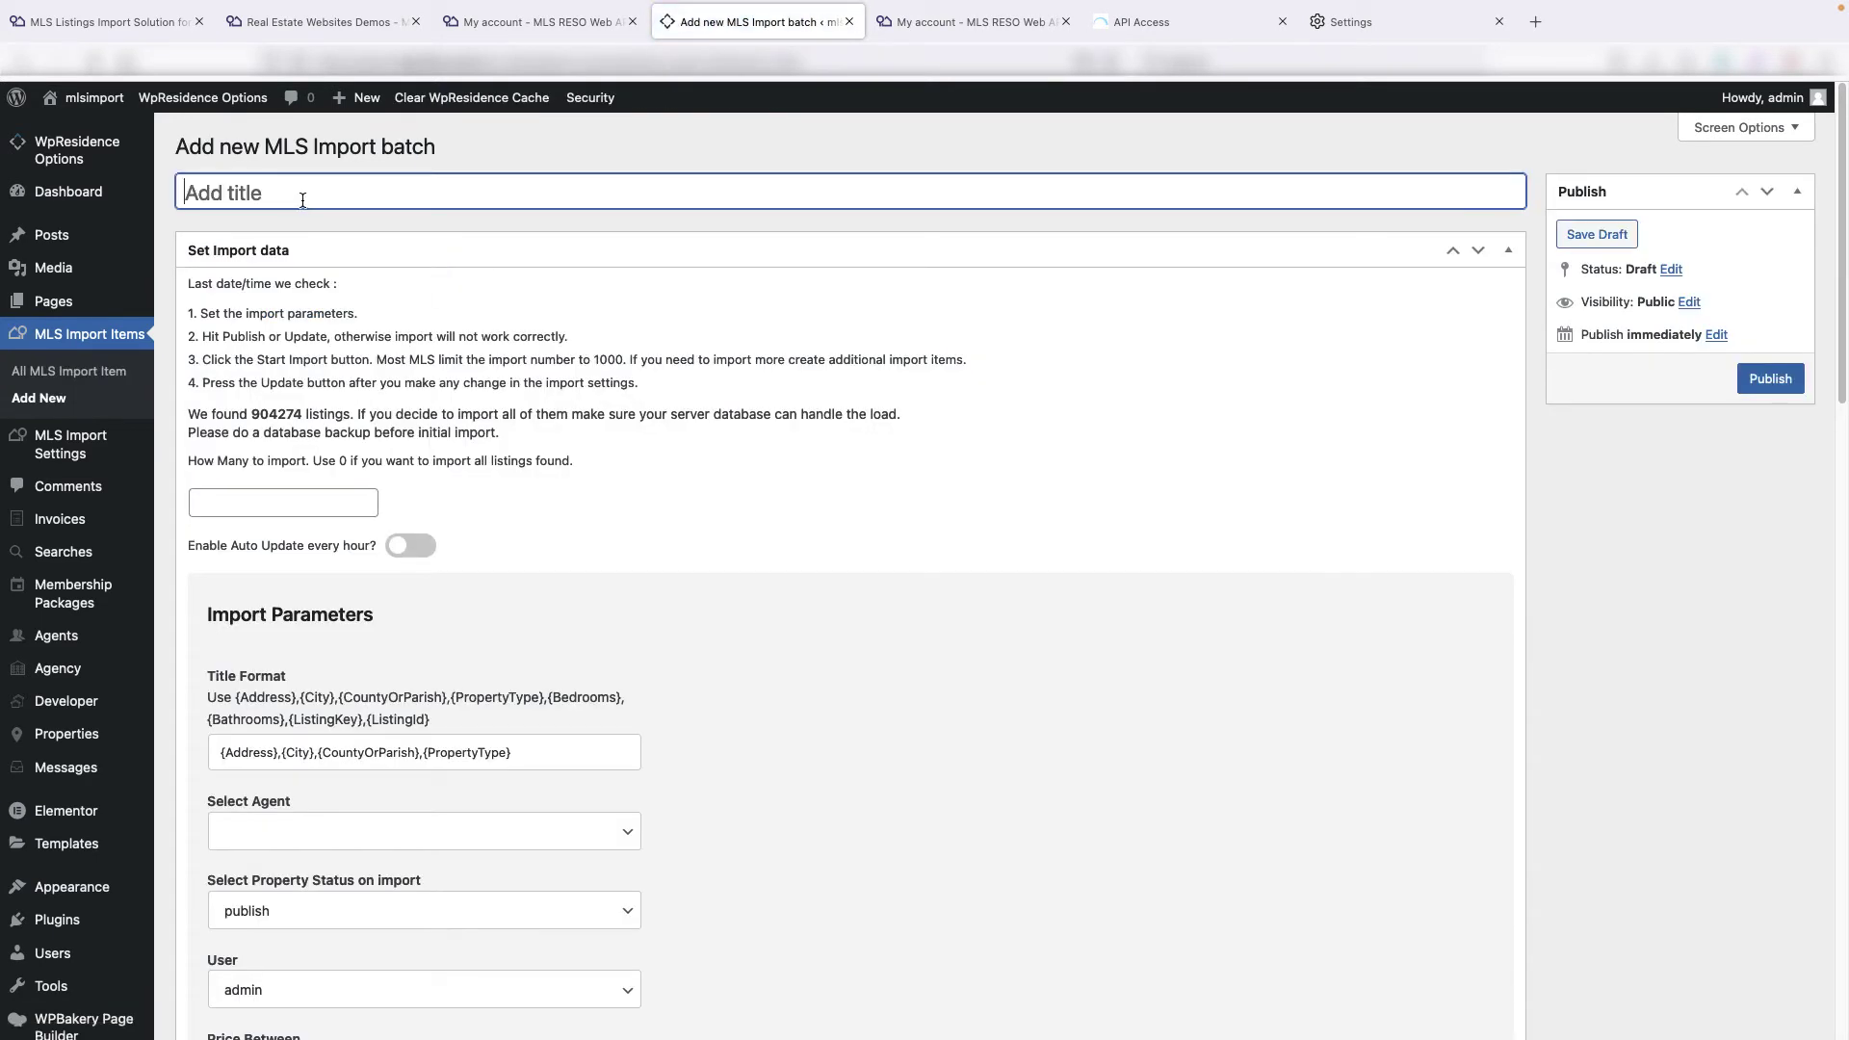
{"action": "type", "text": "Import by Agent"}
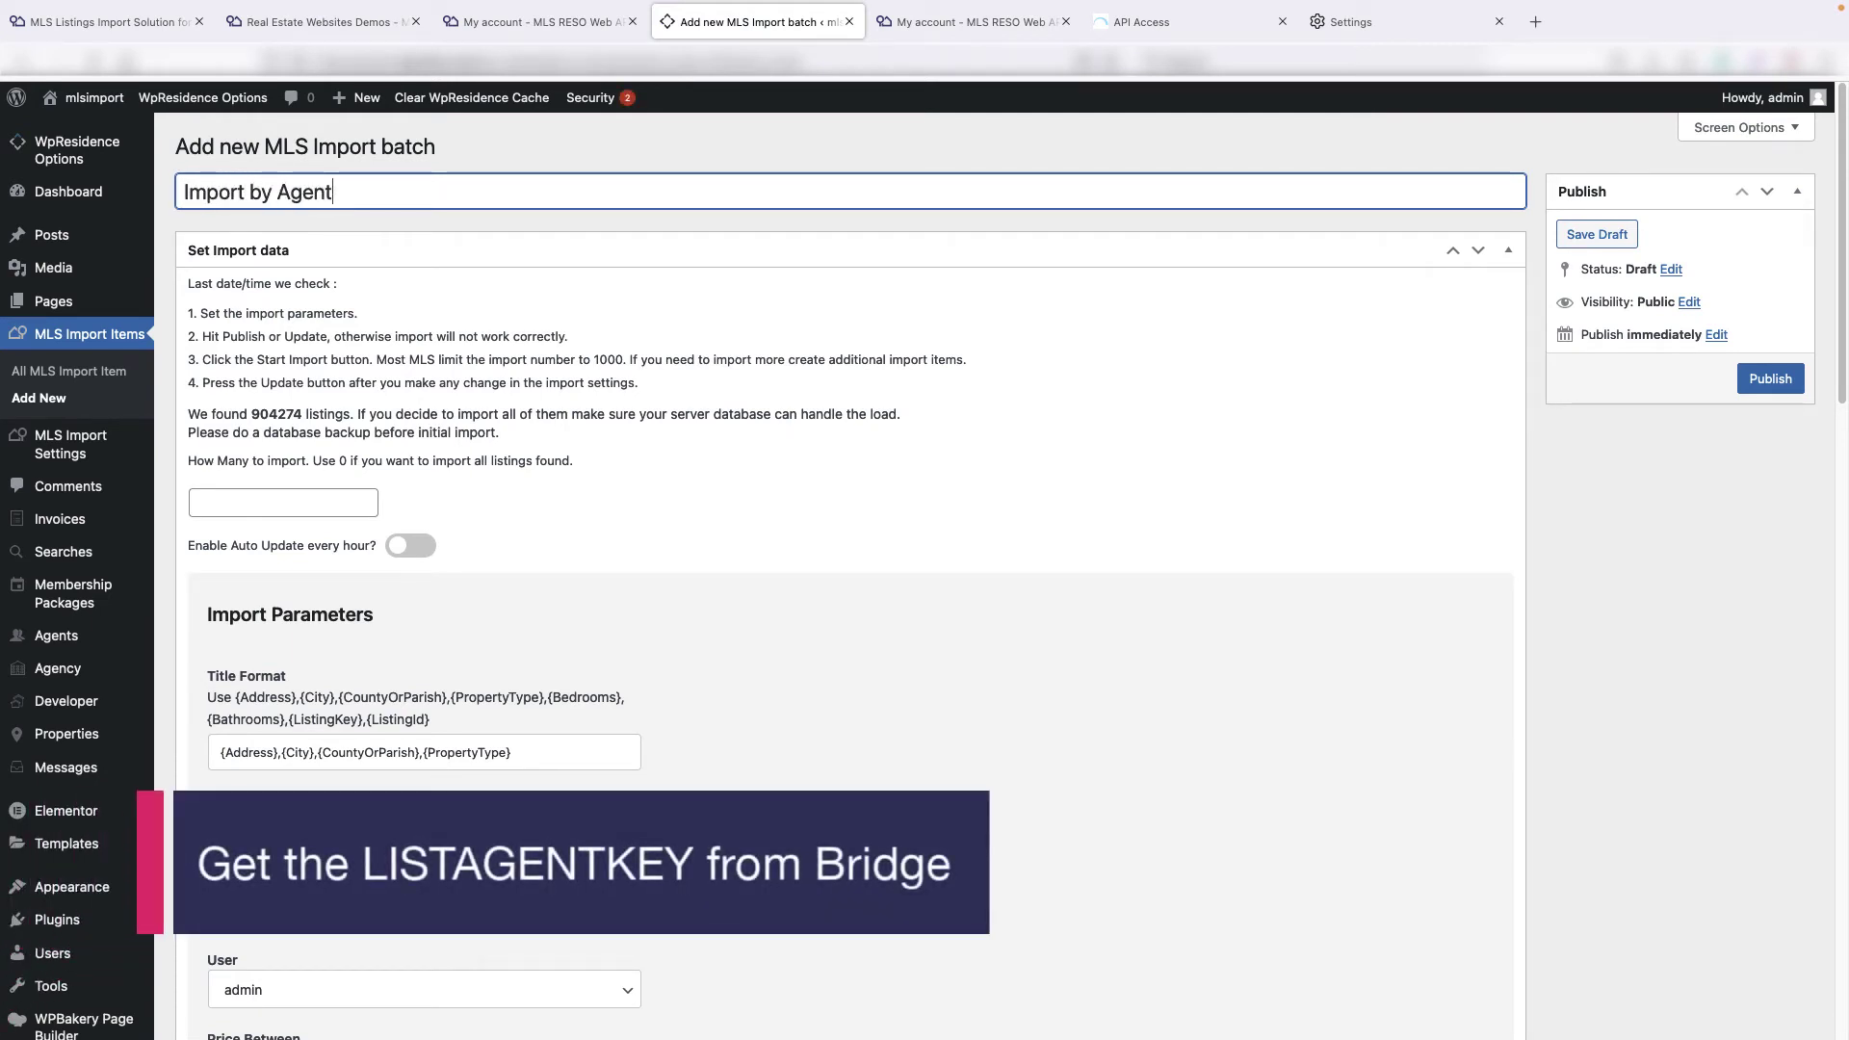
{"action": "type", "text": "Key"}
Copy the field name ListAgentKey from the import parameters
{"action": "scroll", "coordinate": [452, 488], "scroll_direction": "down", "scroll_amount": 5}
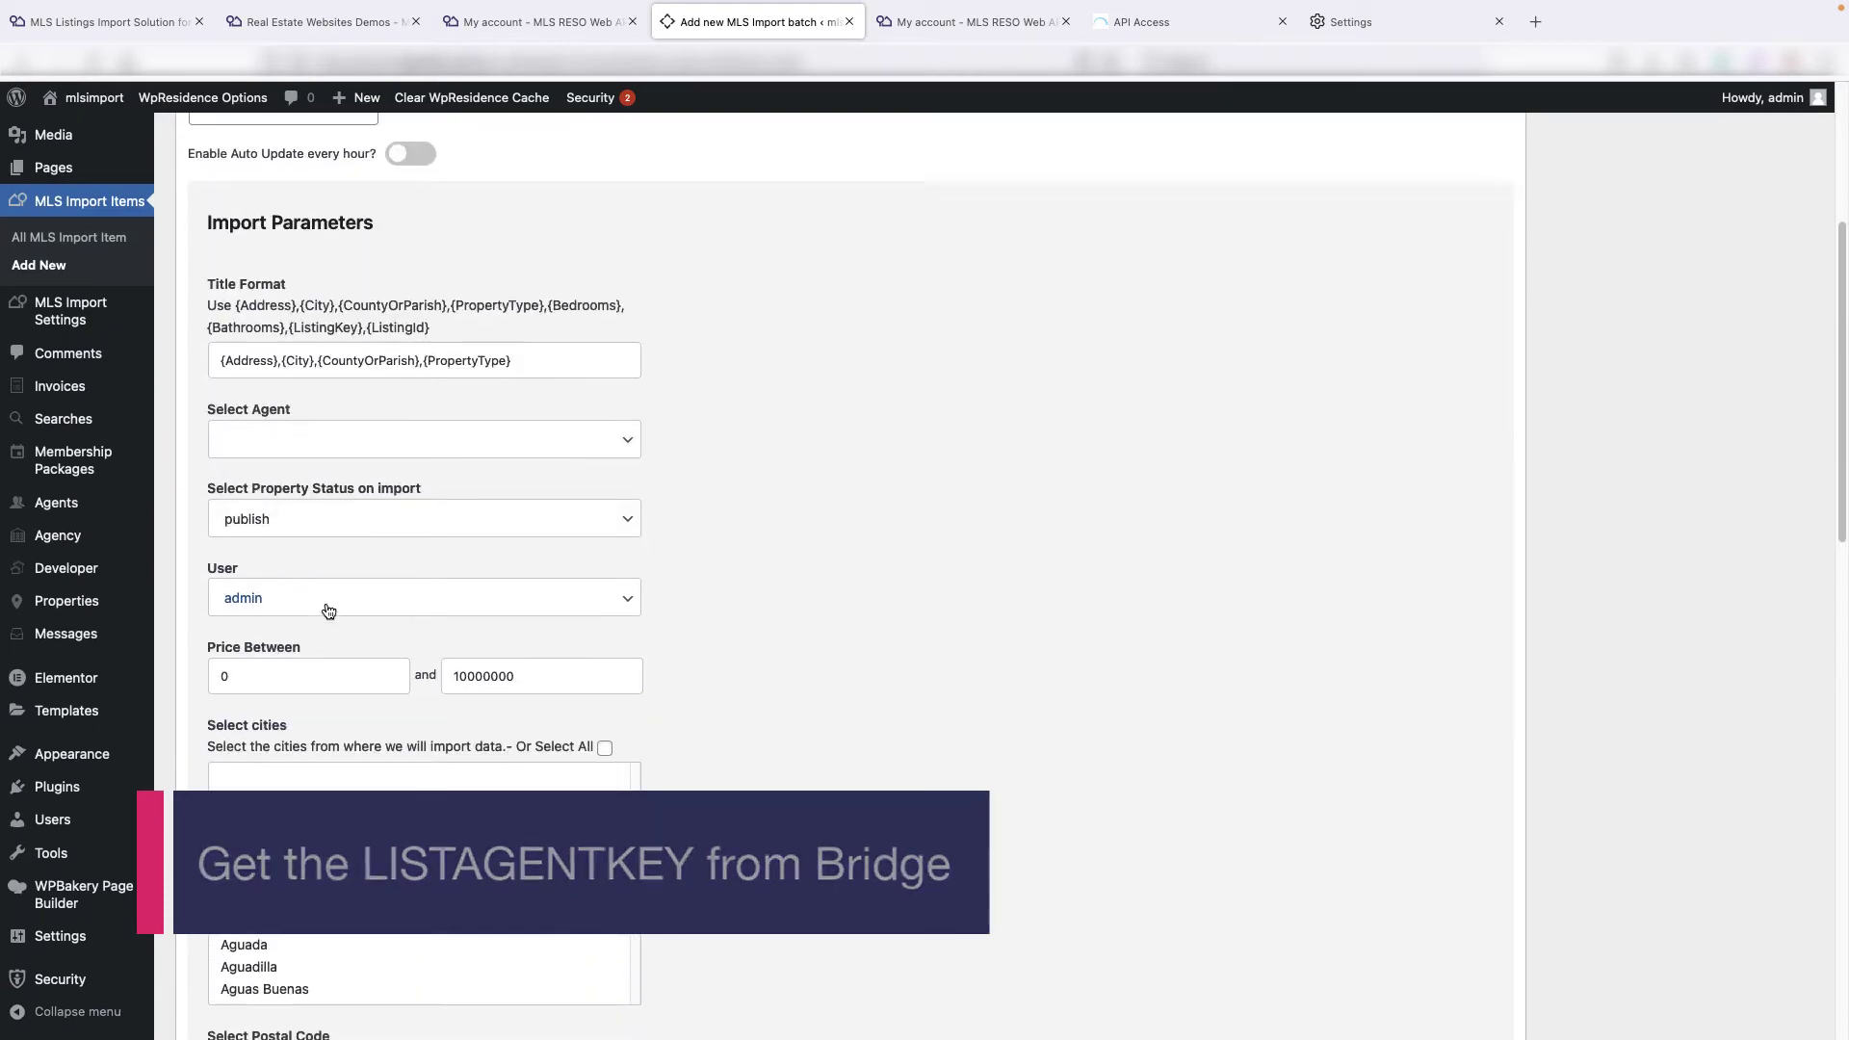
{"action": "scroll", "coordinate": [327, 589], "scroll_direction": "down", "scroll_amount": 4}
{"action": "scroll", "coordinate": [327, 590], "scroll_direction": "down", "scroll_amount": 15}
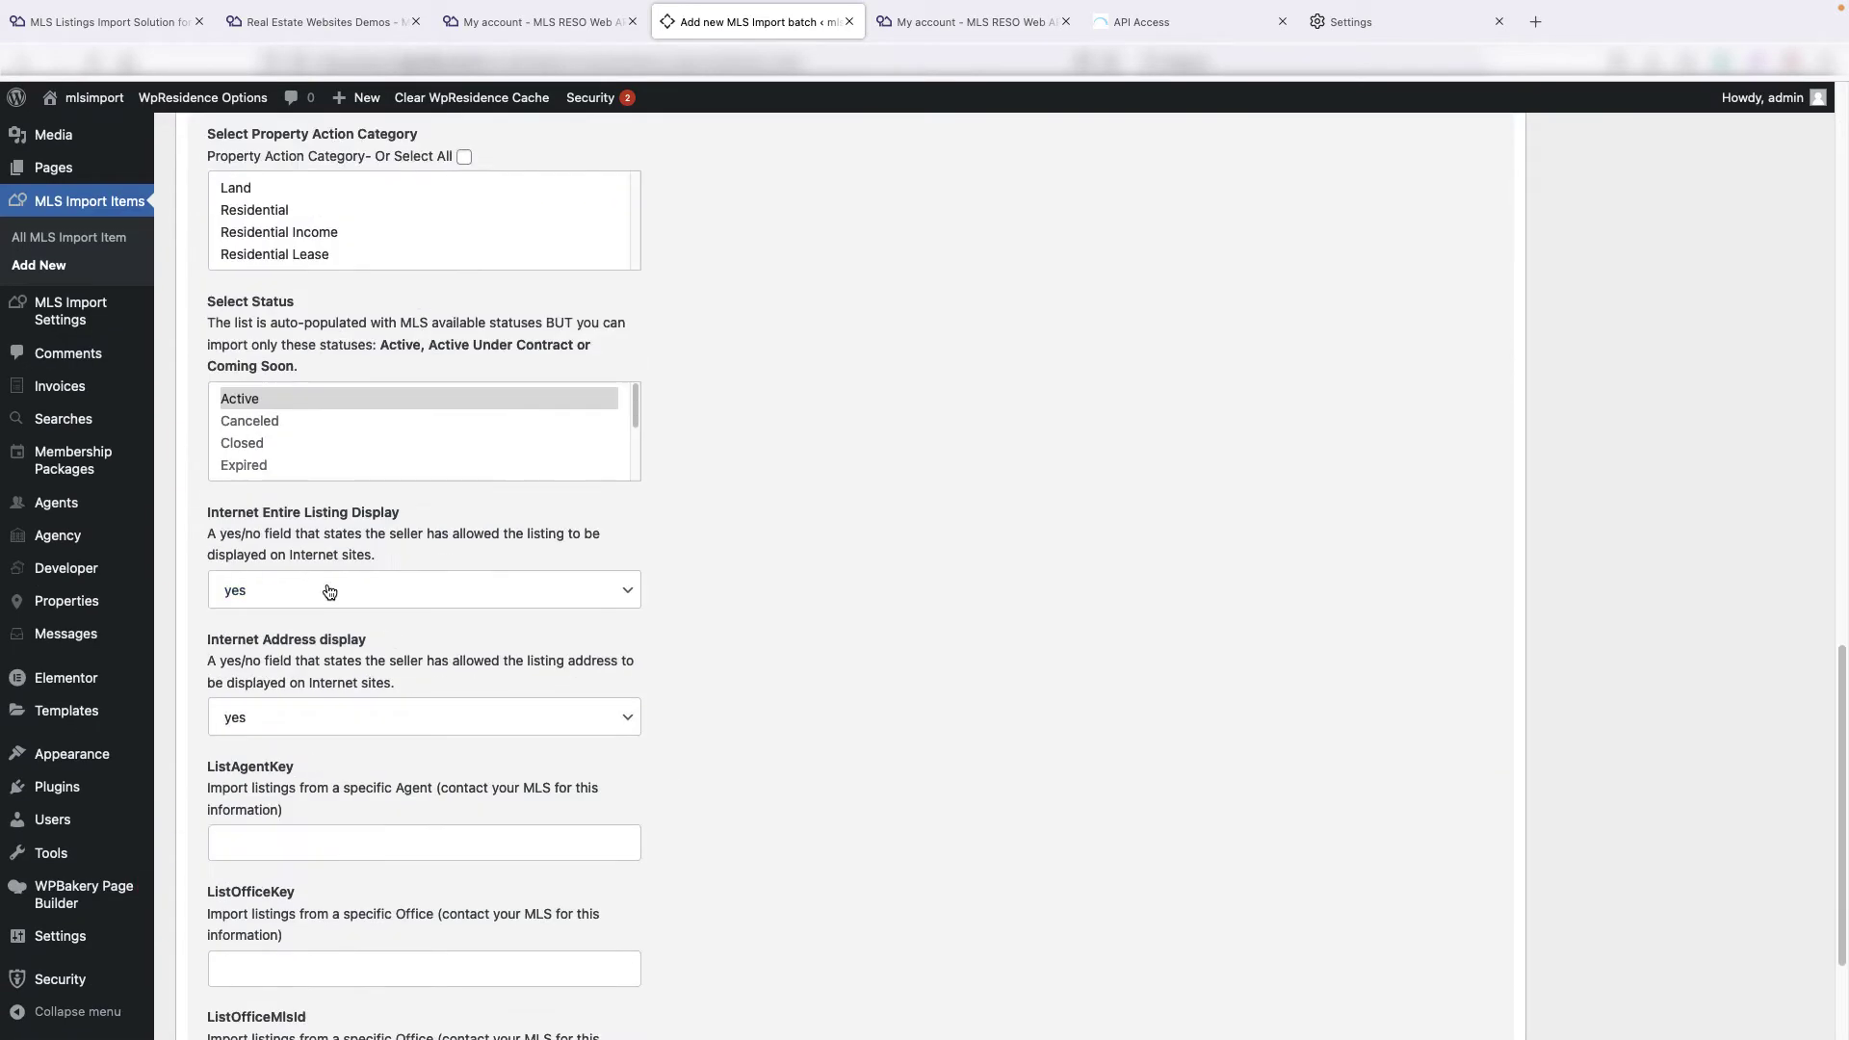
{"action": "left_click_drag", "start_coordinate": [296, 570], "coordinate": [209, 574]}
{"action": "key", "text": "ctrl+c"}
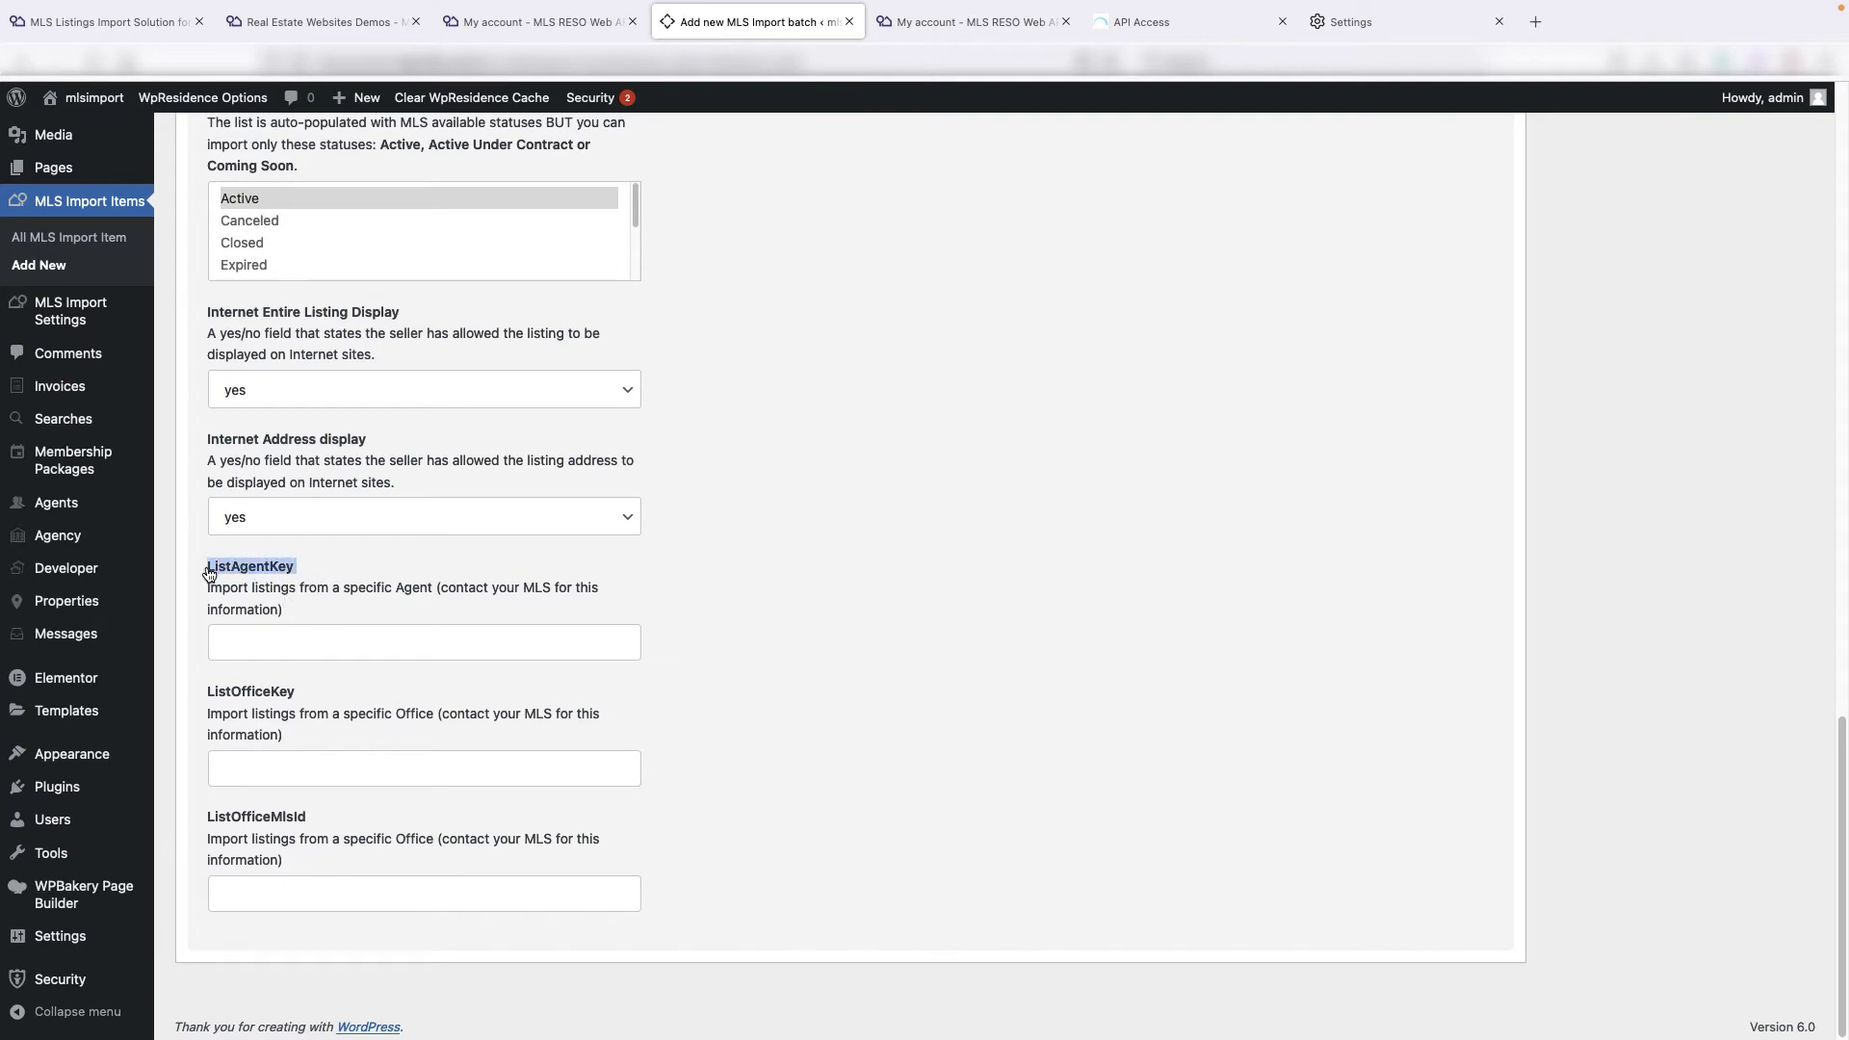
Switch to Bridge, open the data preview of the Stellar MLS dataset and clear its existing filters
{"action": "left_click", "coordinate": [1166, 21]}
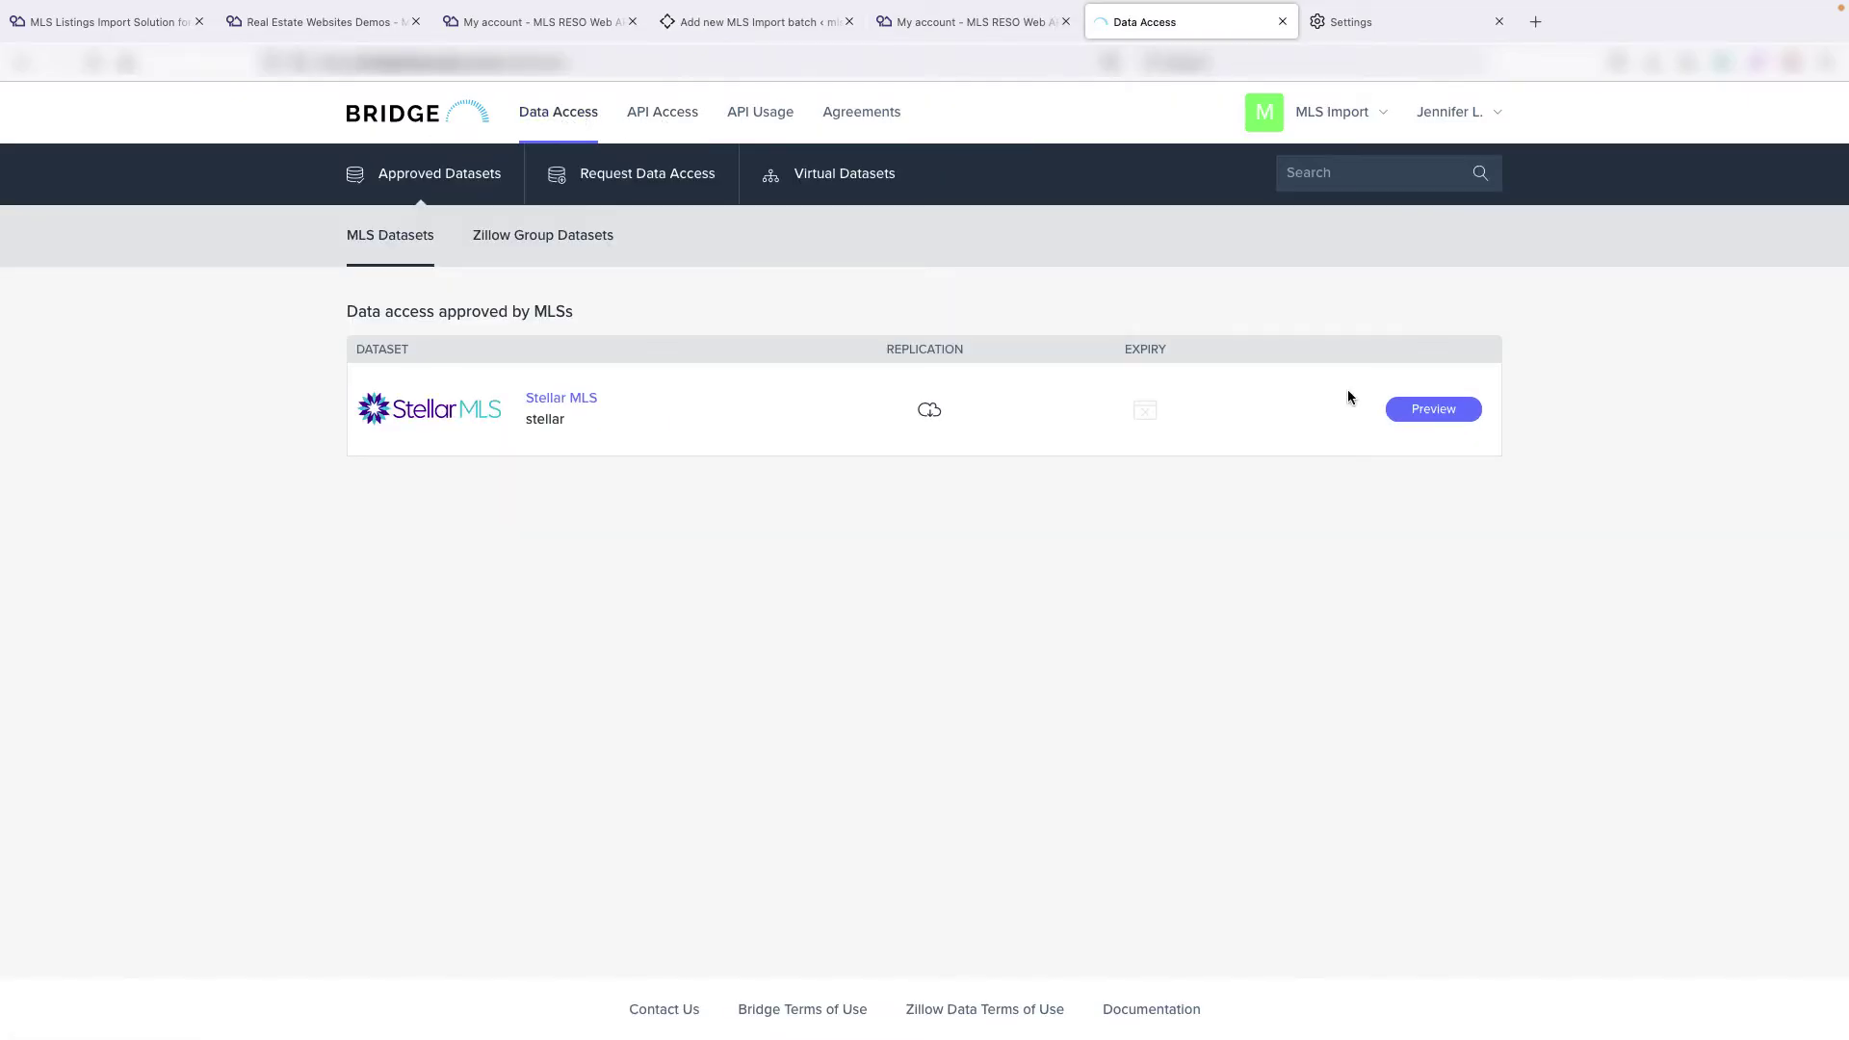
{"action": "left_click", "coordinate": [1416, 408]}
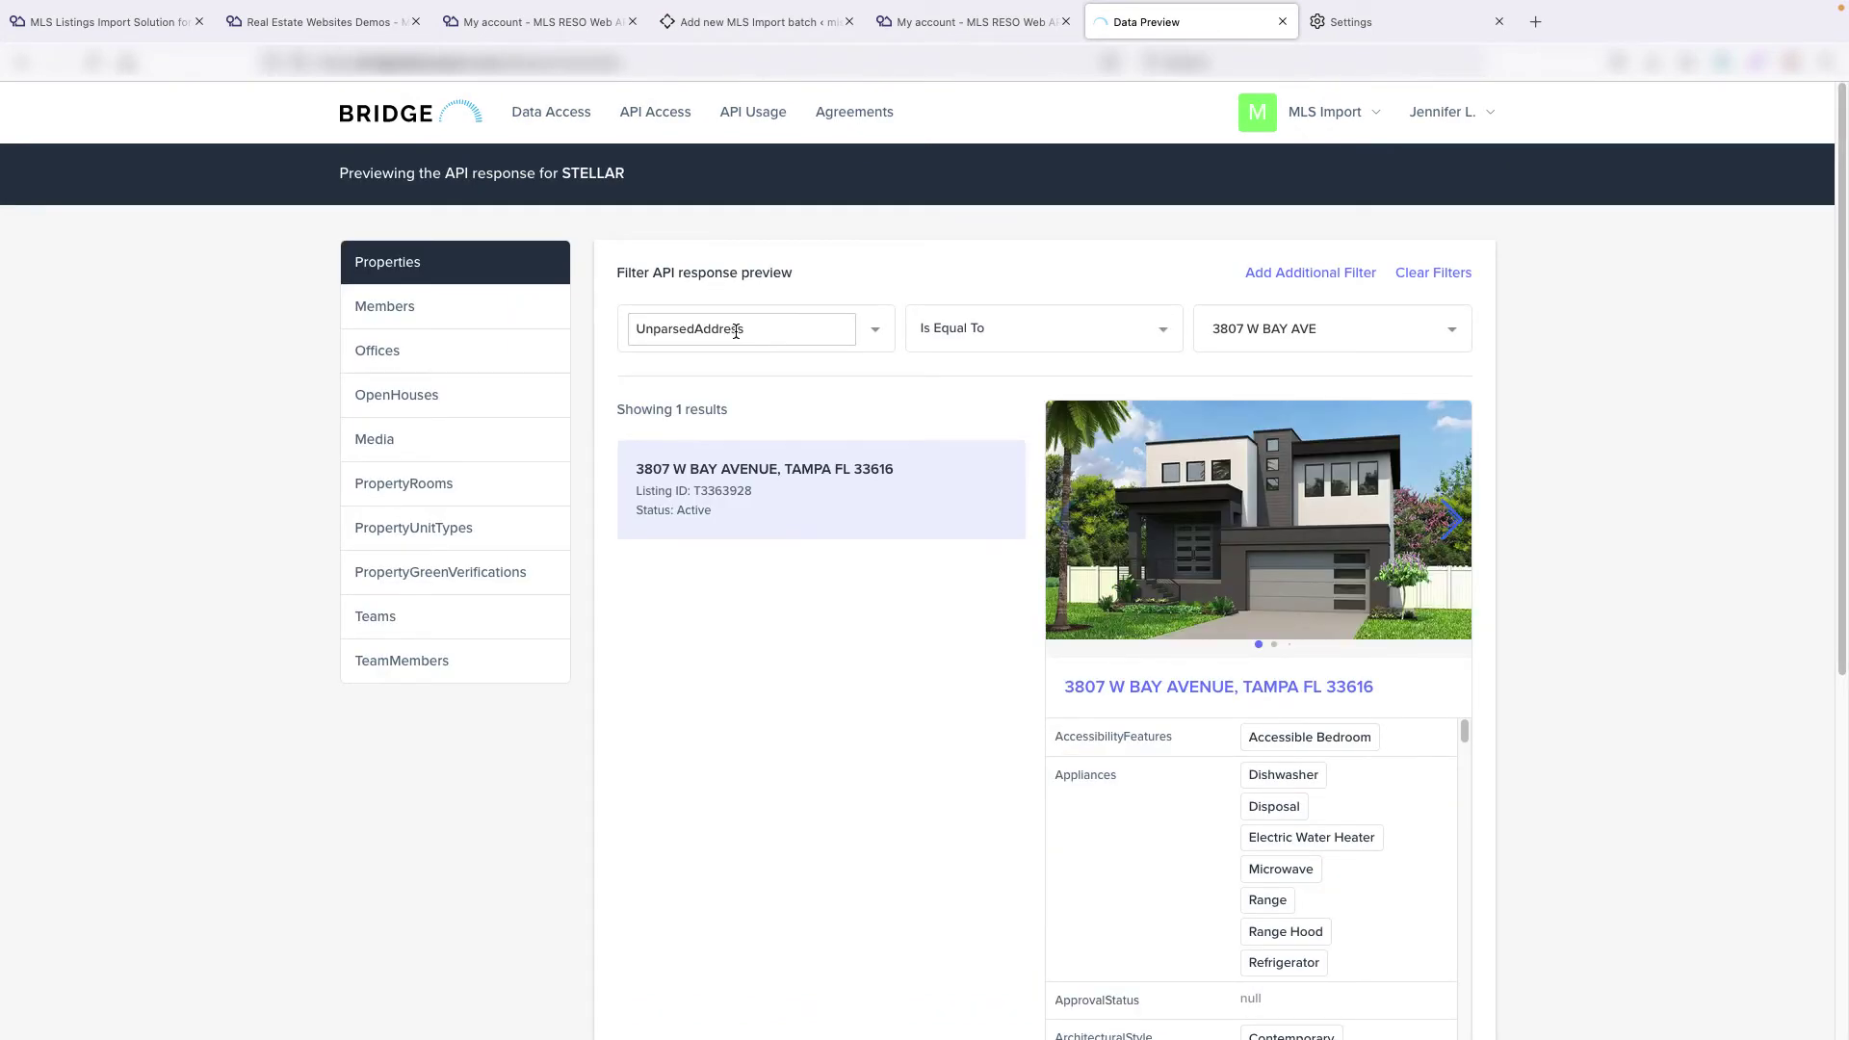
{"action": "left_click", "coordinate": [1452, 330]}
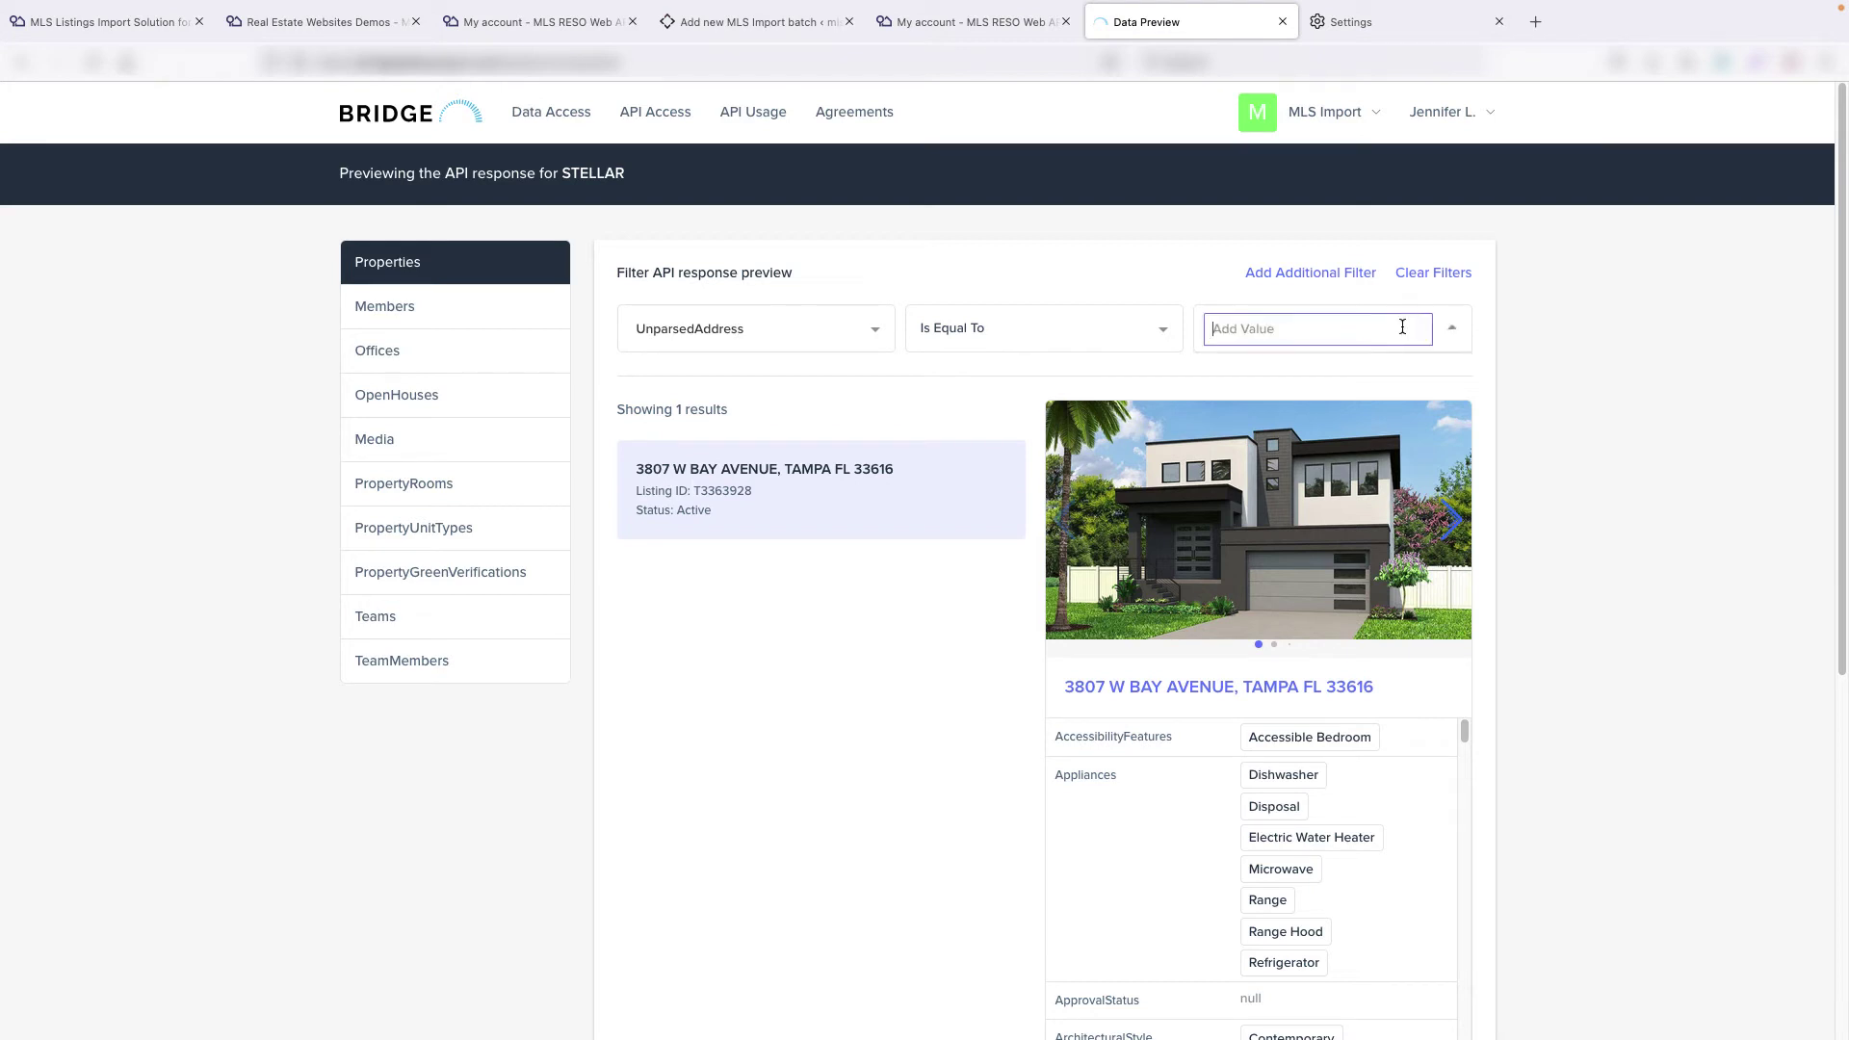
{"action": "left_click", "coordinate": [1433, 273]}
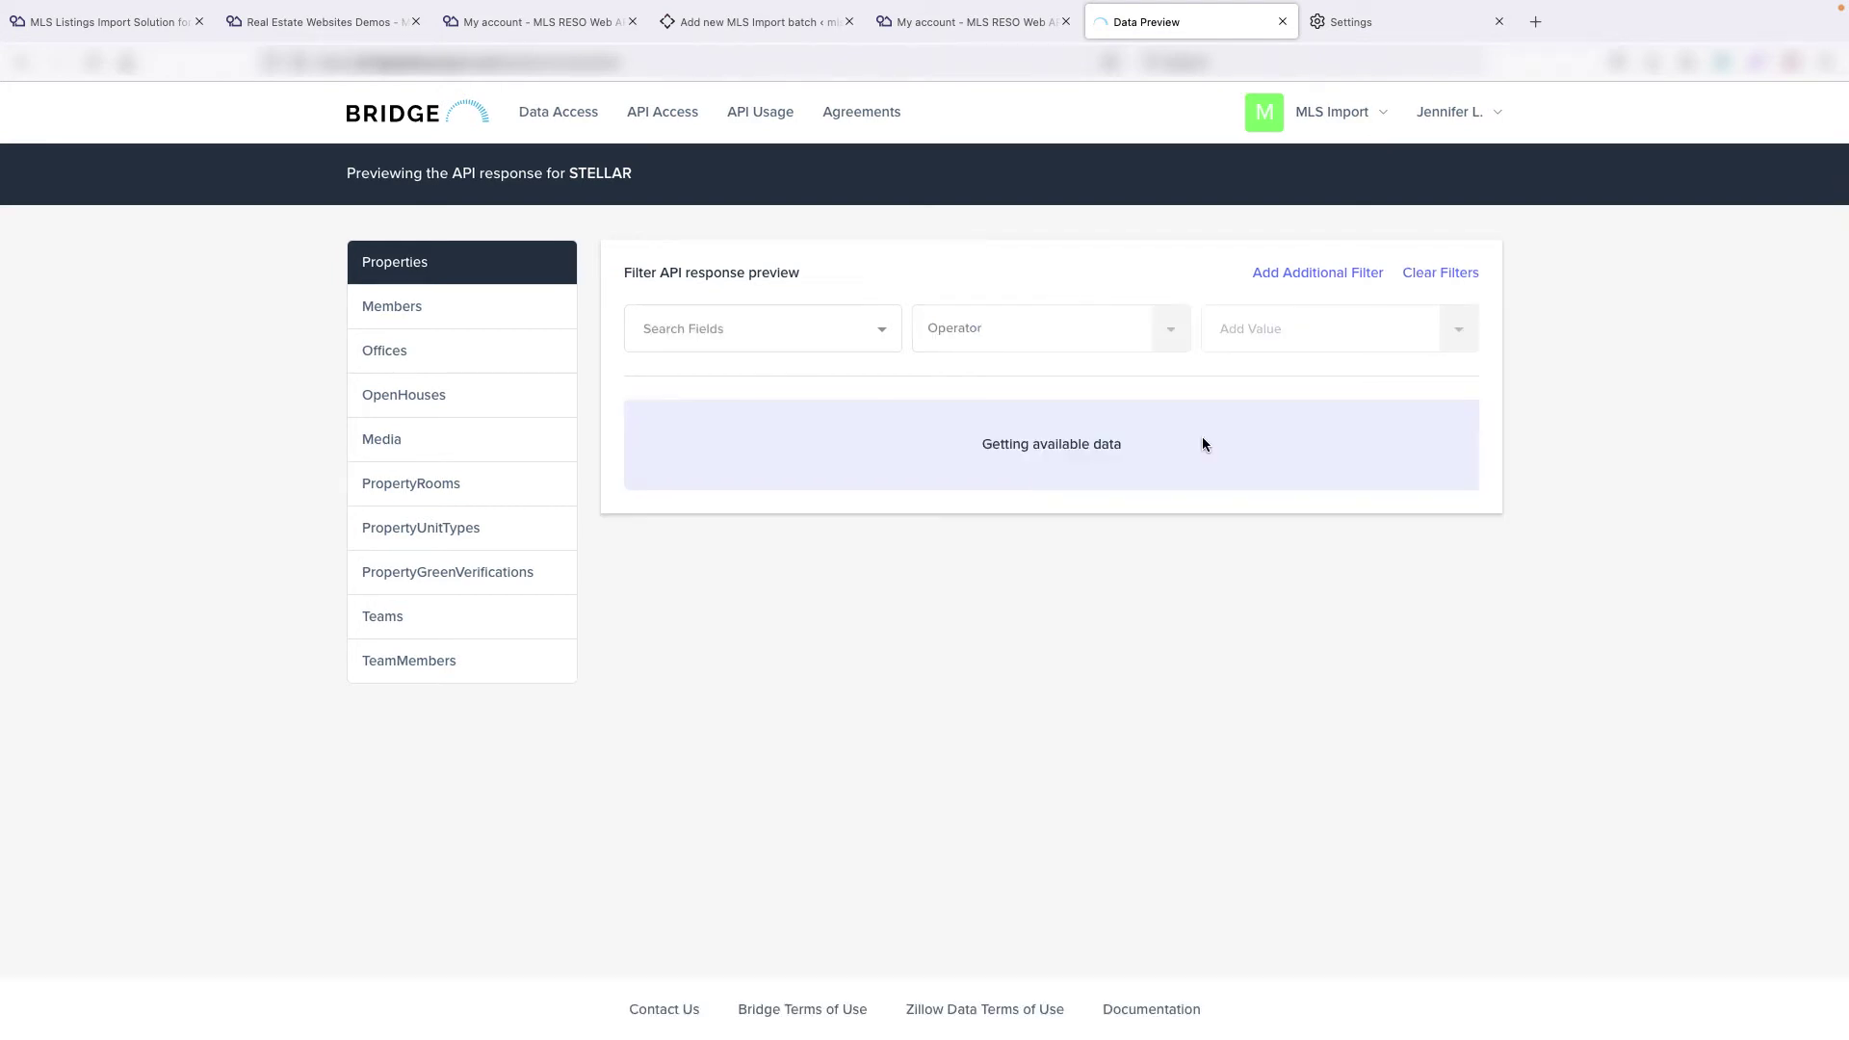
Set up a properties filter on the ListAgentKey field with the operator Is Equal To
{"action": "left_click", "coordinate": [721, 334]}
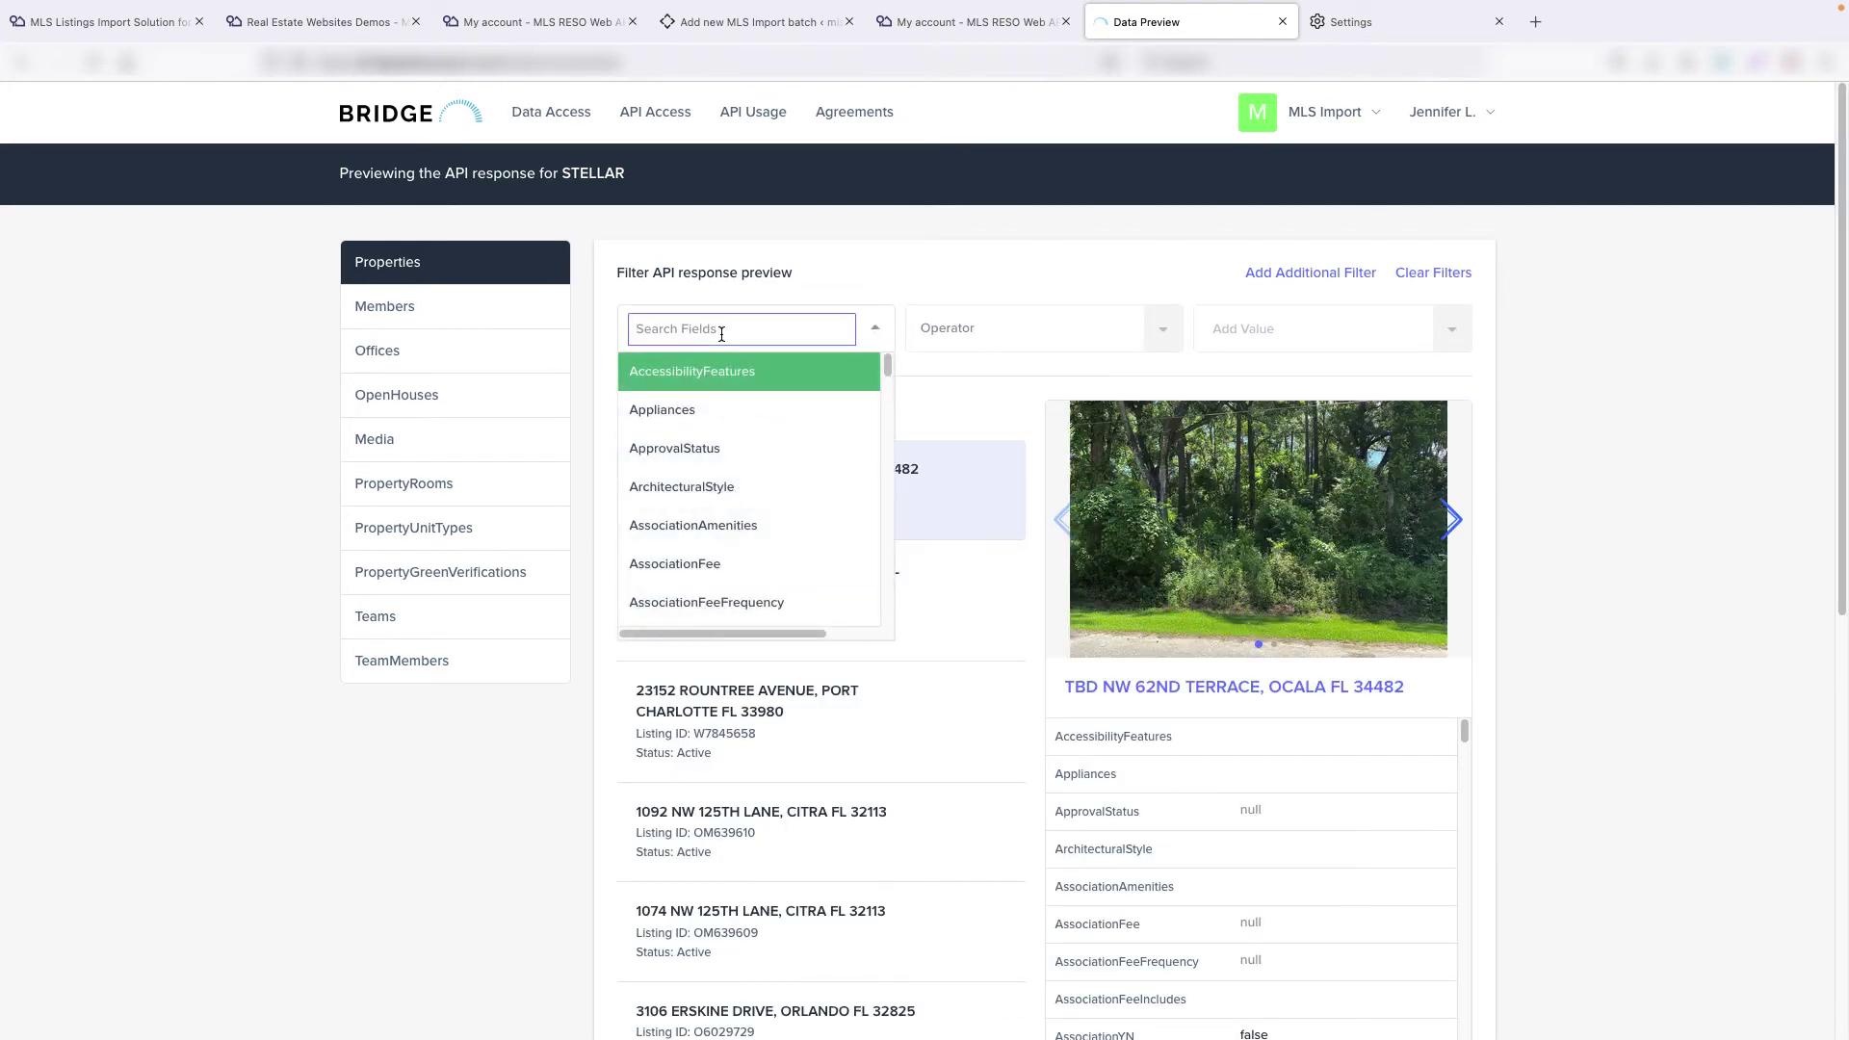
{"action": "scroll", "coordinate": [765, 424], "scroll_direction": "down", "scroll_amount": 2}
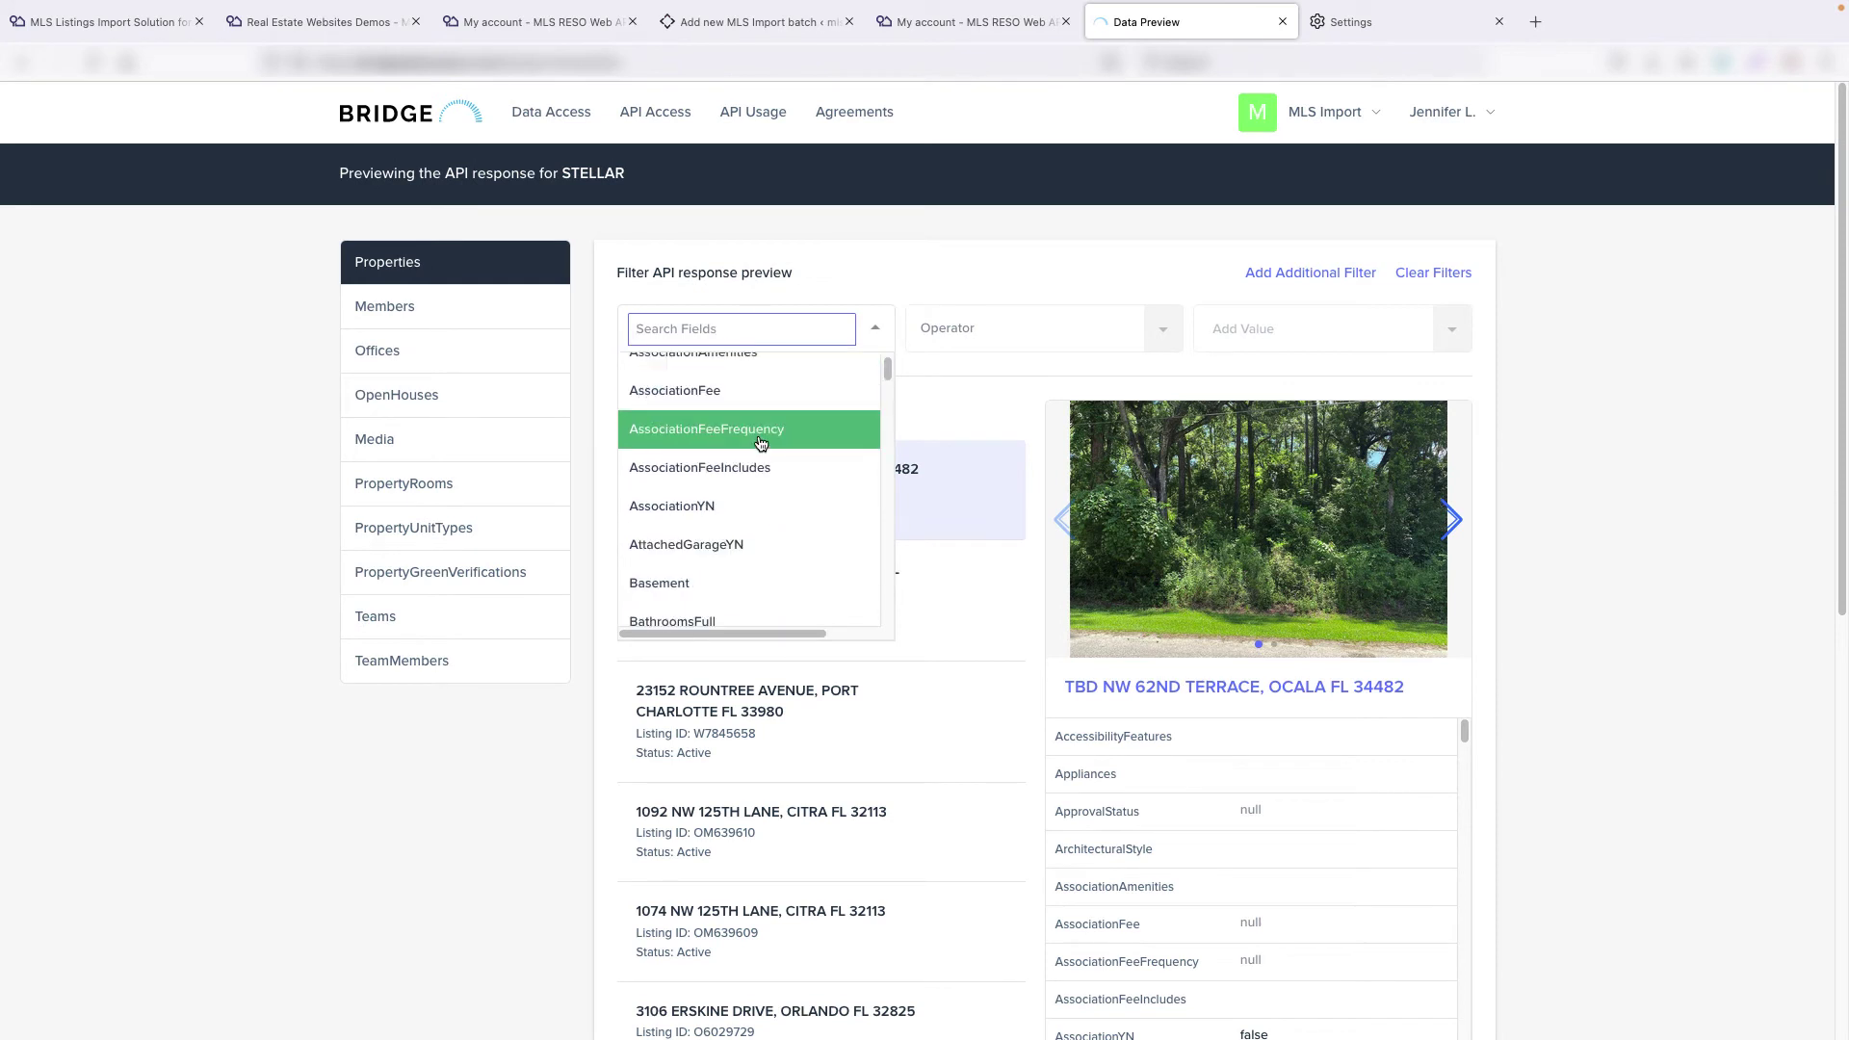
{"action": "scroll", "coordinate": [755, 448], "scroll_direction": "down", "scroll_amount": 1}
{"action": "scroll", "coordinate": [755, 469], "scroll_direction": "down", "scroll_amount": 1}
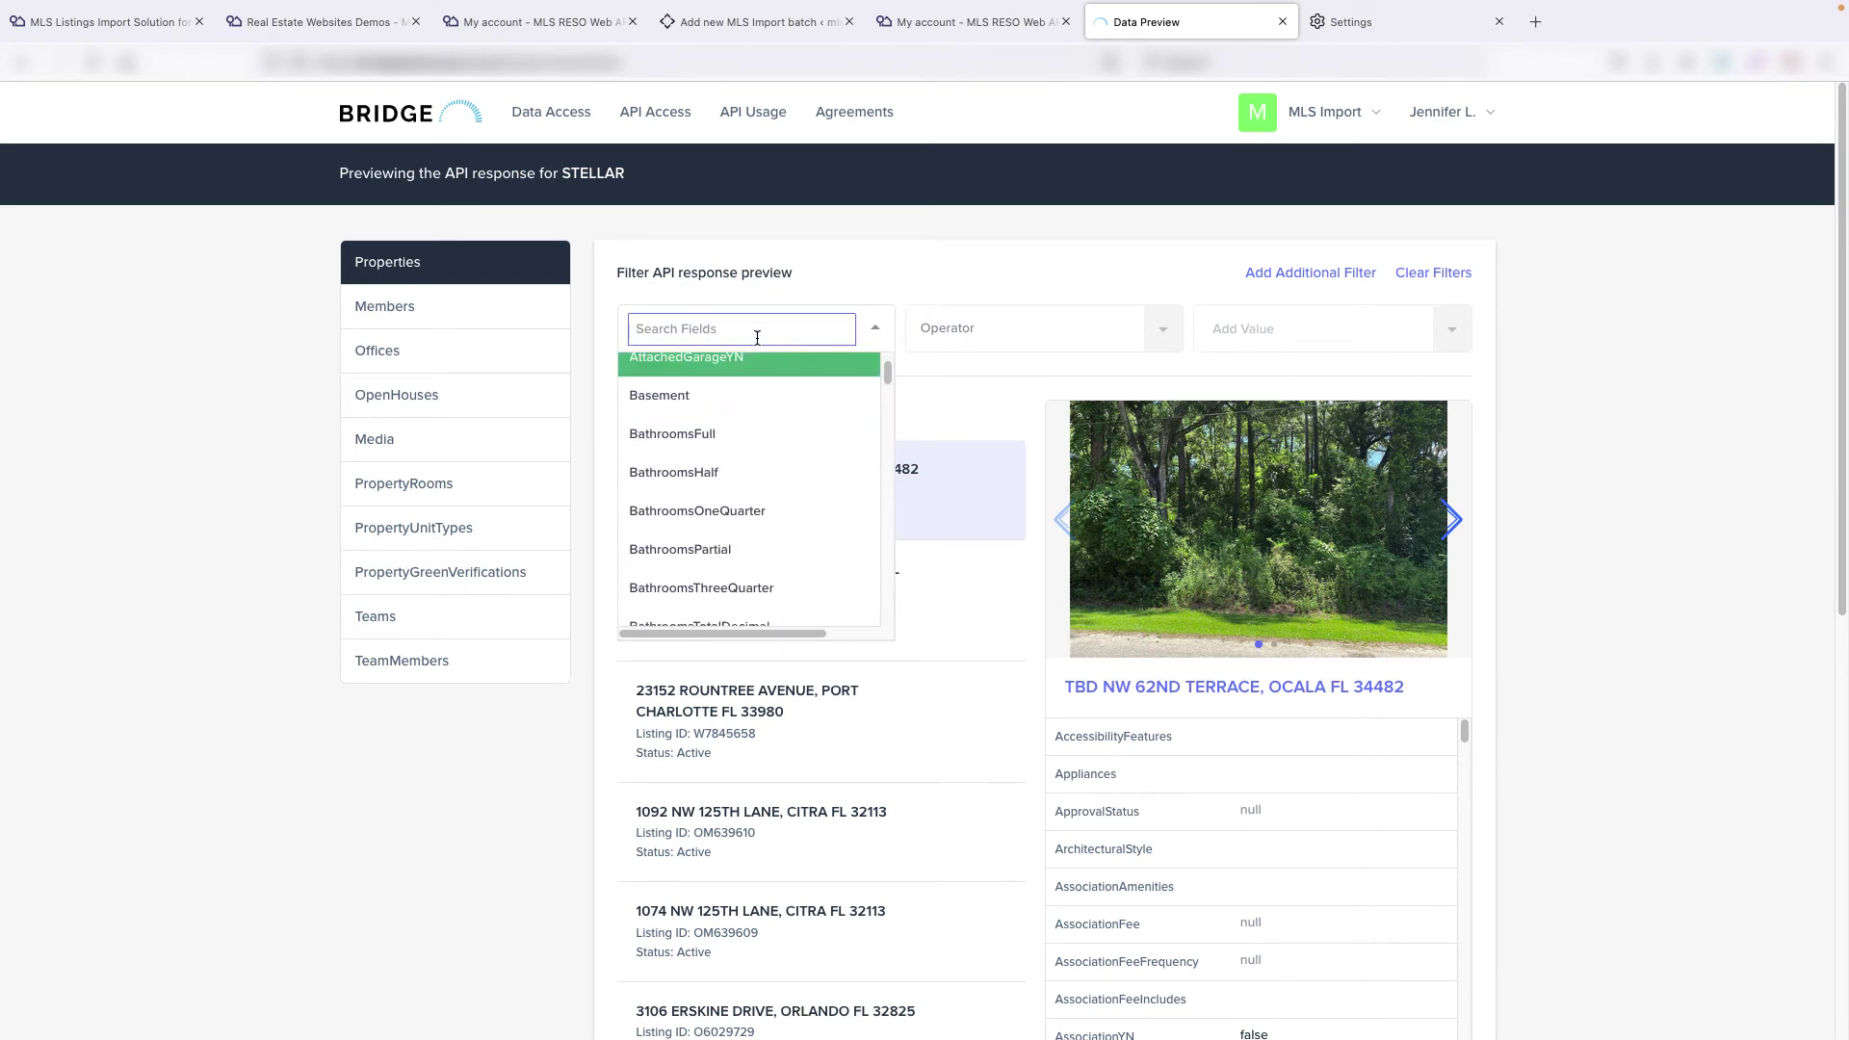
{"action": "scroll", "coordinate": [1194, 848], "scroll_direction": "down", "scroll_amount": 6}
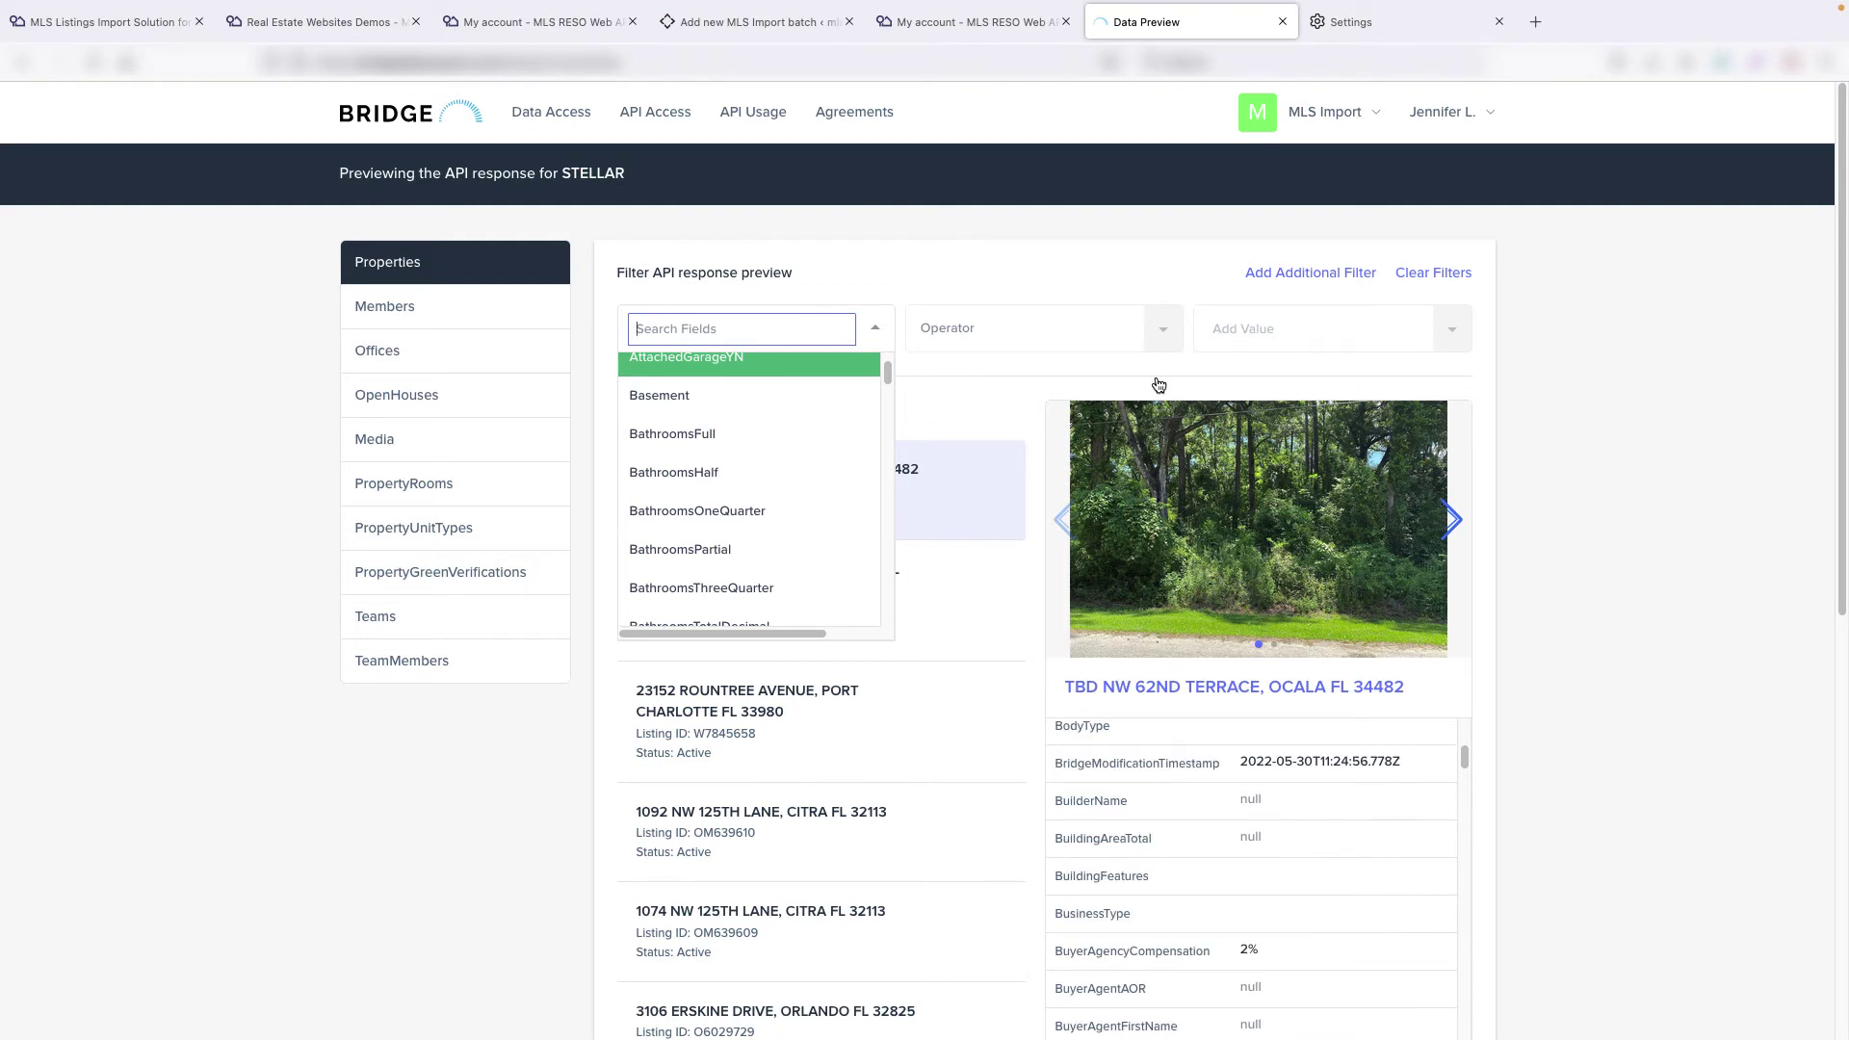
{"action": "key", "text": "ctrl+v"}
{"action": "left_click", "coordinate": [747, 373]}
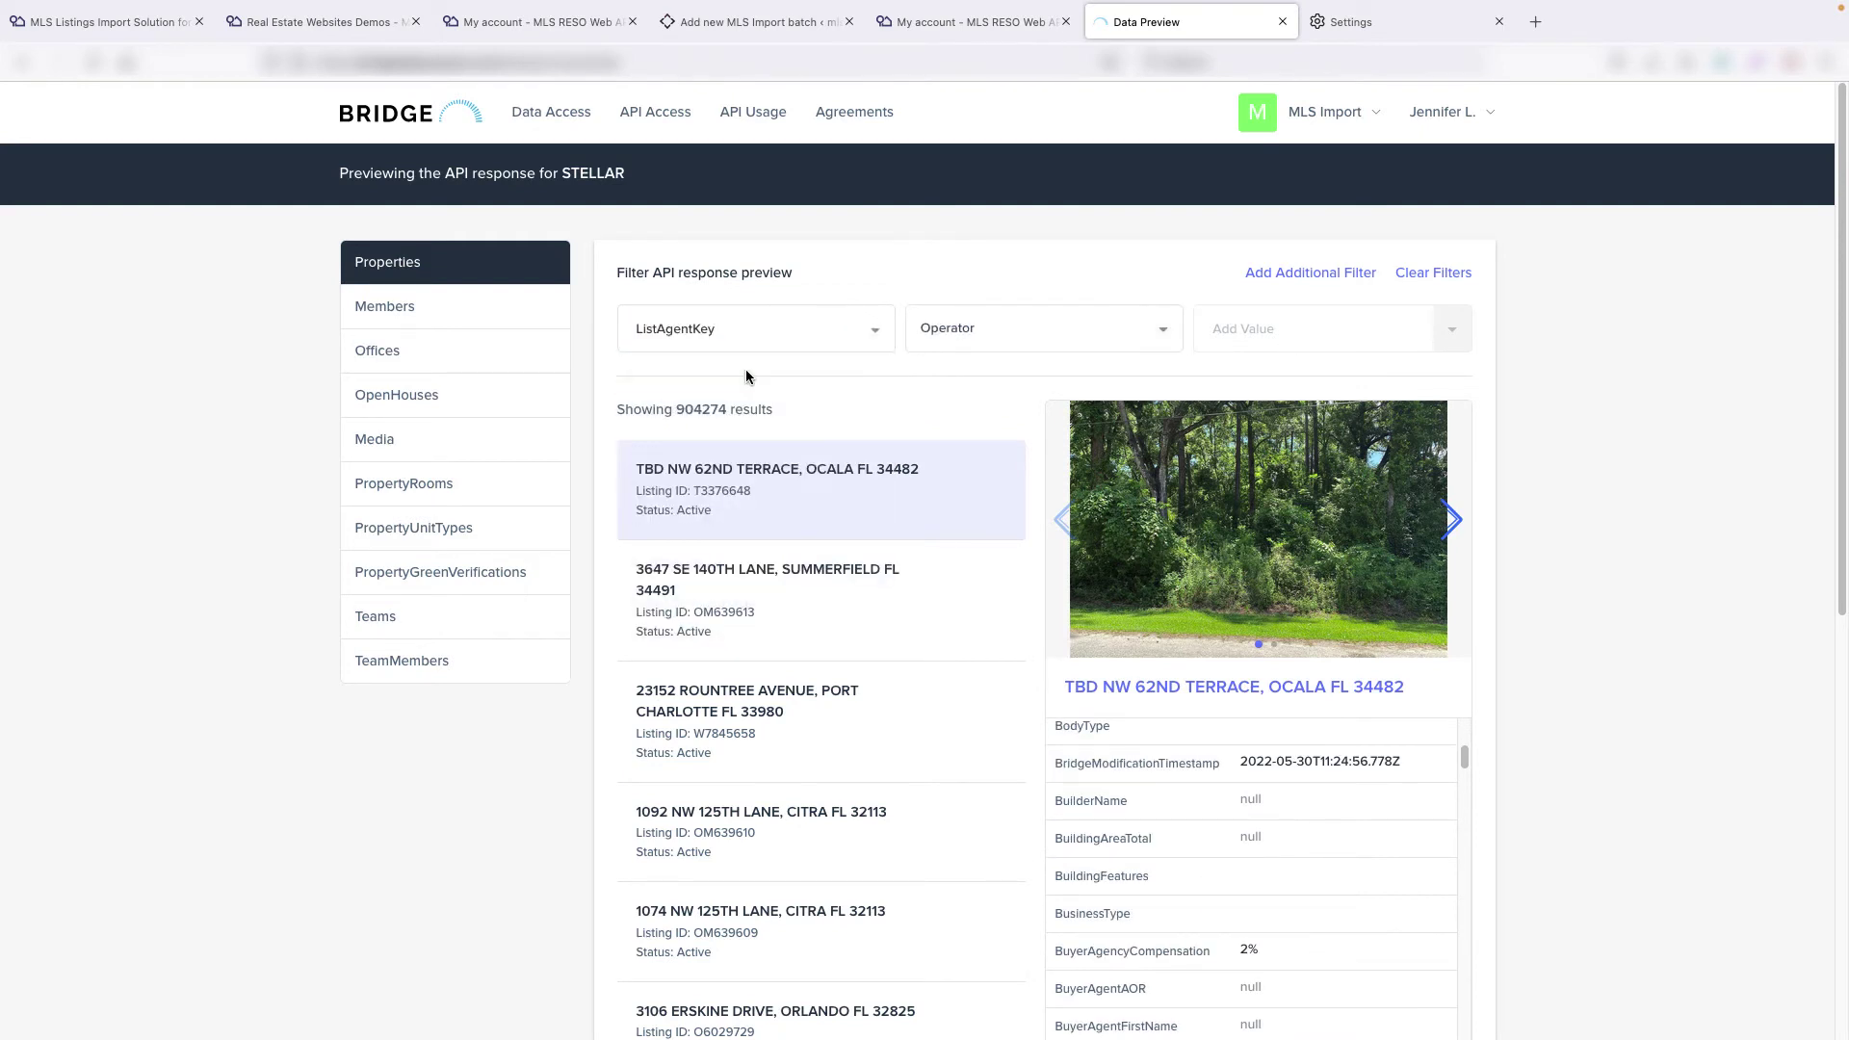
{"action": "left_click", "coordinate": [996, 327]}
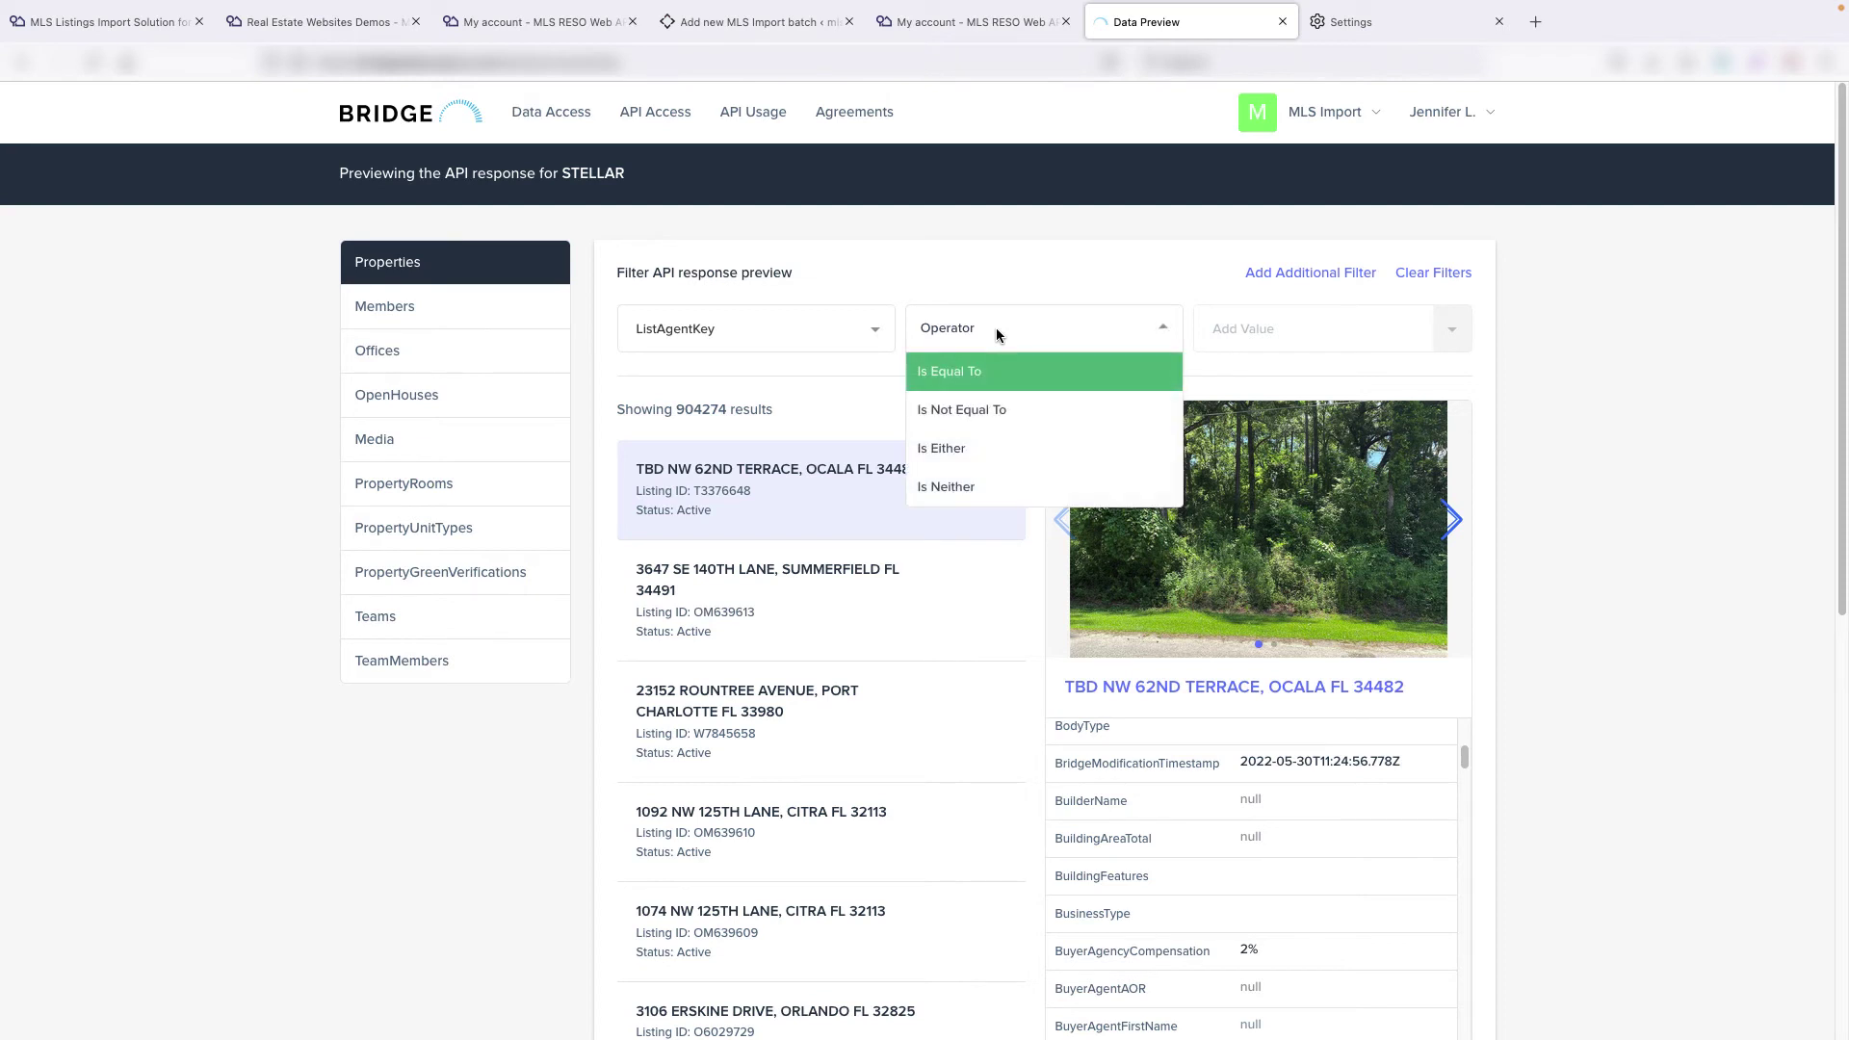
{"action": "left_click", "coordinate": [991, 372]}
Find ListAgentKey in the data of the Ocala property and copy its value
{"action": "key", "text": "ctrl+f"}
{"action": "key", "text": "ctrl+v"}
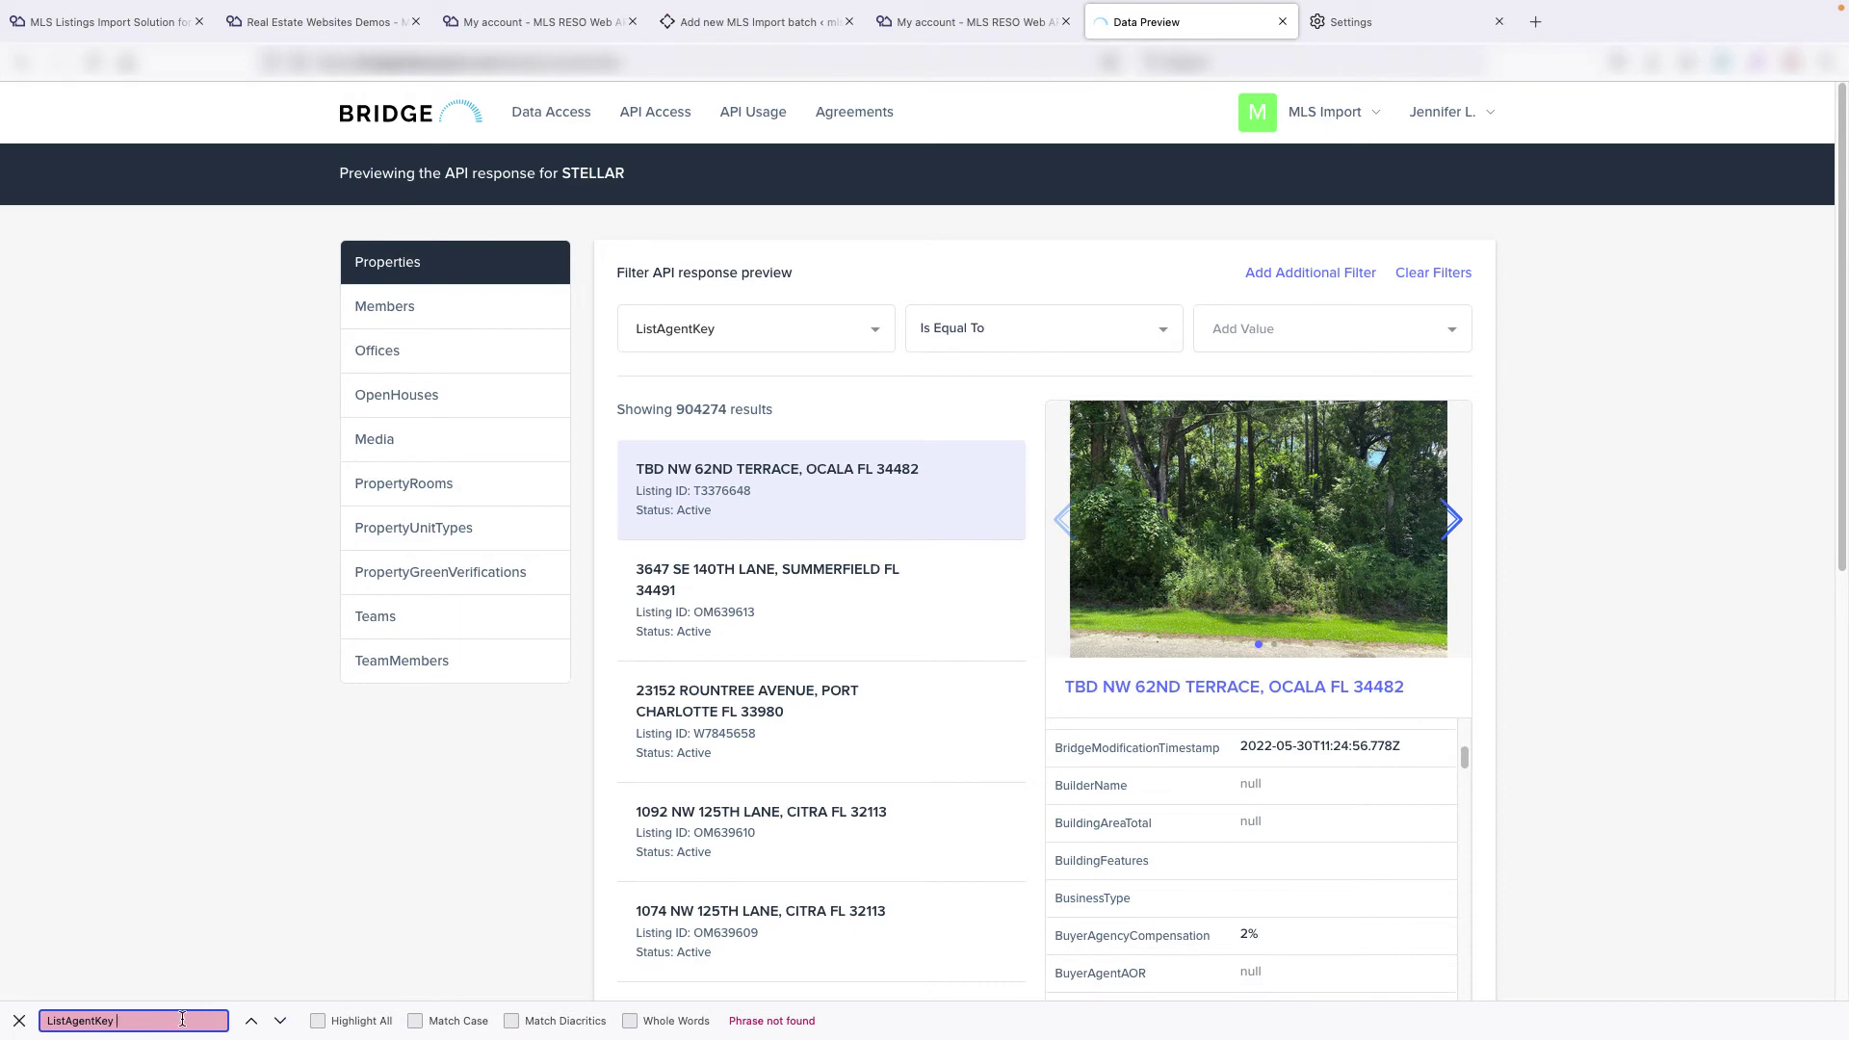
{"action": "key", "text": "BackSpace"}
{"action": "key", "text": "Return"}
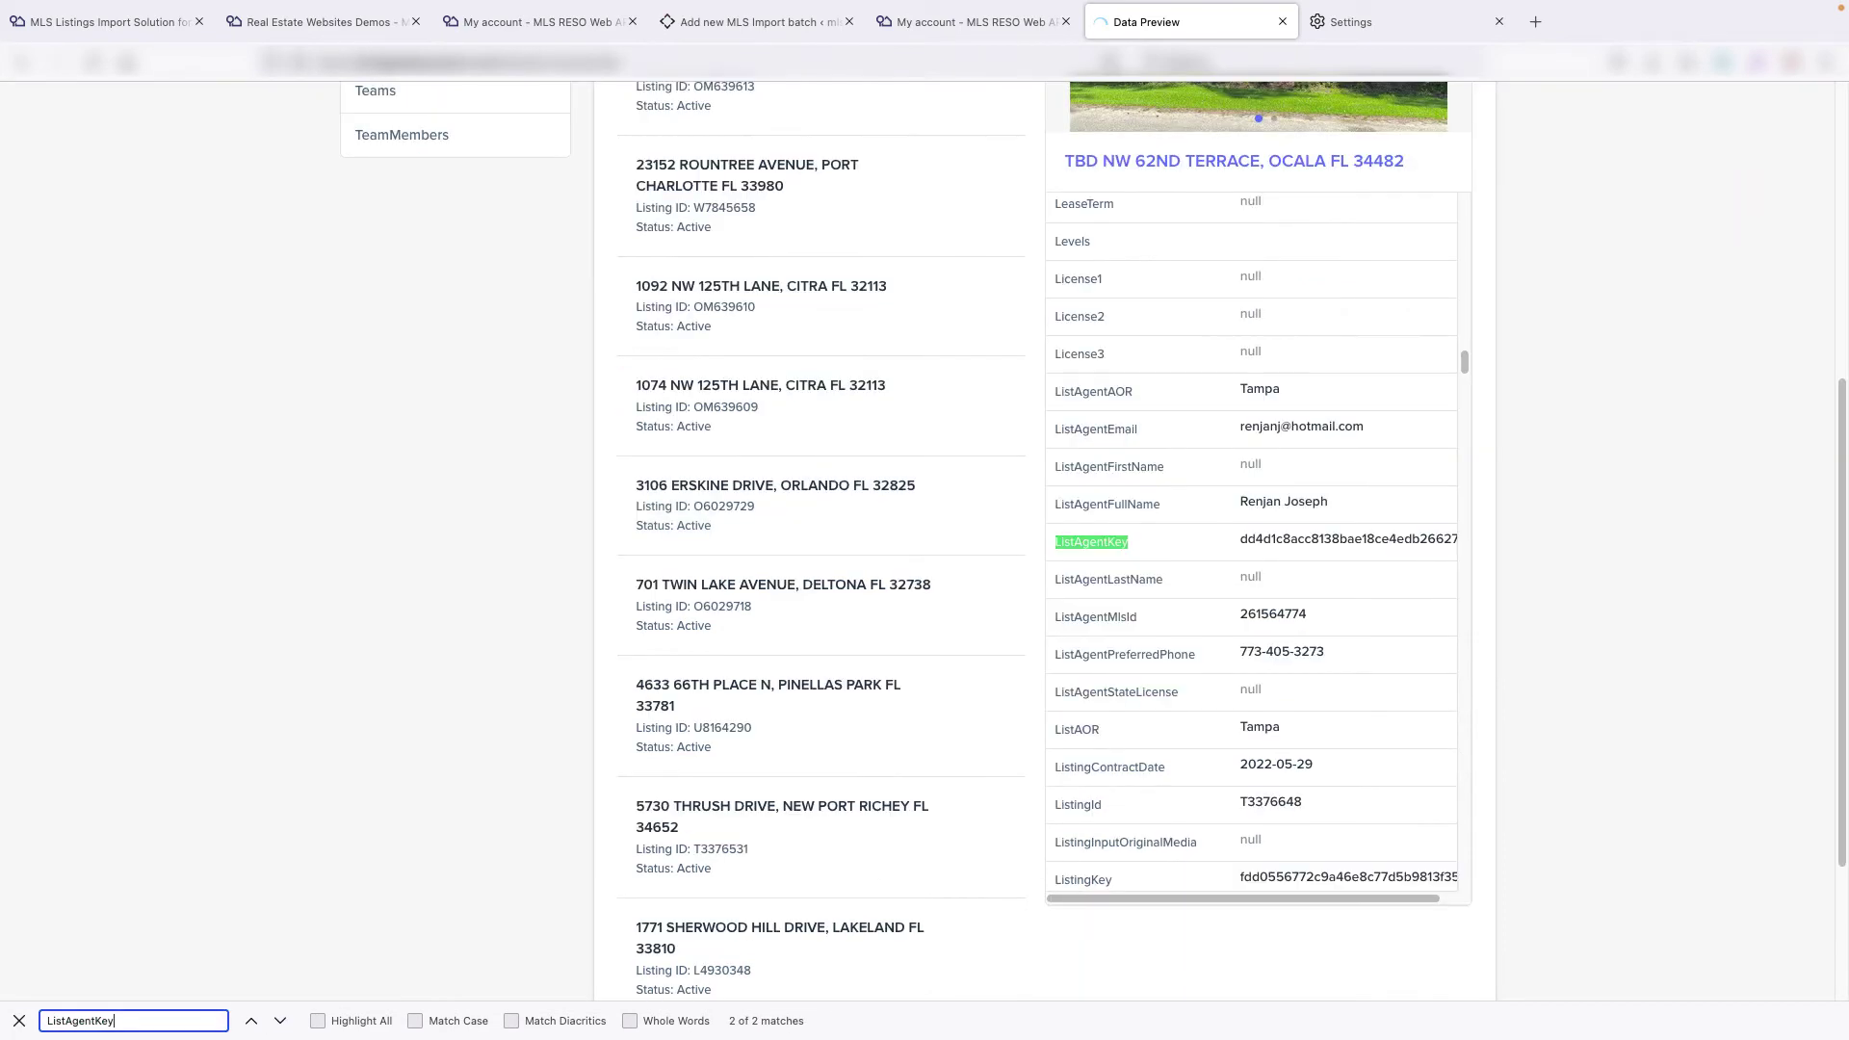
{"action": "left_click_drag", "start_coordinate": [1239, 539], "coordinate": [1454, 538]}
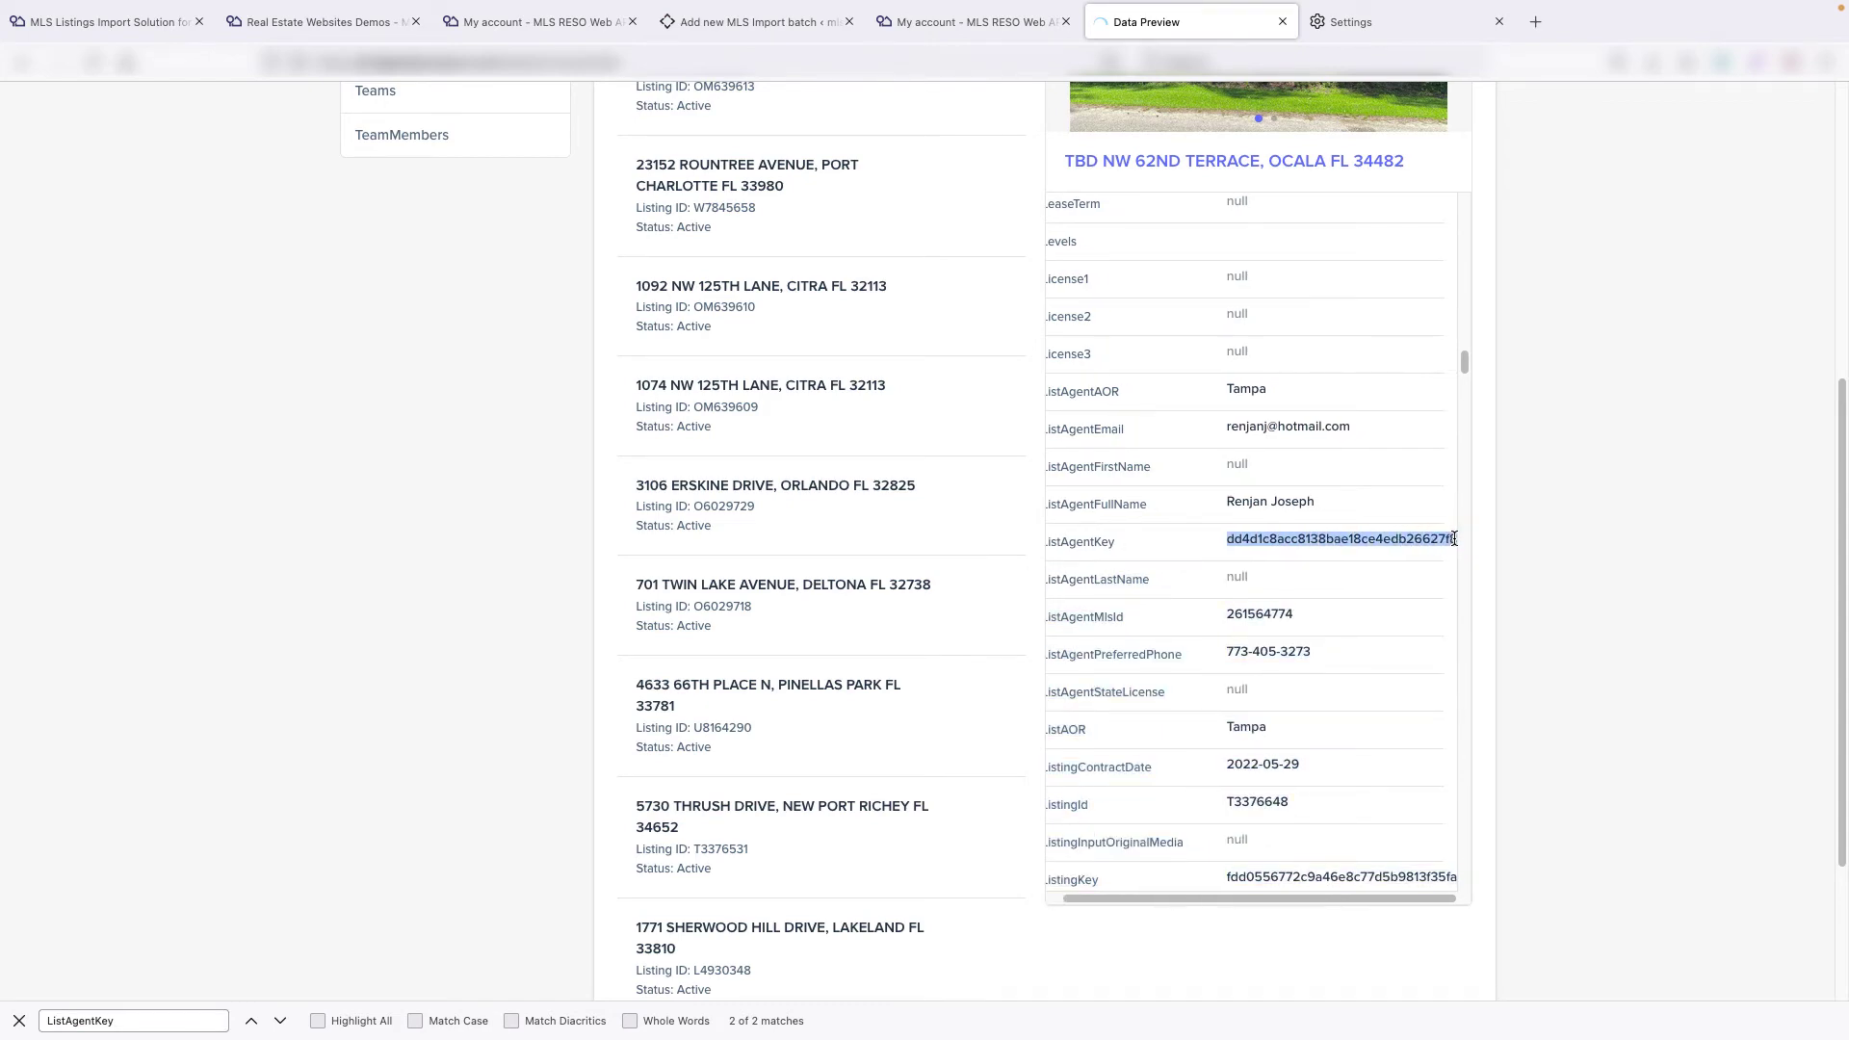
{"action": "right_click", "coordinate": [1410, 540]}
{"action": "left_click", "coordinate": [1441, 552]}
Filter the properties by the copied agent key value
{"action": "scroll", "coordinate": [1297, 572], "scroll_direction": "up", "scroll_amount": 3}
{"action": "scroll", "coordinate": [973, 584], "scroll_direction": "up", "scroll_amount": 5}
{"action": "left_click", "coordinate": [1281, 328]}
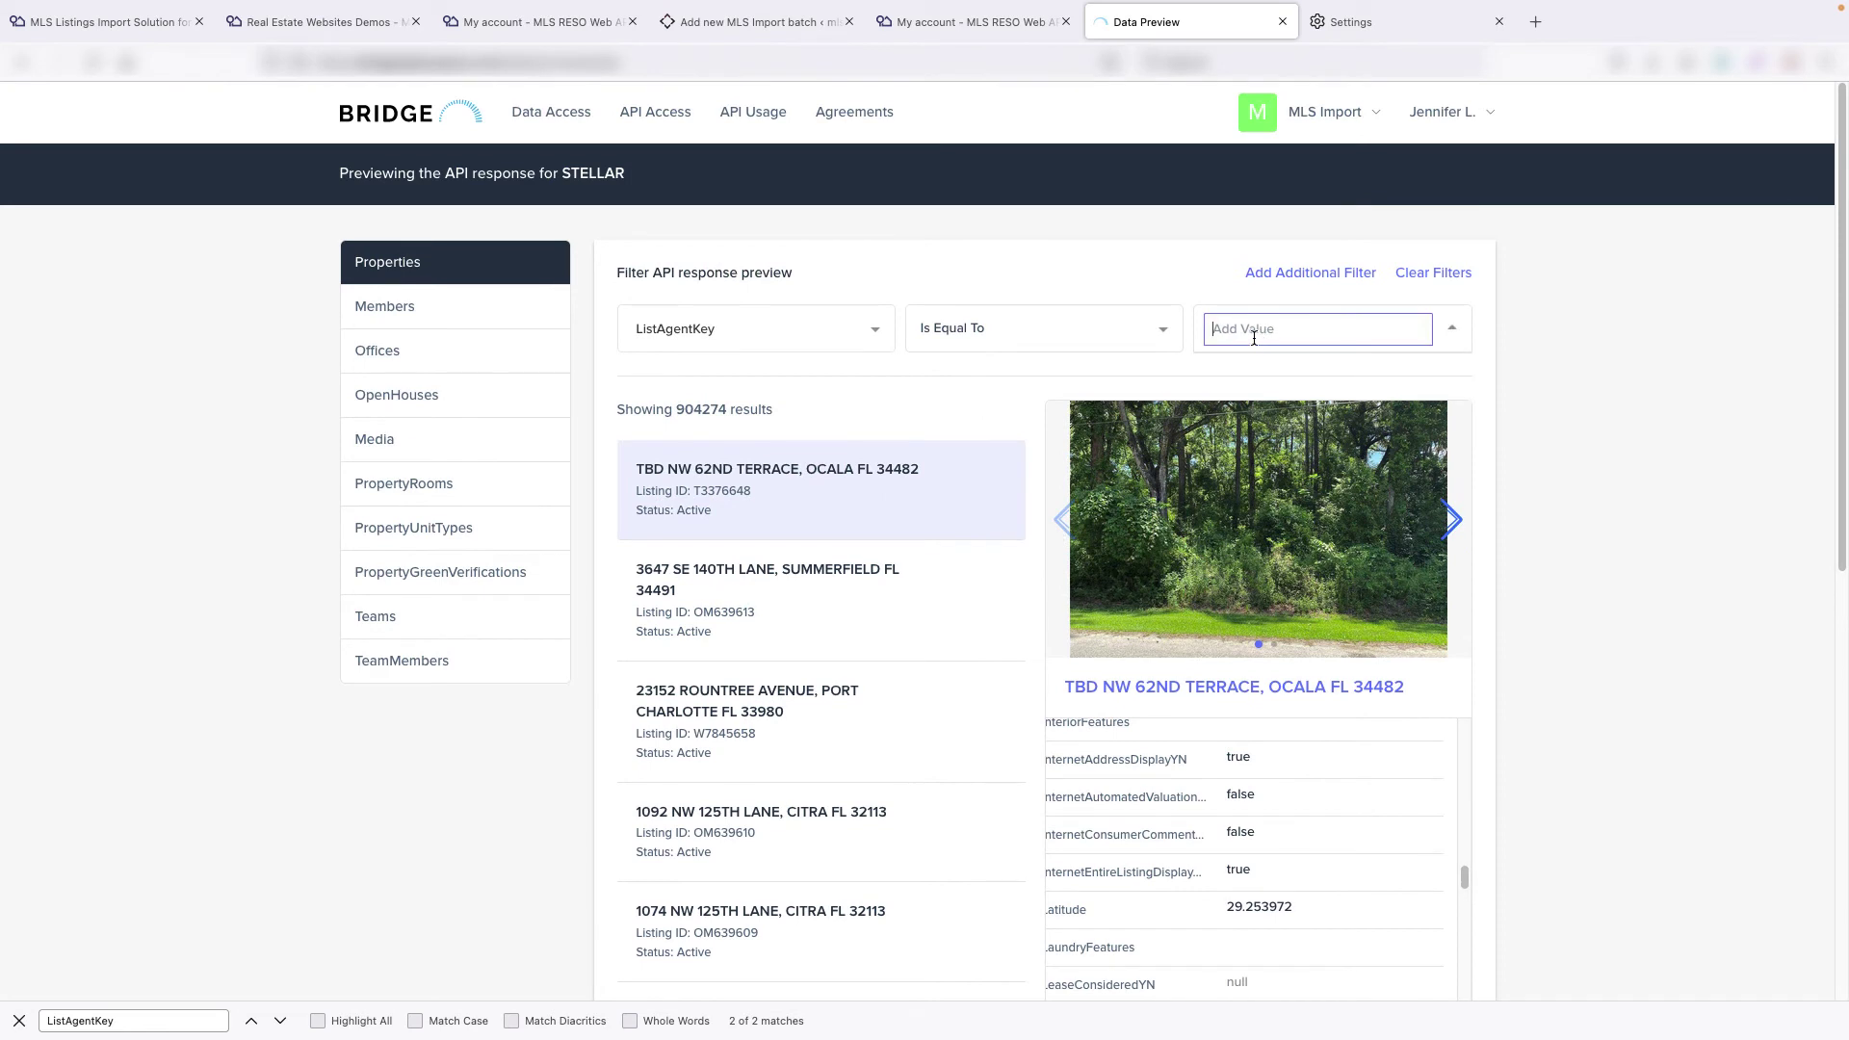
{"action": "key", "text": "ctrl+v"}
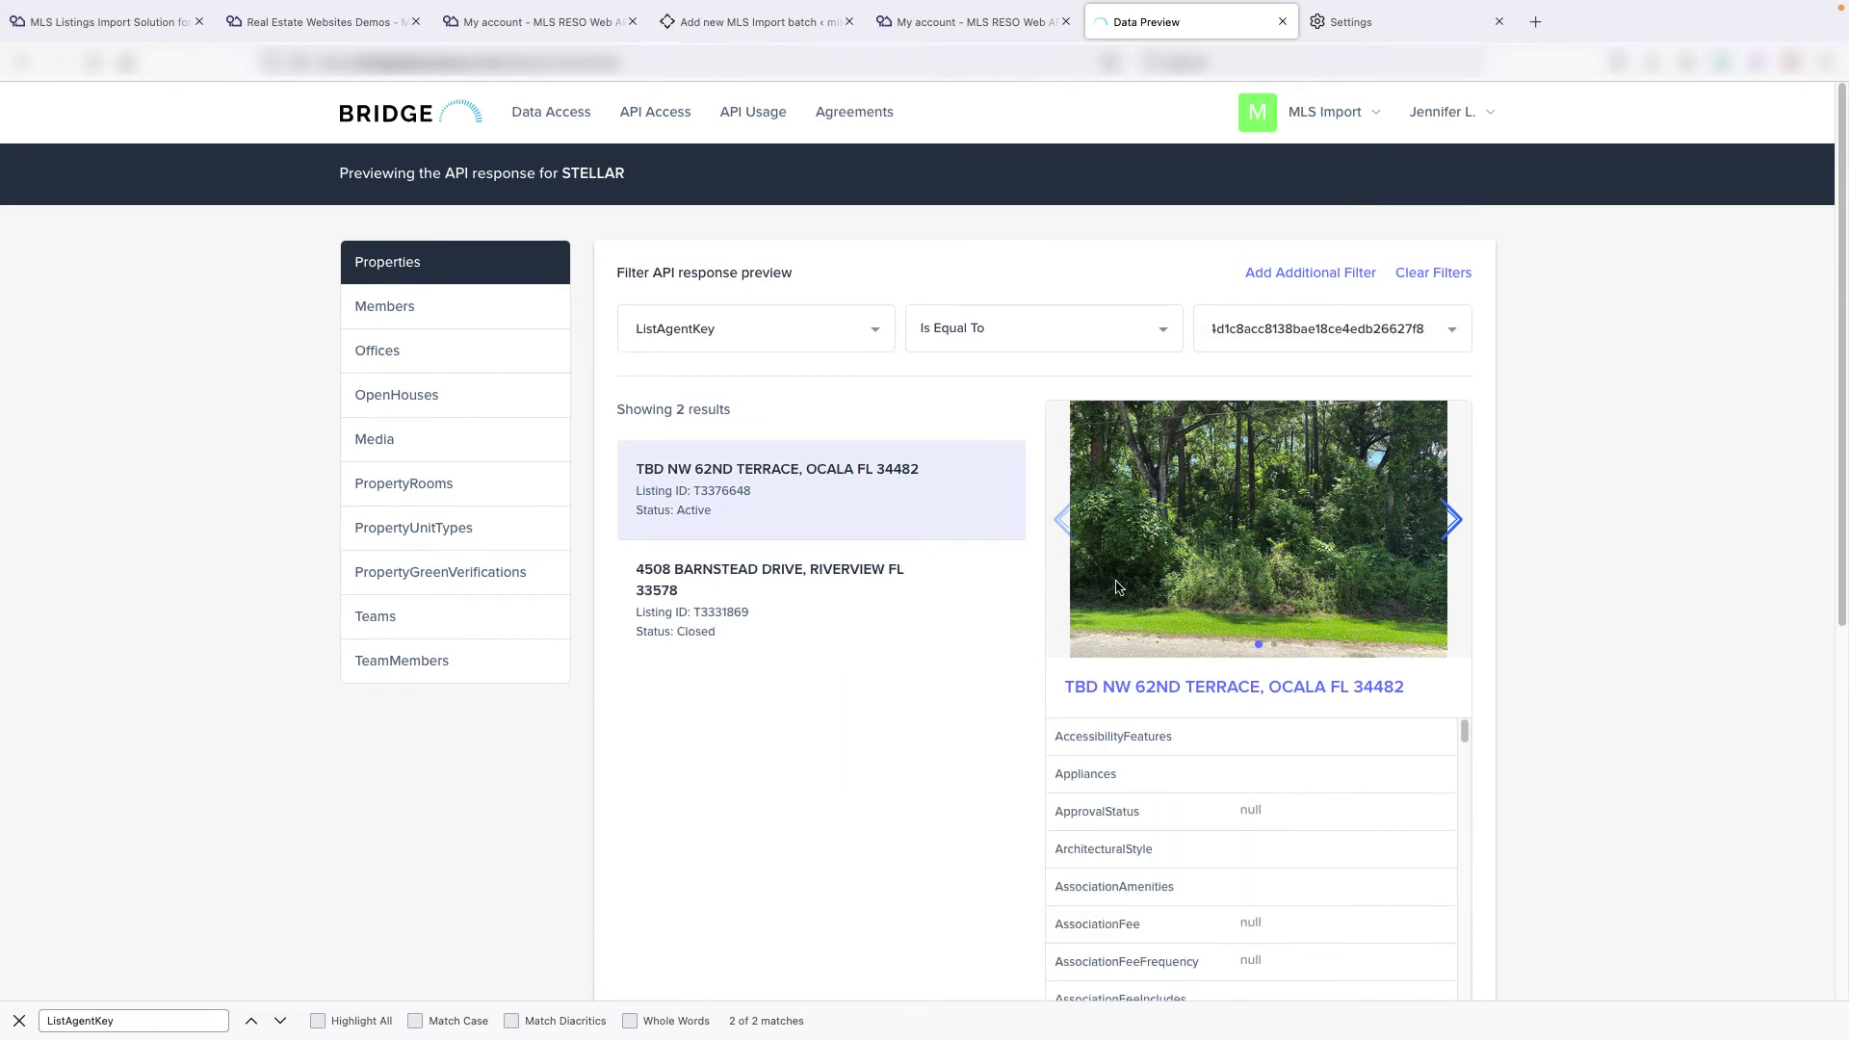
Back in the WordPress import item, paste the agent key into the ListAgentKey parameter and save the draft
{"action": "left_click", "coordinate": [756, 21]}
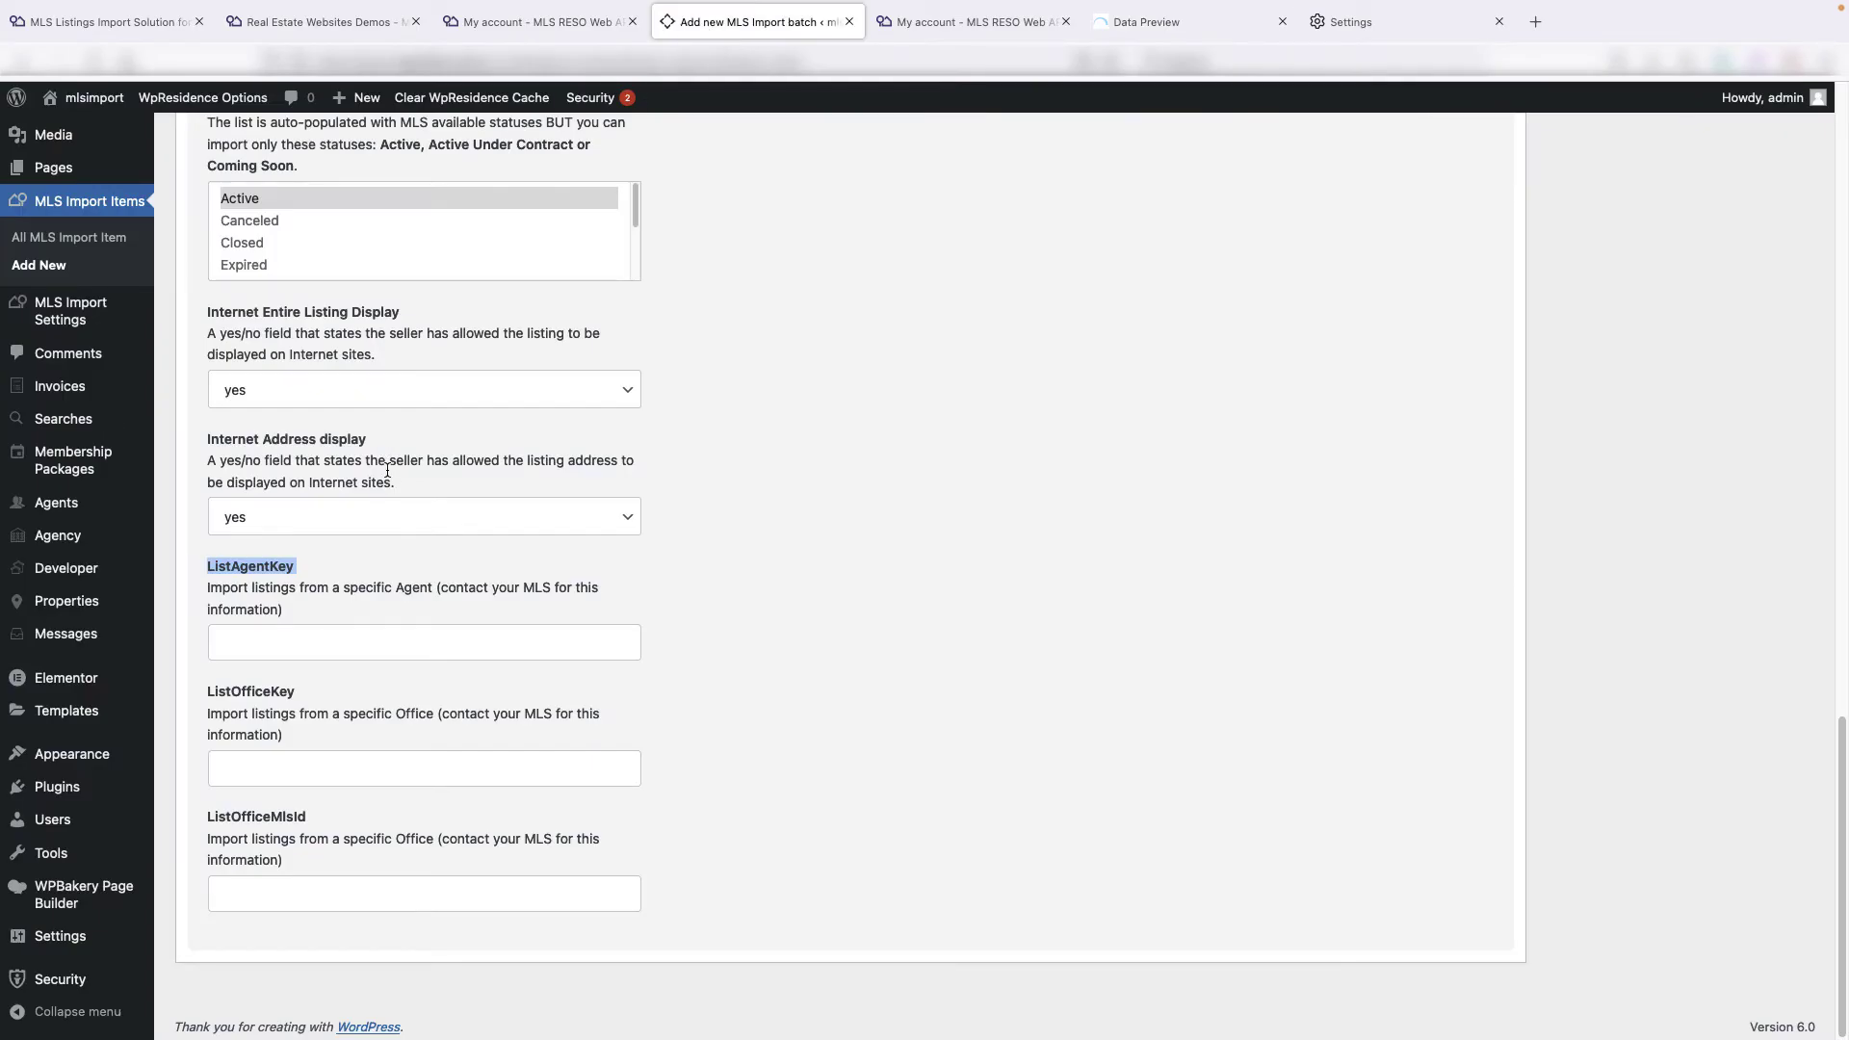
{"action": "scroll", "coordinate": [390, 477], "scroll_direction": "up", "scroll_amount": 3}
{"action": "key", "text": "Escape"}
{"action": "scroll", "coordinate": [389, 477], "scroll_direction": "down", "scroll_amount": 2}
{"action": "left_click", "coordinate": [277, 843]}
{"action": "key", "text": "ctrl+v"}
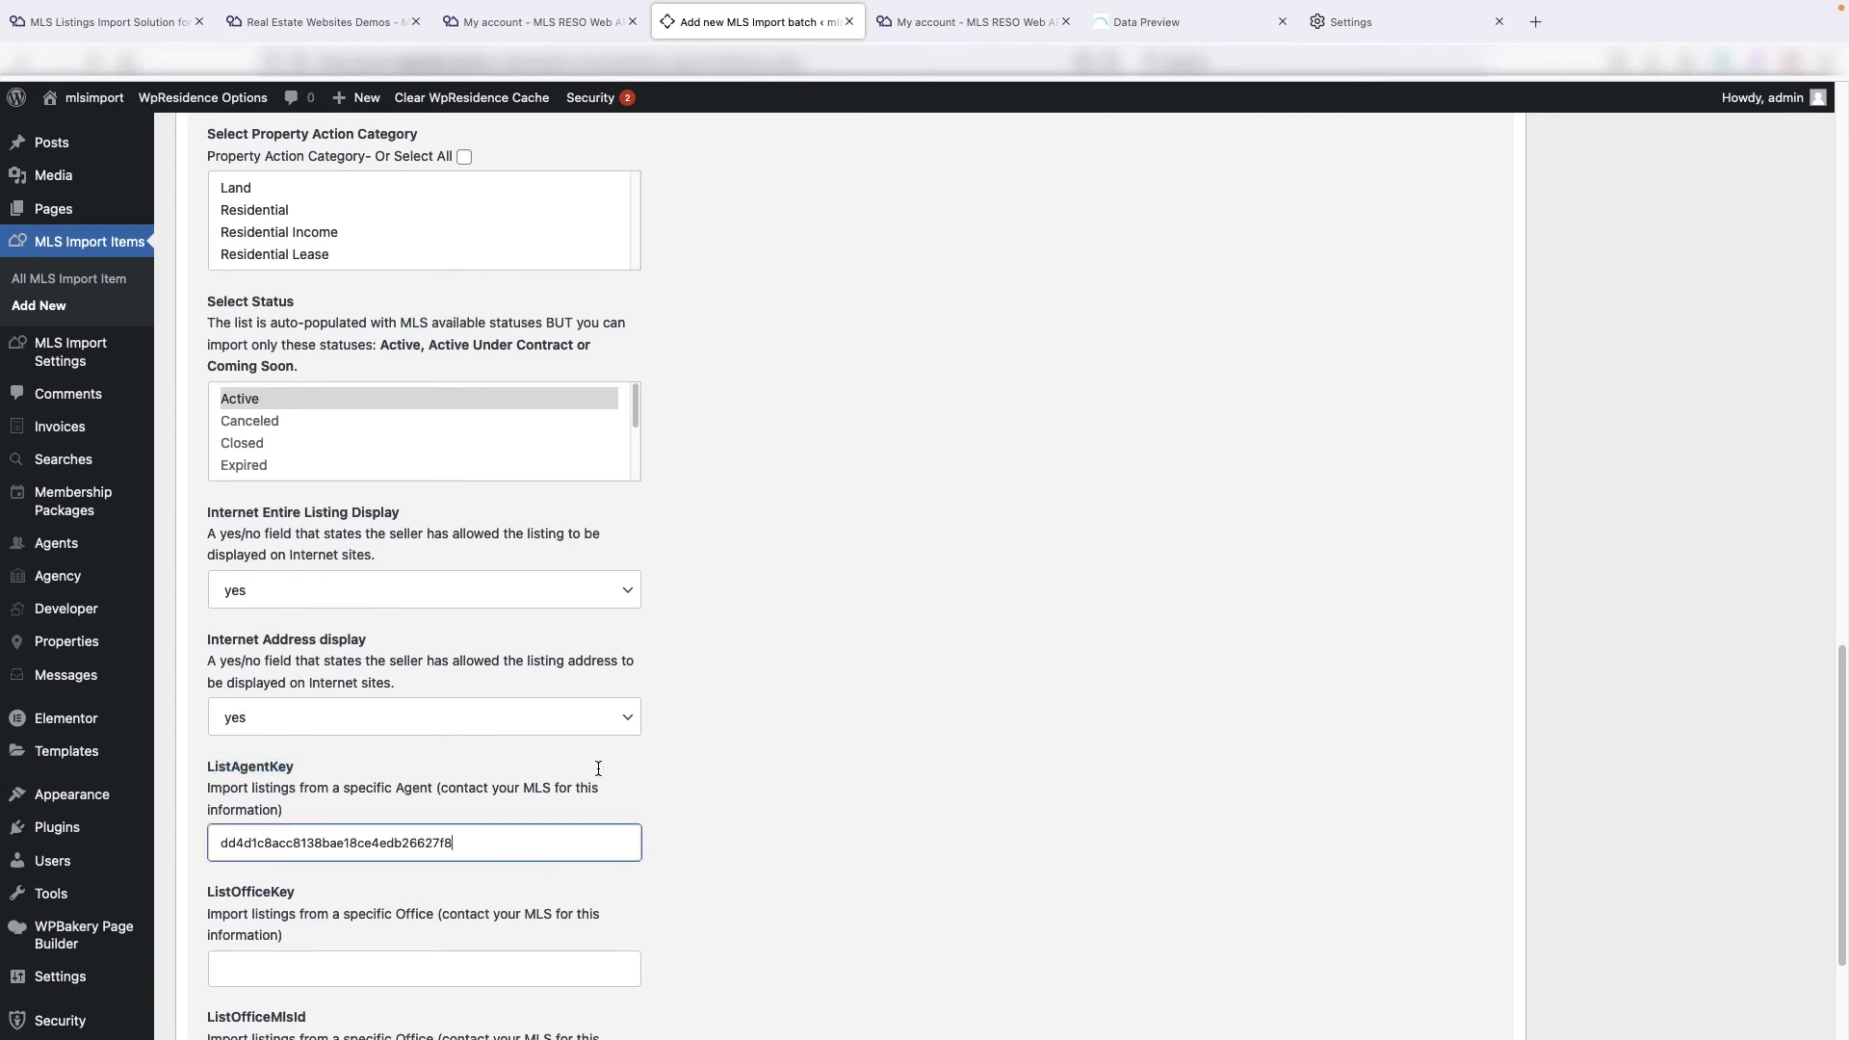
{"action": "scroll", "coordinate": [598, 768], "scroll_direction": "up", "scroll_amount": 15}
{"action": "left_click", "coordinate": [1597, 234]}
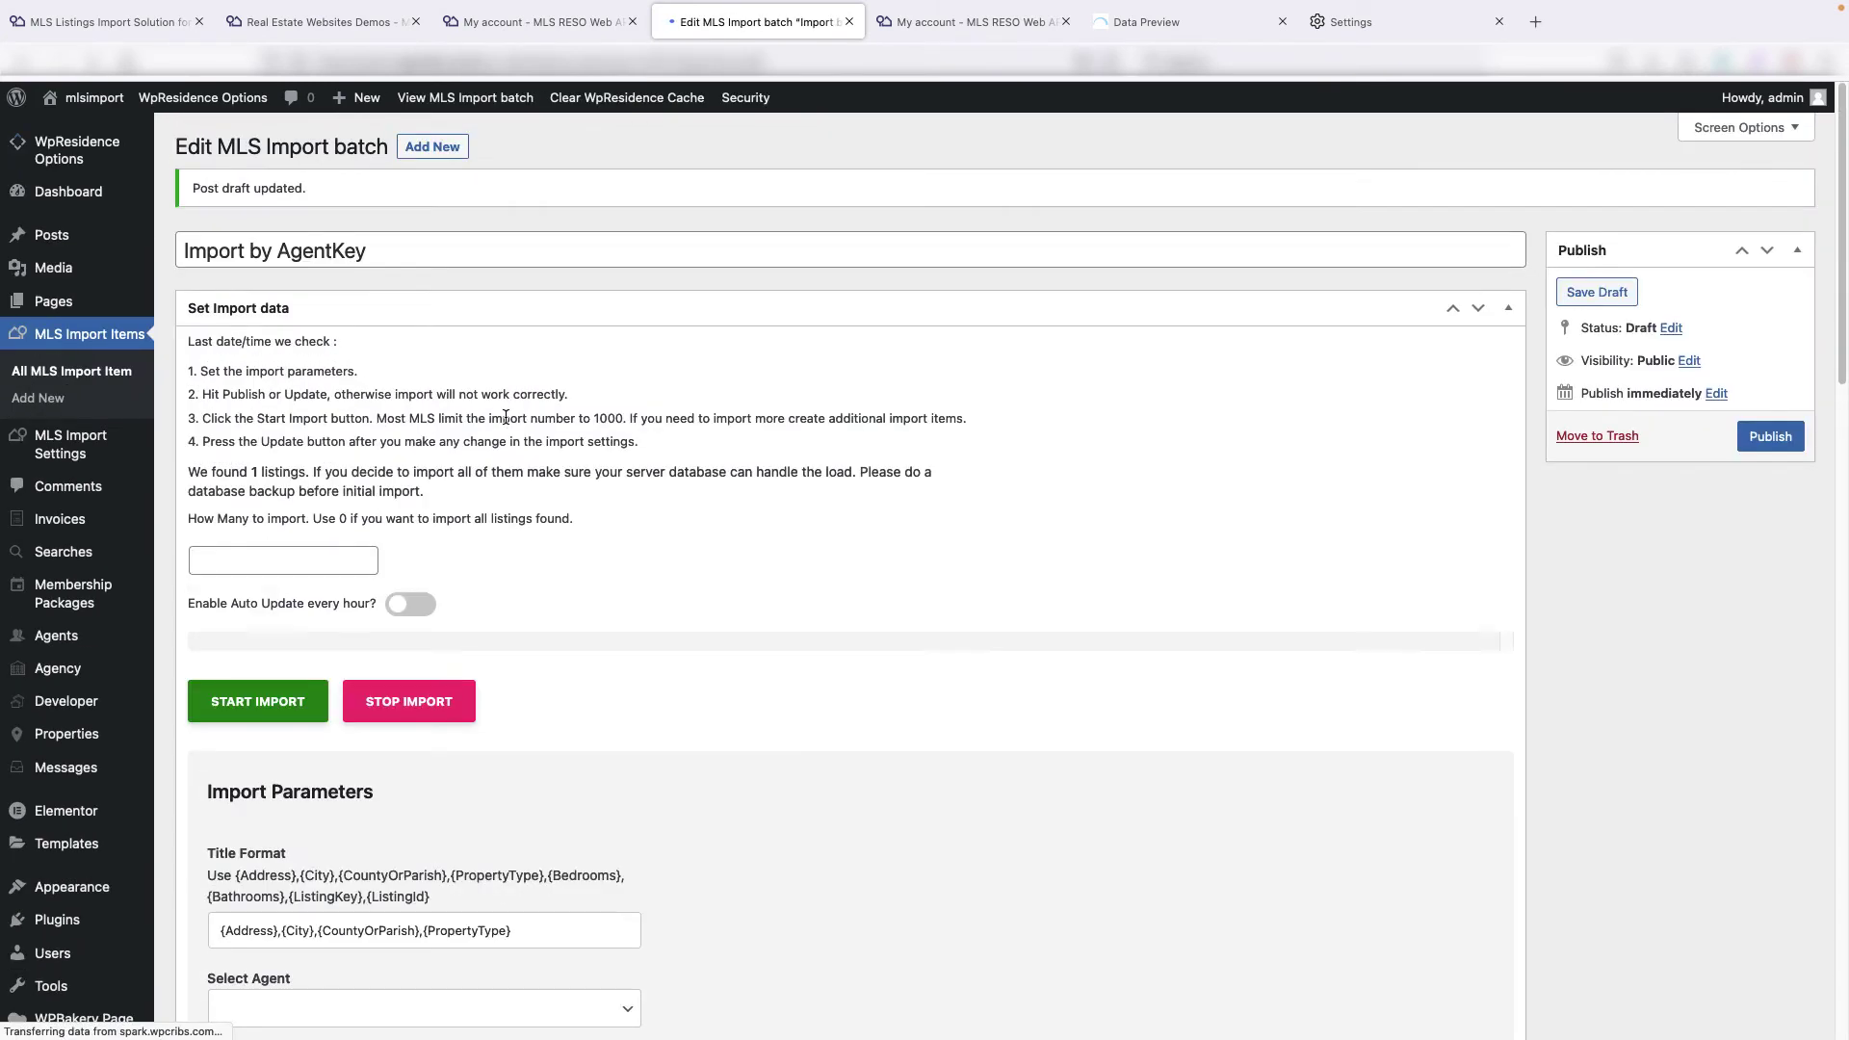
Check the statuses of the agent's filtered listings in Bridge, and return to the WordPress import item
{"action": "left_click", "coordinate": [1160, 31]}
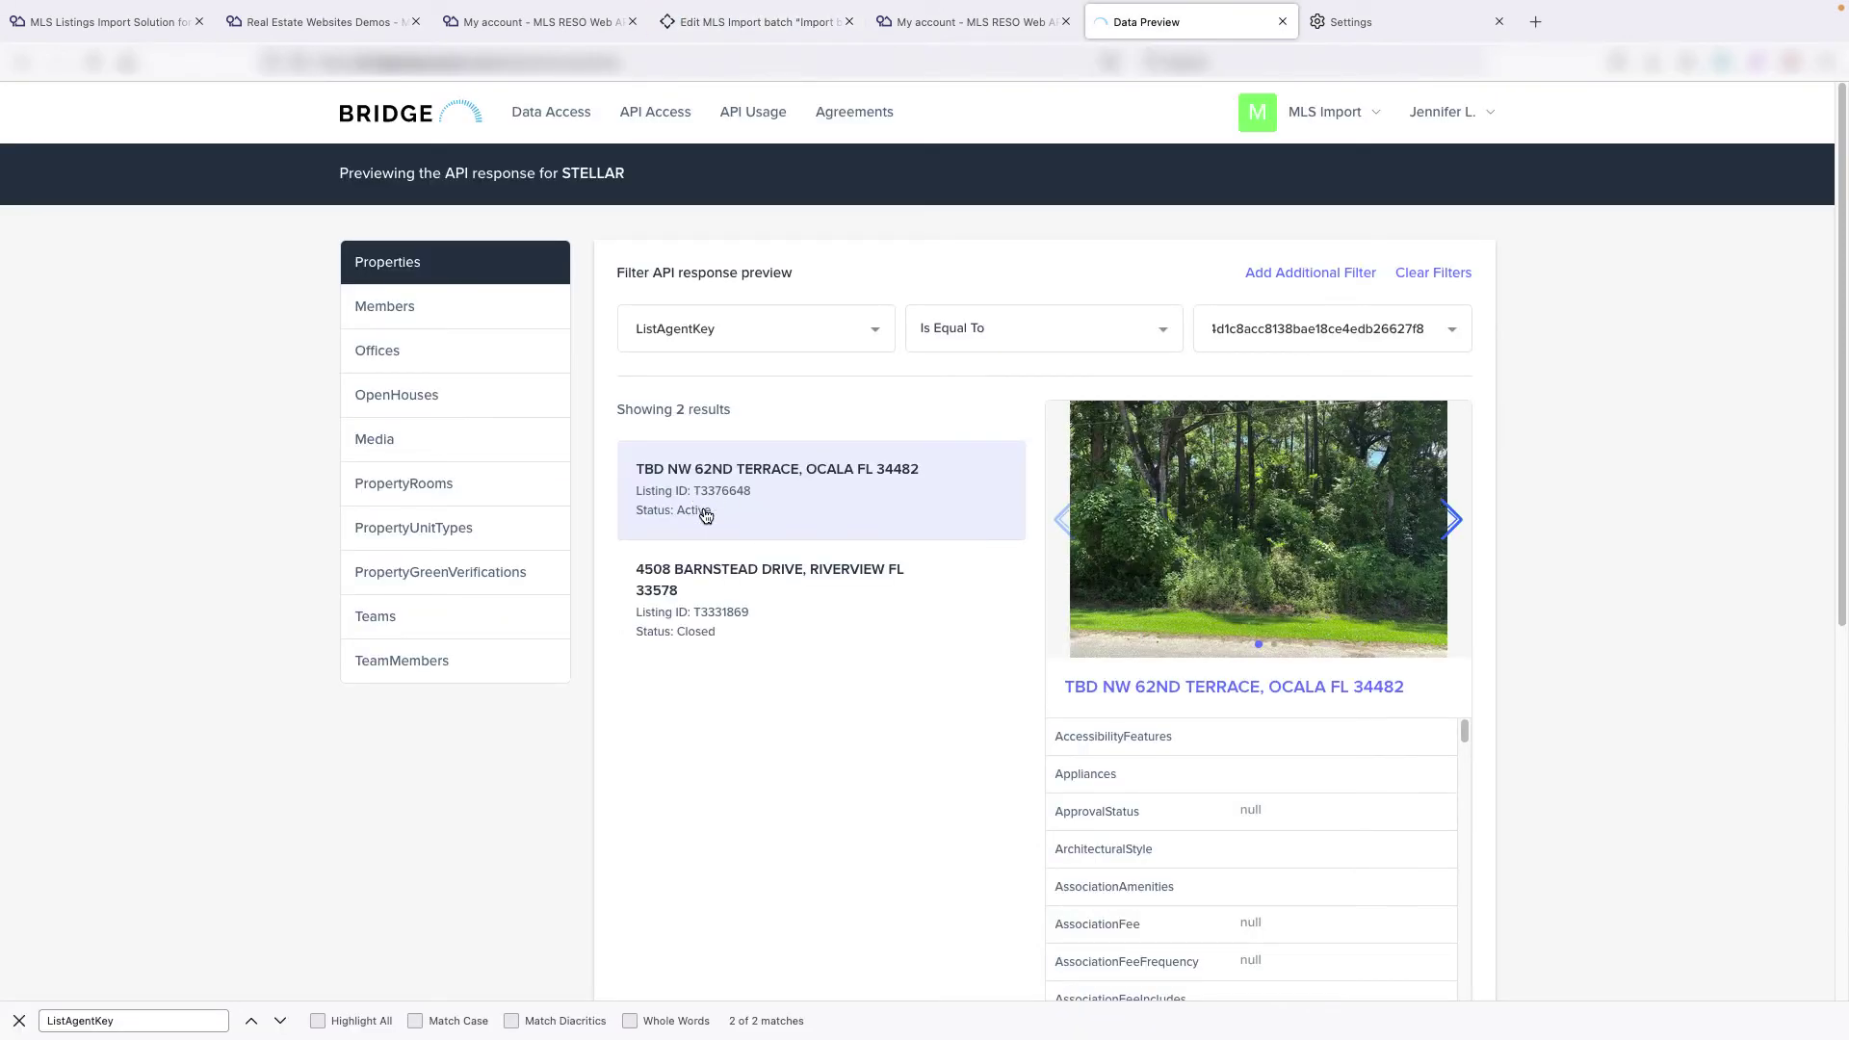
{"action": "left_click", "coordinate": [925, 27]}
{"action": "left_click", "coordinate": [731, 27]}
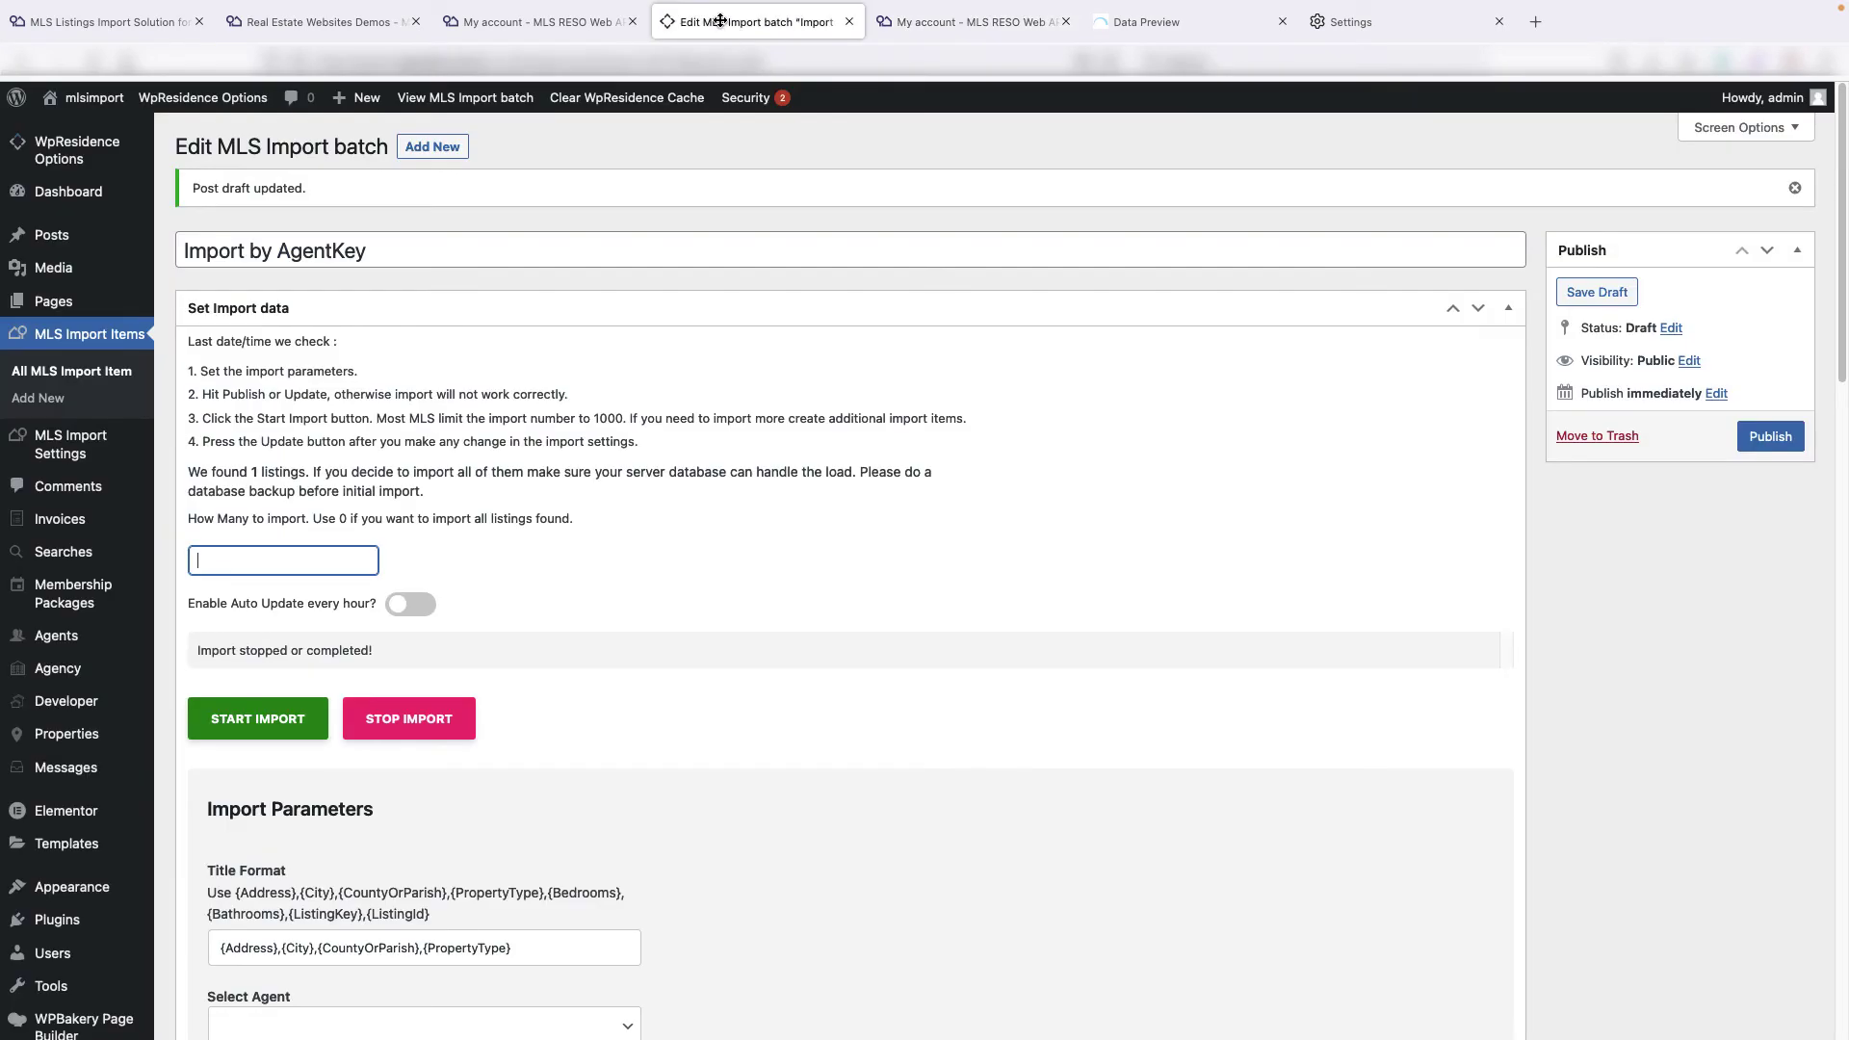
Review the import parameters of the agent key import item and enable its hourly auto update
{"action": "scroll", "coordinate": [419, 527], "scroll_direction": "down", "scroll_amount": 3}
{"action": "scroll", "coordinate": [416, 531], "scroll_direction": "down", "scroll_amount": 6}
{"action": "scroll", "coordinate": [411, 541], "scroll_direction": "up", "scroll_amount": 7}
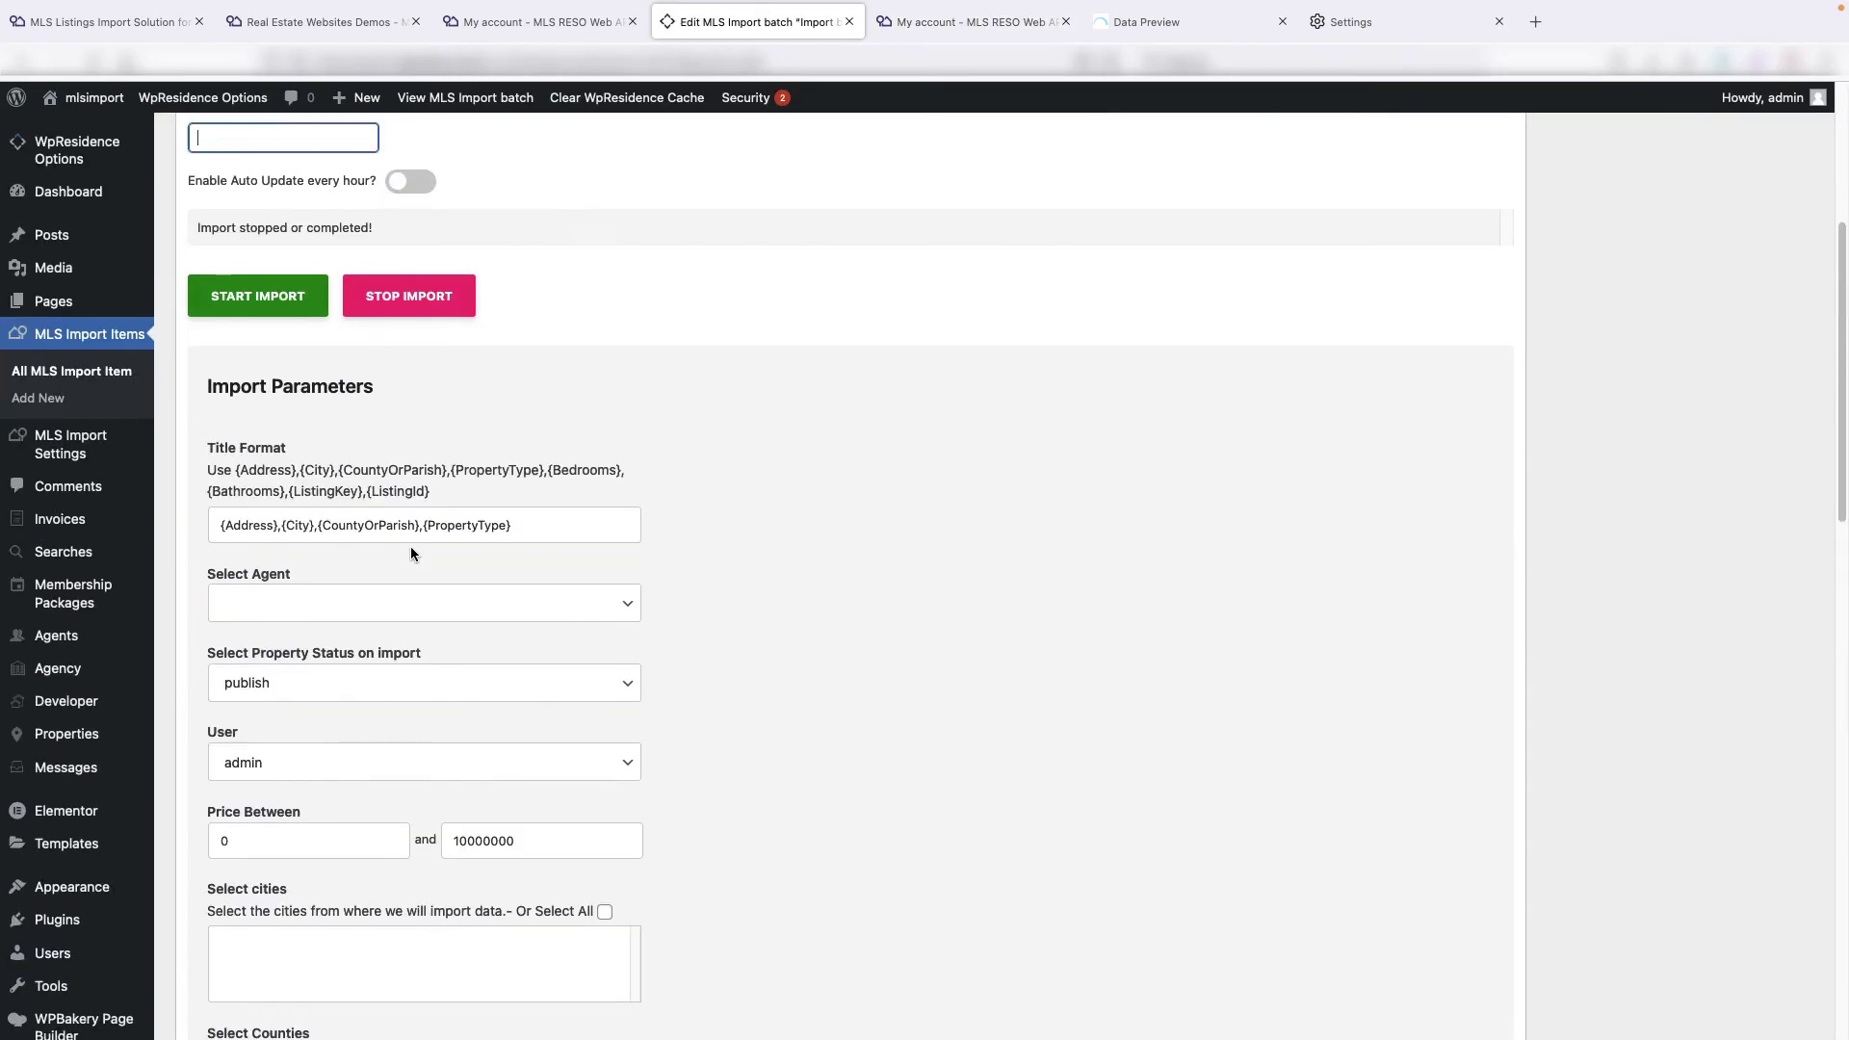
{"action": "left_click", "coordinate": [286, 551]}
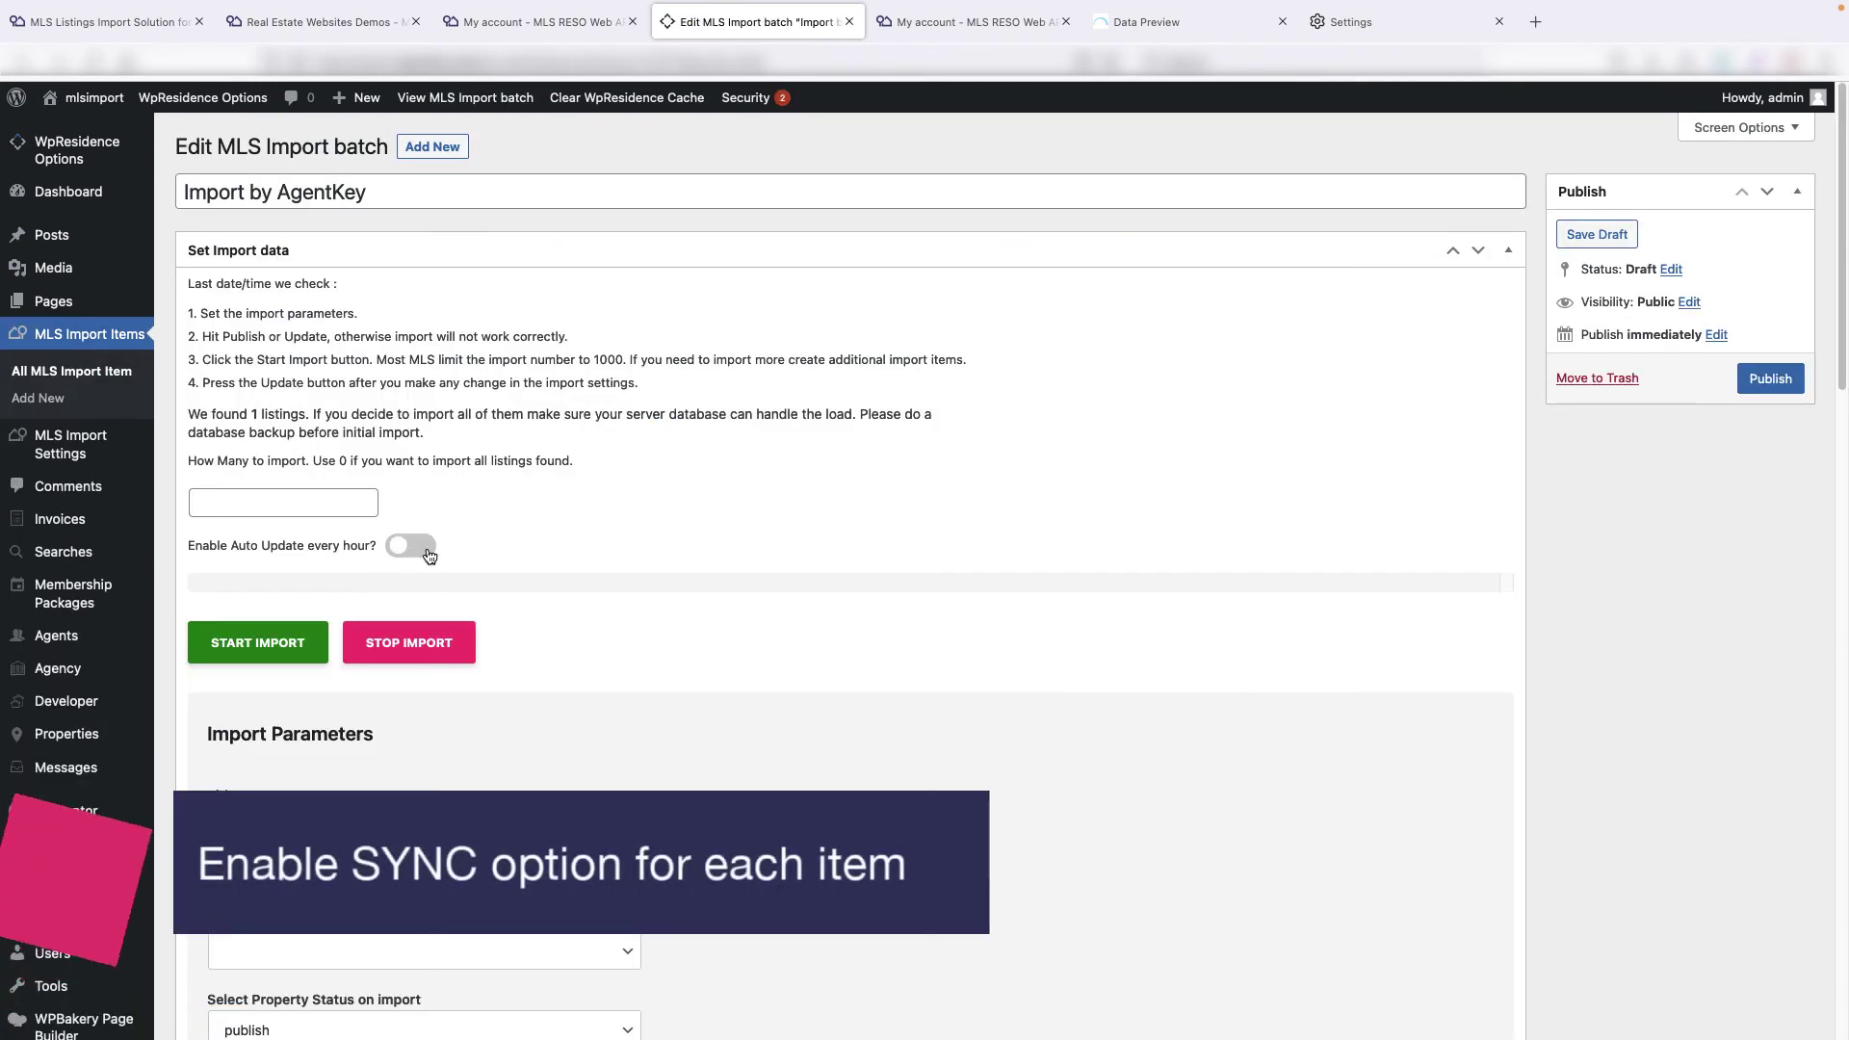
{"action": "left_click", "coordinate": [426, 550]}
{"action": "left_click", "coordinate": [359, 511]}
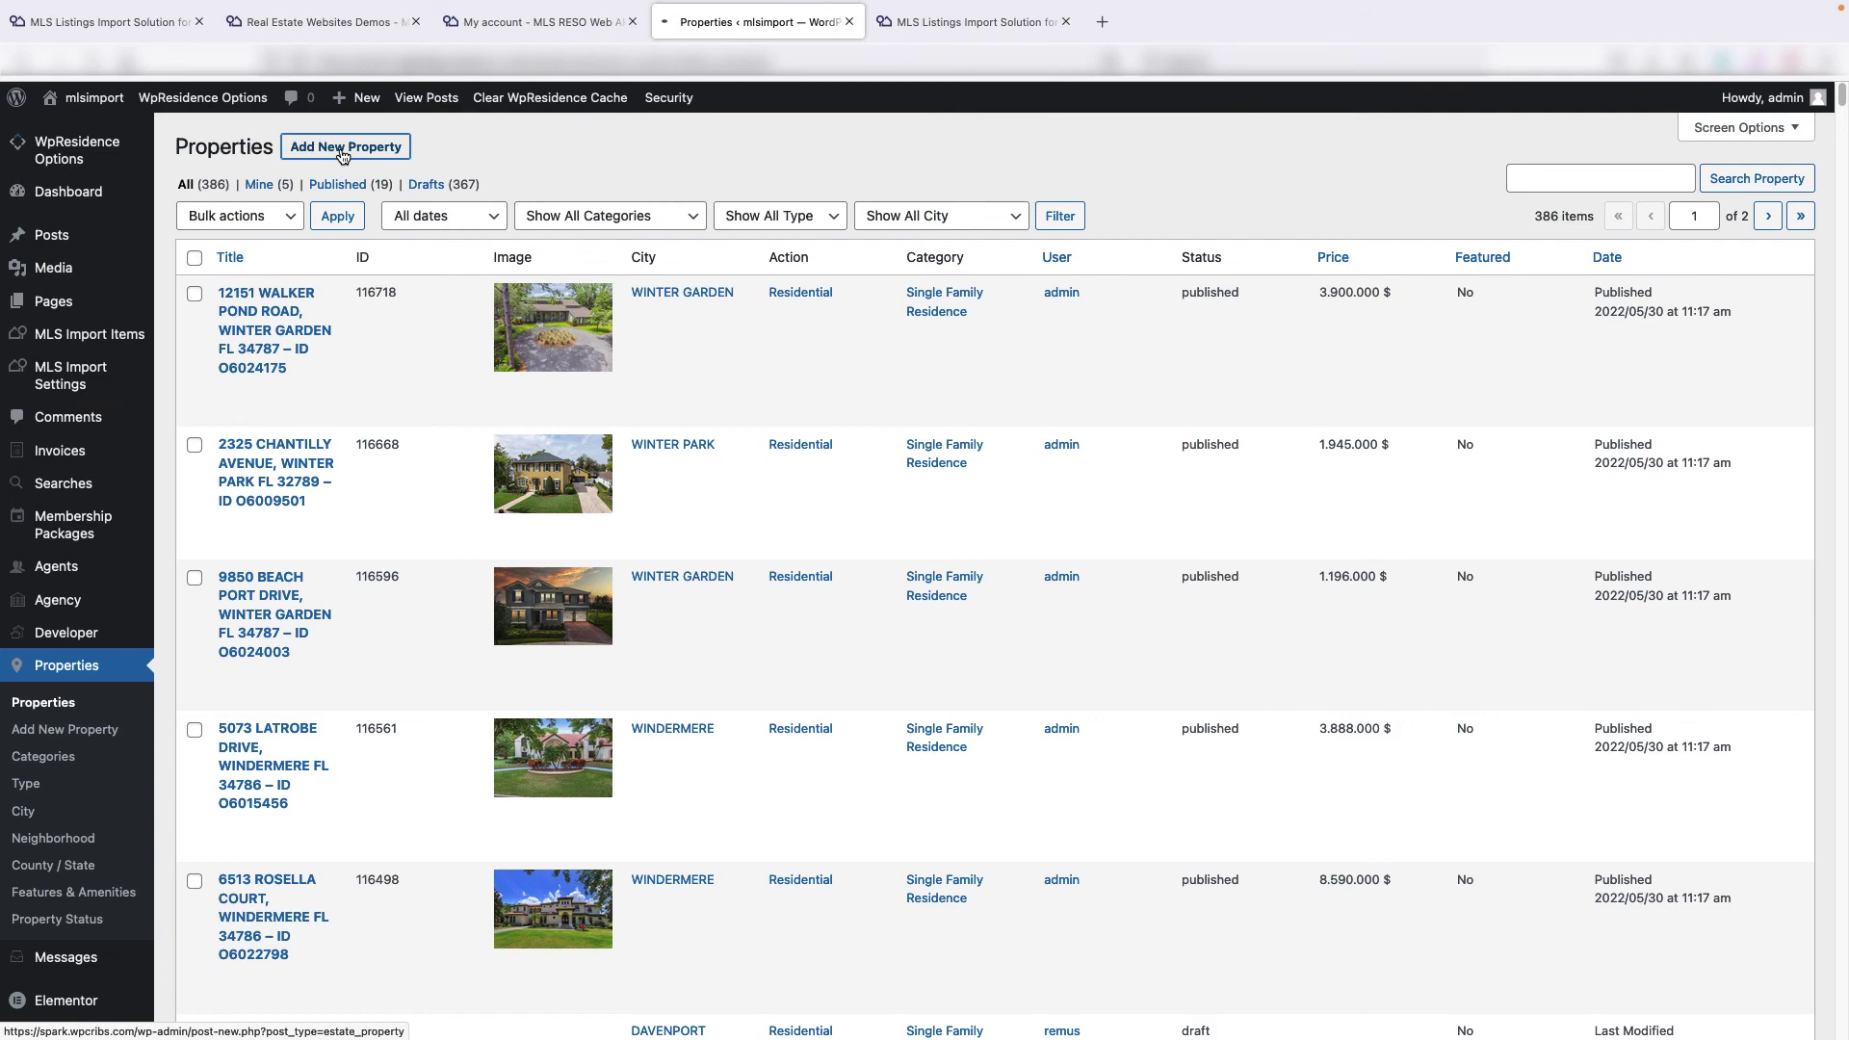
Open the form for adding a new property manually and look over its fields
{"action": "left_click", "coordinate": [342, 147]}
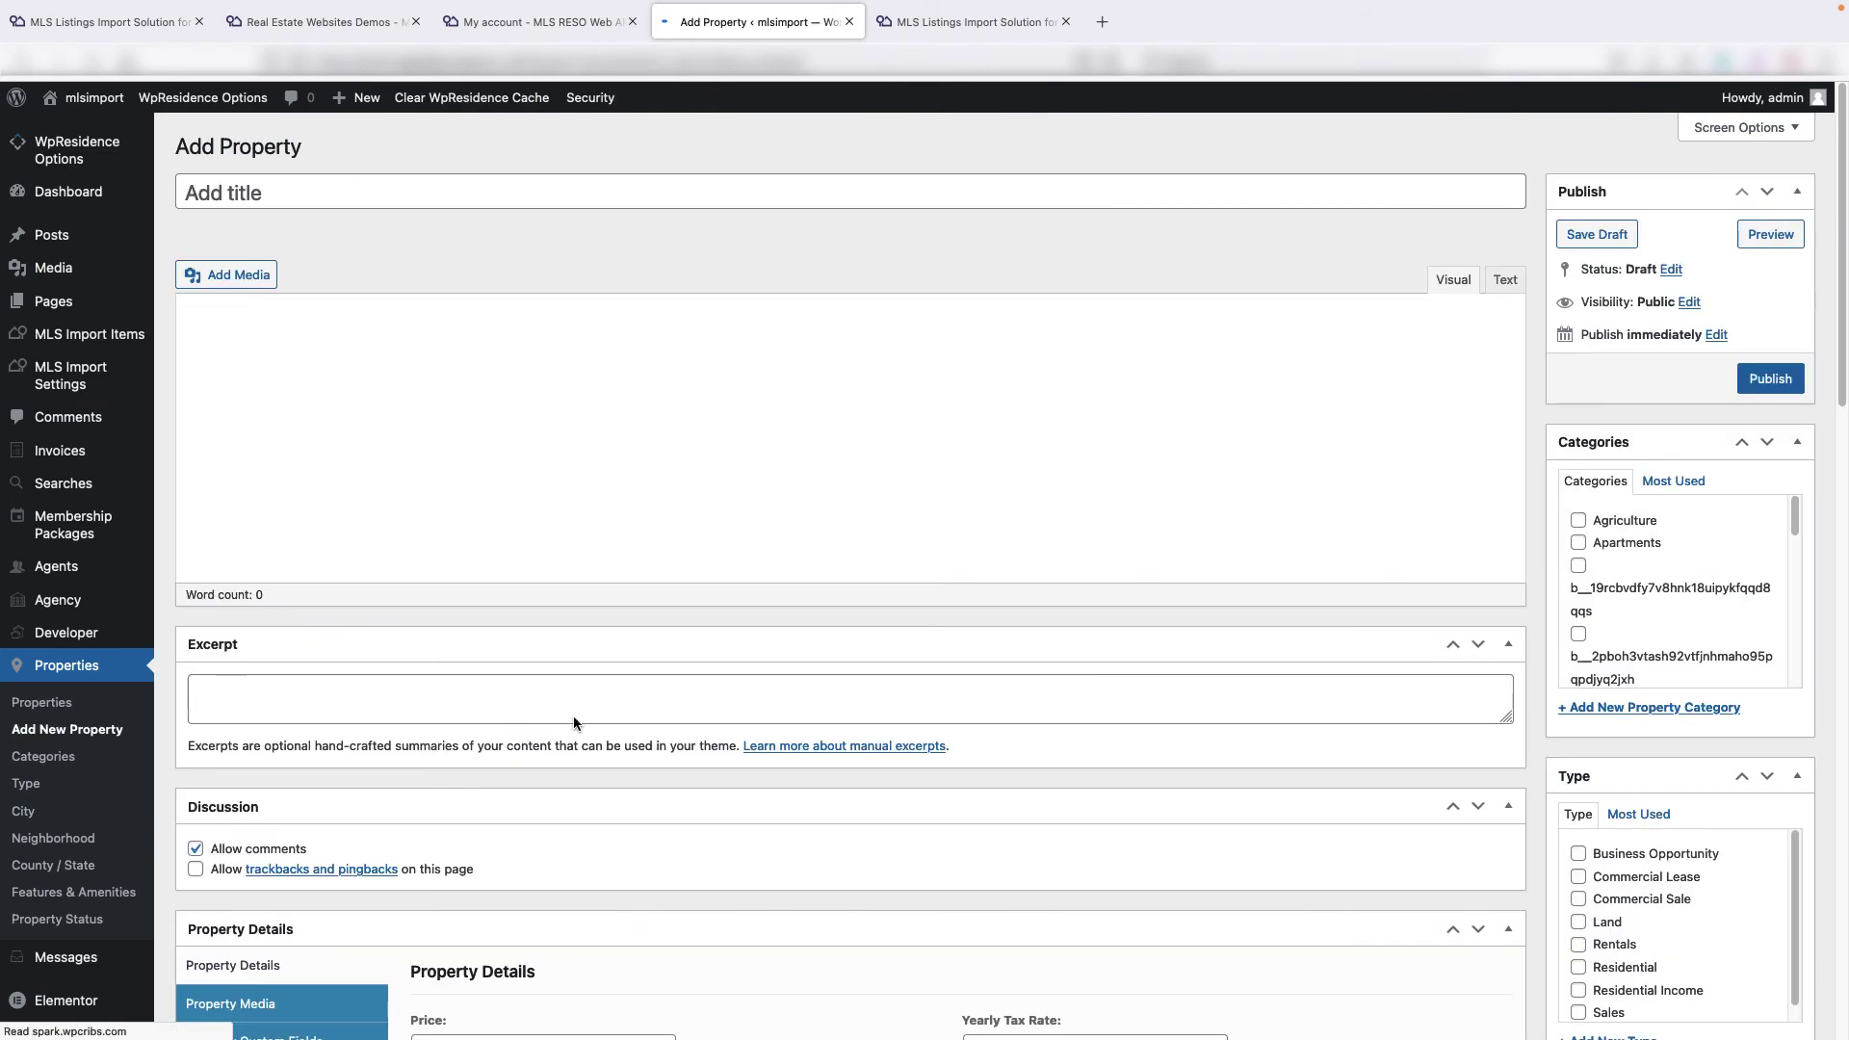
{"action": "scroll", "coordinate": [575, 726], "scroll_direction": "down", "scroll_amount": 3}
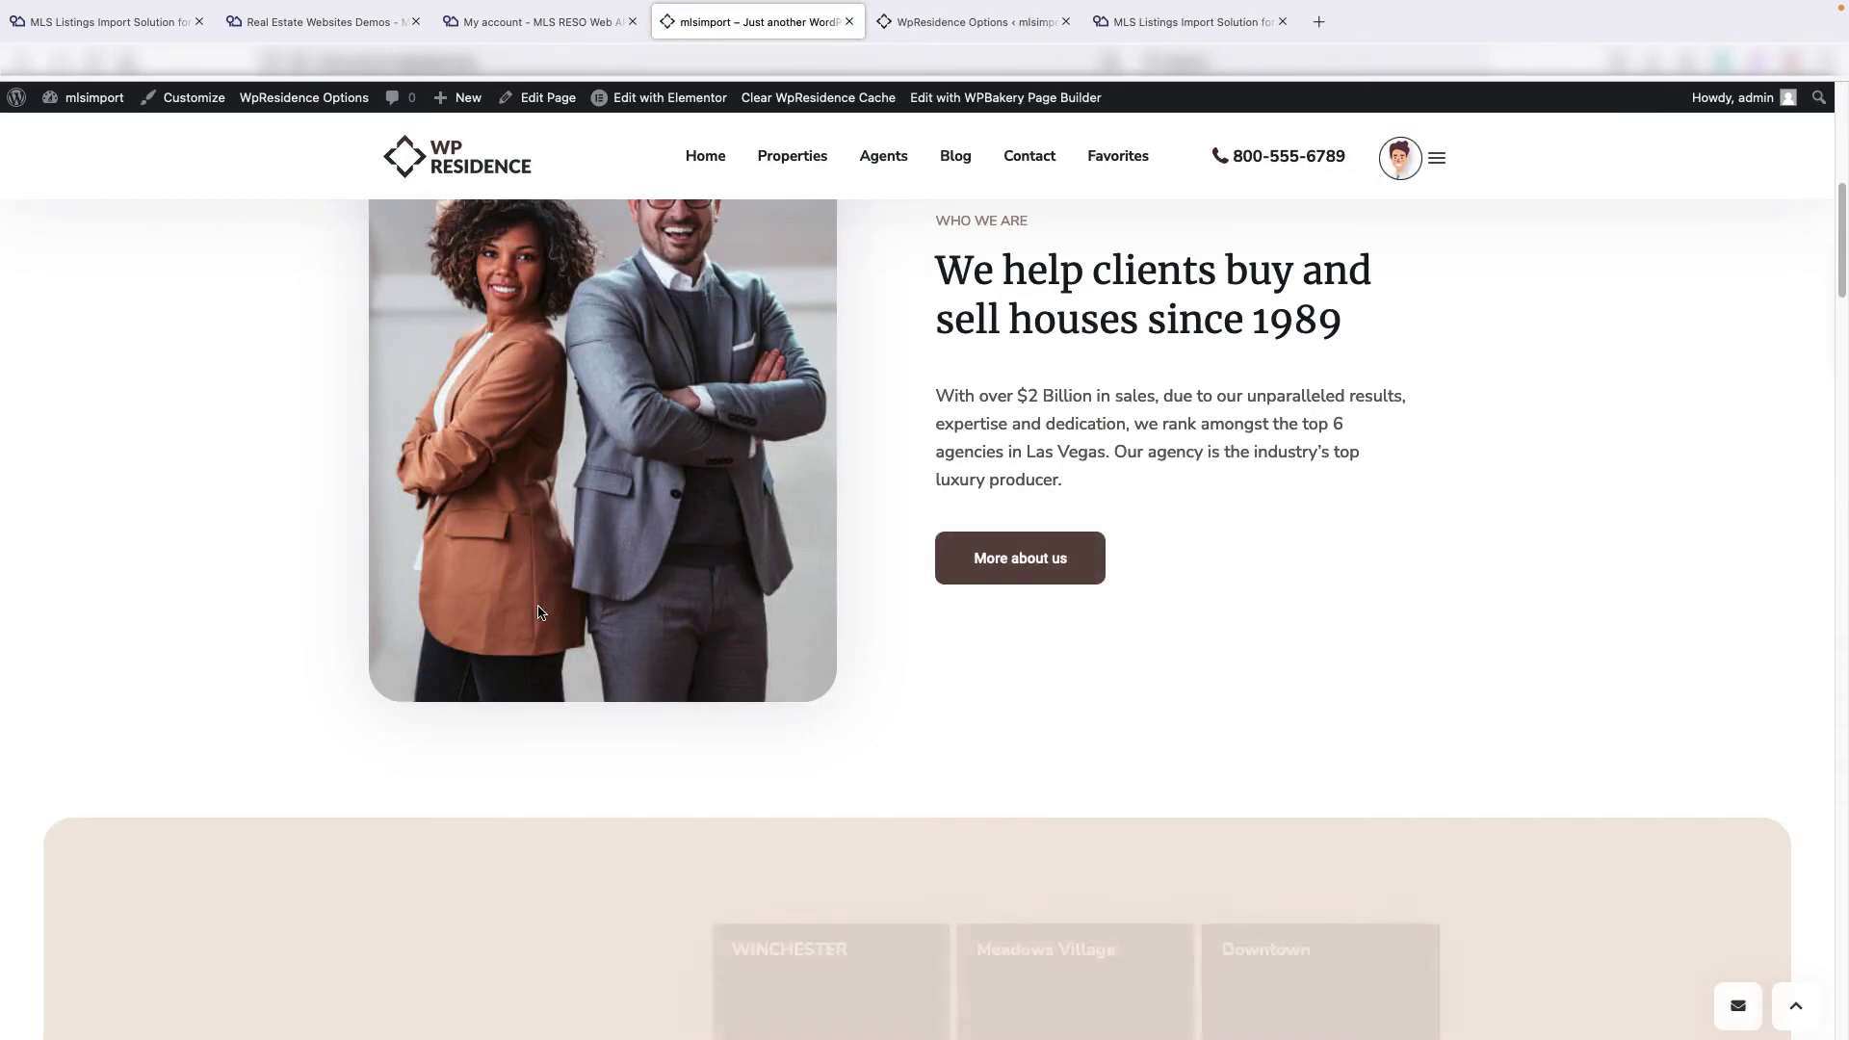
Browse the property listings on the site's home page and load more of them
{"action": "scroll", "coordinate": [537, 607], "scroll_direction": "down", "scroll_amount": 9}
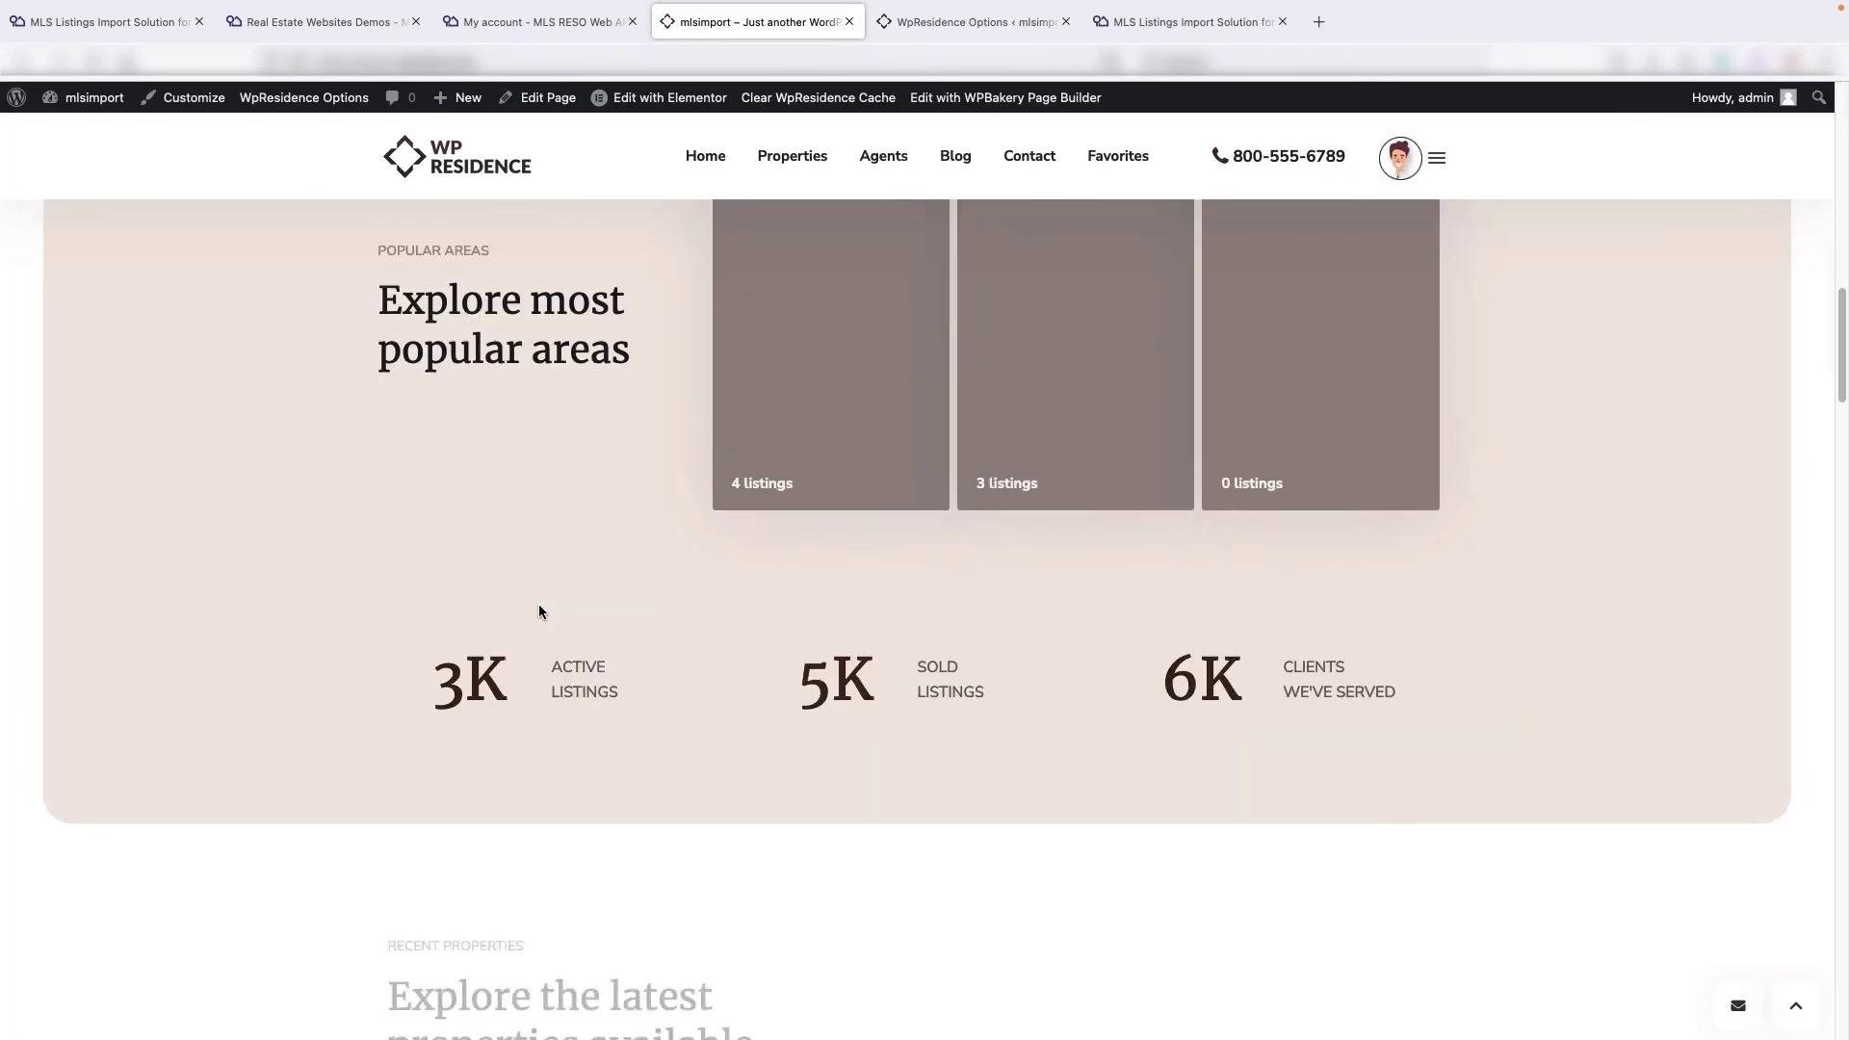
{"action": "scroll", "coordinate": [539, 612], "scroll_direction": "down", "scroll_amount": 6}
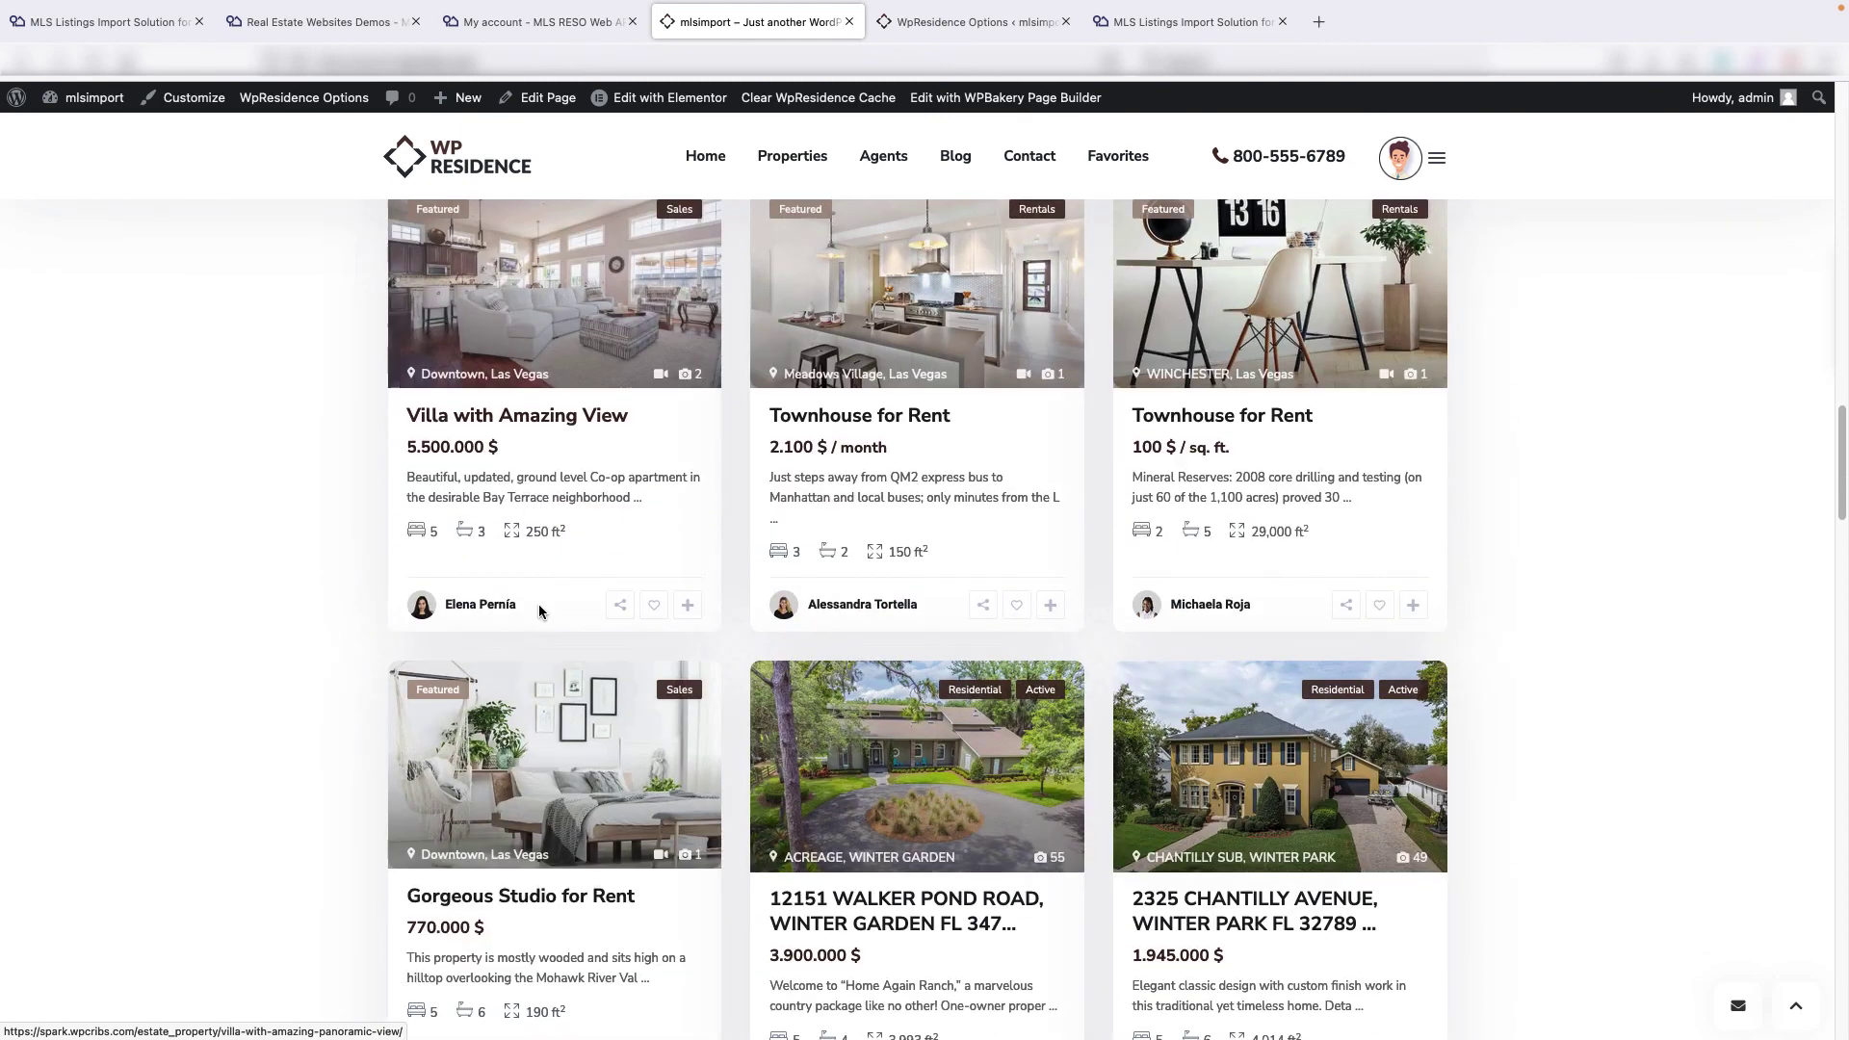
{"action": "scroll", "coordinate": [541, 599], "scroll_direction": "down", "scroll_amount": 4}
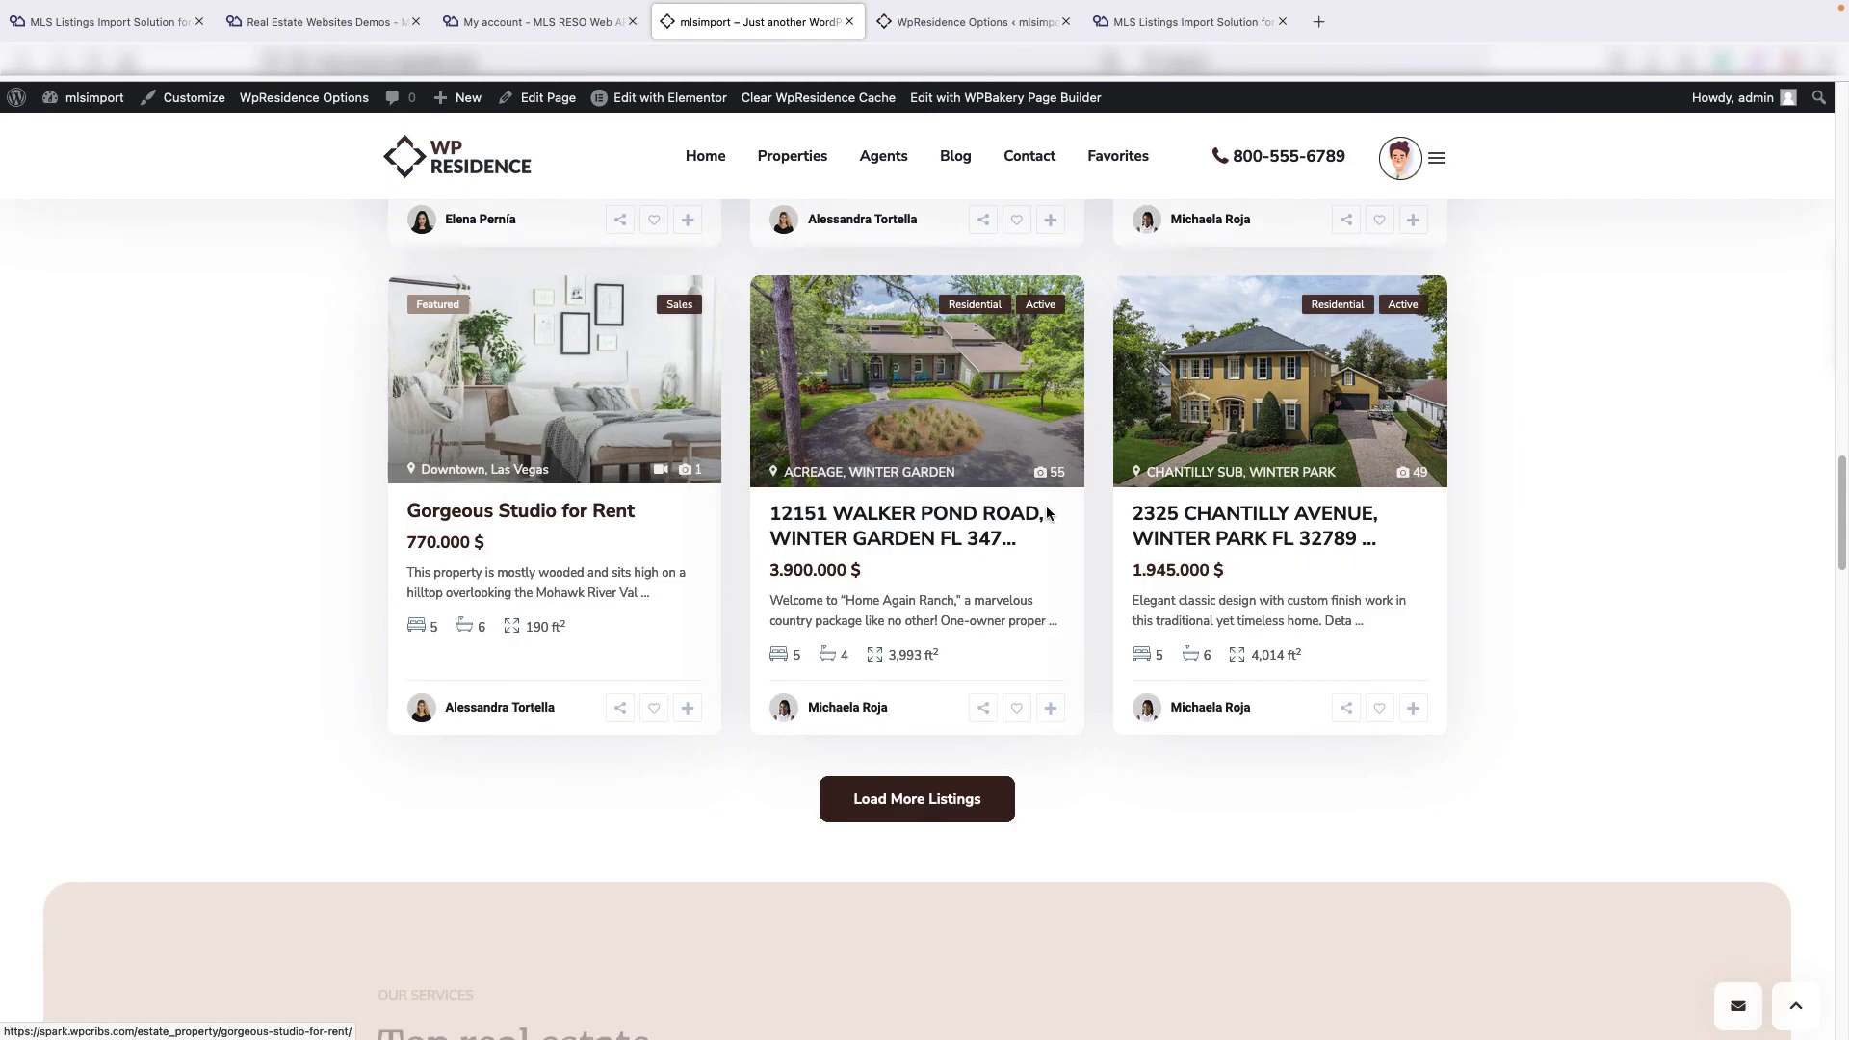
{"action": "left_click", "coordinate": [932, 809]}
{"action": "scroll", "coordinate": [756, 713], "scroll_direction": "down", "scroll_amount": 2}
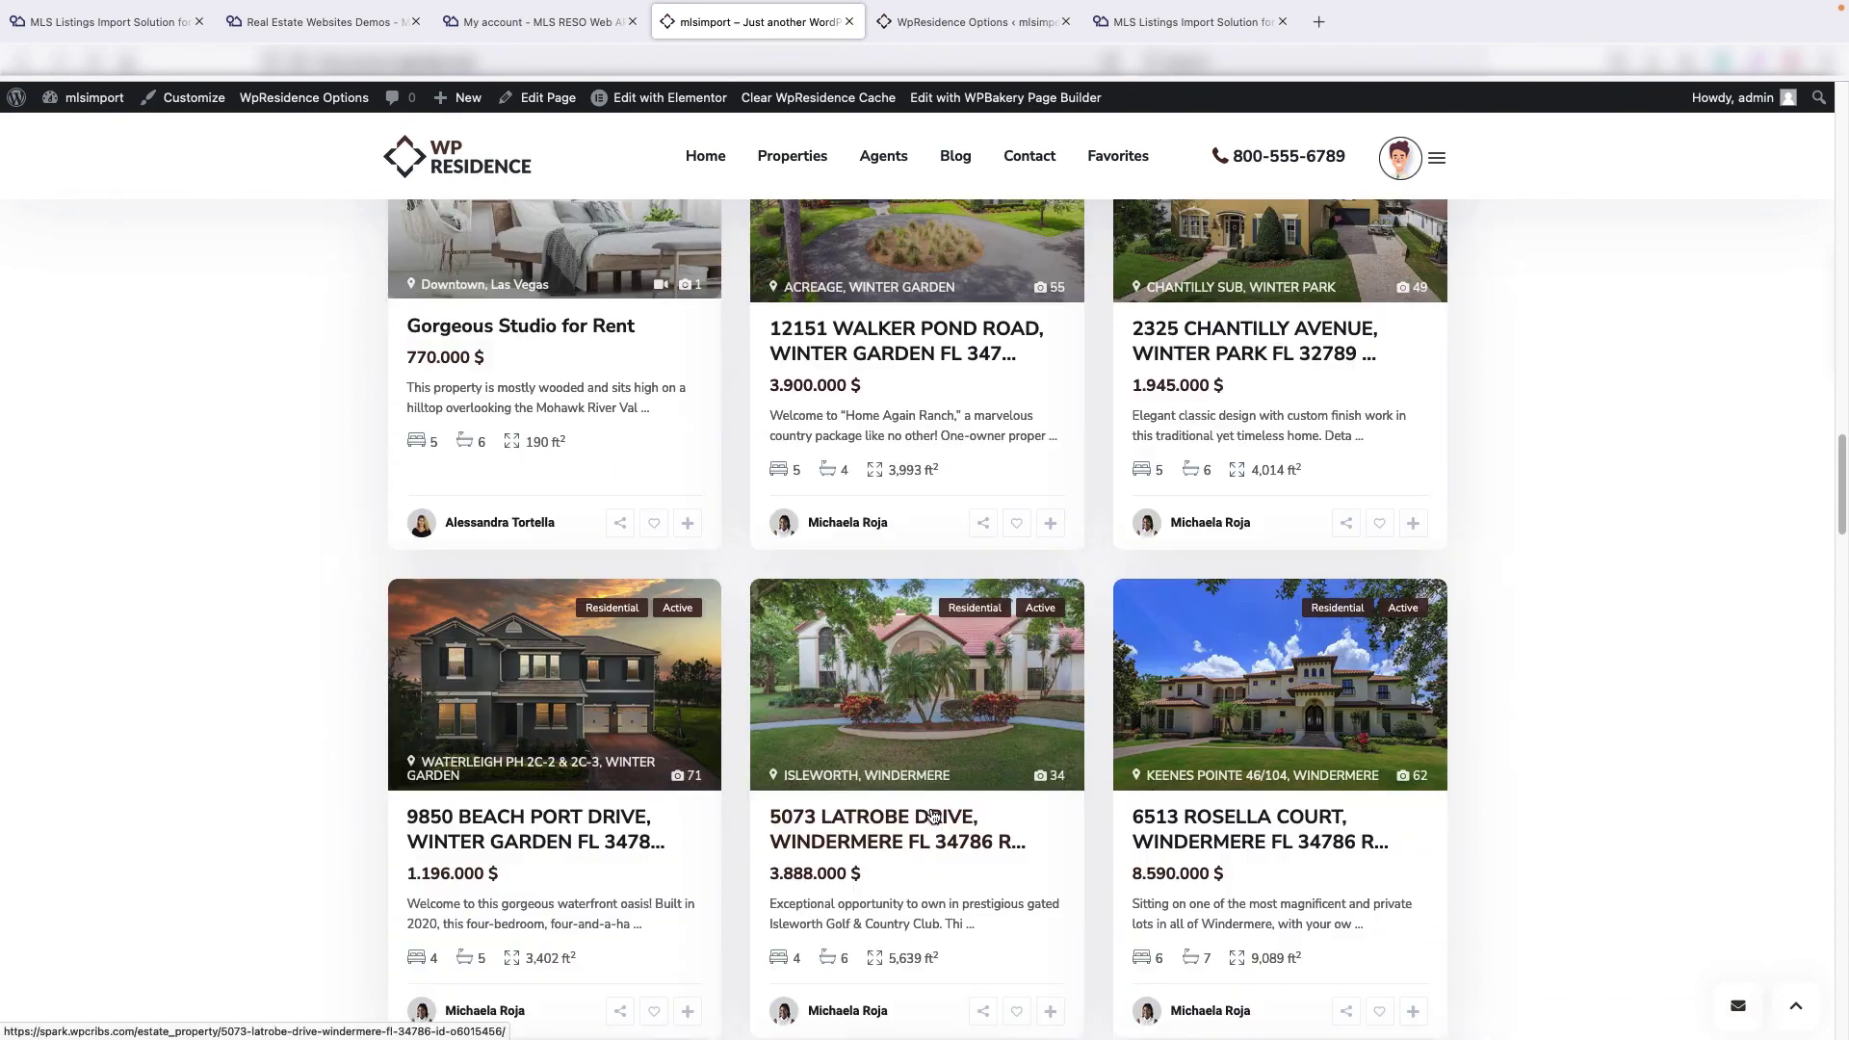
{"action": "scroll", "coordinate": [963, 713], "scroll_direction": "down", "scroll_amount": 5}
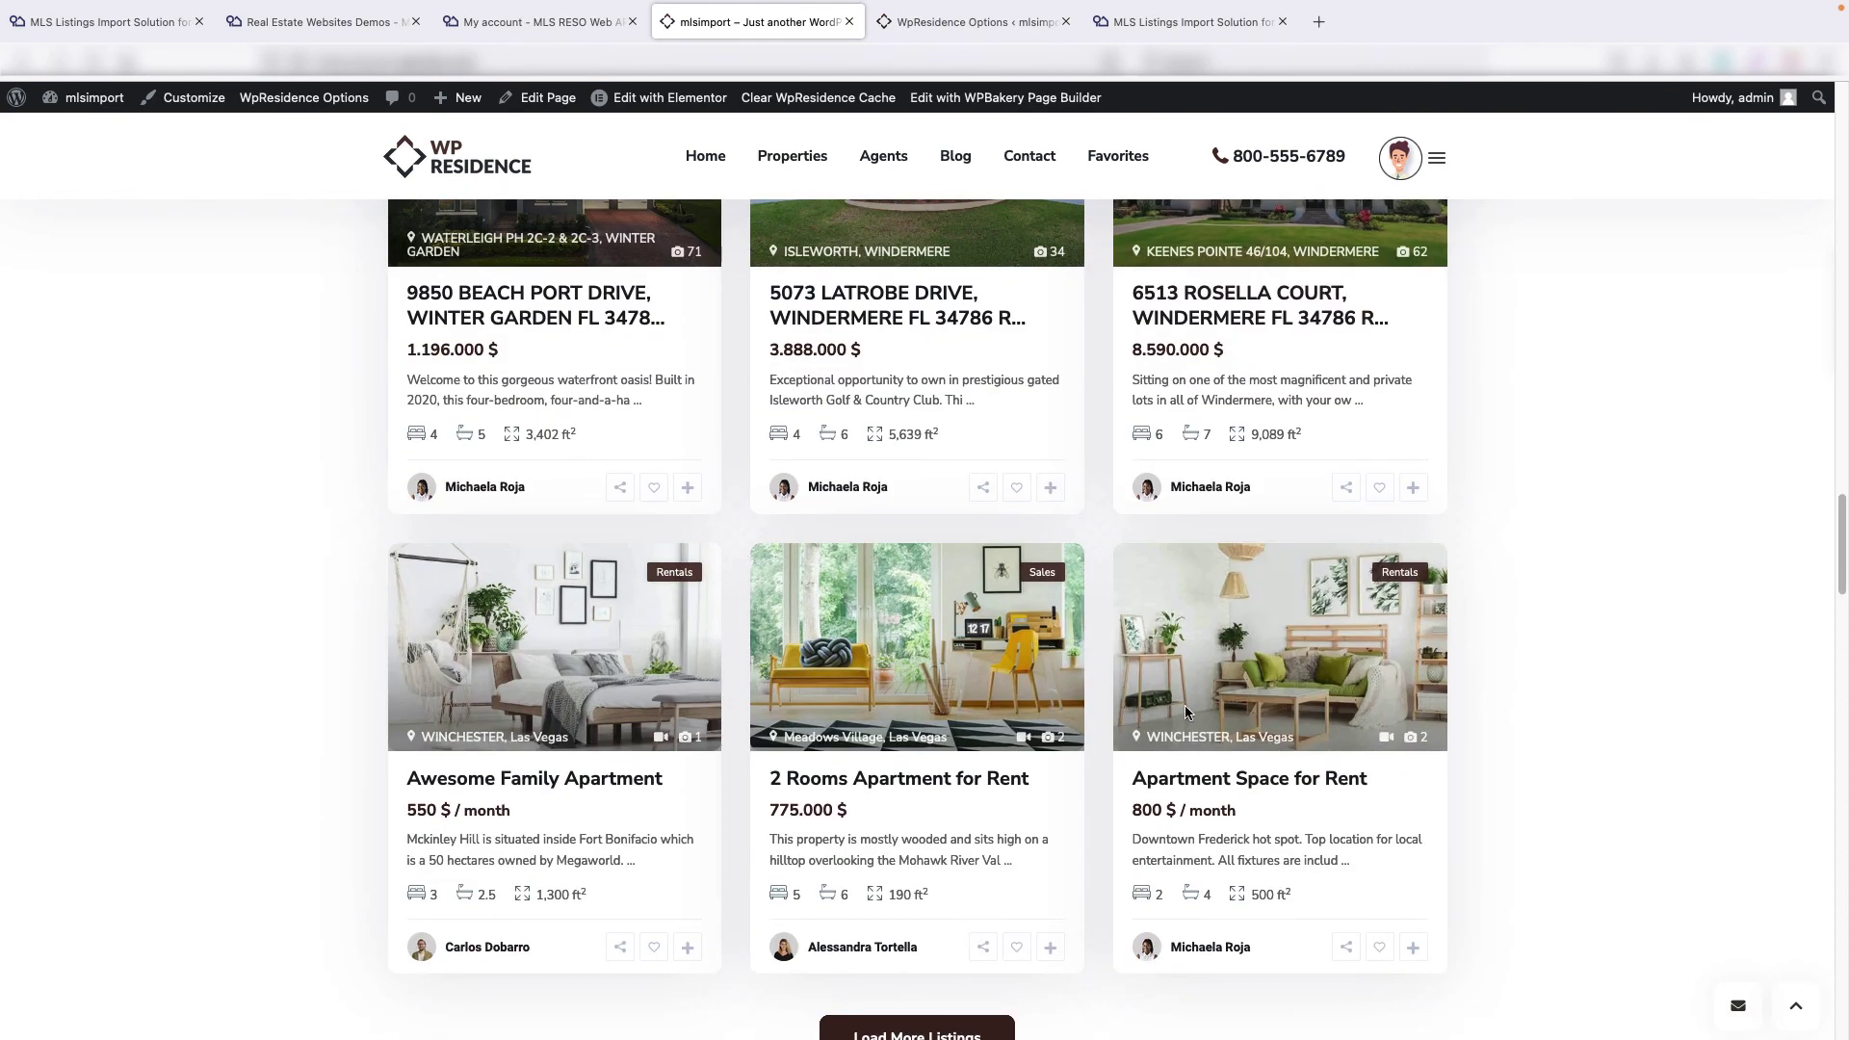
Search the site for properties in the Single Family Residence category and look through the results
{"action": "scroll", "coordinate": [1064, 746], "scroll_direction": "up", "scroll_amount": 20}
{"action": "left_click", "coordinate": [1064, 746]}
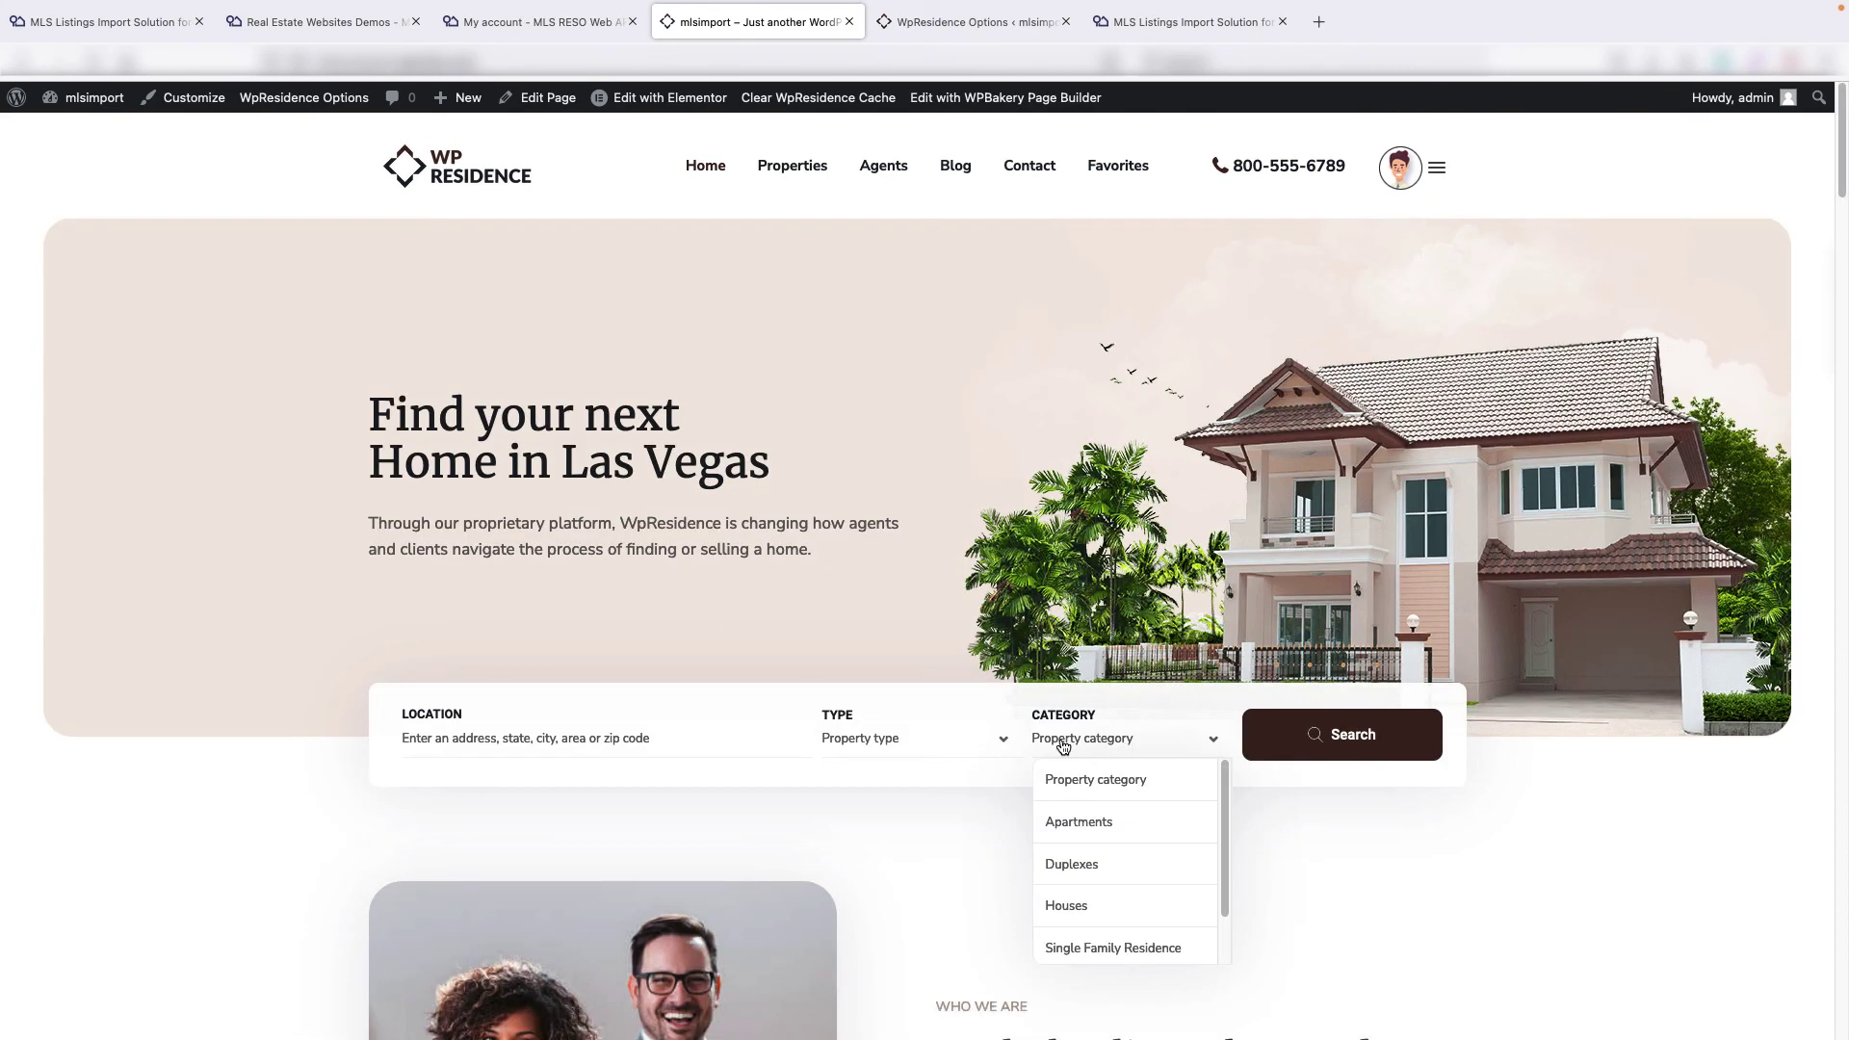
{"action": "left_click", "coordinate": [1112, 948]}
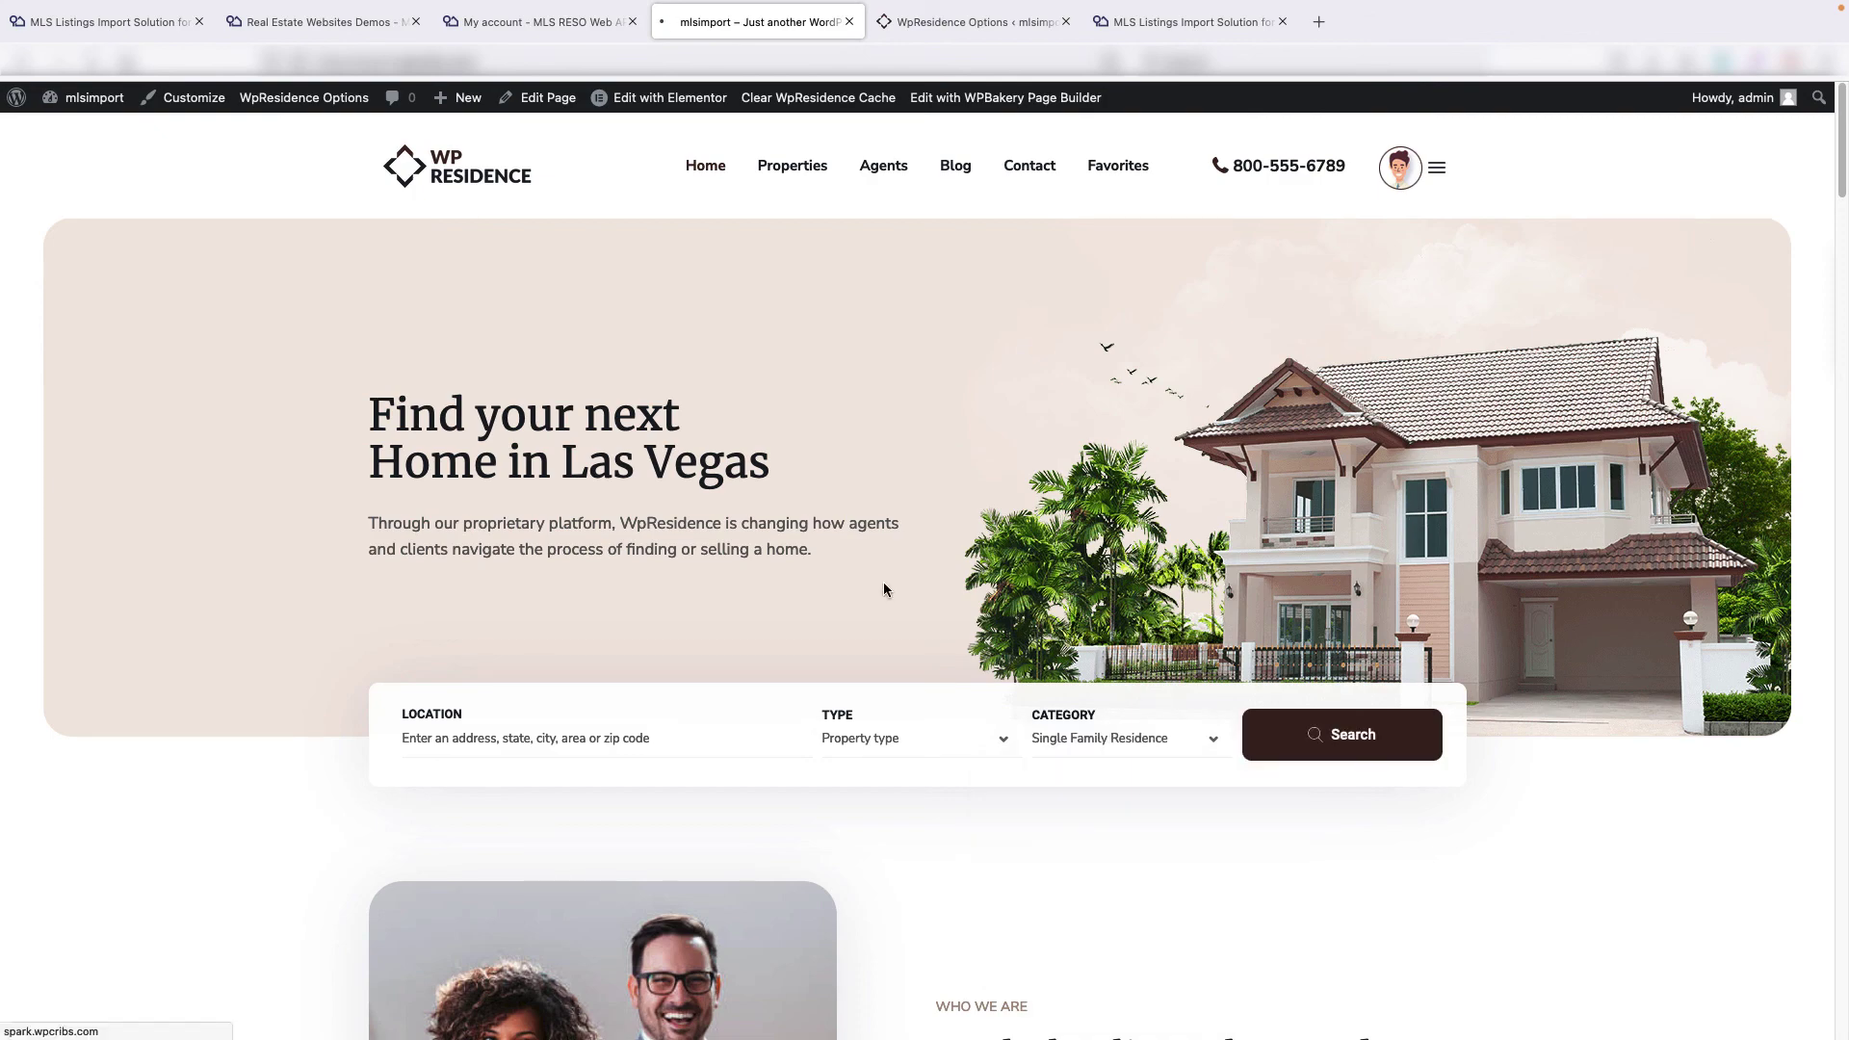
{"action": "scroll", "coordinate": [1194, 655], "scroll_direction": "down", "scroll_amount": 3}
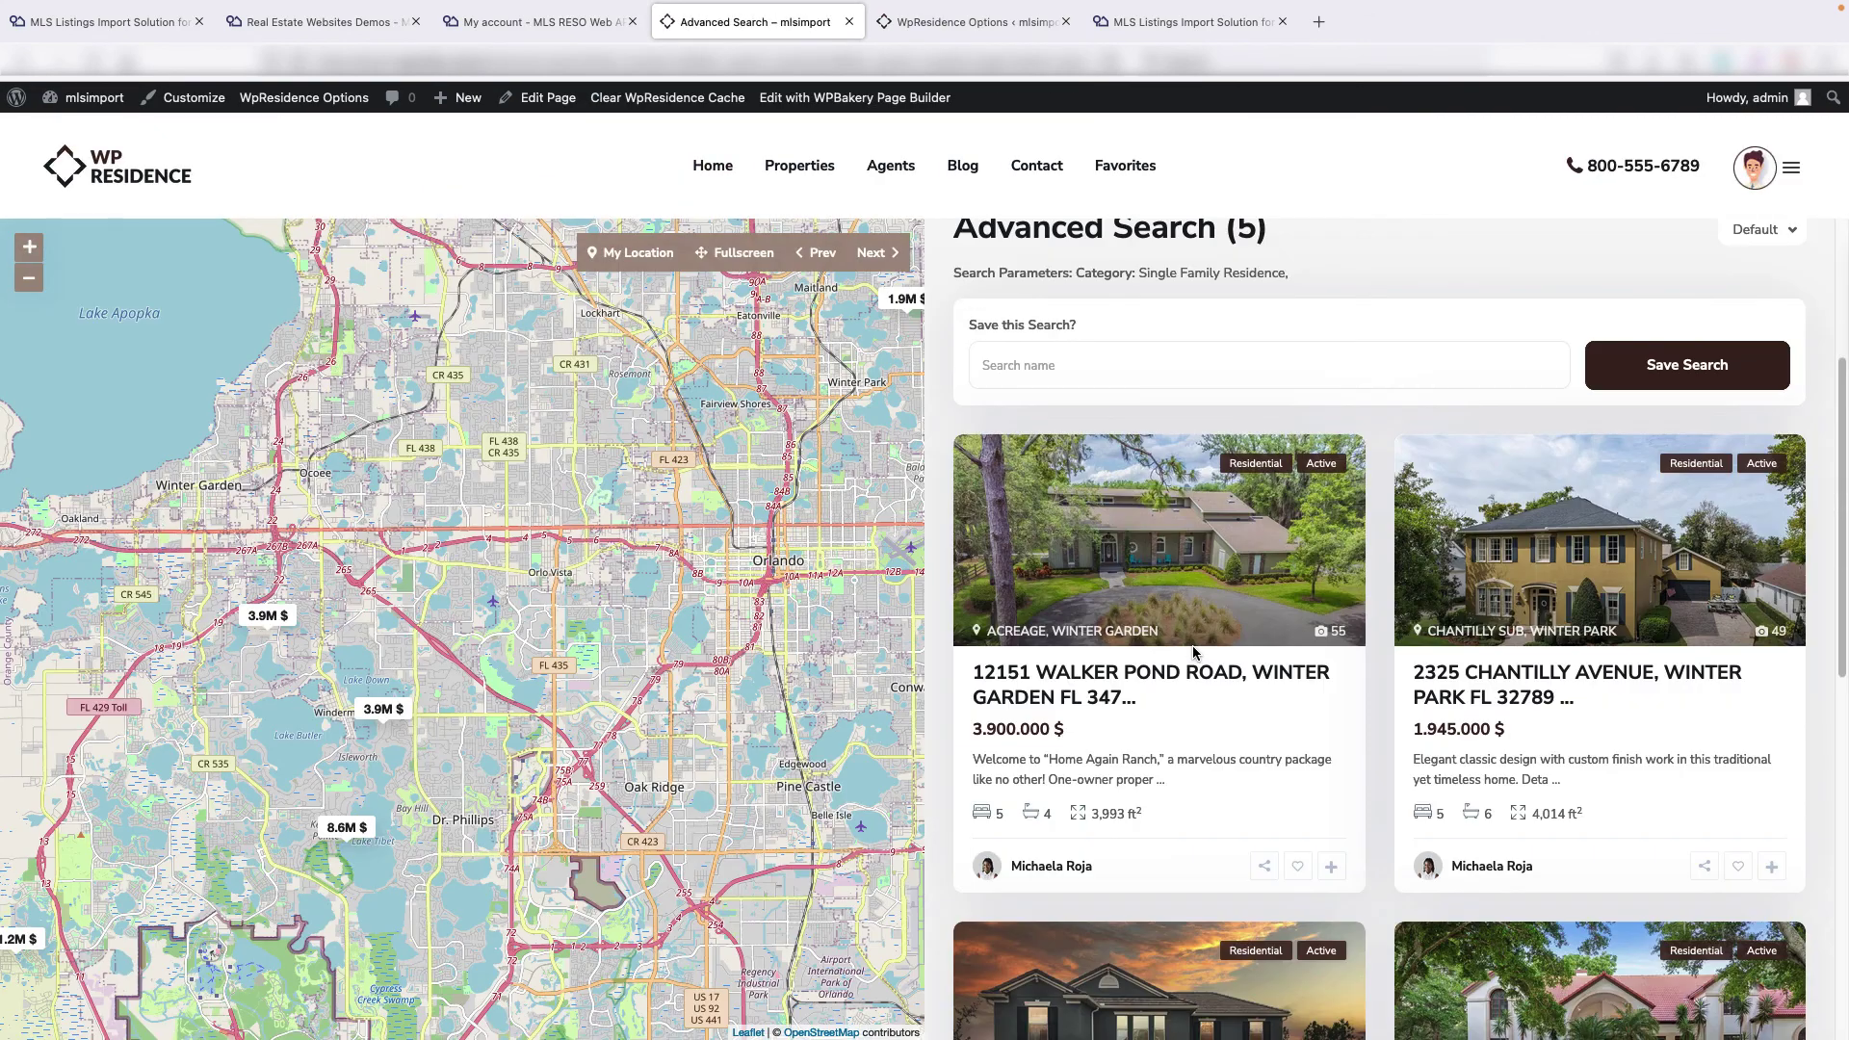
{"action": "scroll", "coordinate": [1194, 655], "scroll_direction": "down", "scroll_amount": 7}
{"action": "scroll", "coordinate": [1293, 756], "scroll_direction": "up", "scroll_amount": 10}
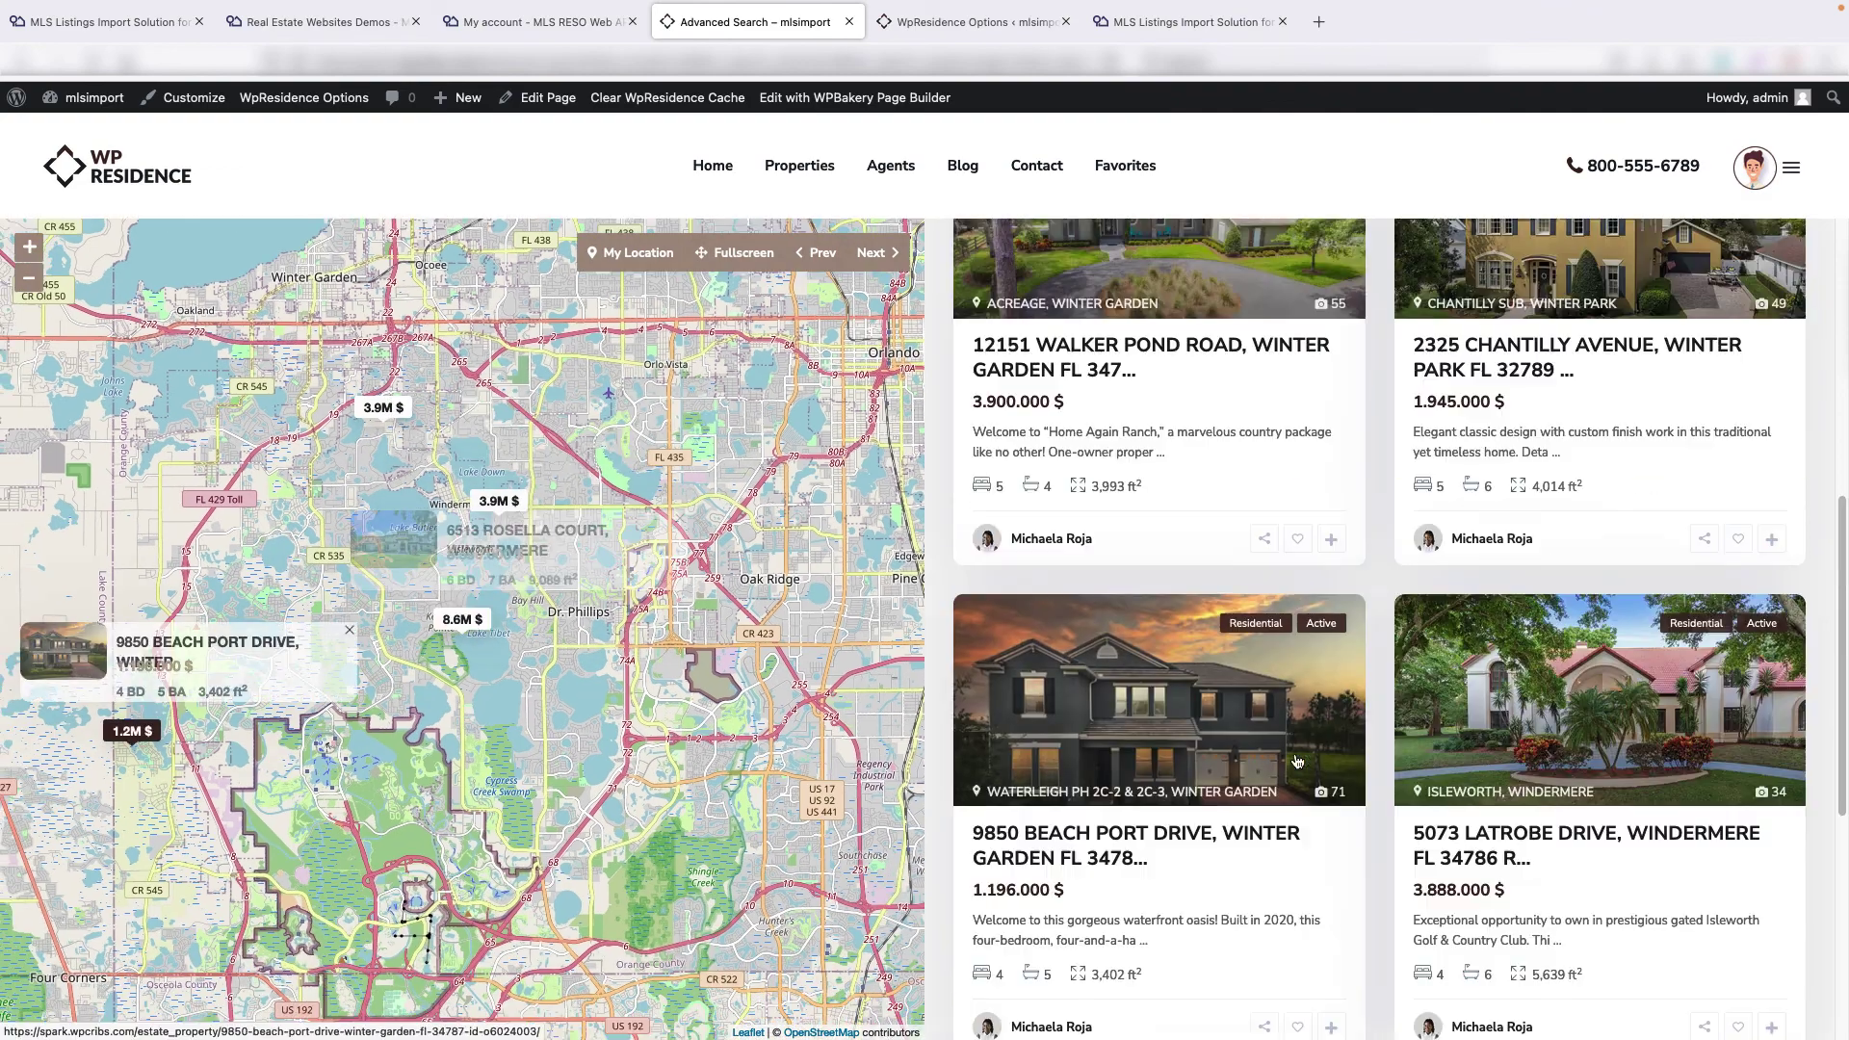
Narrow the advanced search to the Residential type with 2 bedrooms
{"action": "left_click", "coordinate": [1703, 391]}
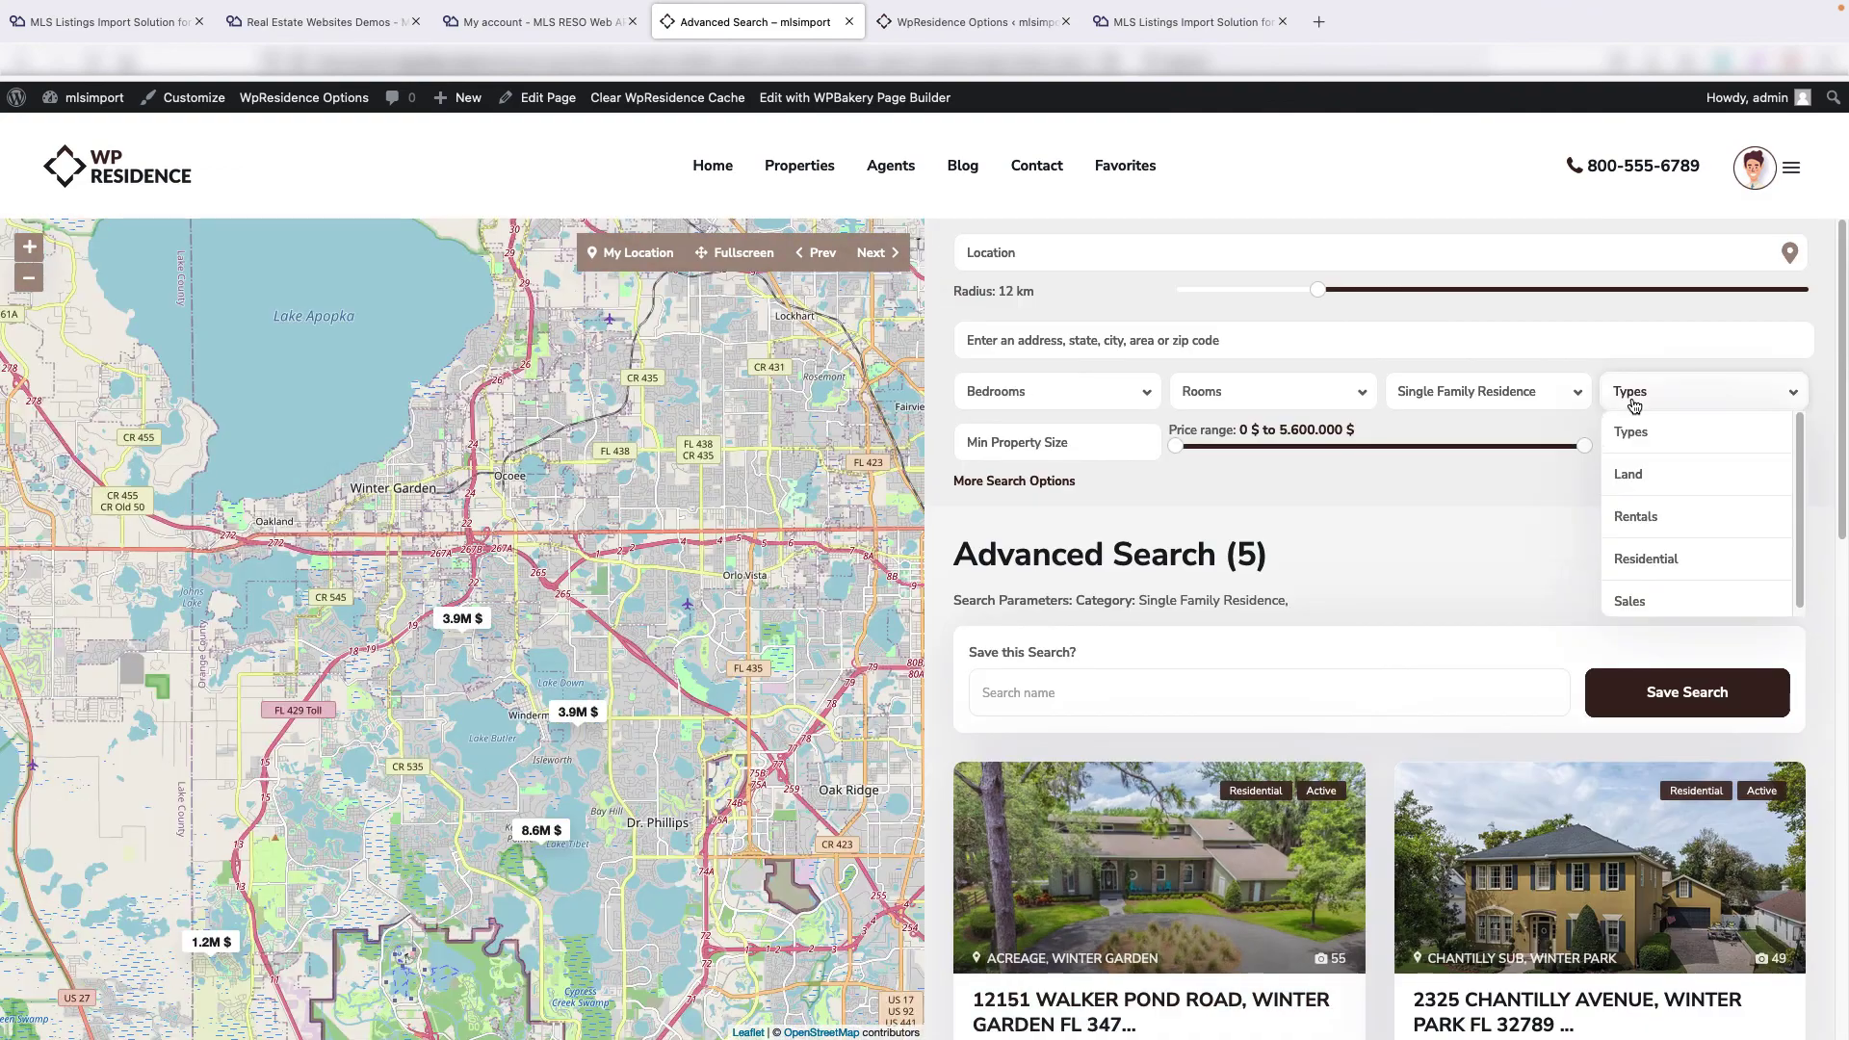
{"action": "left_click", "coordinate": [1645, 565]}
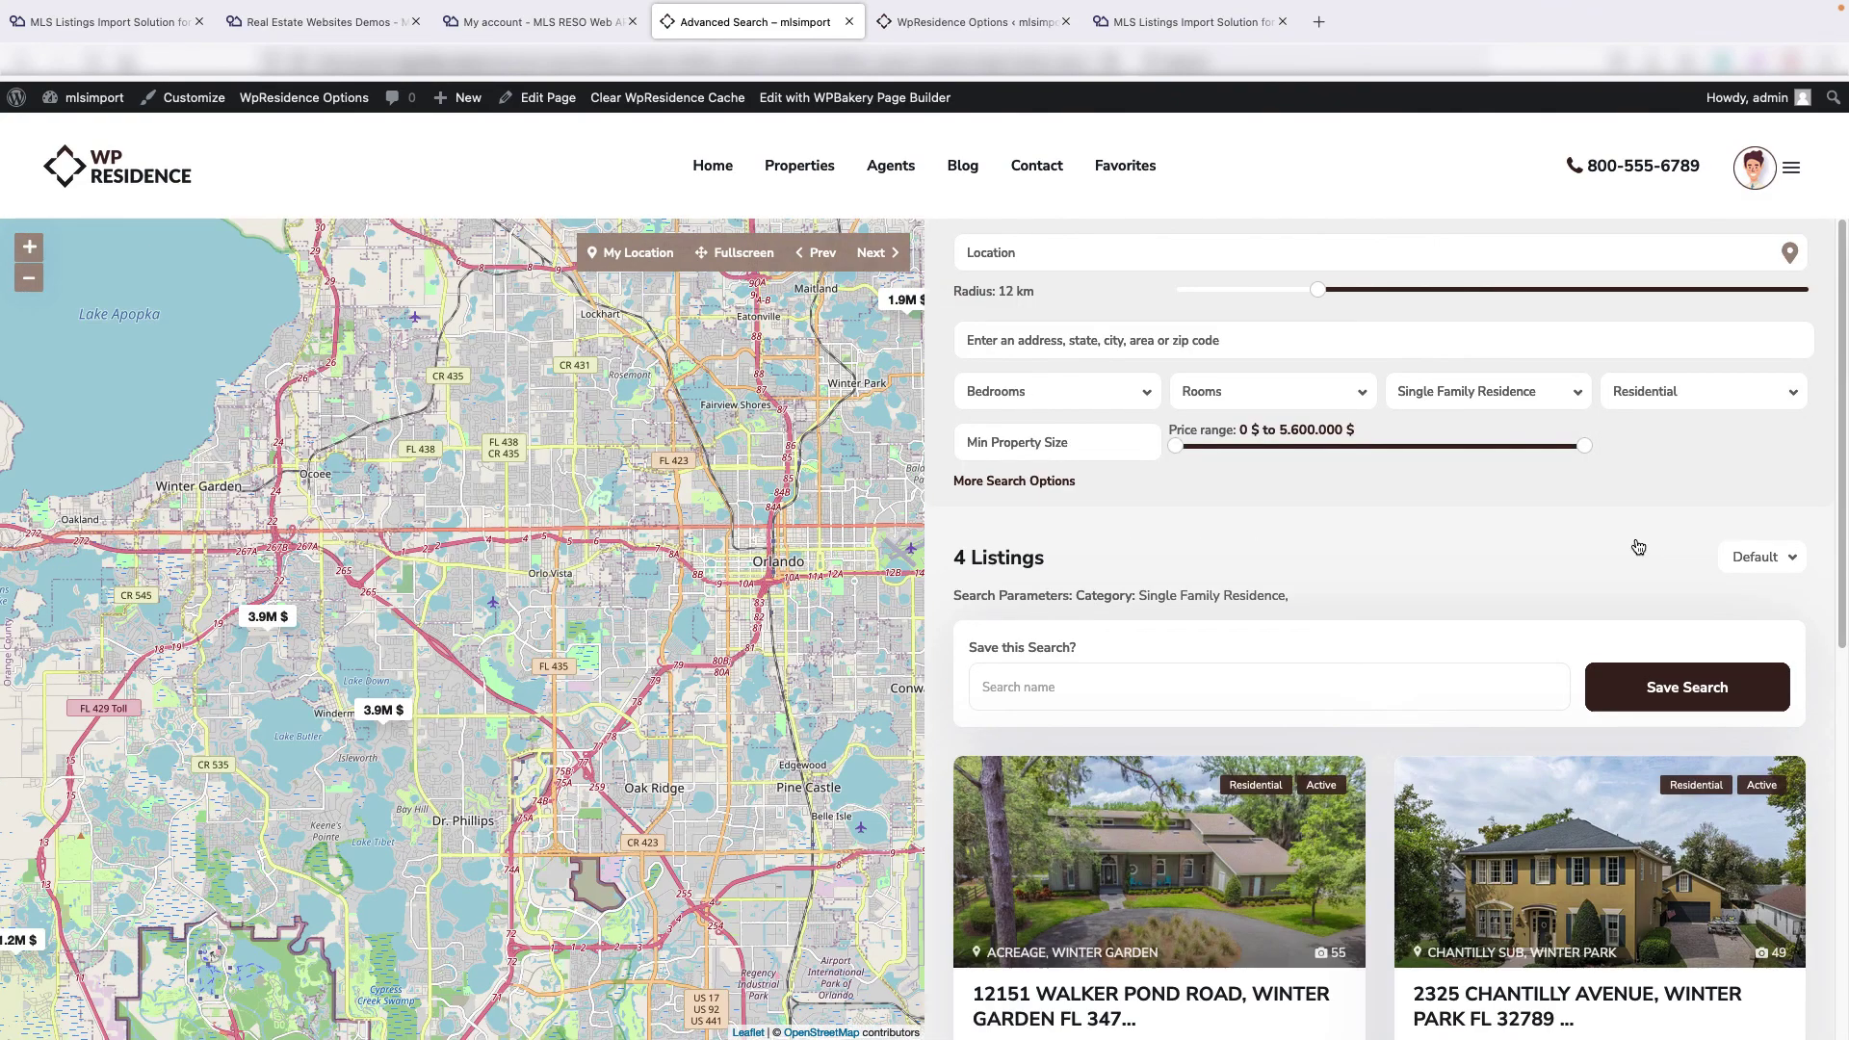
{"action": "left_click", "coordinate": [1064, 404]}
{"action": "left_click", "coordinate": [1050, 510]}
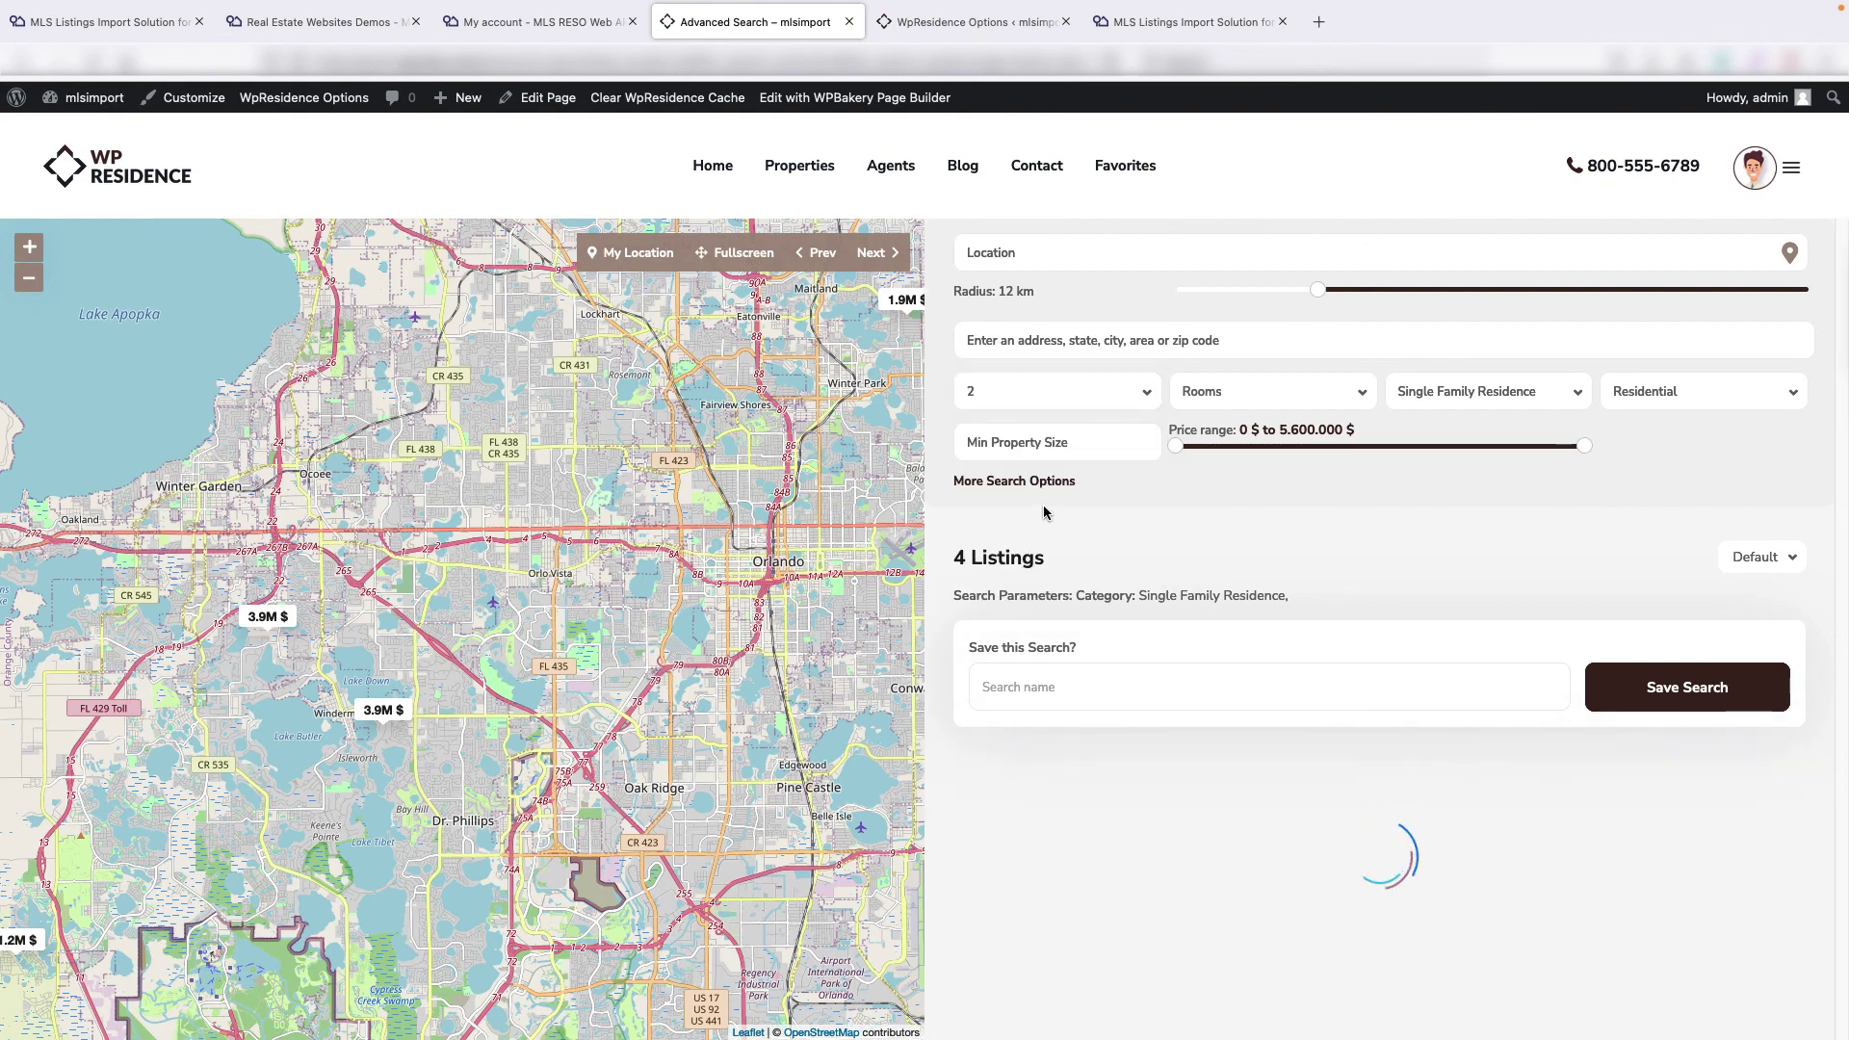